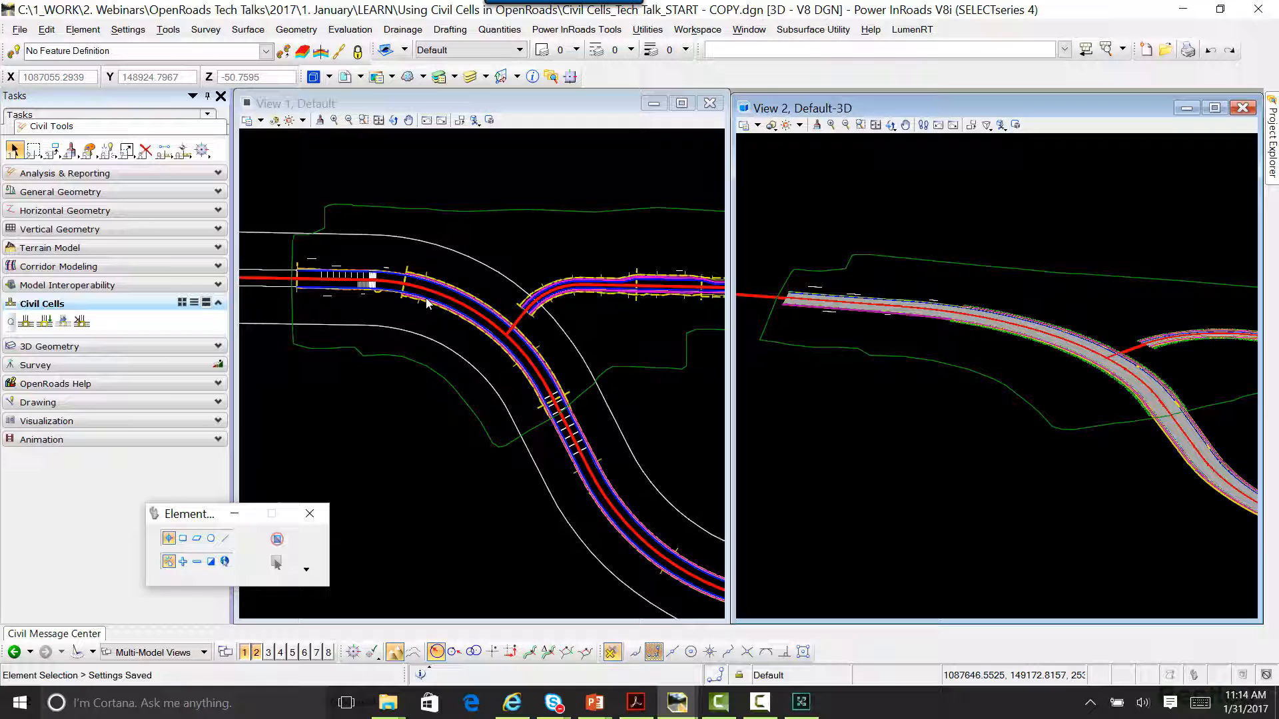
# Step: Examine the start of the road corridor in plan and 3D, including the short white line south of the road
pyautogui.scroll(3, 353, 301)
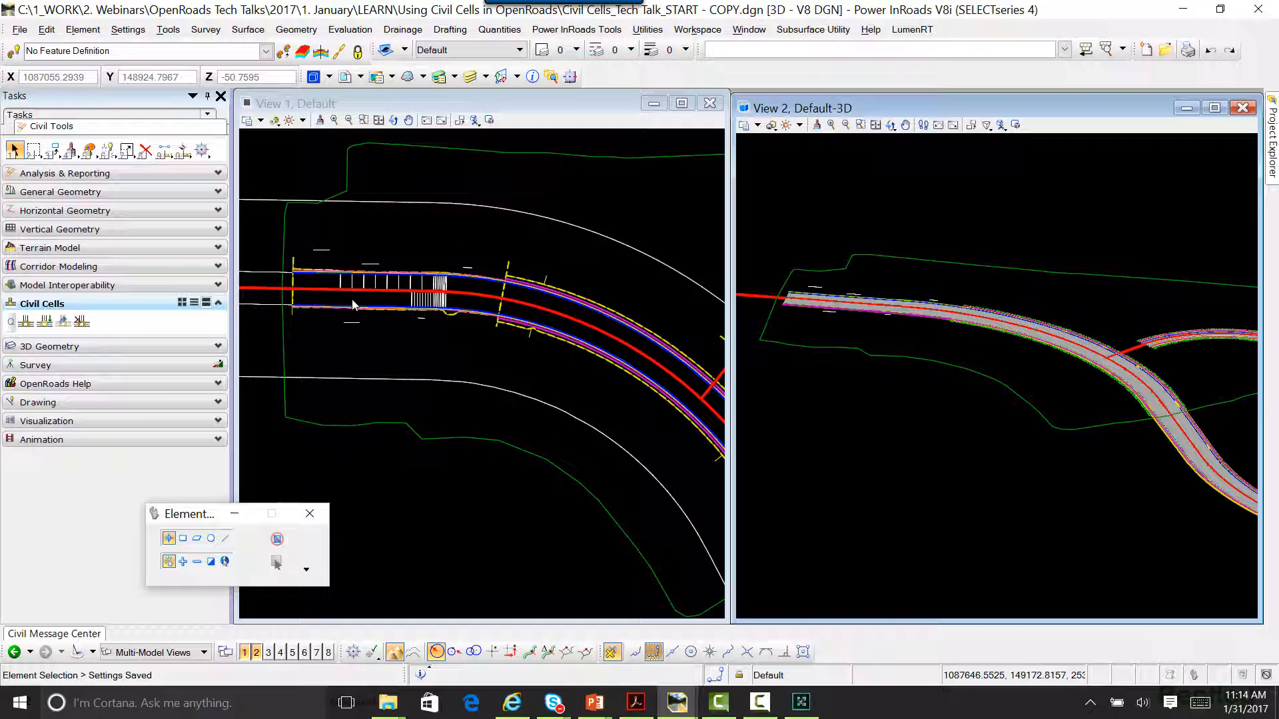
pyautogui.moveTo(184, 514); pyautogui.dragTo(0, 532)
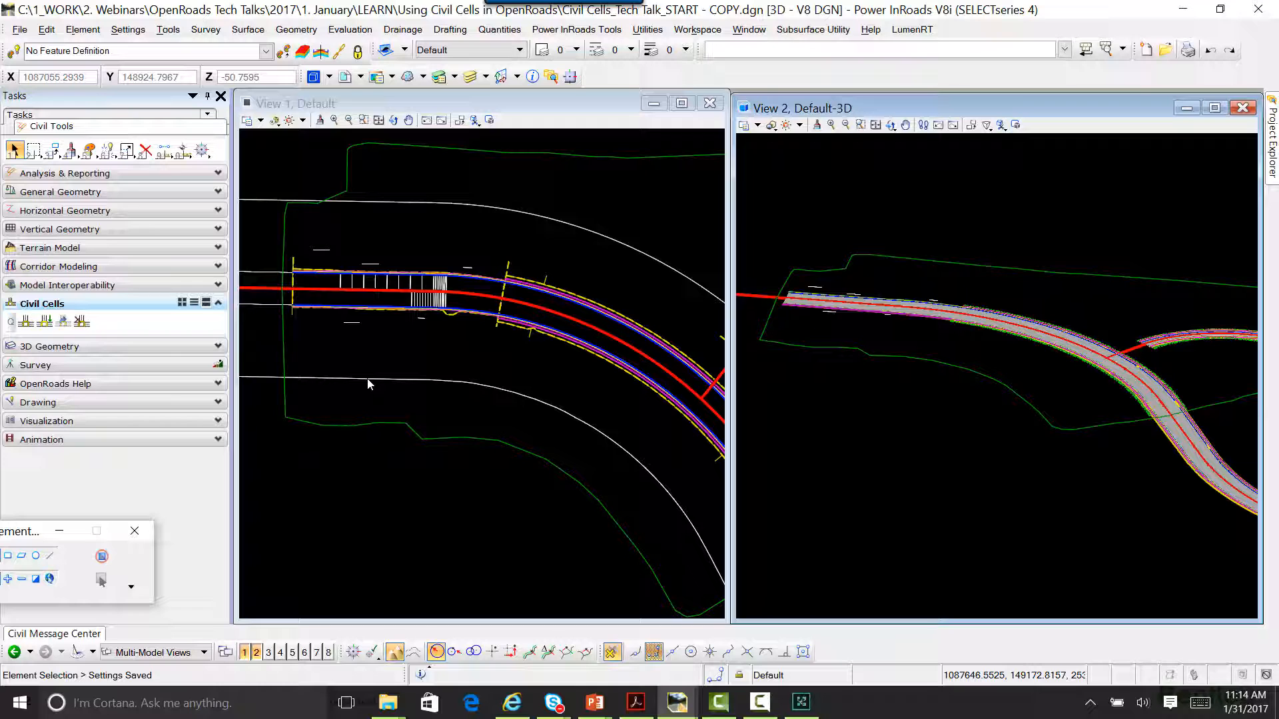
pyautogui.scroll(5, 864, 237)
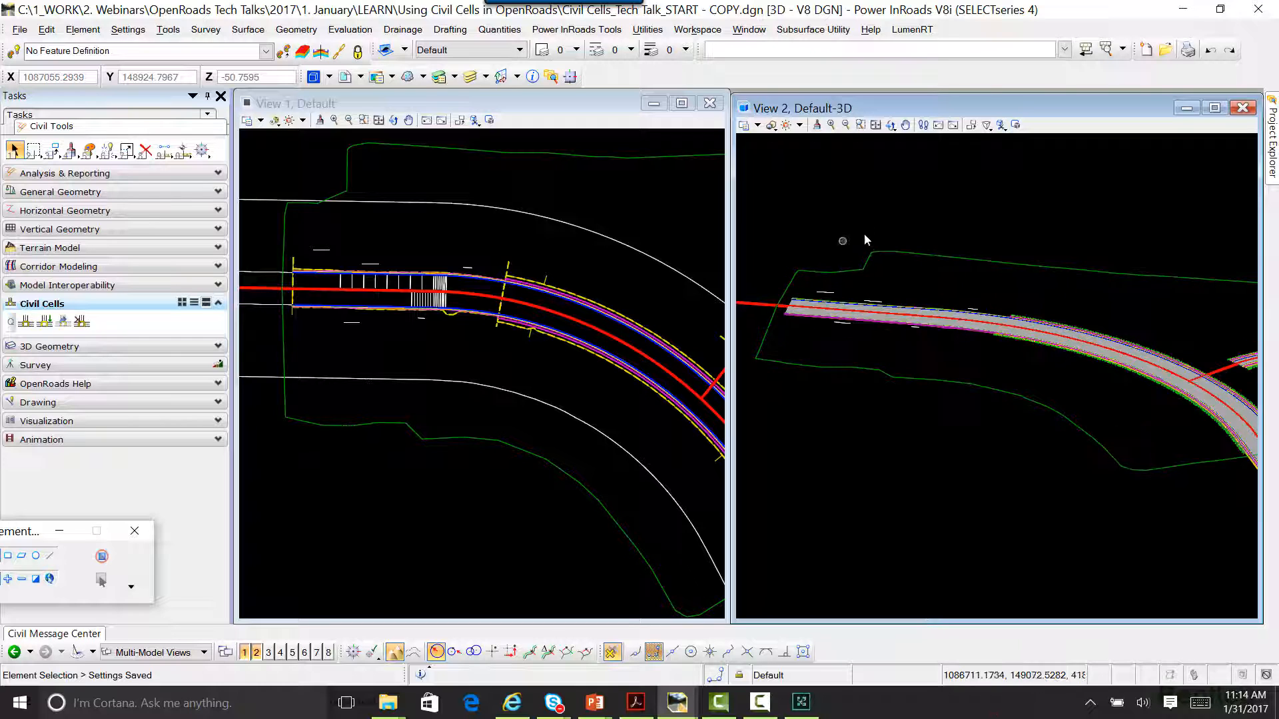
pyautogui.moveTo(871, 336); pyautogui.dragTo(950, 429, button='middle')
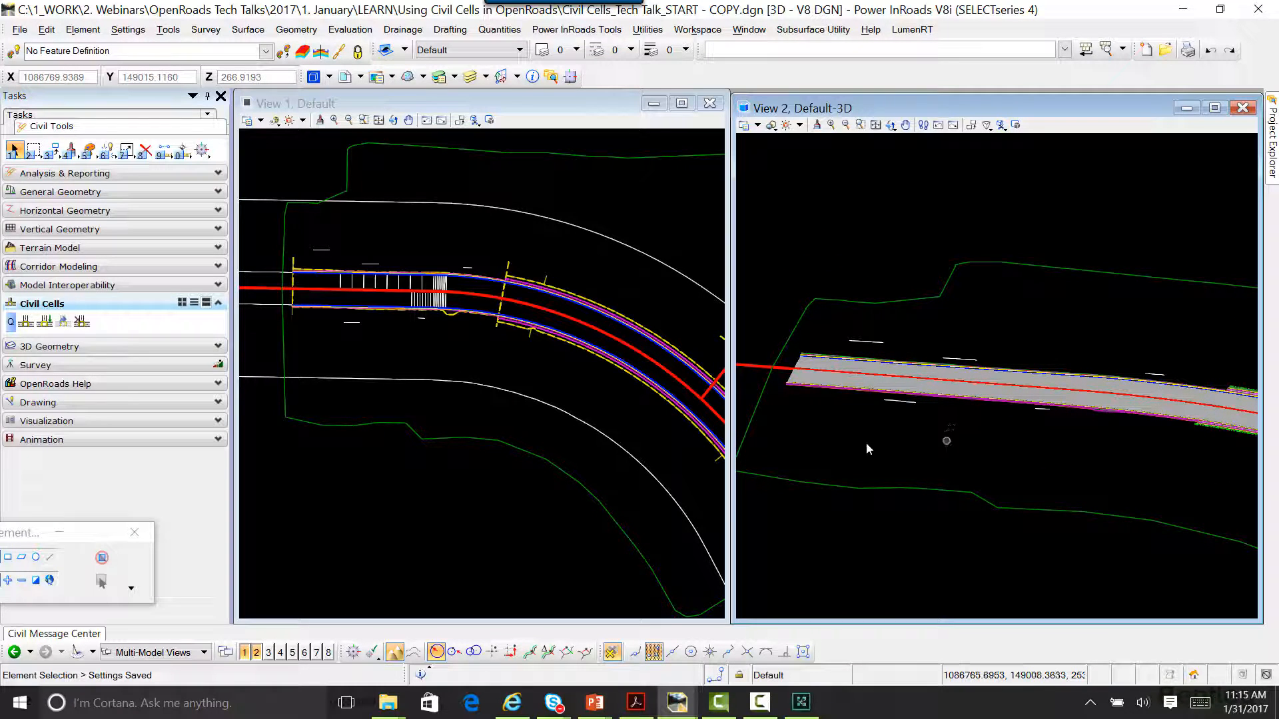
pyautogui.scroll(2, 378, 292)
pyautogui.moveTo(414, 360); pyautogui.dragTo(497, 385, button='middle')
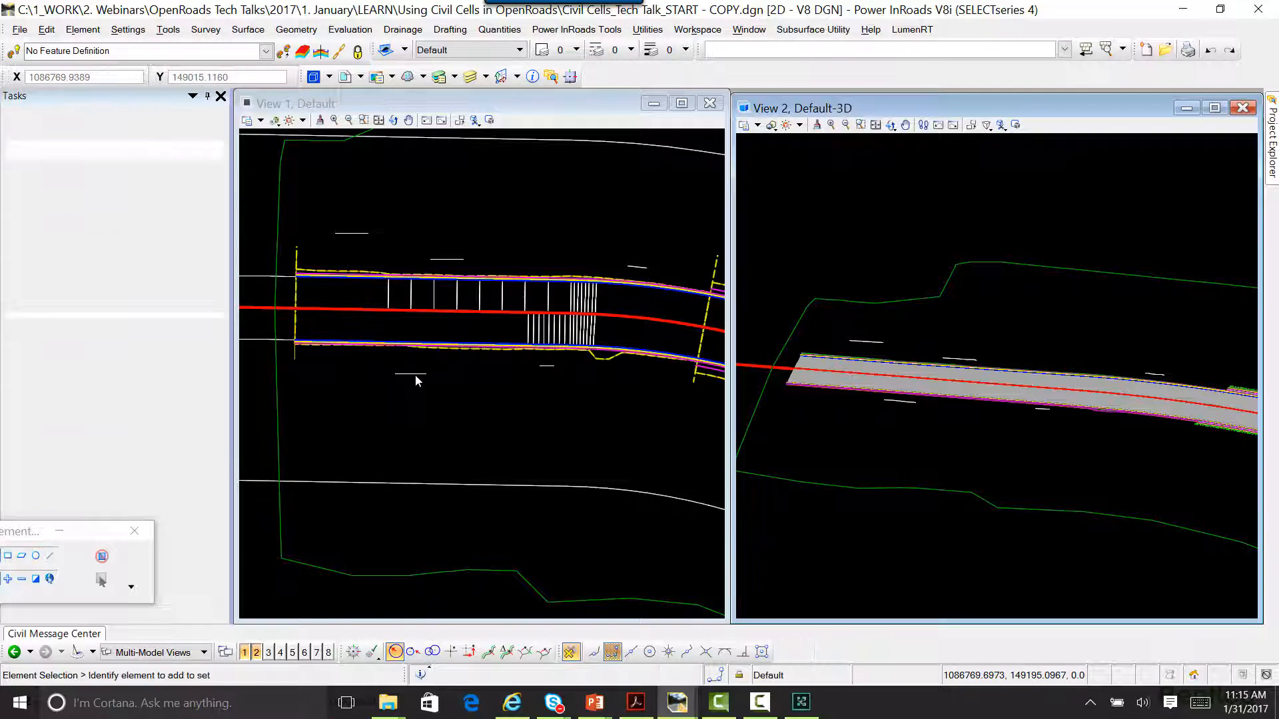
pyautogui.click(414, 374)
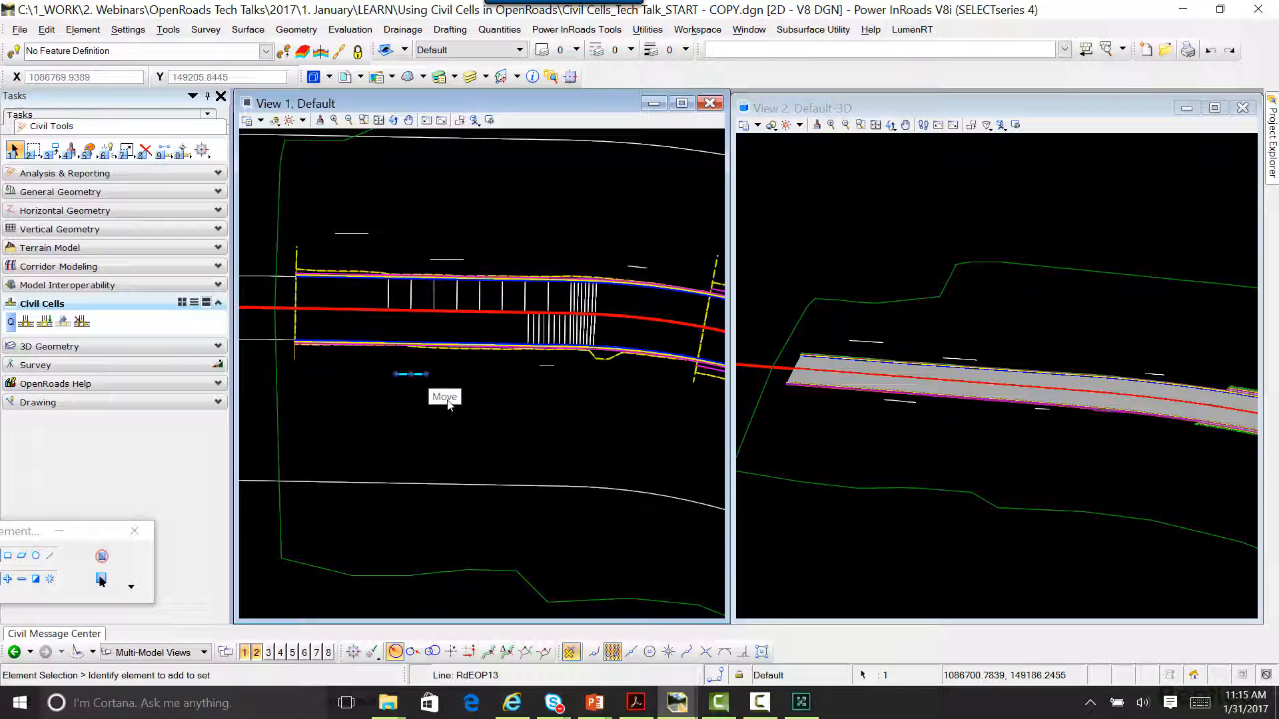
pyautogui.click(520, 408)
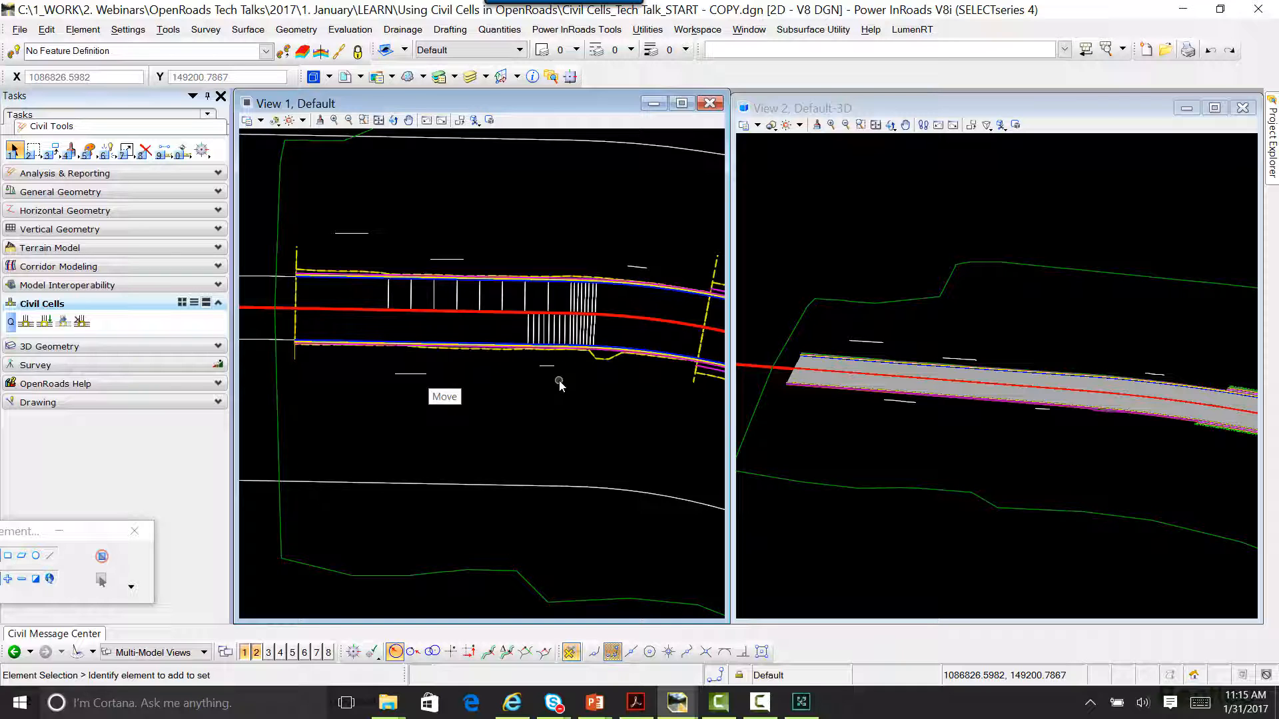
# Step: Inspect the first short white line north of the road near the corridor's start in the plan view
pyautogui.scroll(2, 346, 240)
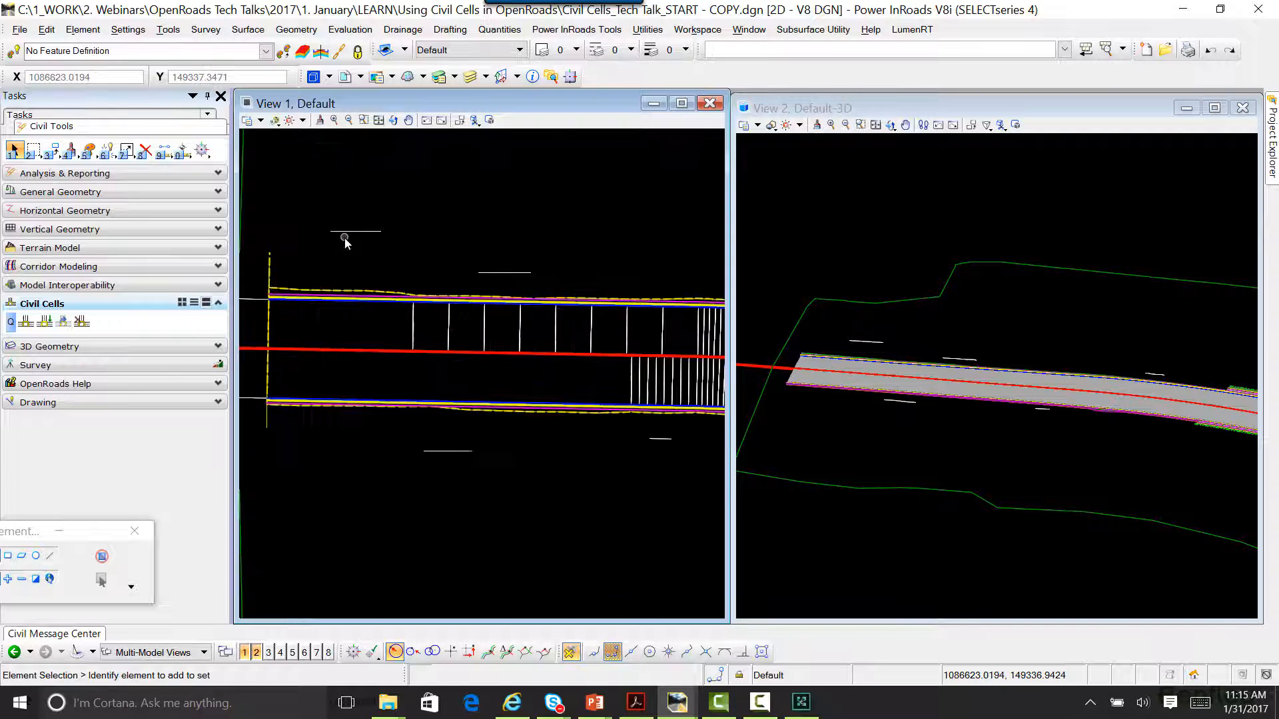
pyautogui.scroll(3, 347, 237)
pyautogui.click(357, 225)
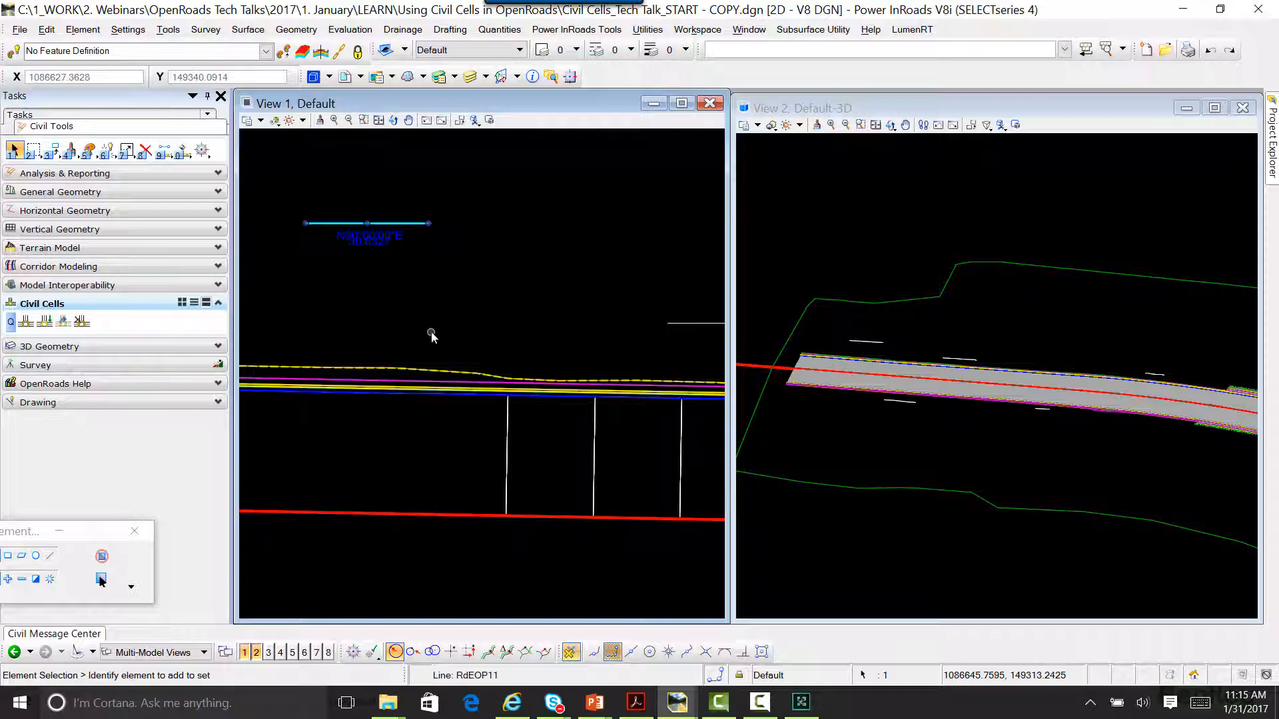
pyautogui.scroll(-1, 418, 313)
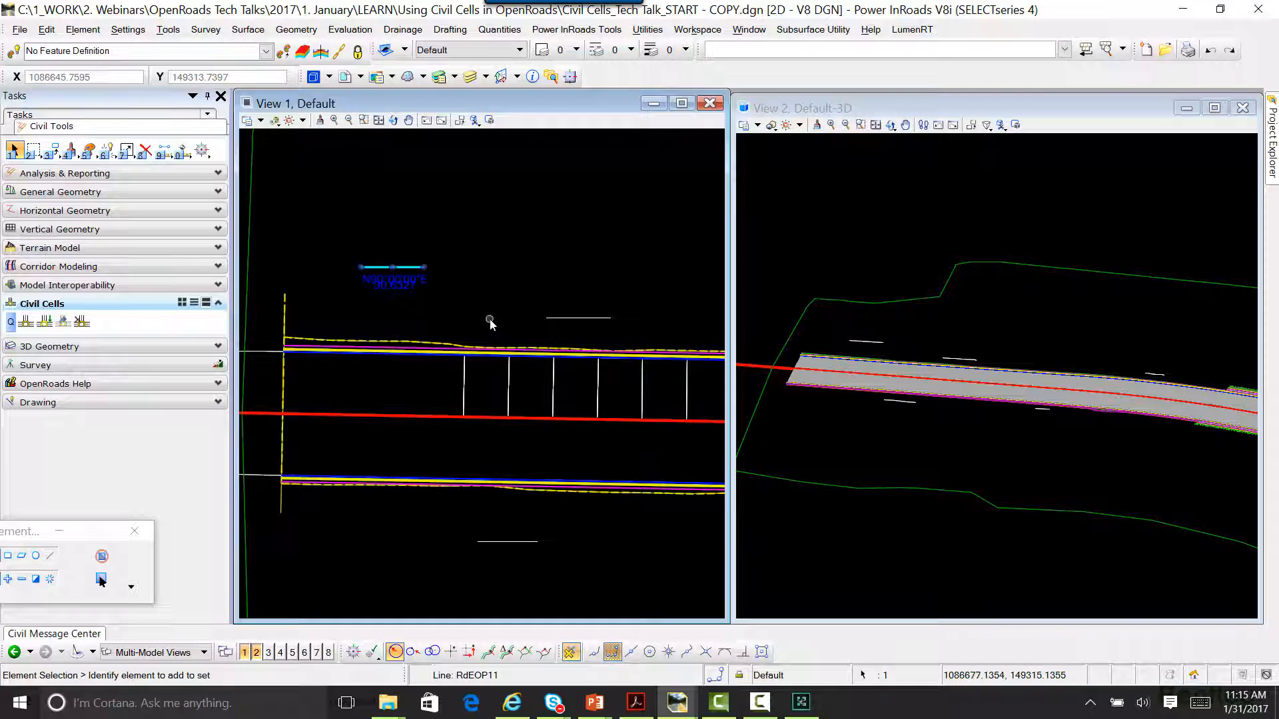
pyautogui.scroll(-1, 437, 305)
pyautogui.scroll(-4, 437, 306)
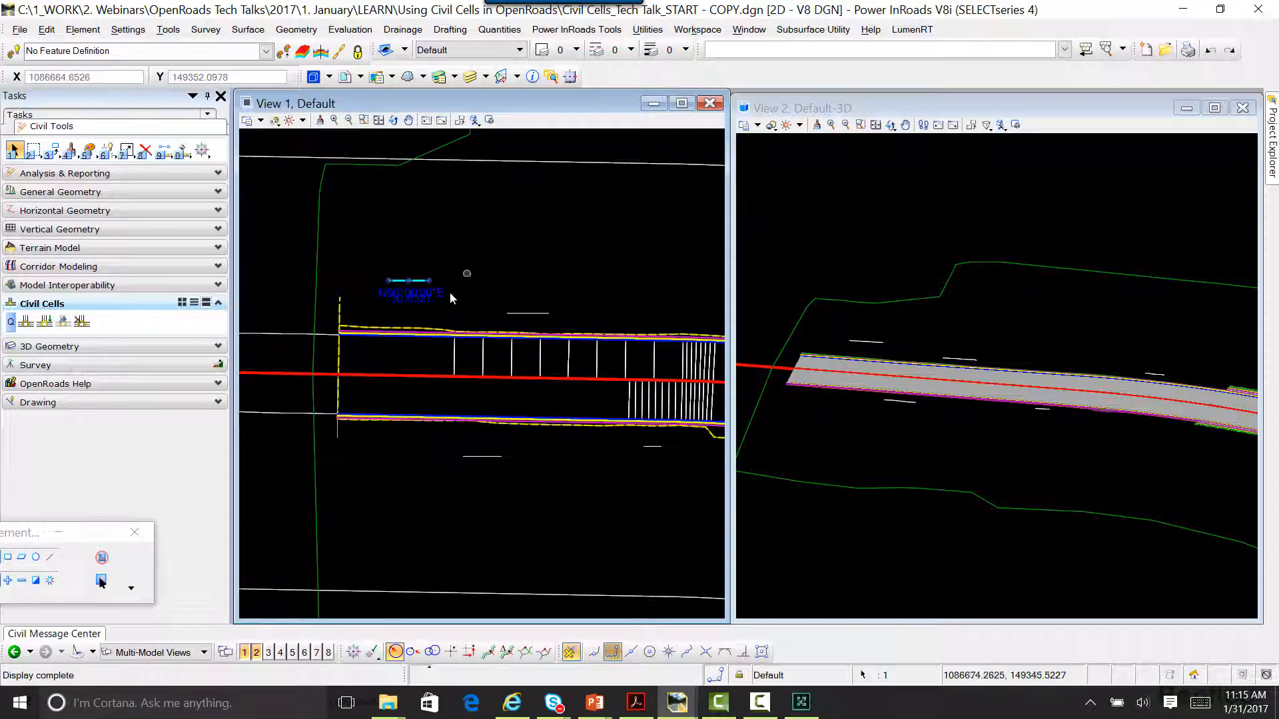
pyautogui.click(541, 286)
pyautogui.moveTo(542, 286); pyautogui.dragTo(468, 265, button='middle')
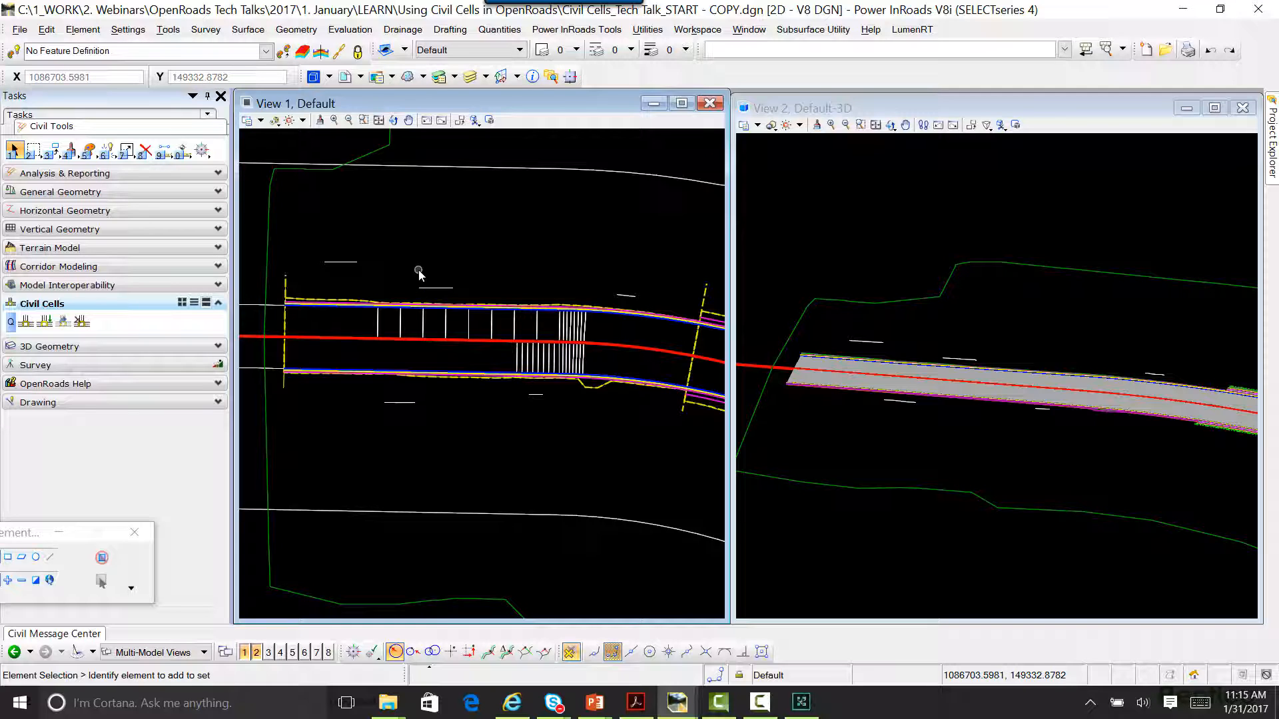
# Step: Start placing a civil cell, browse the cell libraries and preview the Approach cell from Approach.dgnlib
pyautogui.click(45, 323)
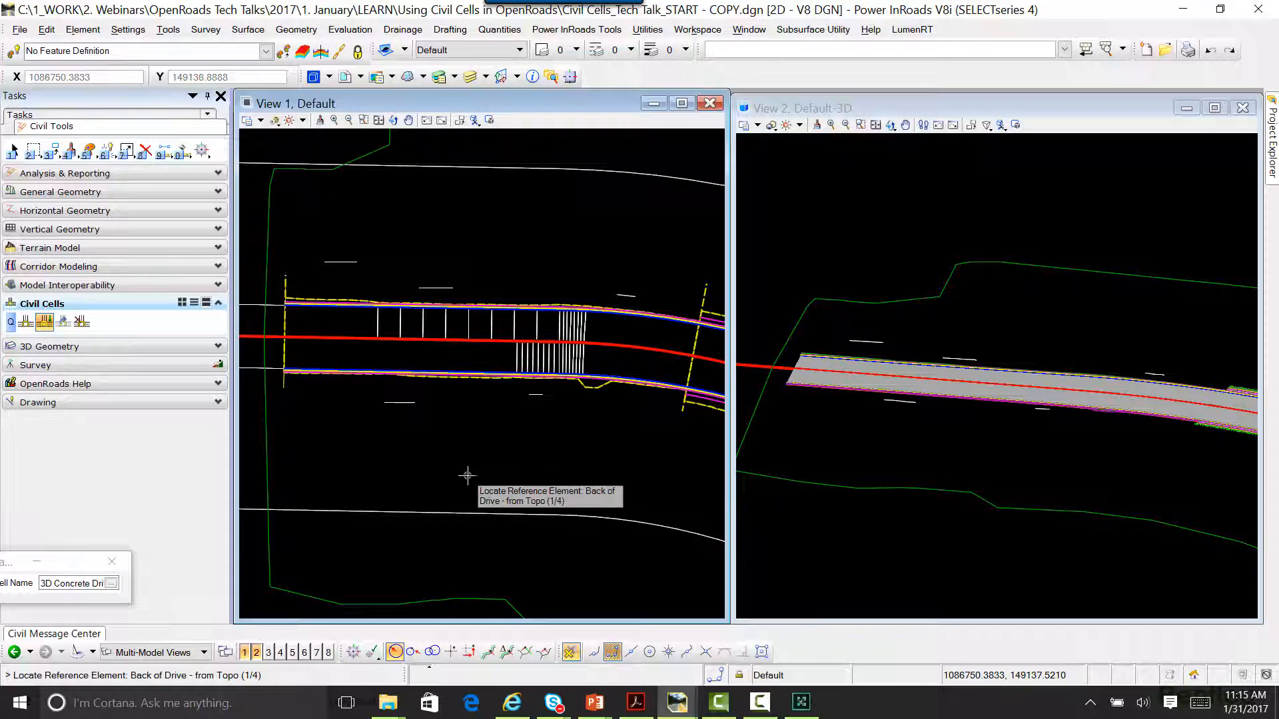
pyautogui.click(111, 583)
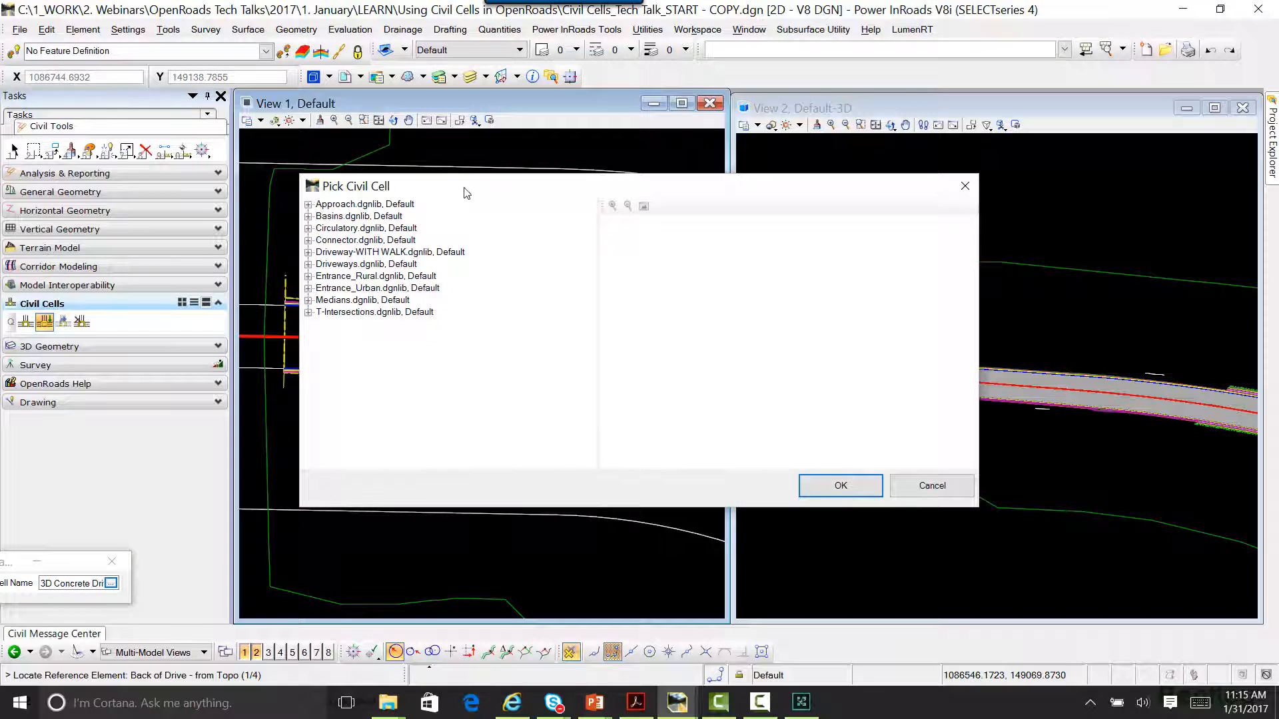
pyautogui.moveTo(467, 193); pyautogui.dragTo(713, 240)
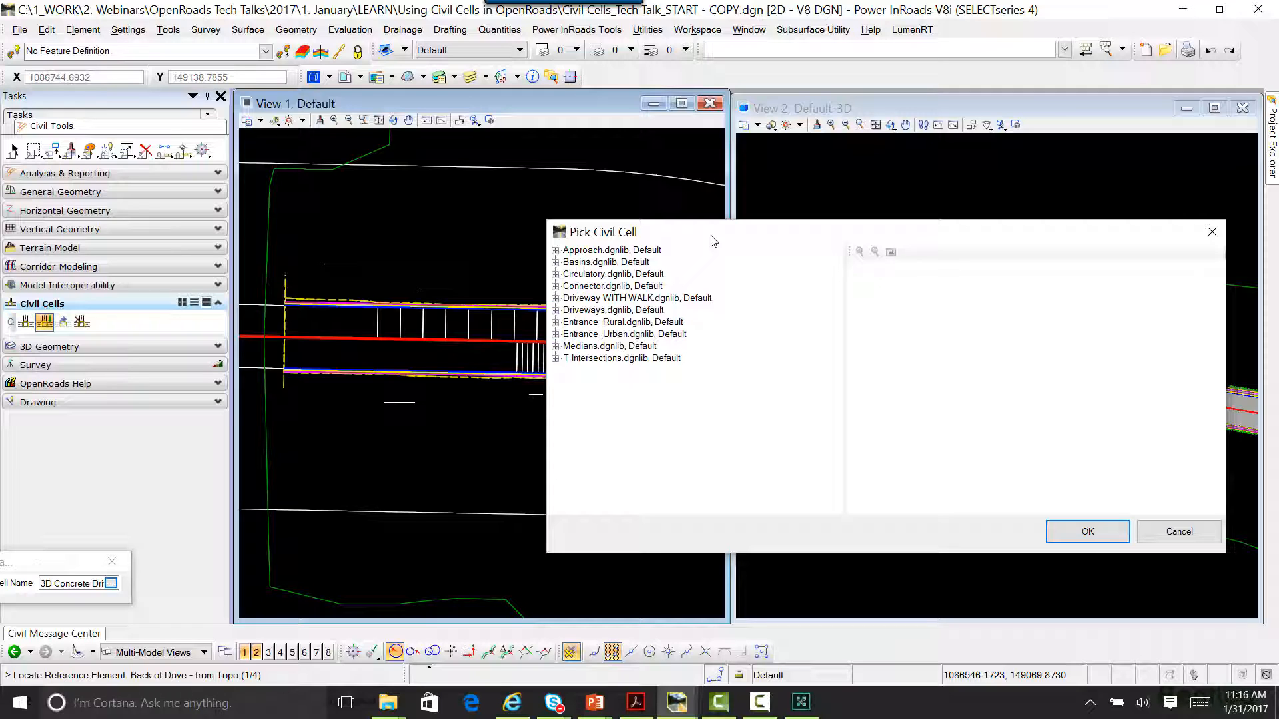
pyautogui.click(555, 251)
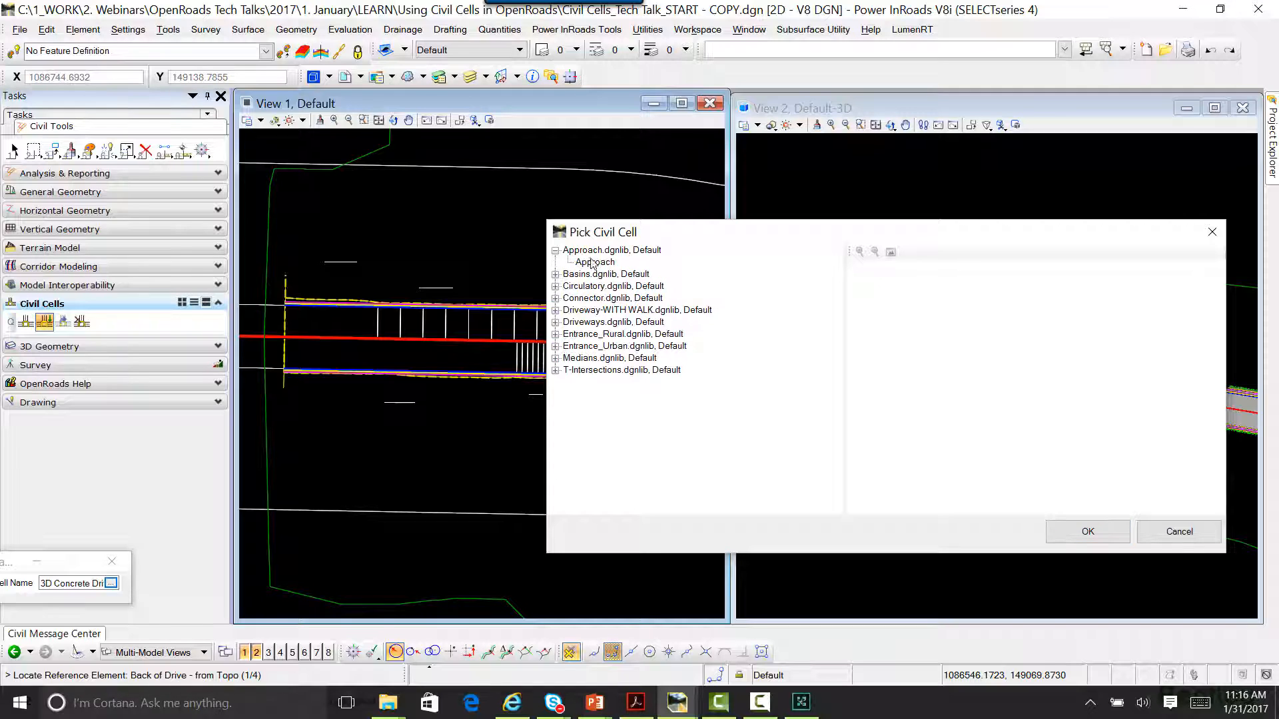
pyautogui.click(592, 262)
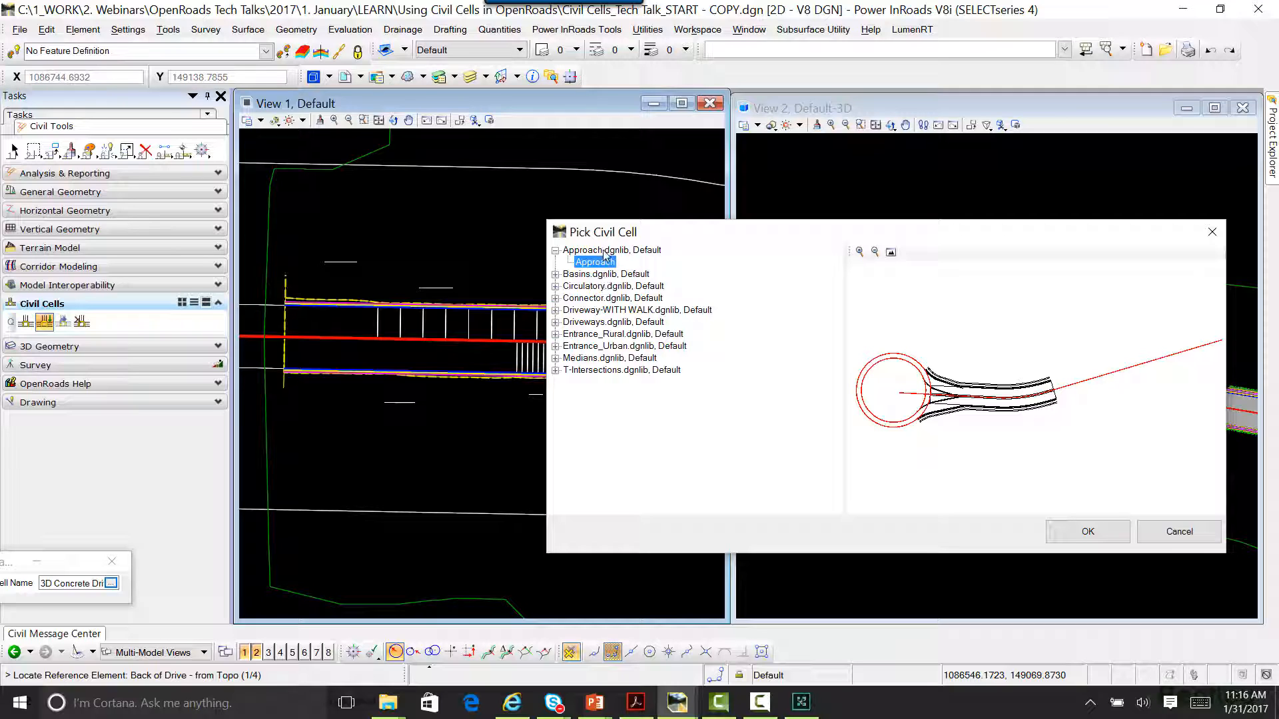
pyautogui.click(557, 251)
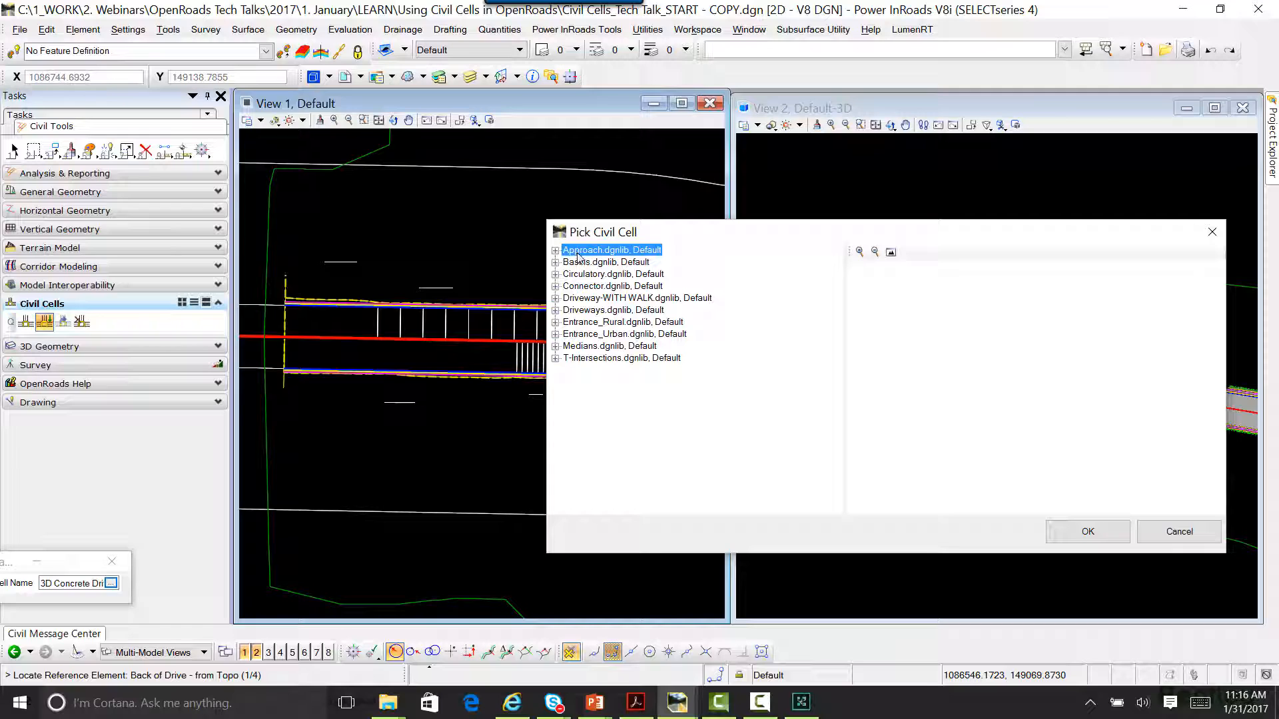
# Step: Choose the 3D Concrete Drive civil cell from Driveways.dgnlib for placement
pyautogui.click(596, 299)
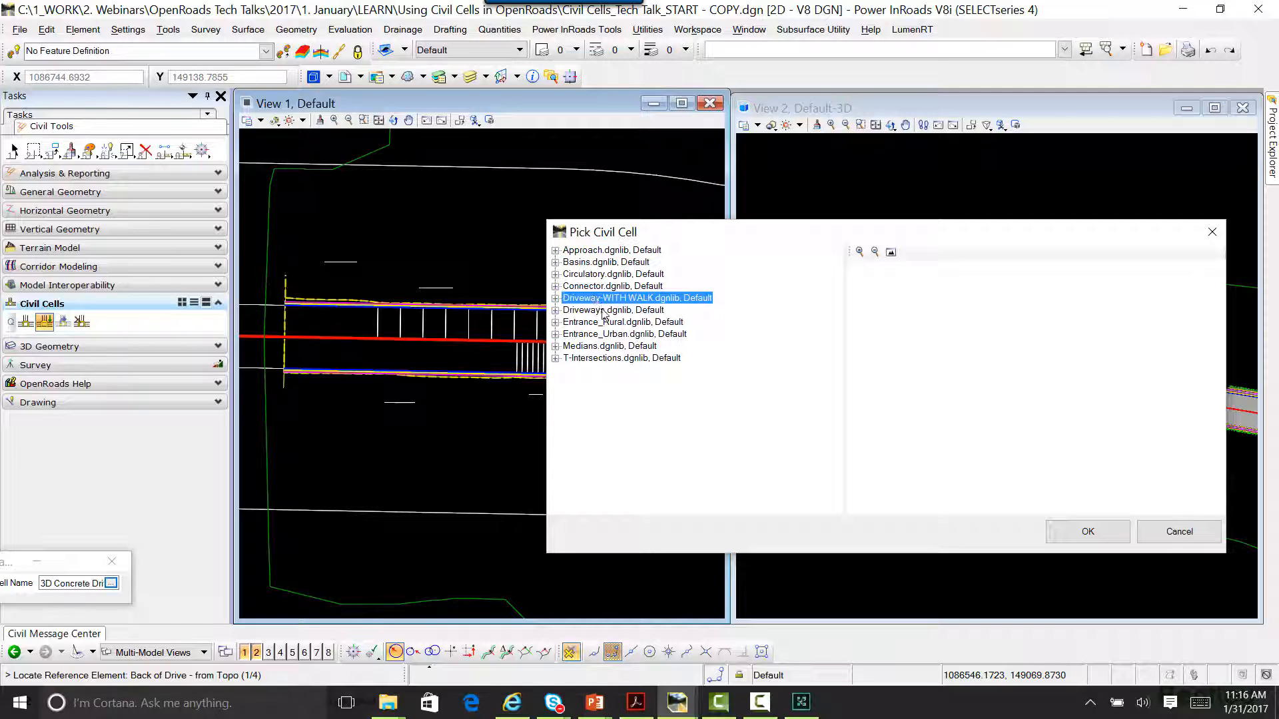
pyautogui.click(604, 311)
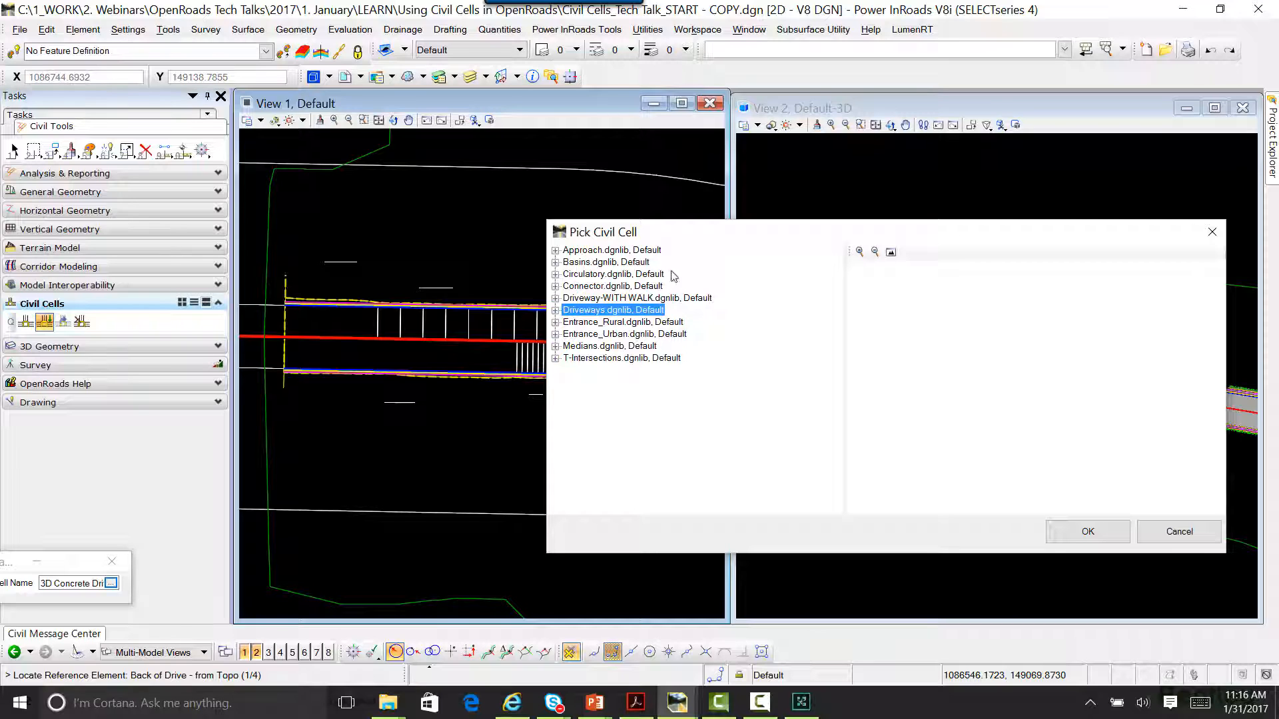
pyautogui.moveTo(665, 232); pyautogui.dragTo(644, 232)
pyautogui.doubleClick(544, 315)
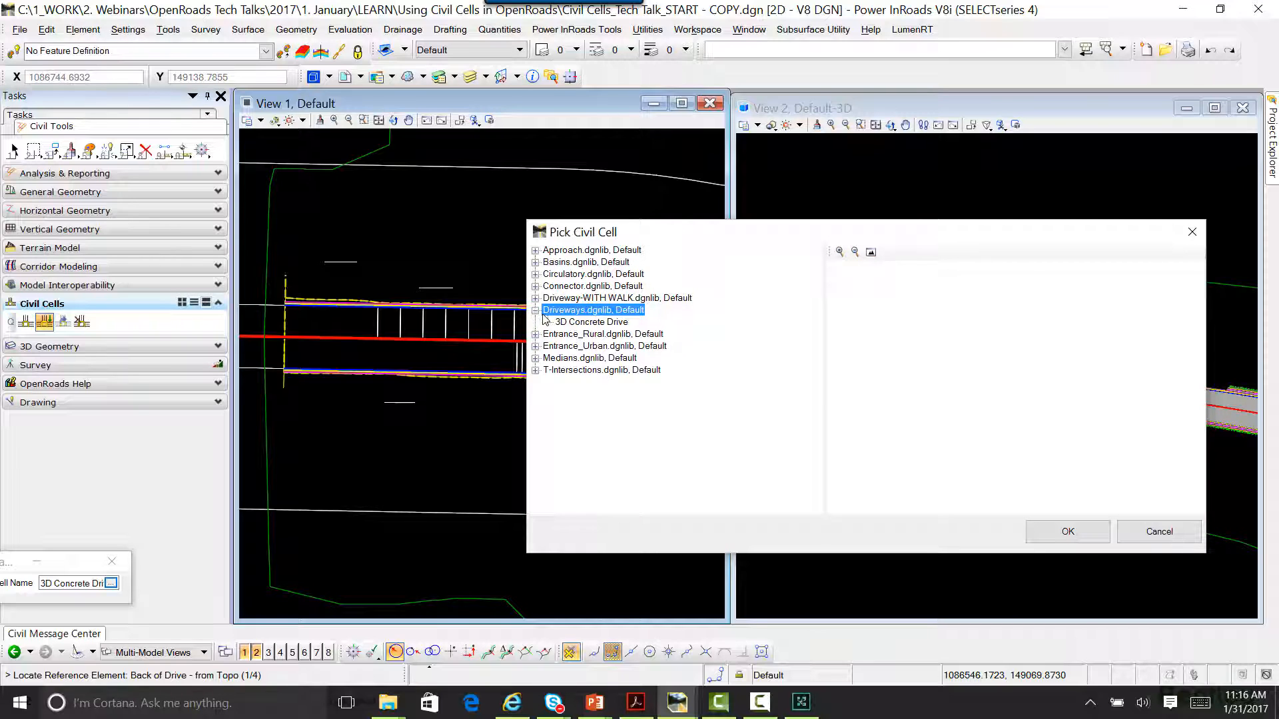
pyautogui.click(574, 323)
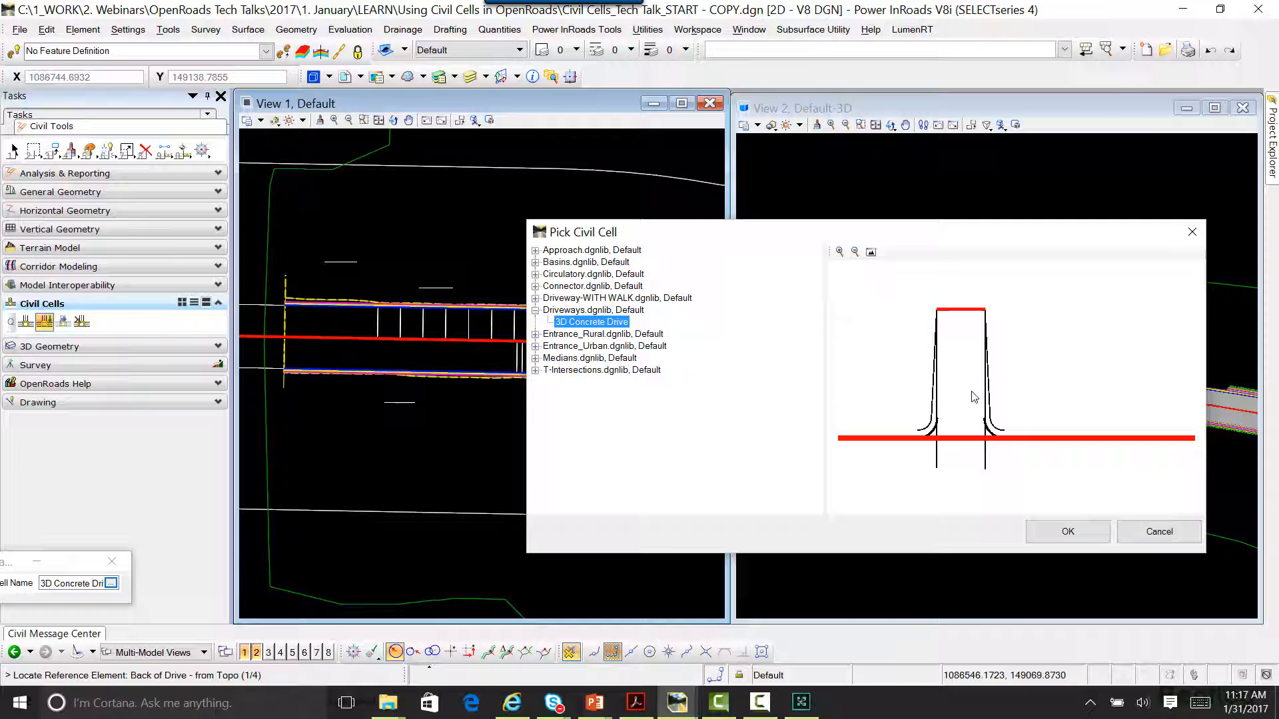
pyautogui.click(1071, 531)
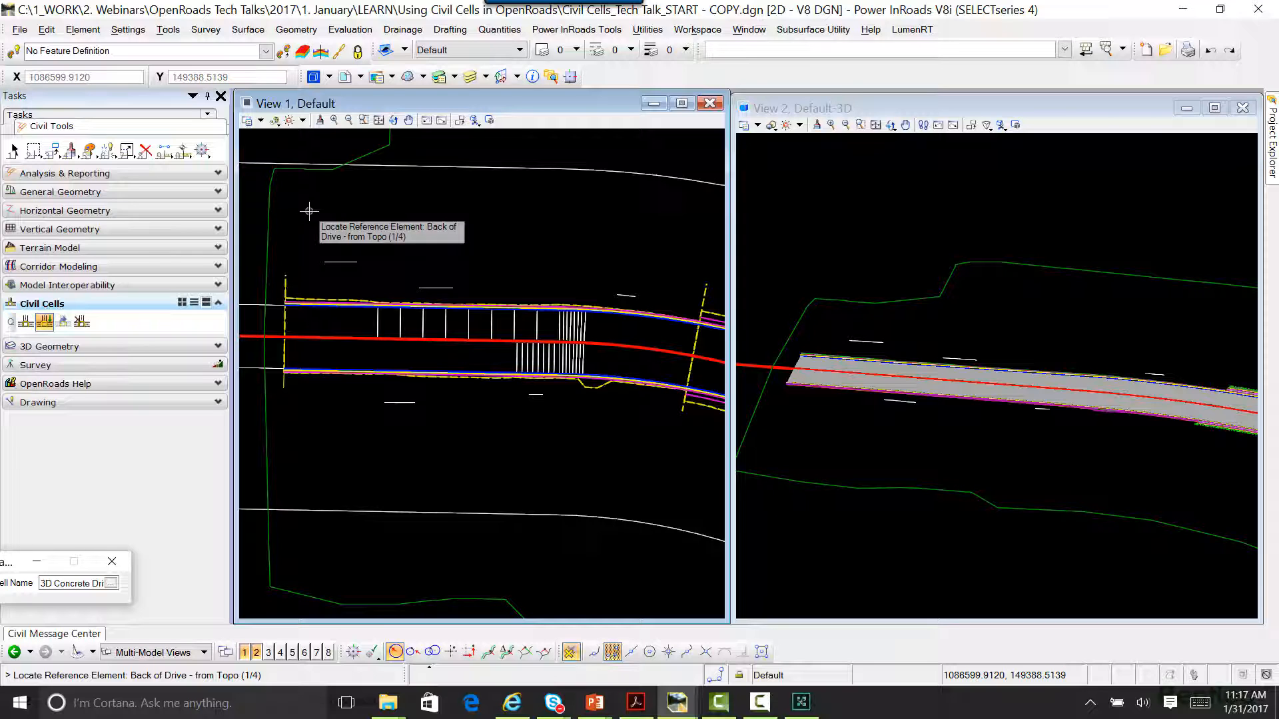
# Step: Assign the first short line north of the road as Back of Drive, and the adjacent curb lines as Back of Curb, Face of Curb and Gutter Flowline
pyautogui.click(342, 264)
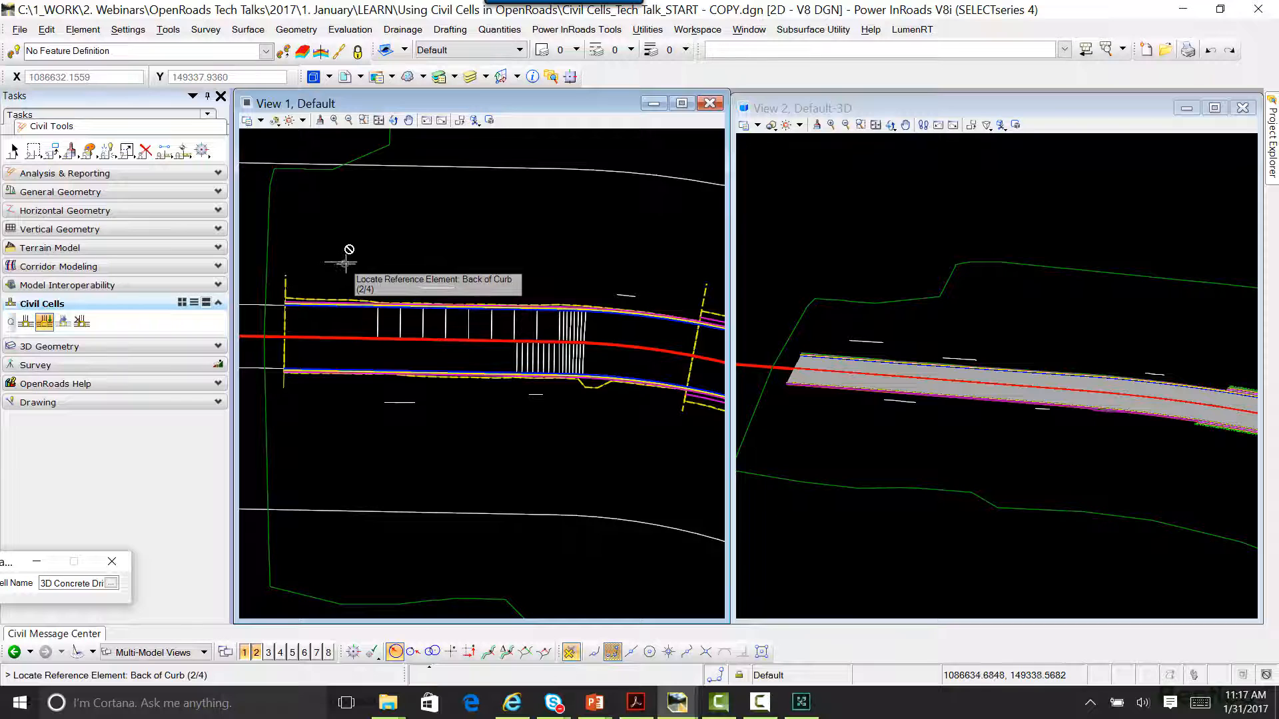
pyautogui.scroll(5, 331, 307)
pyautogui.scroll(5, 333, 320)
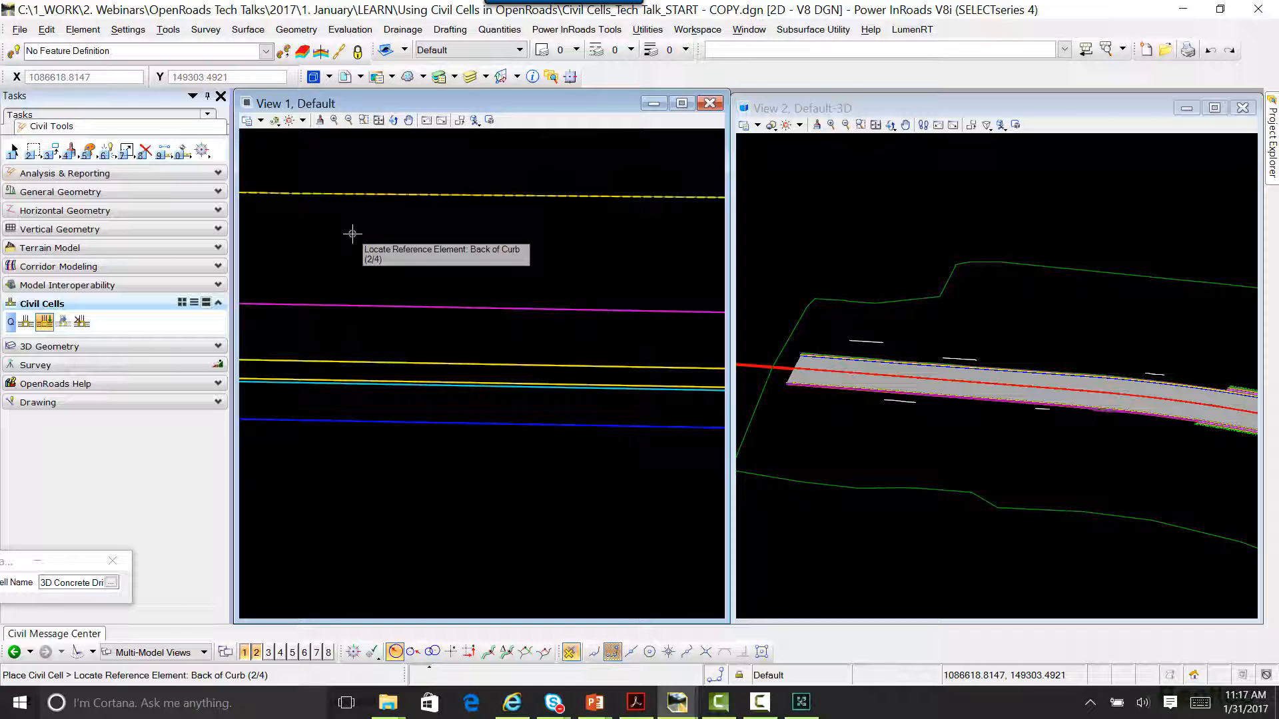
pyautogui.click(357, 362)
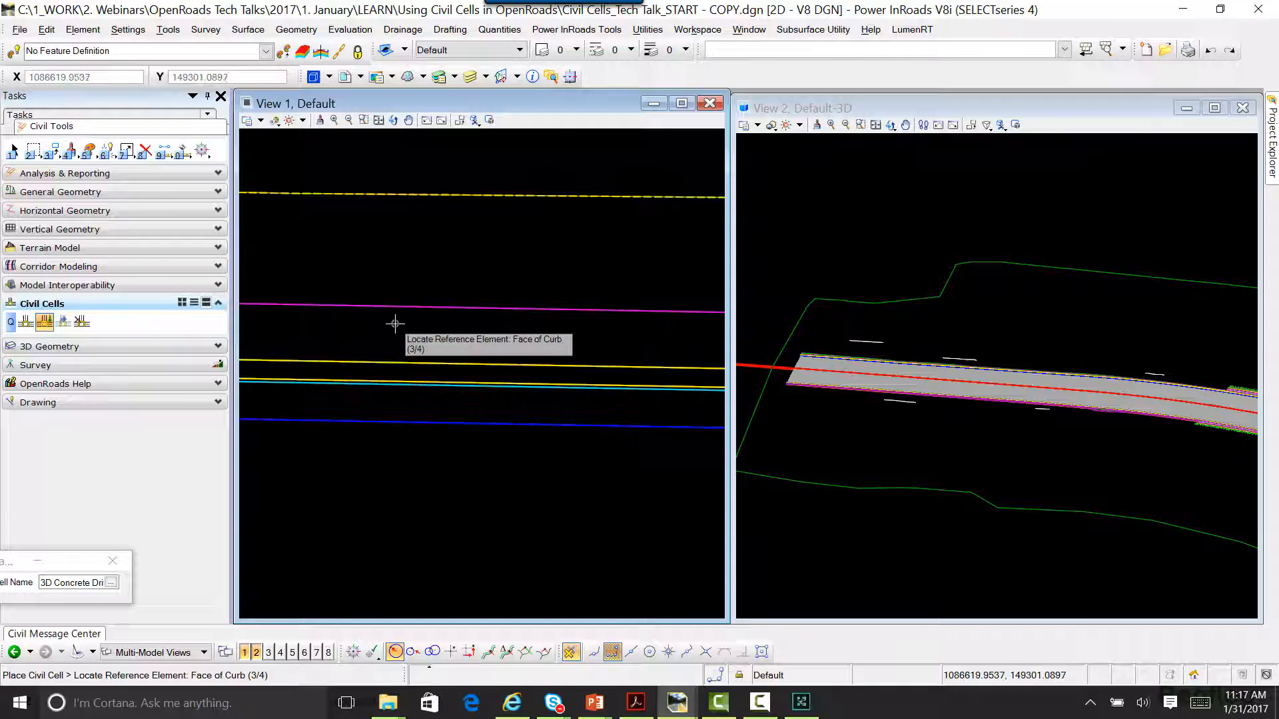
pyautogui.click(394, 381)
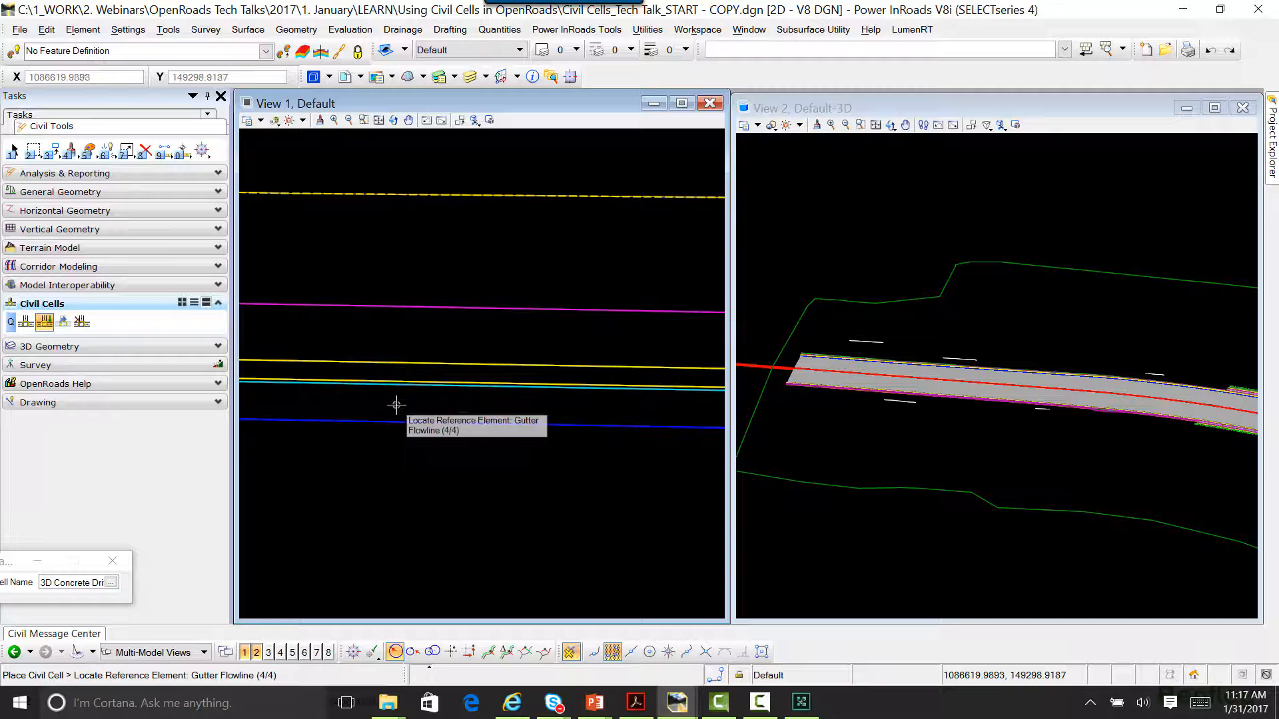
pyautogui.click(396, 409)
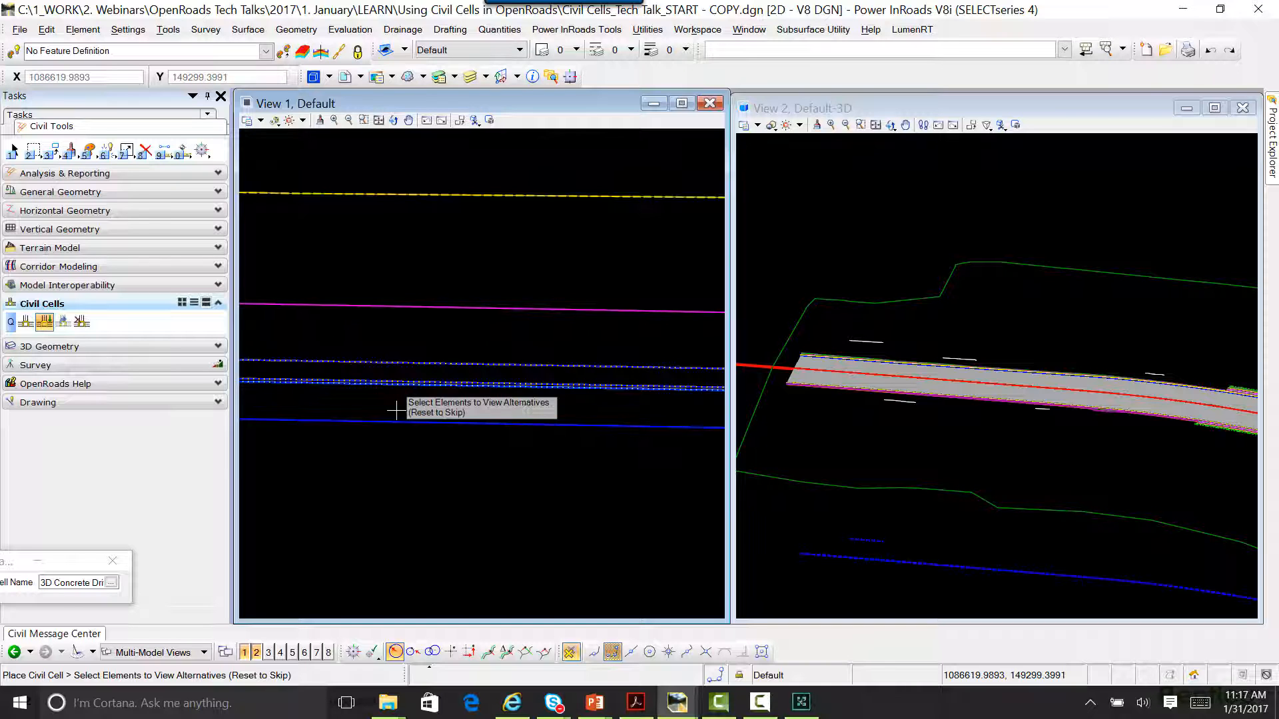
# Step: Skip the placement alternatives, clip the South Blvd corridor, and place the concrete drive cell, viewing the driveway up close in 3D
pyautogui.scroll(-11, 420, 375)
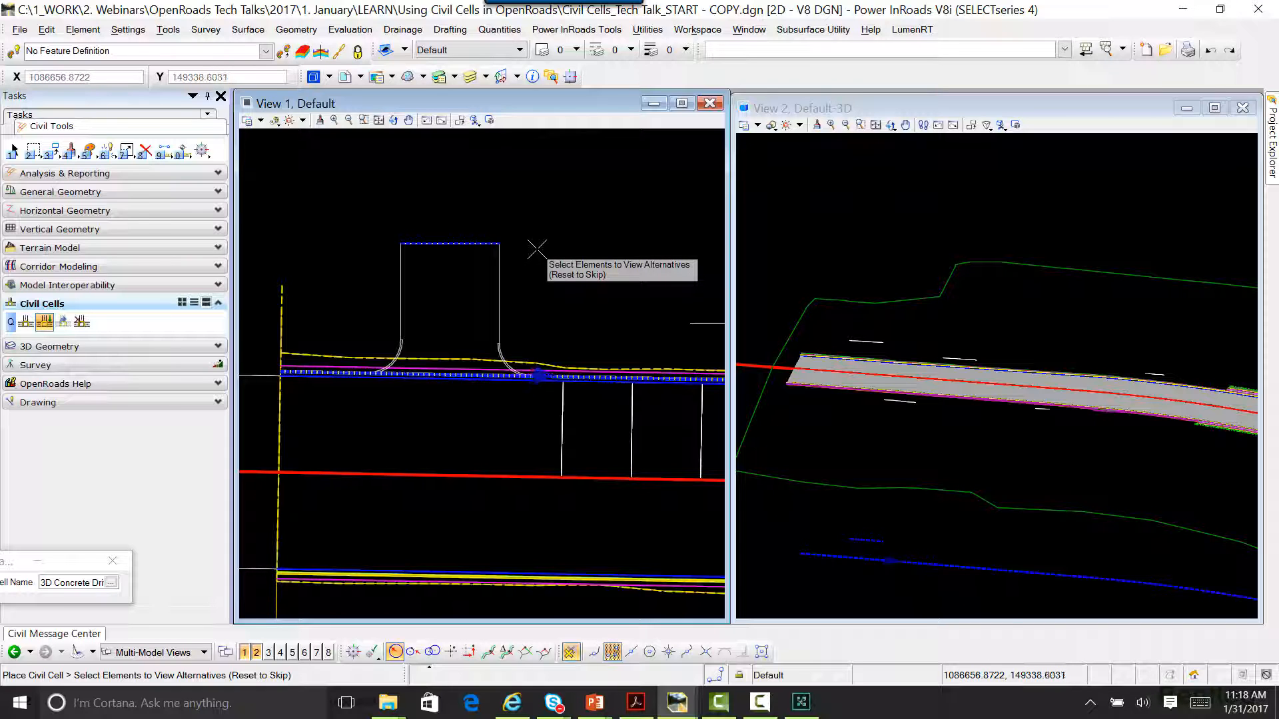
pyautogui.rightClick(537, 249)
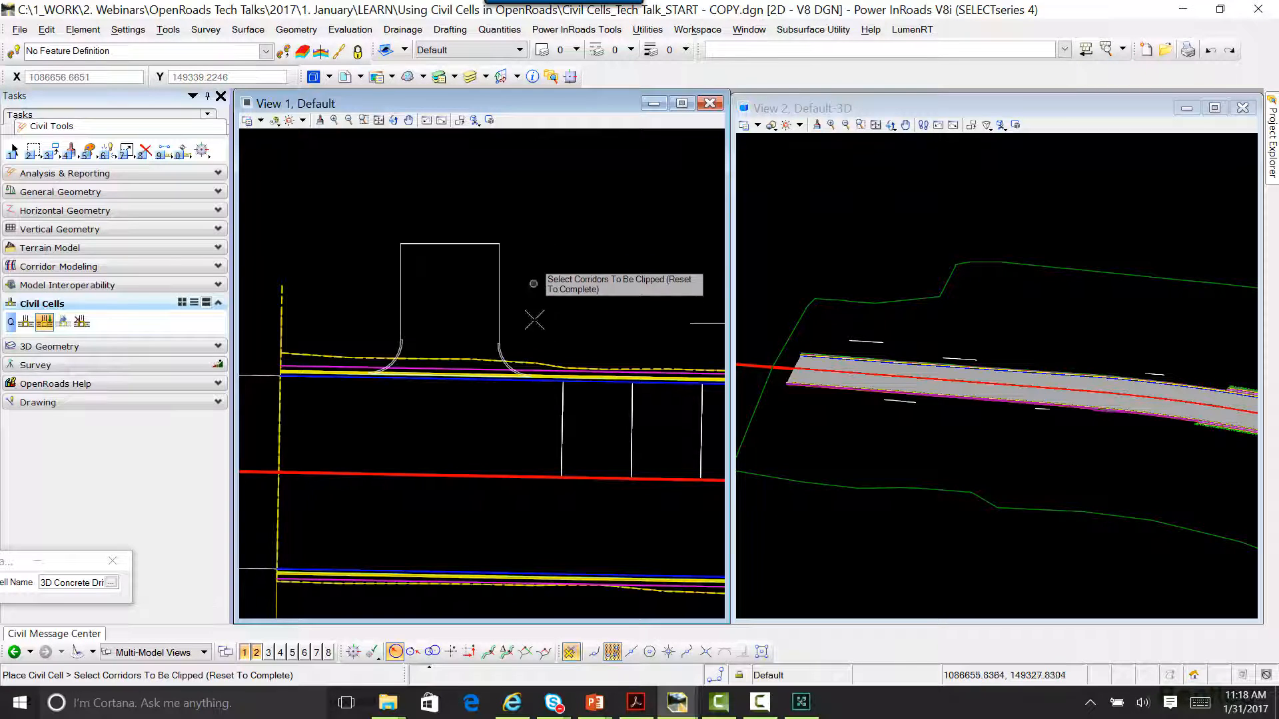
pyautogui.click(526, 361)
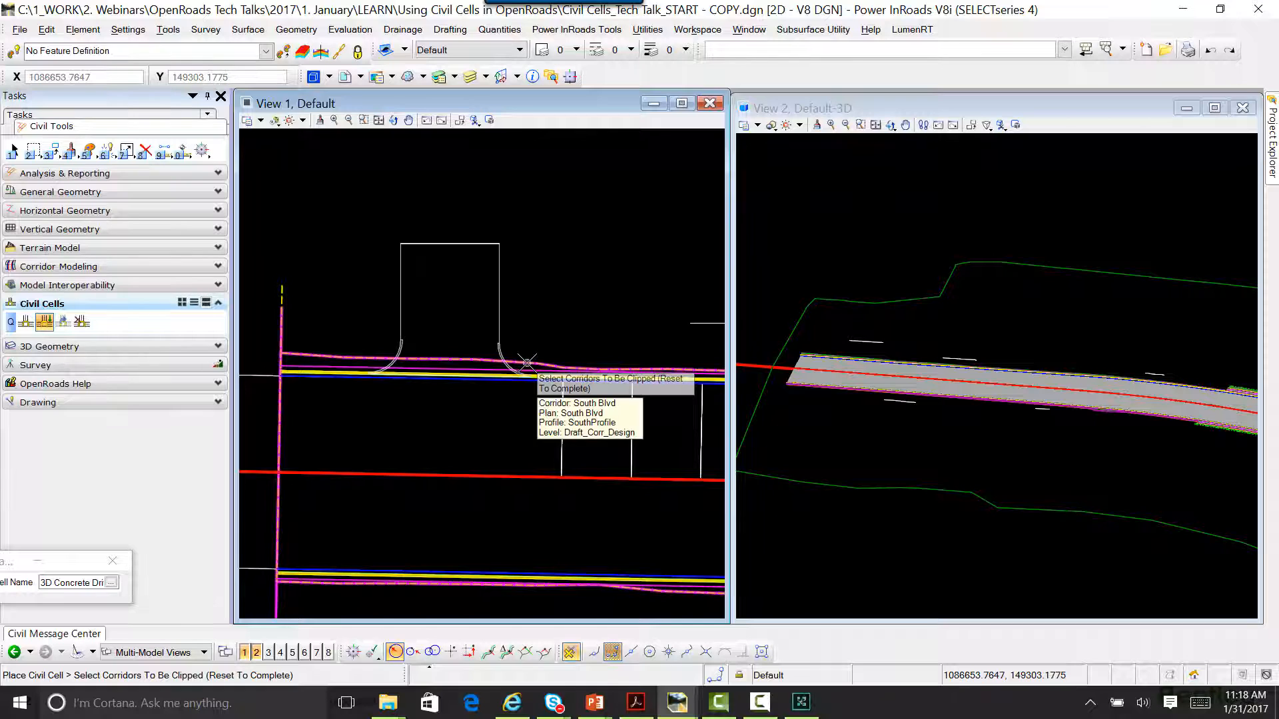
pyautogui.rightClick(549, 226)
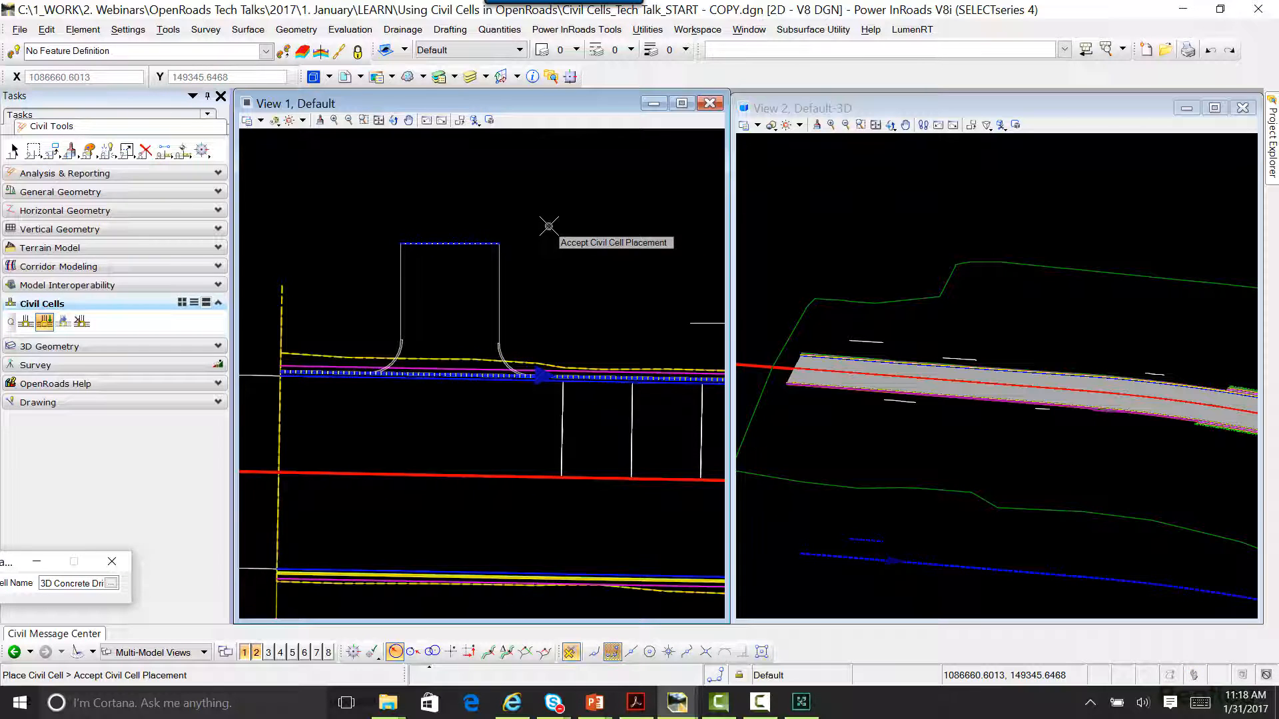
pyautogui.click(549, 227)
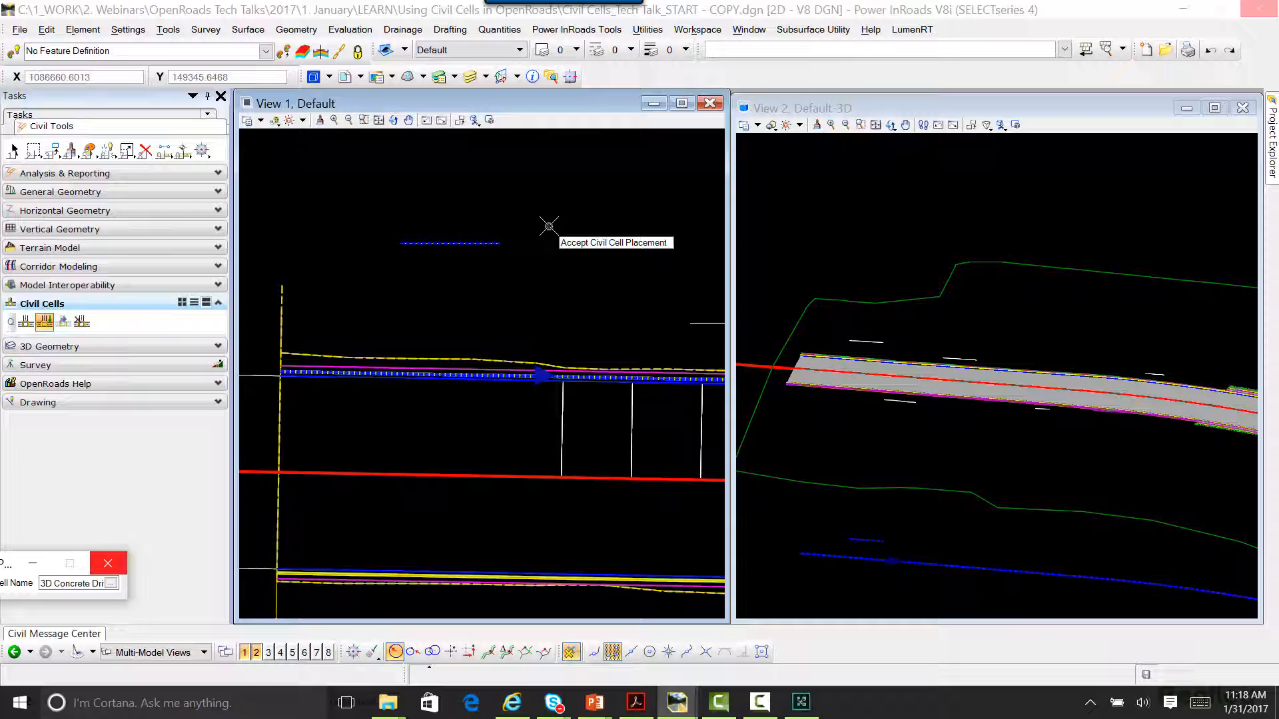
pyautogui.click(549, 227)
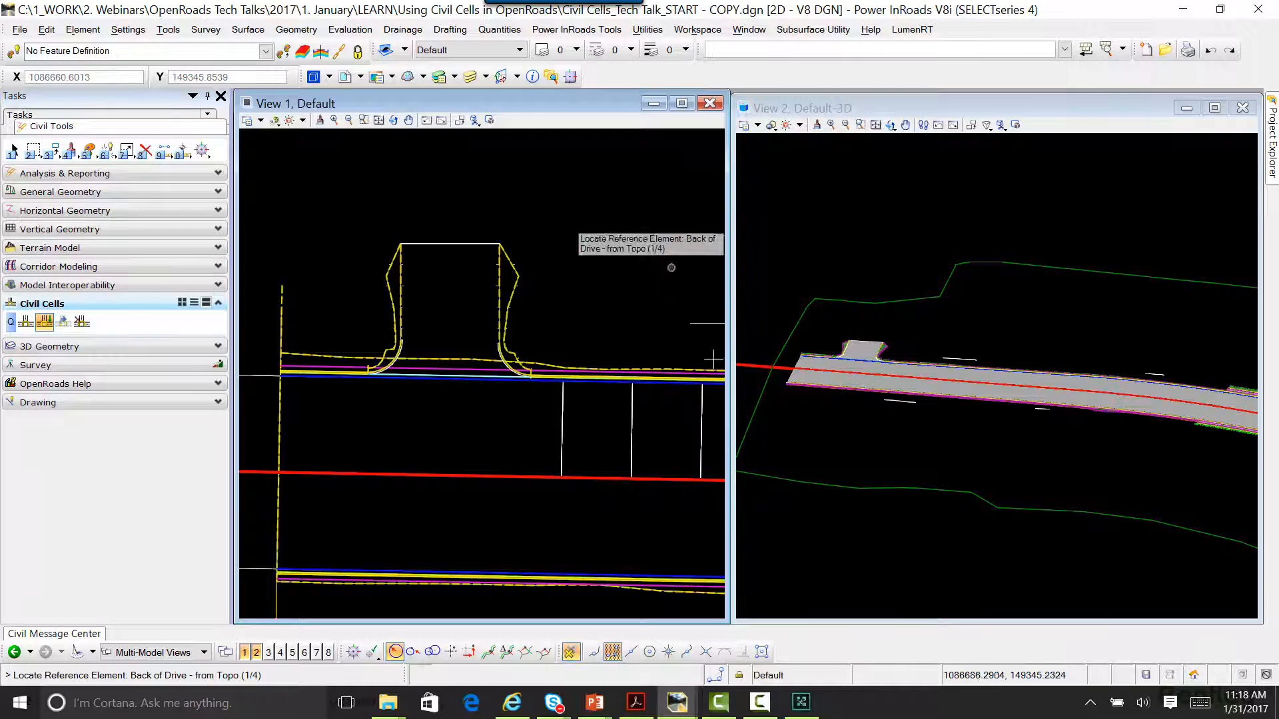
pyautogui.scroll(5, 826, 341)
pyautogui.moveTo(1016, 360); pyautogui.dragTo(908, 366, button='middle')
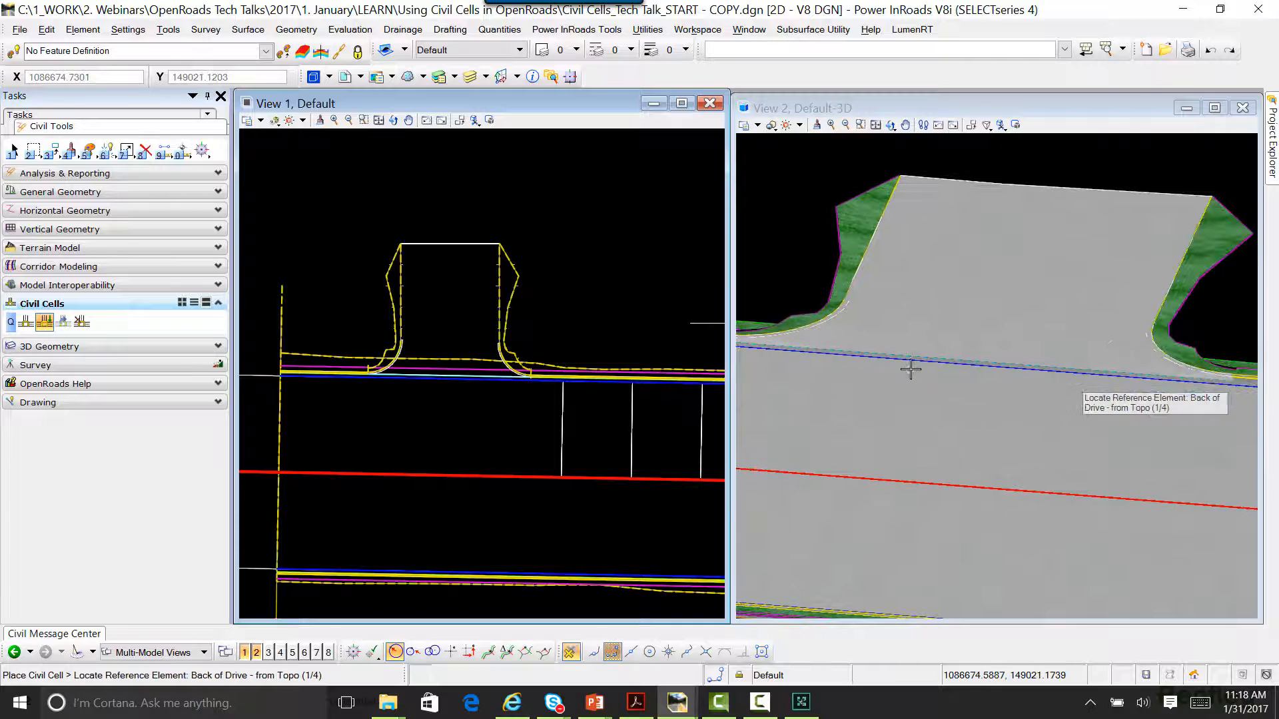
# Step: Start placing another 3D Concrete Drive cell and assign the second short line north of the road as Back of Drive
pyautogui.scroll(-2, 908, 363)
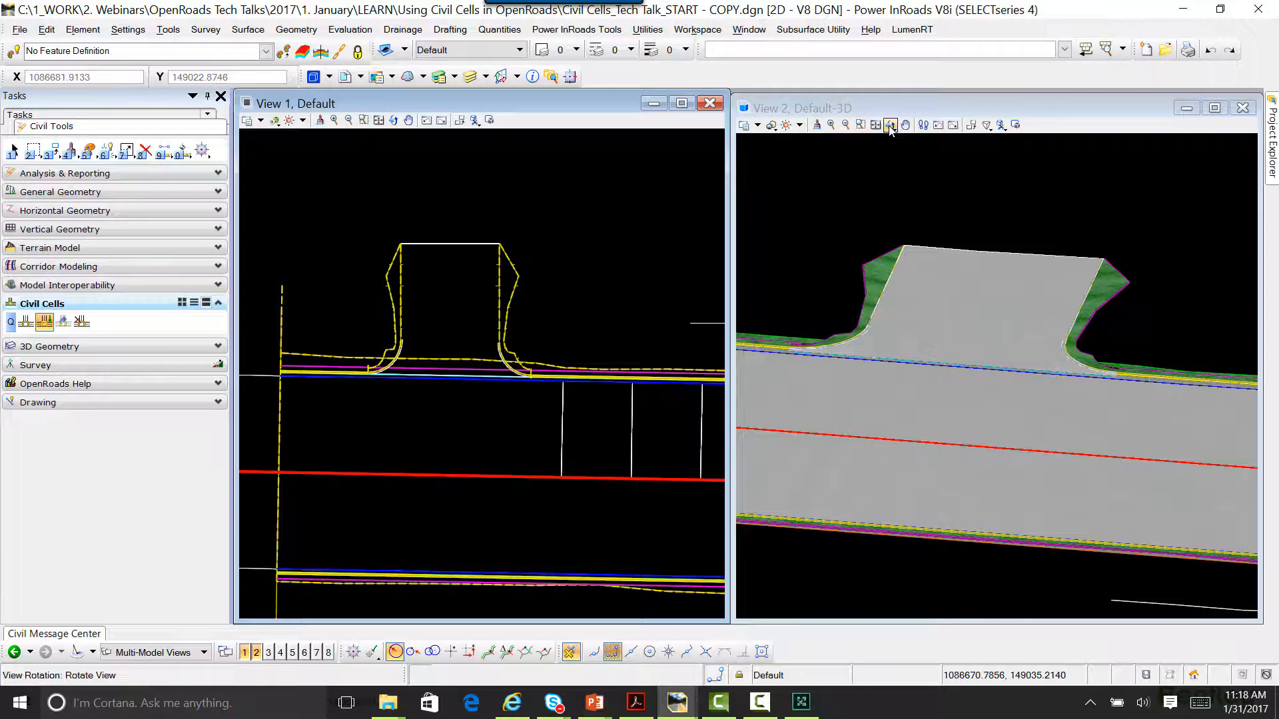
pyautogui.click(1131, 198)
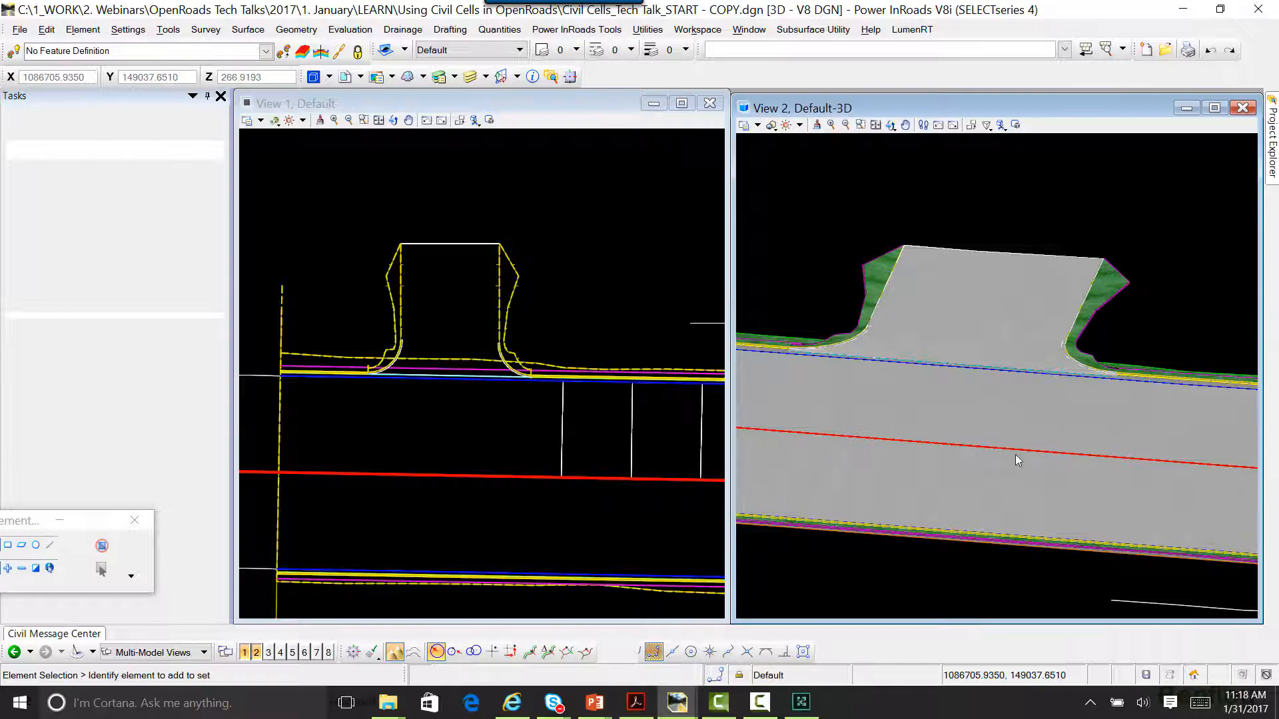
pyautogui.scroll(-3, 890, 410)
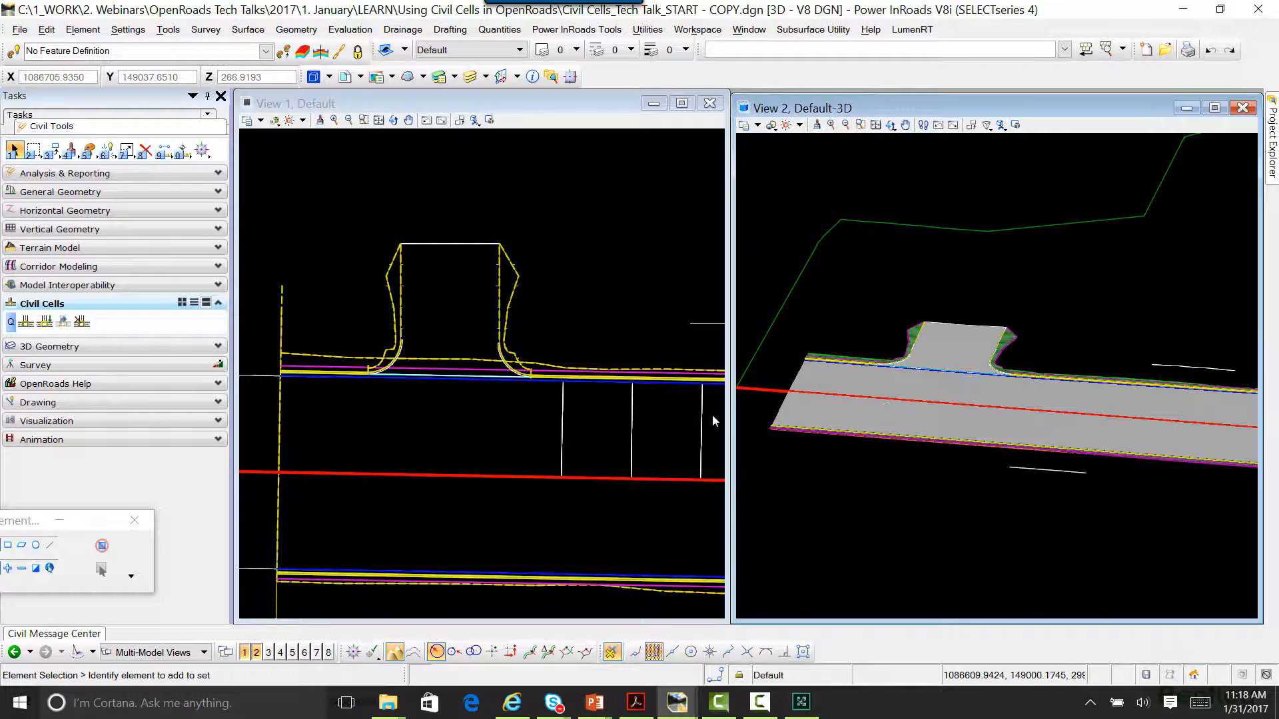
pyautogui.scroll(-2, 539, 328)
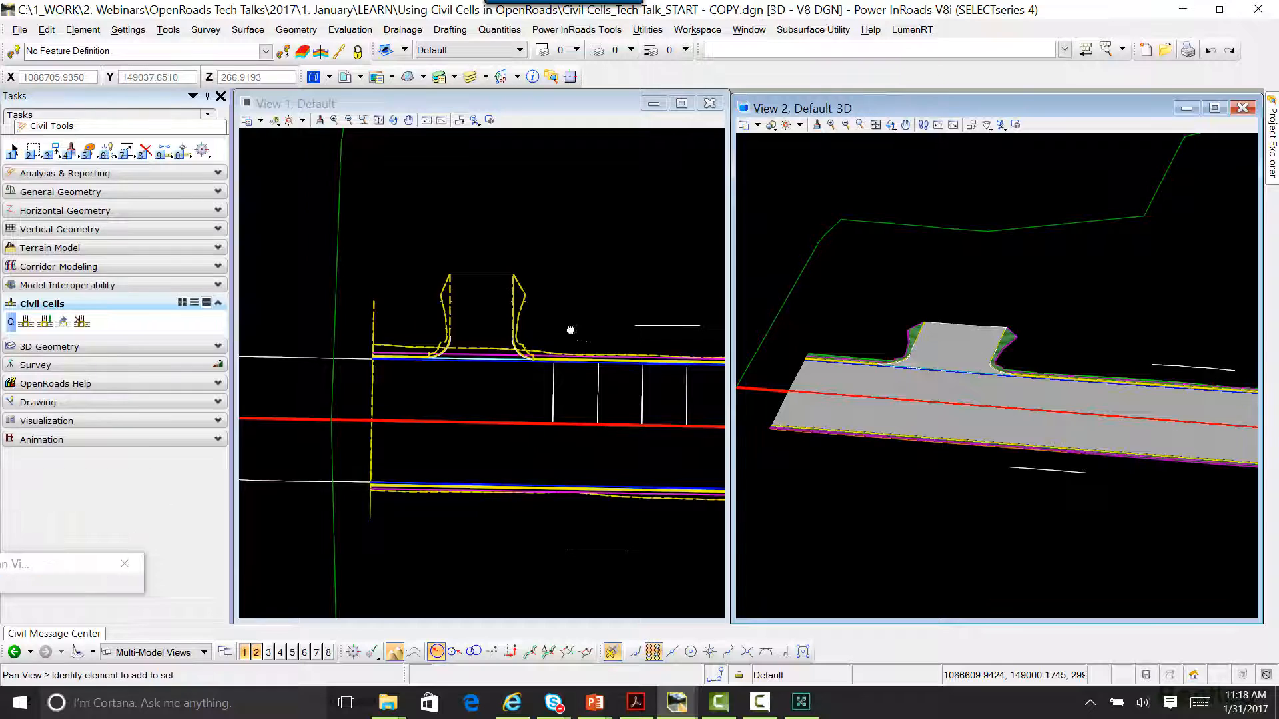
pyautogui.moveTo(571, 329); pyautogui.dragTo(477, 313, button='middle')
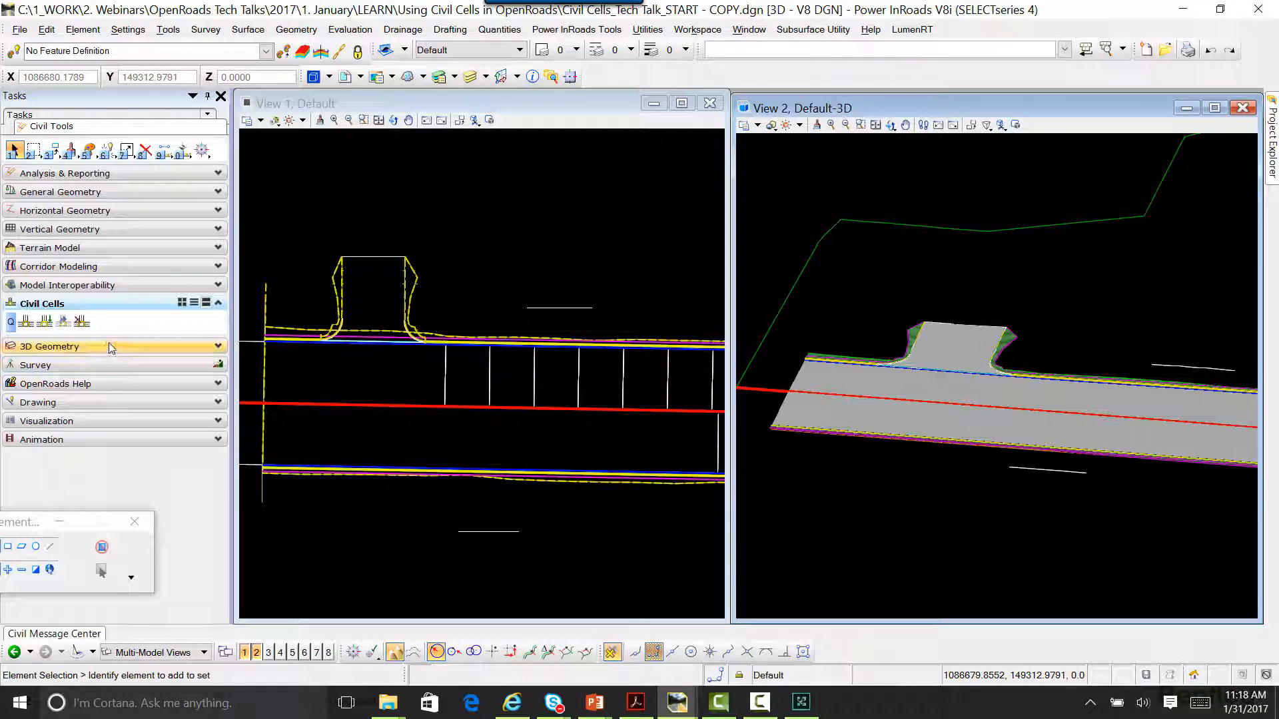
pyautogui.click(44, 322)
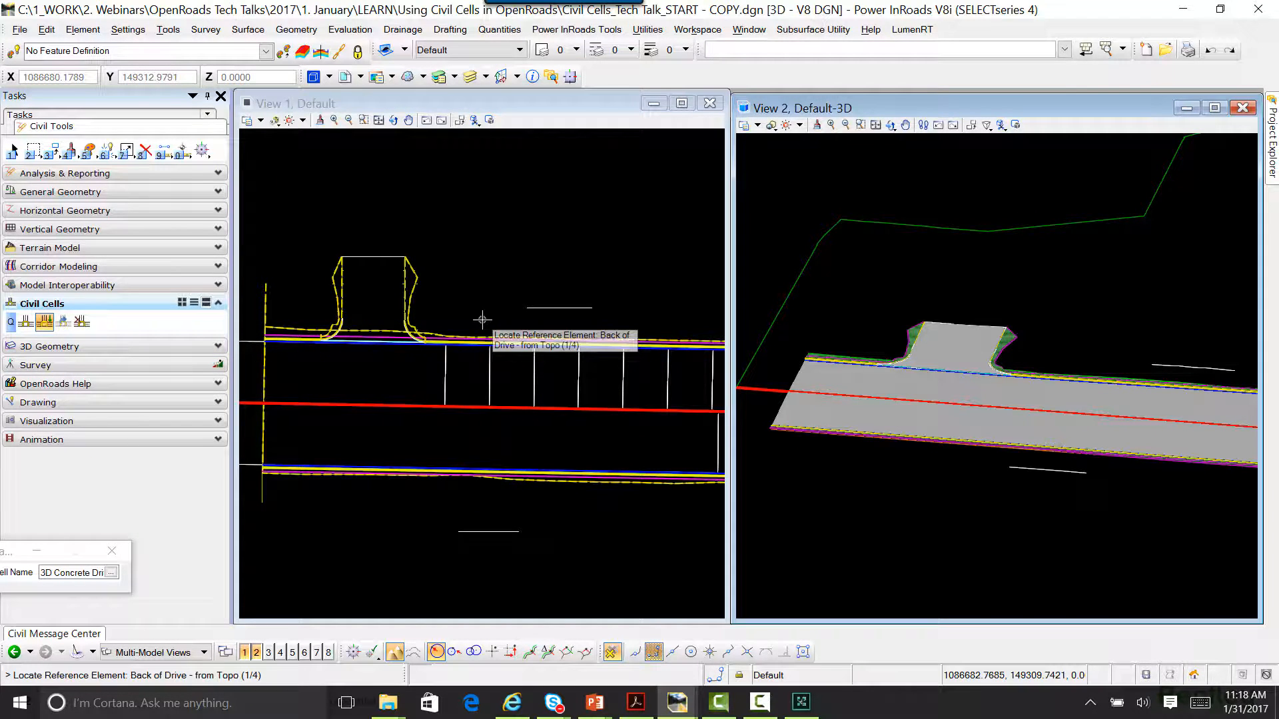
pyautogui.scroll(4, 483, 321)
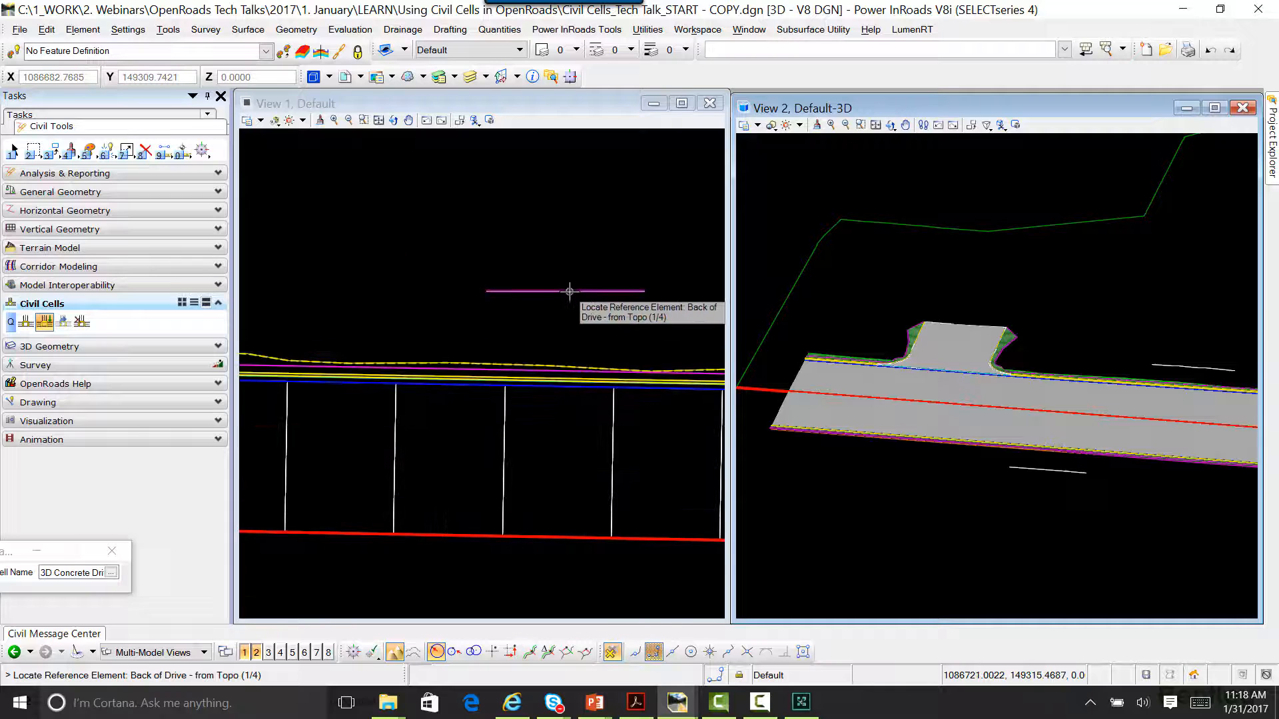
pyautogui.click(572, 291)
# Step: Assign the adjacent north-side curb lines as Back of Curb, Face of Curb and Gutter Flowline
pyautogui.scroll(3, 529, 434)
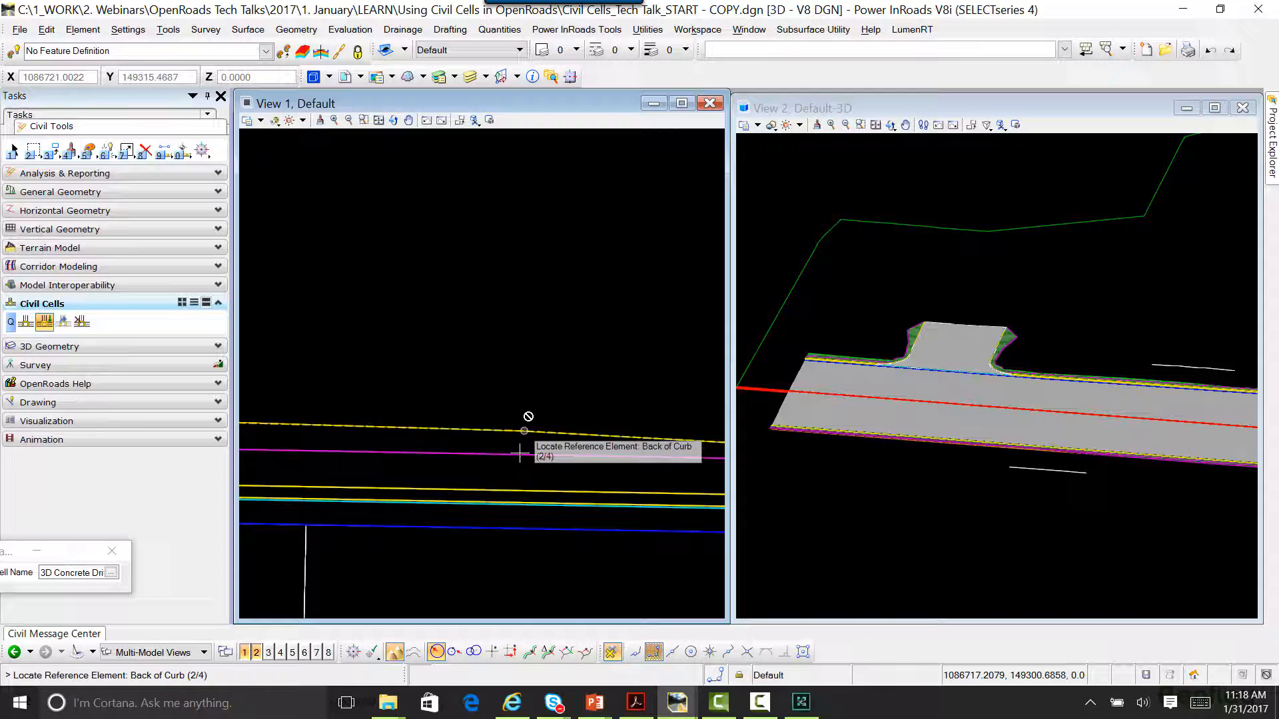
pyautogui.click(506, 491)
pyautogui.click(509, 513)
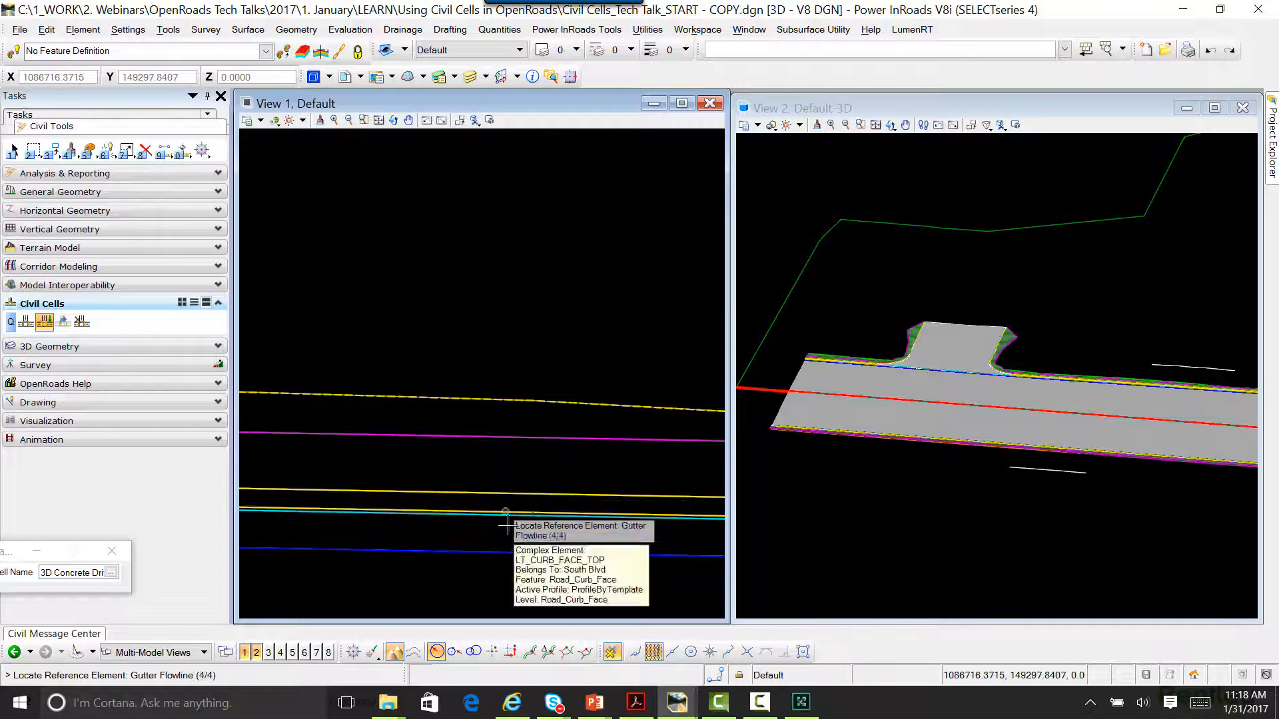
pyautogui.click(509, 517)
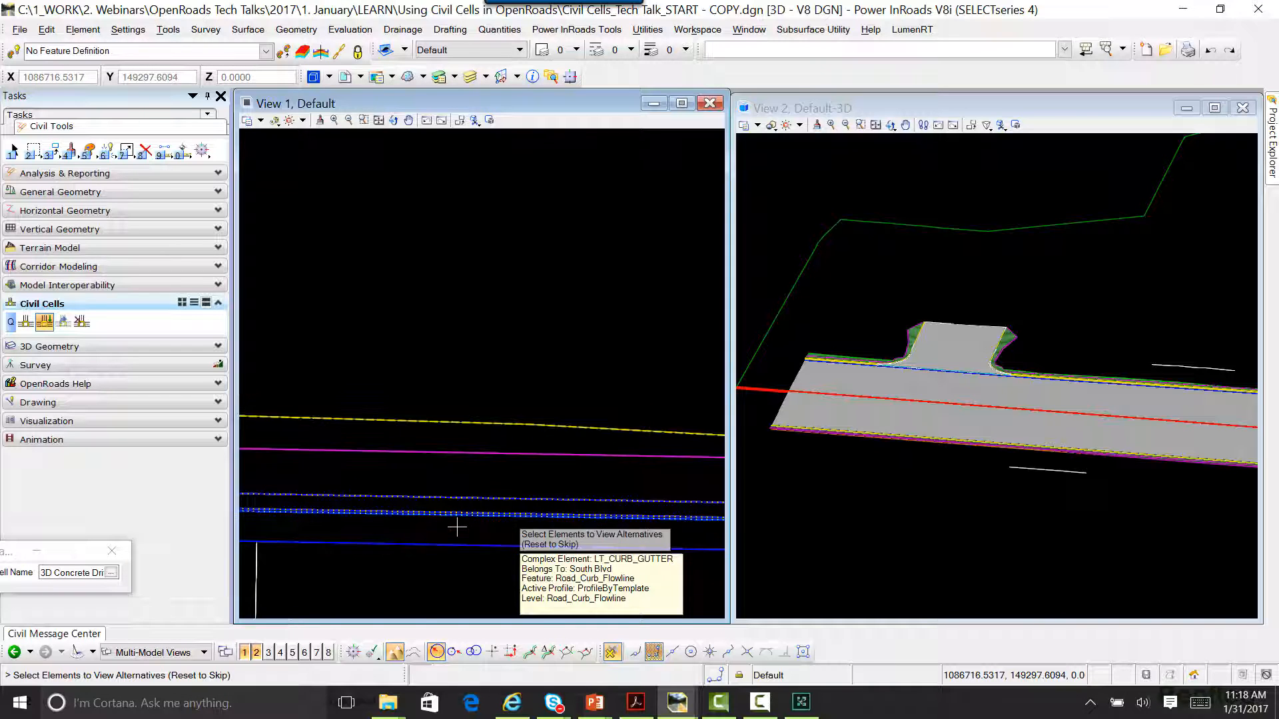
# Step: Skip the placement alternatives, clip the South Blvd corridor, and accept placement of the second driveway north of the road
pyautogui.scroll(-3, 466, 513)
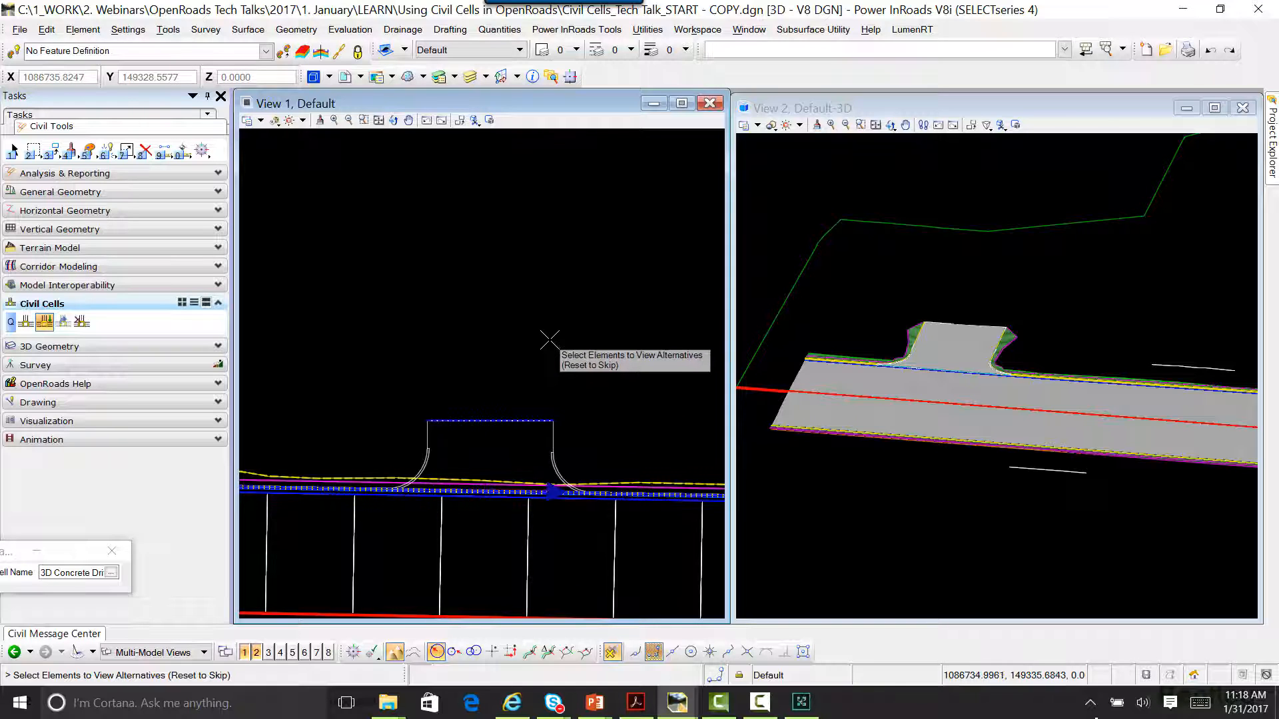
pyautogui.moveTo(550, 340)
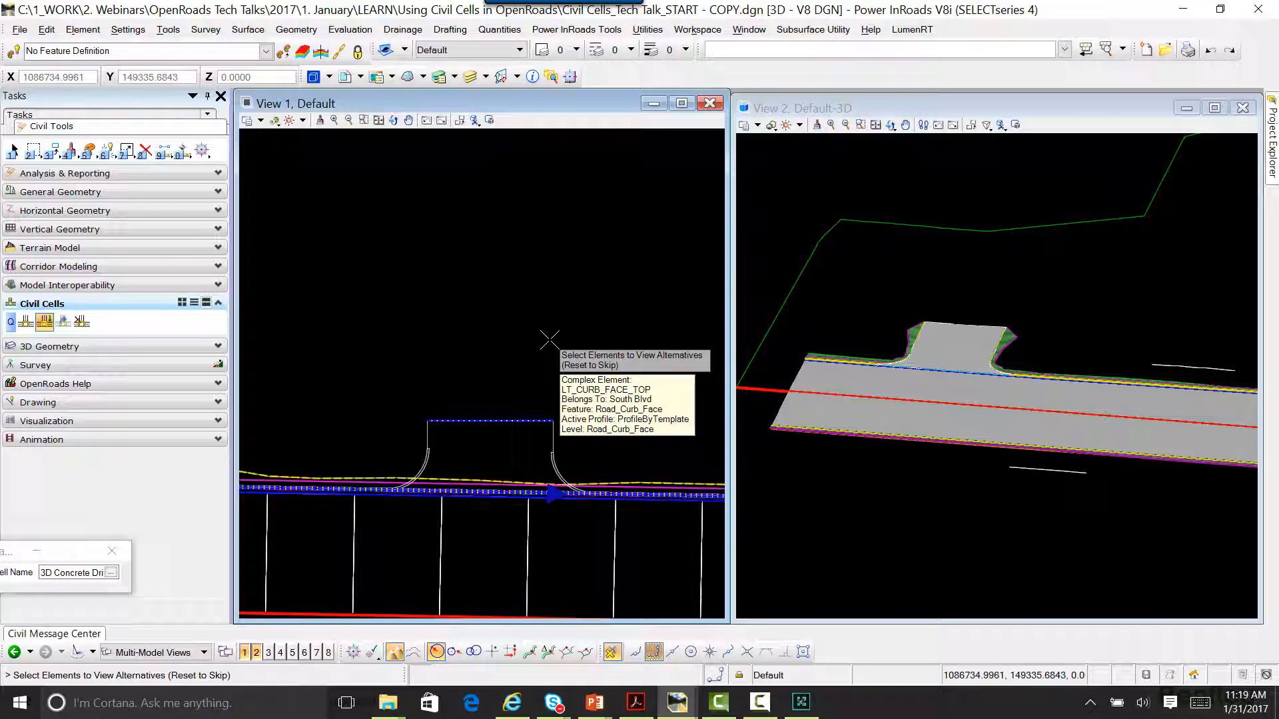
pyautogui.rightClick(531, 286)
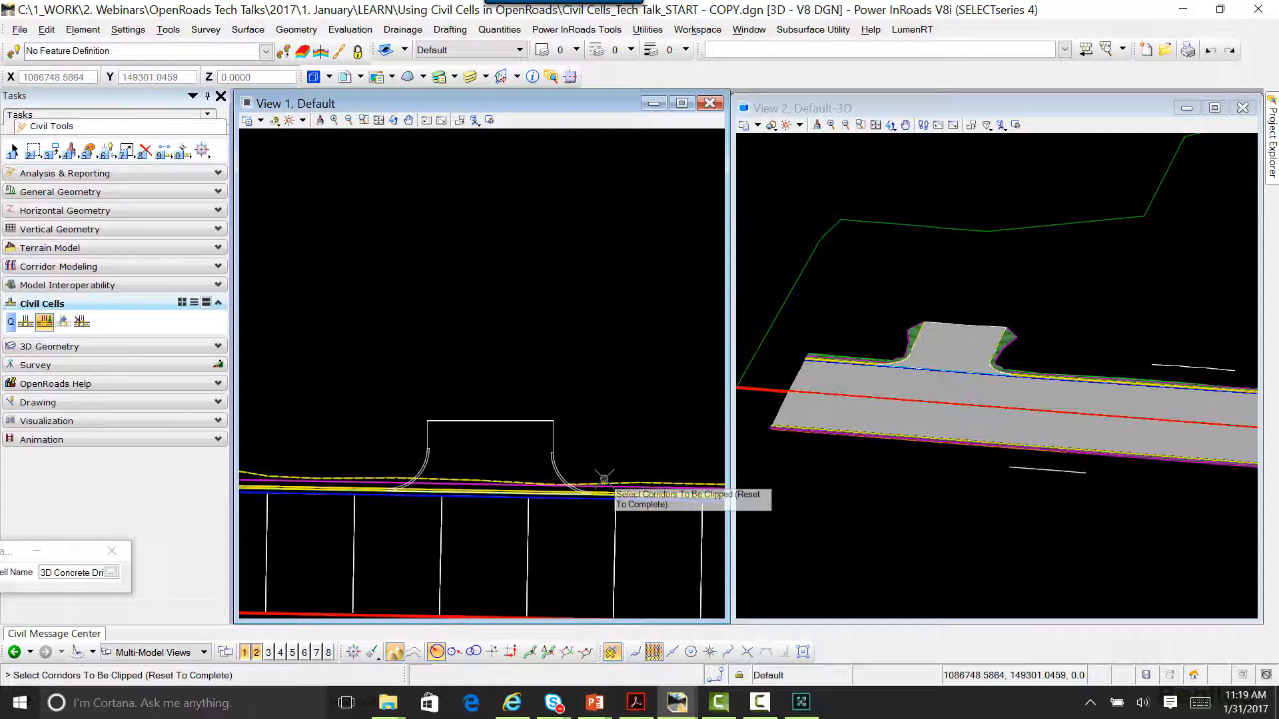
pyautogui.rightClick(537, 316)
pyautogui.click(538, 316)
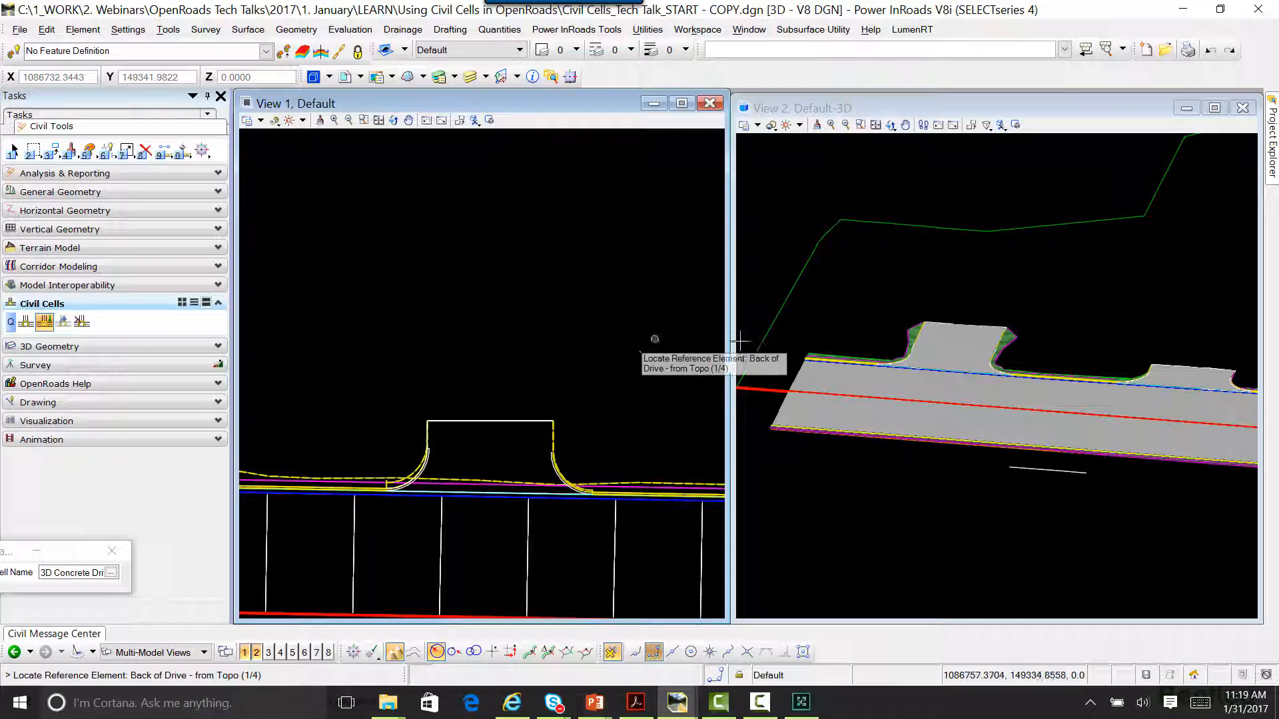
pyautogui.moveTo(1136, 334); pyautogui.dragTo(929, 236, button='middle')
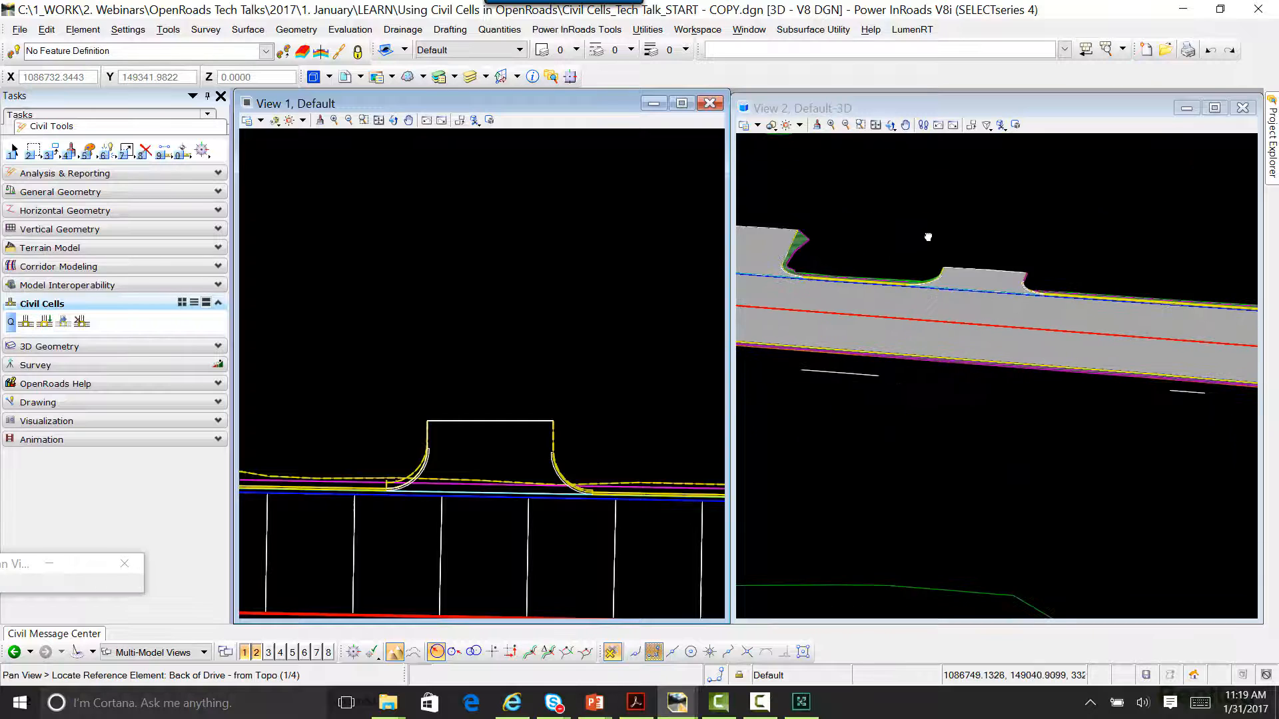
# Step: Restart 3D Concrete Drive placement and assign the first short line south of the road as Back of Drive
pyautogui.rightClick(965, 247)
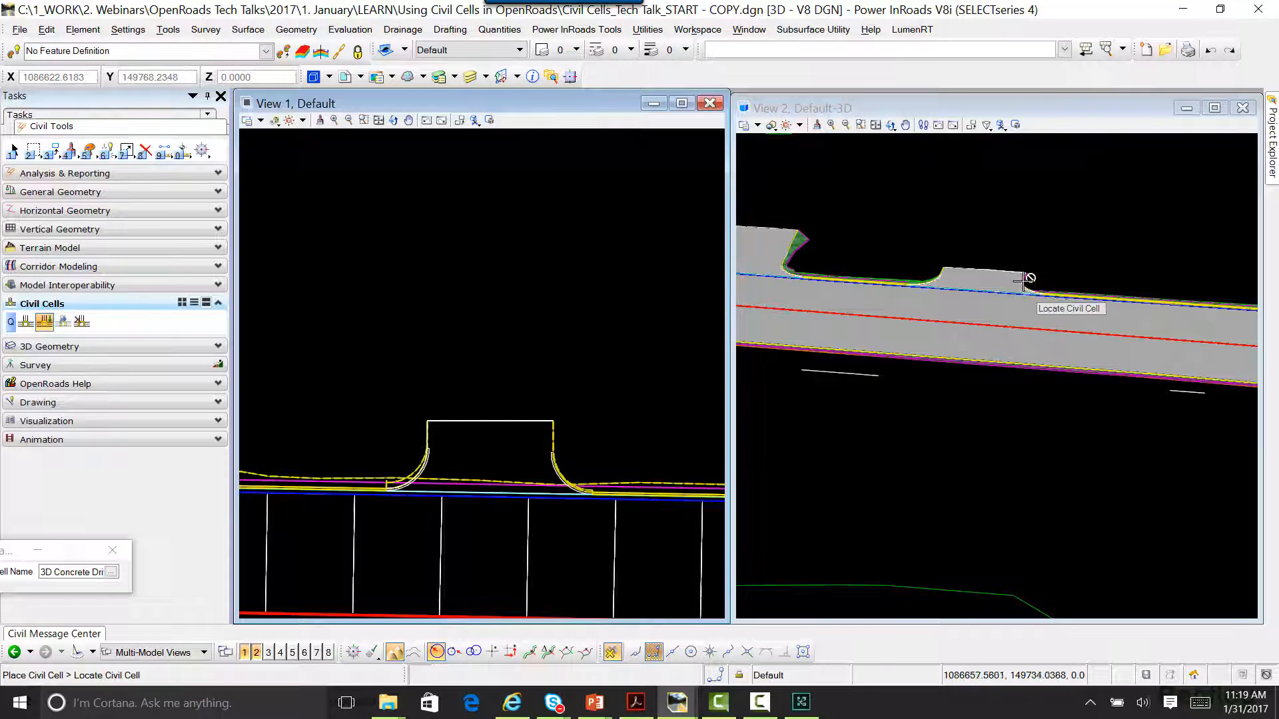
pyautogui.scroll(-2, 380, 409)
pyautogui.moveTo(477, 564); pyautogui.dragTo(504, 394, button='middle')
pyautogui.scroll(-2, 528, 395)
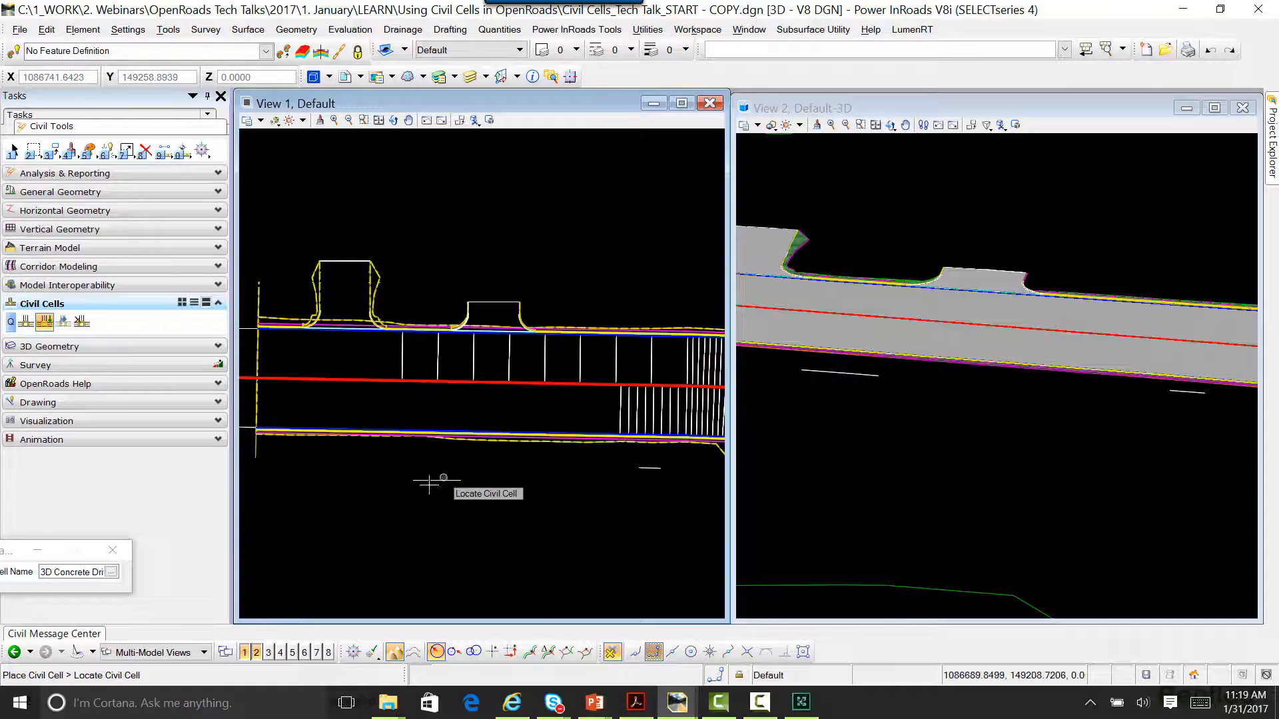
pyautogui.scroll(2, 429, 484)
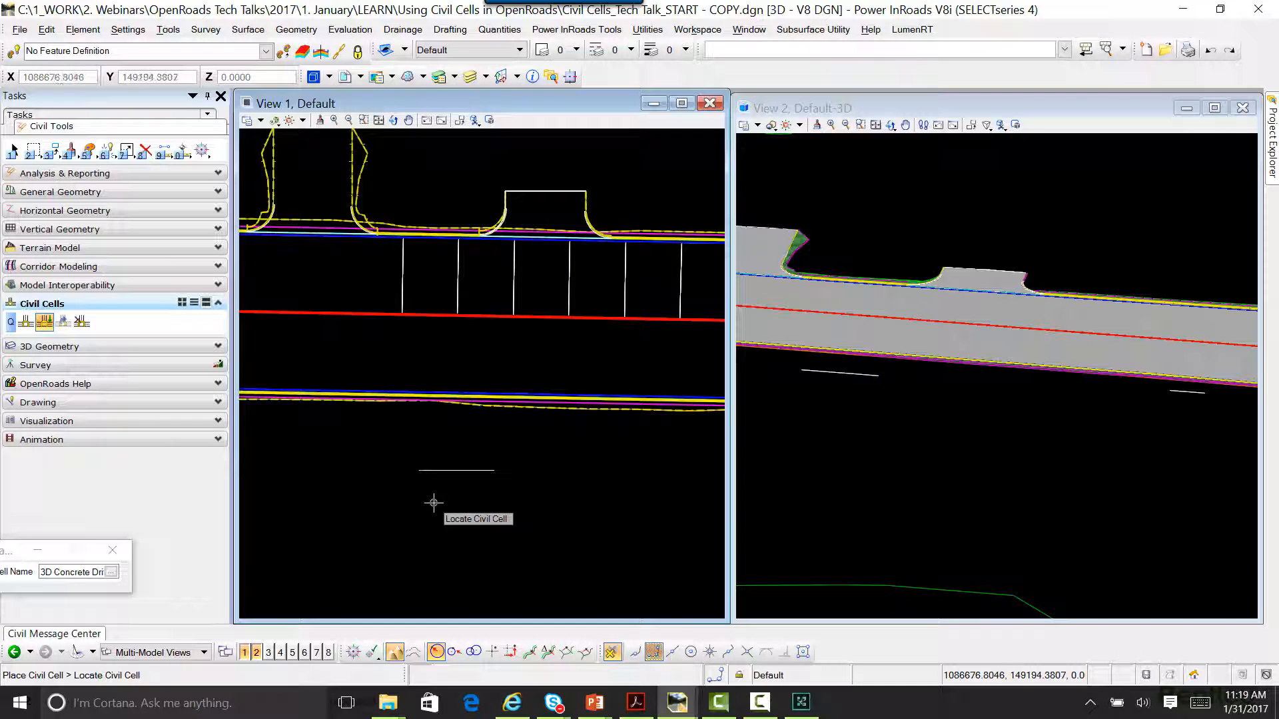
pyautogui.click(45, 322)
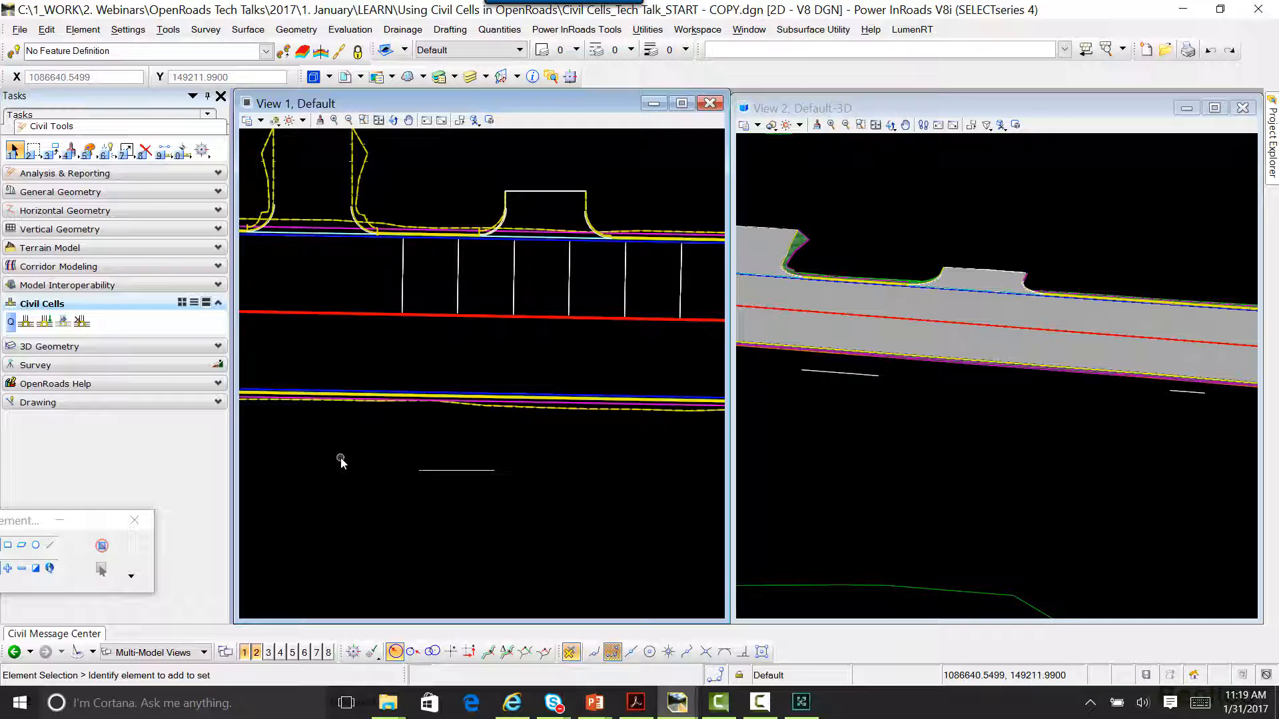
pyautogui.click(45, 323)
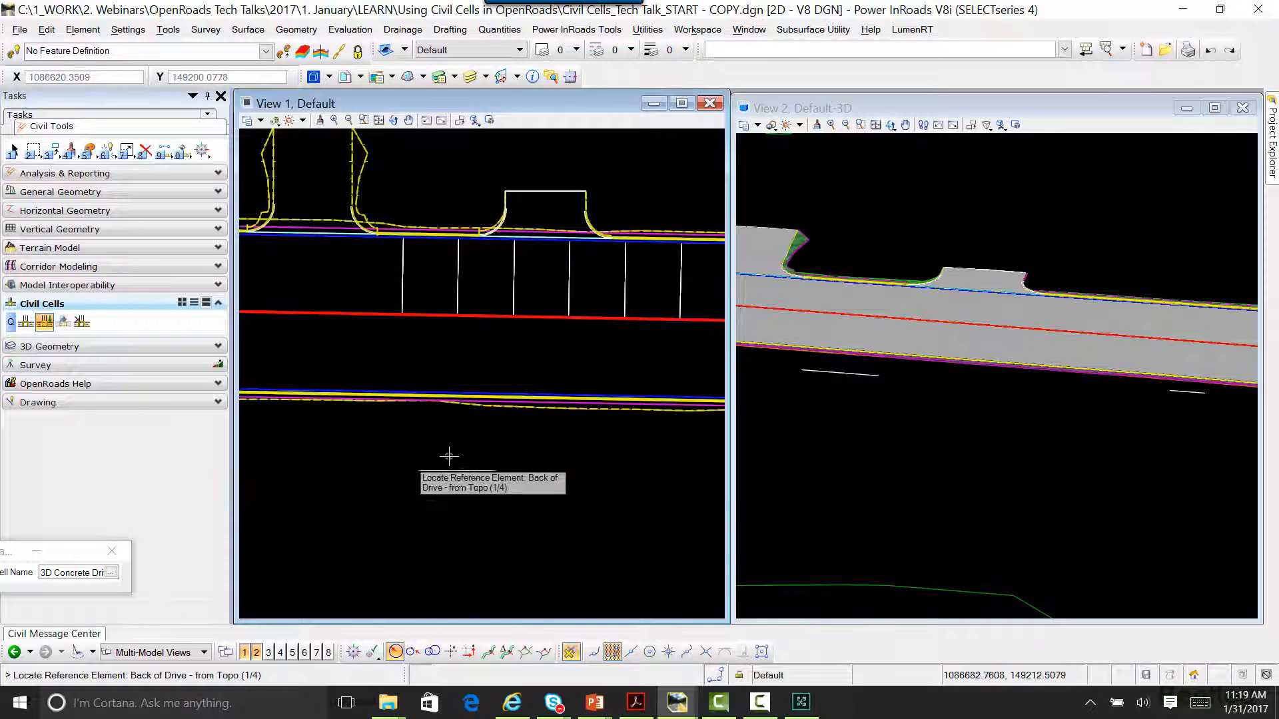
pyautogui.scroll(4, 461, 426)
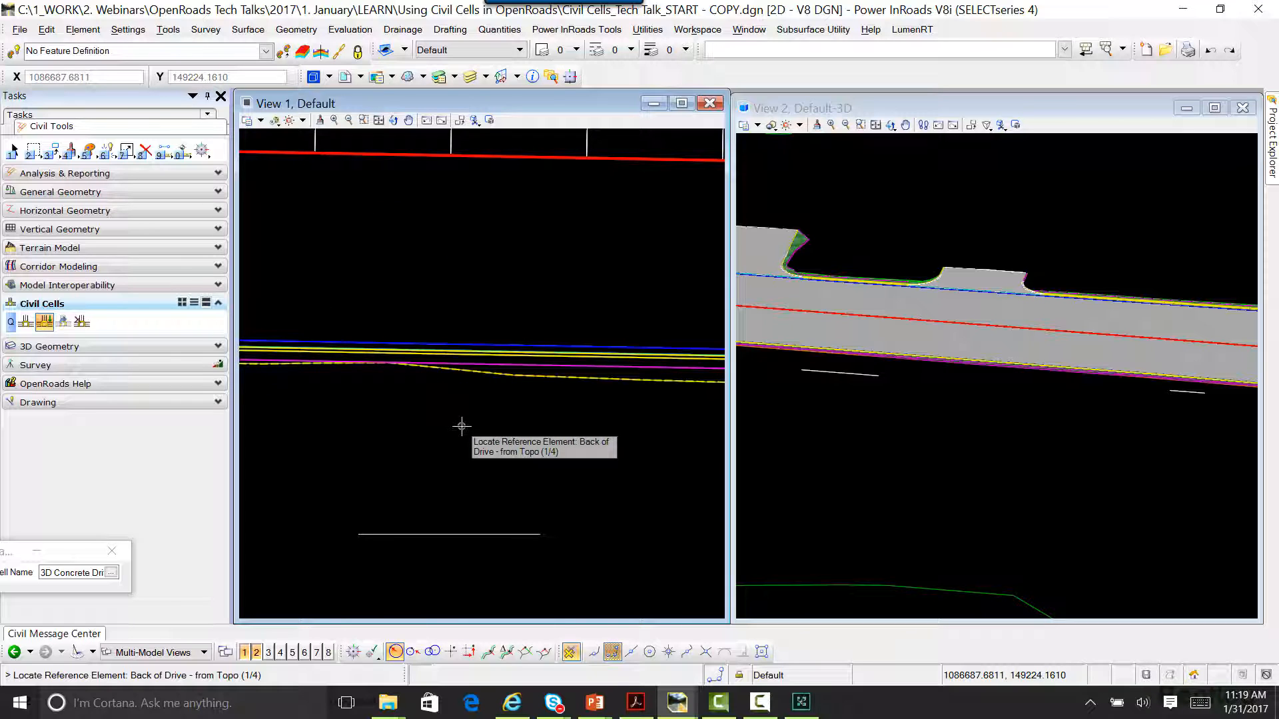
pyautogui.click(449, 534)
# Step: Assign the south-side curb lines nearest that short line as Back of Curb, Face of Curb and Gutter Flowline
pyautogui.scroll(5, 442, 373)
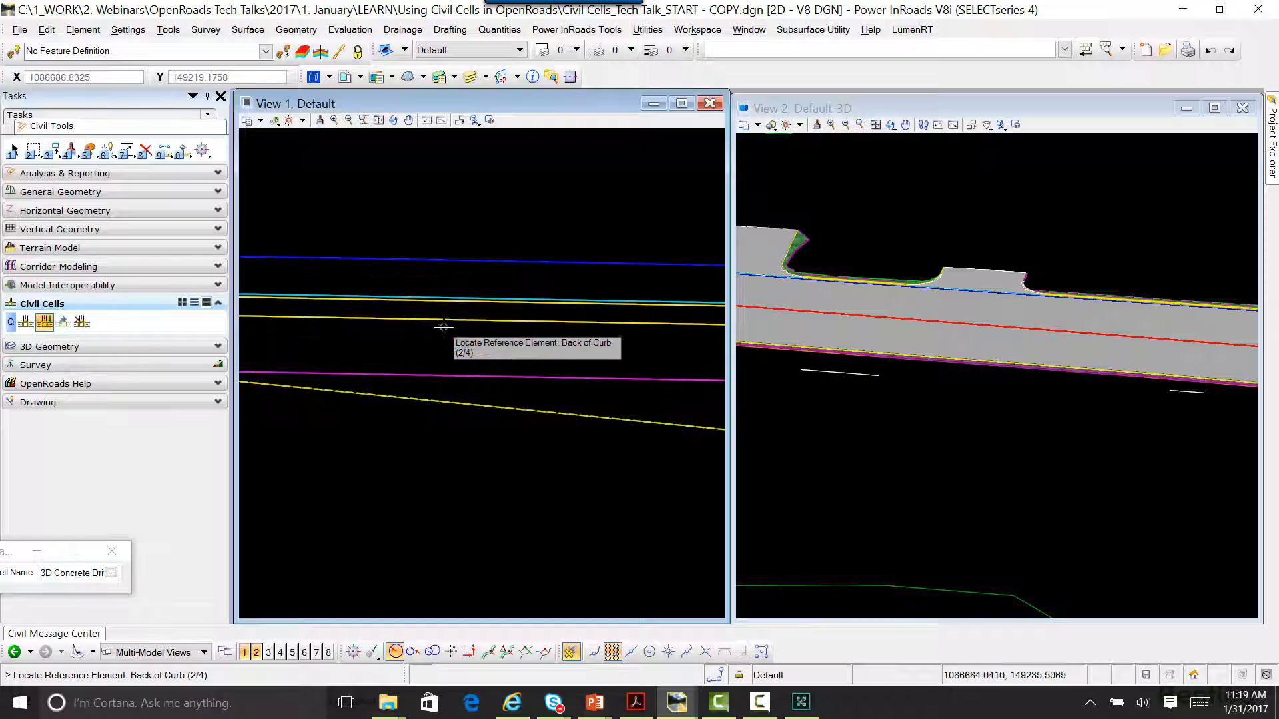
pyautogui.click(445, 320)
pyautogui.scroll(2, 446, 309)
pyautogui.click(451, 295)
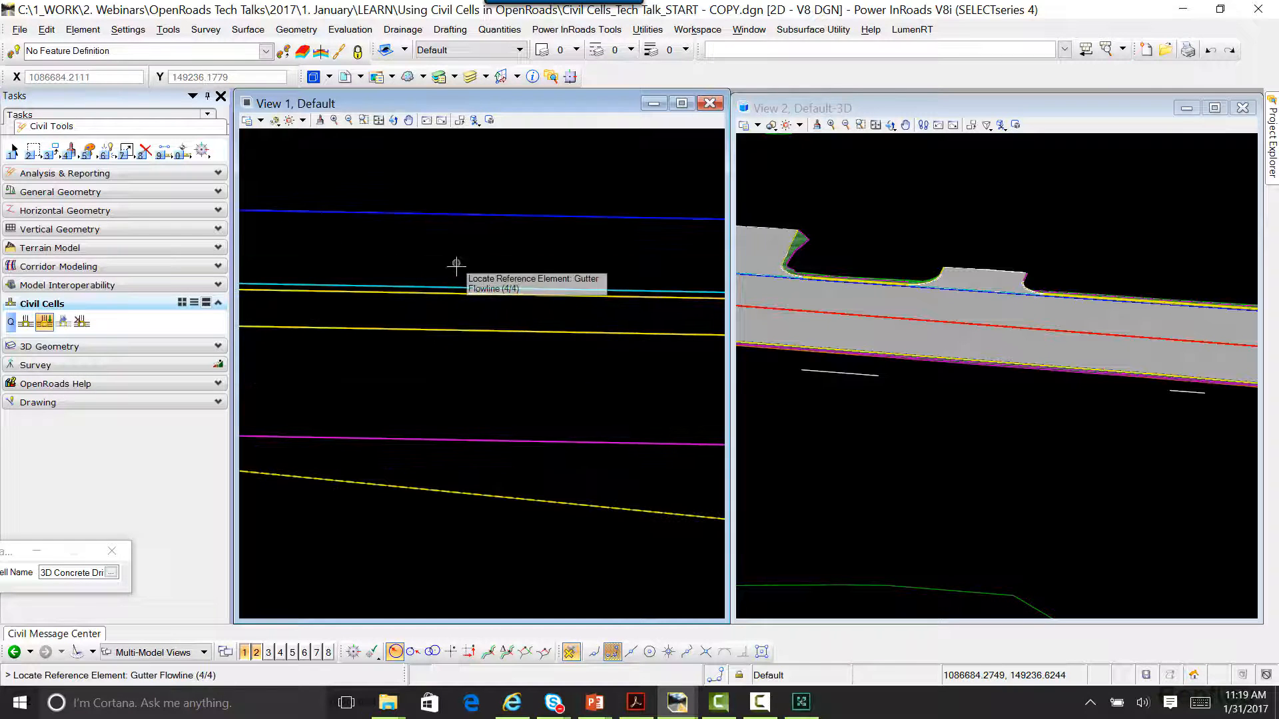
pyautogui.click(457, 285)
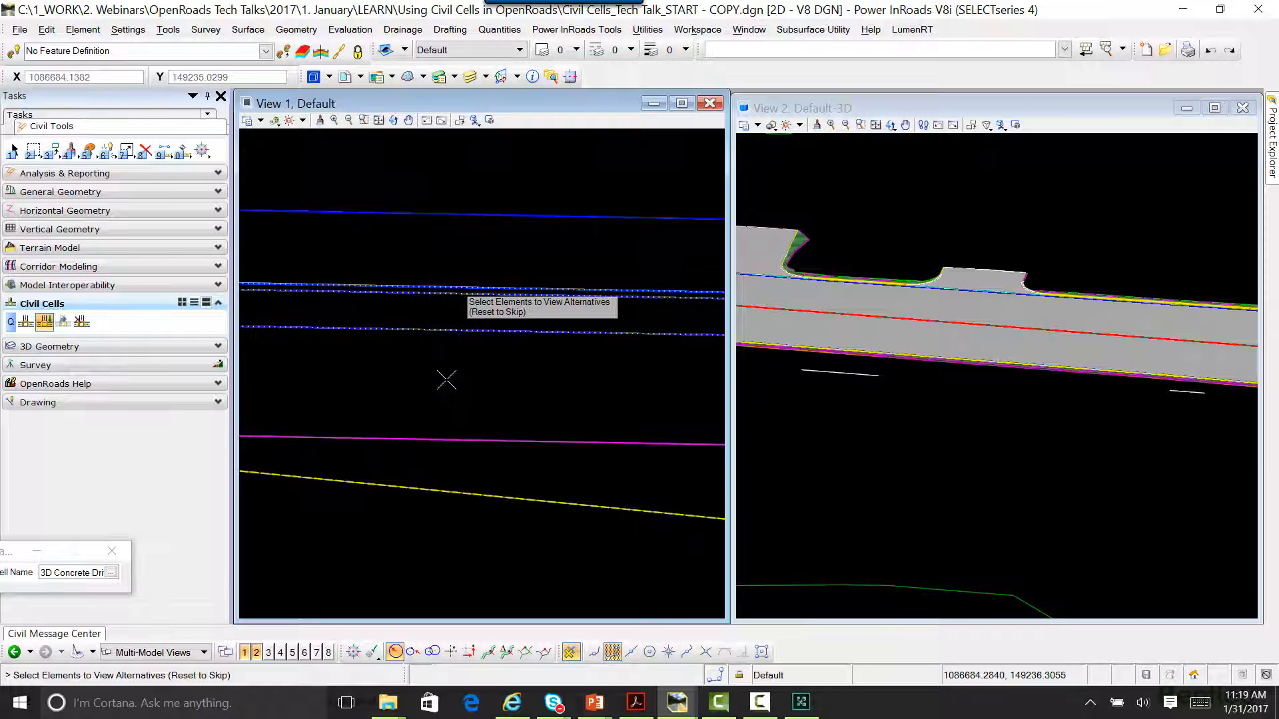
# Step: Switch the reference line directions among the placement alternatives until the driveway preview runs from the south curb to the Back of Drive line
pyautogui.scroll(-3, 446, 380)
pyautogui.moveTo(438, 464); pyautogui.dragTo(440, 414, button='middle')
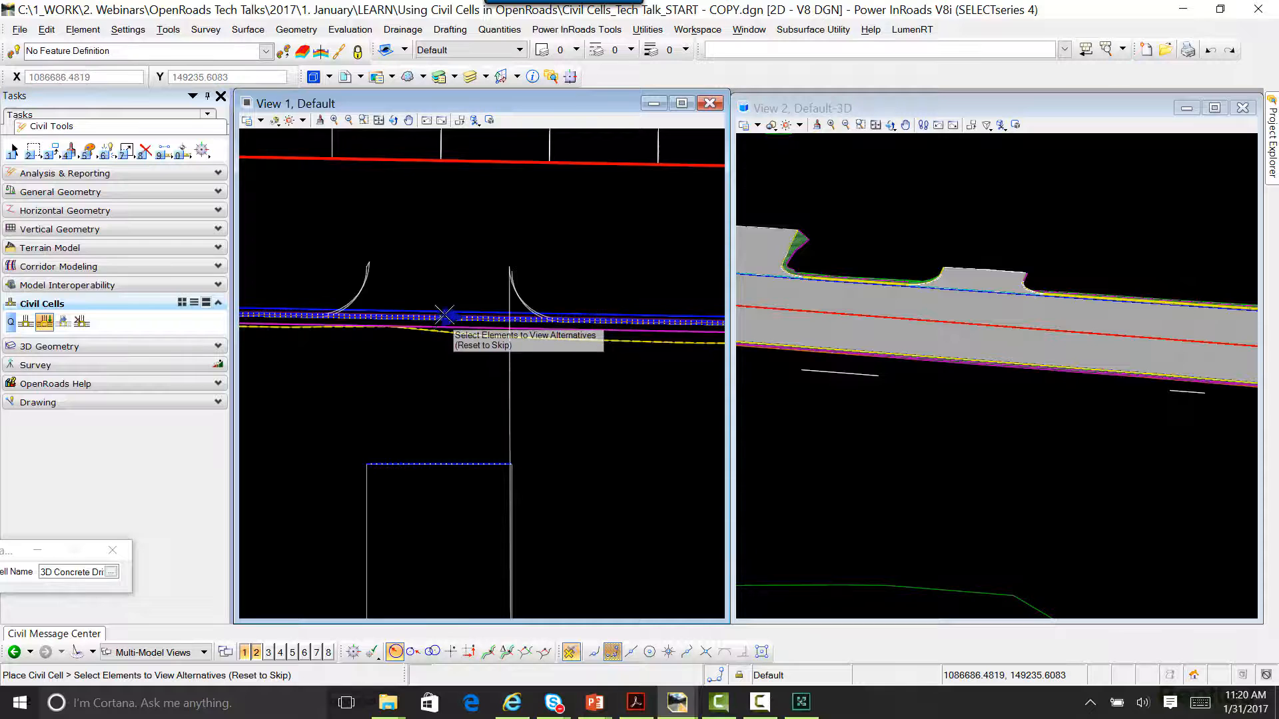
pyautogui.scroll(2, 437, 316)
pyautogui.scroll(3, 437, 316)
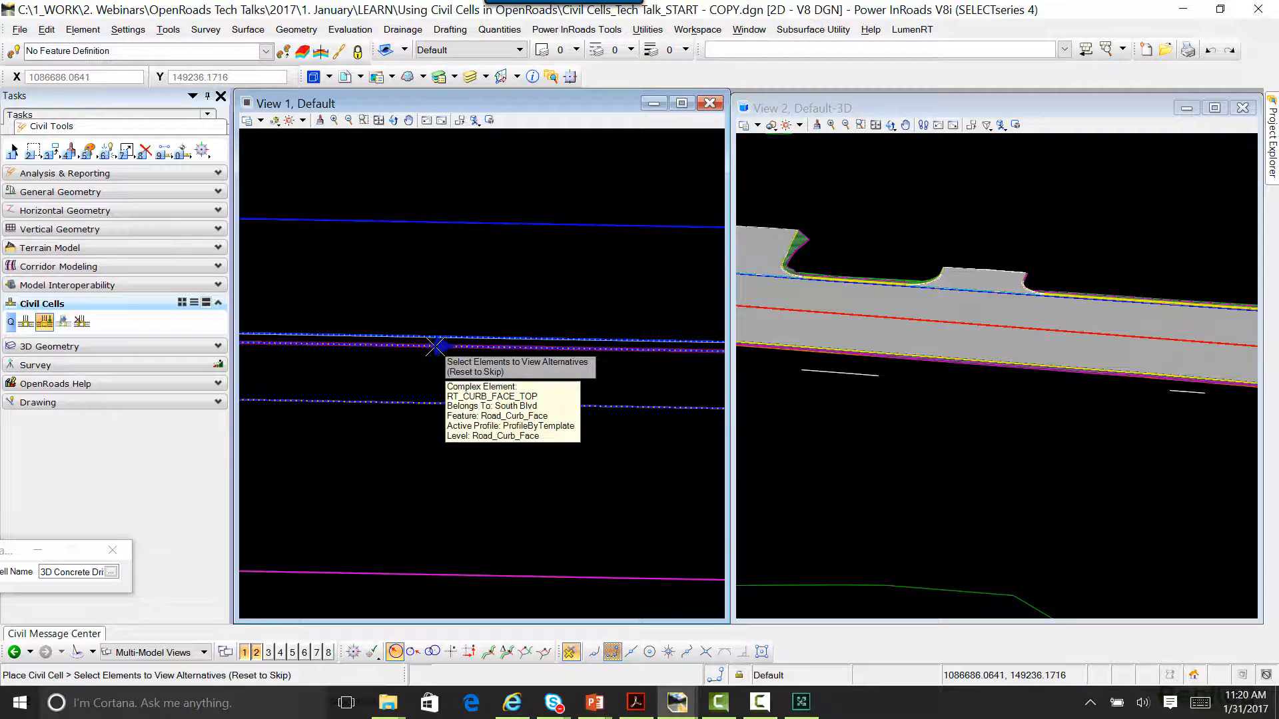
pyautogui.scroll(-3, 408, 355)
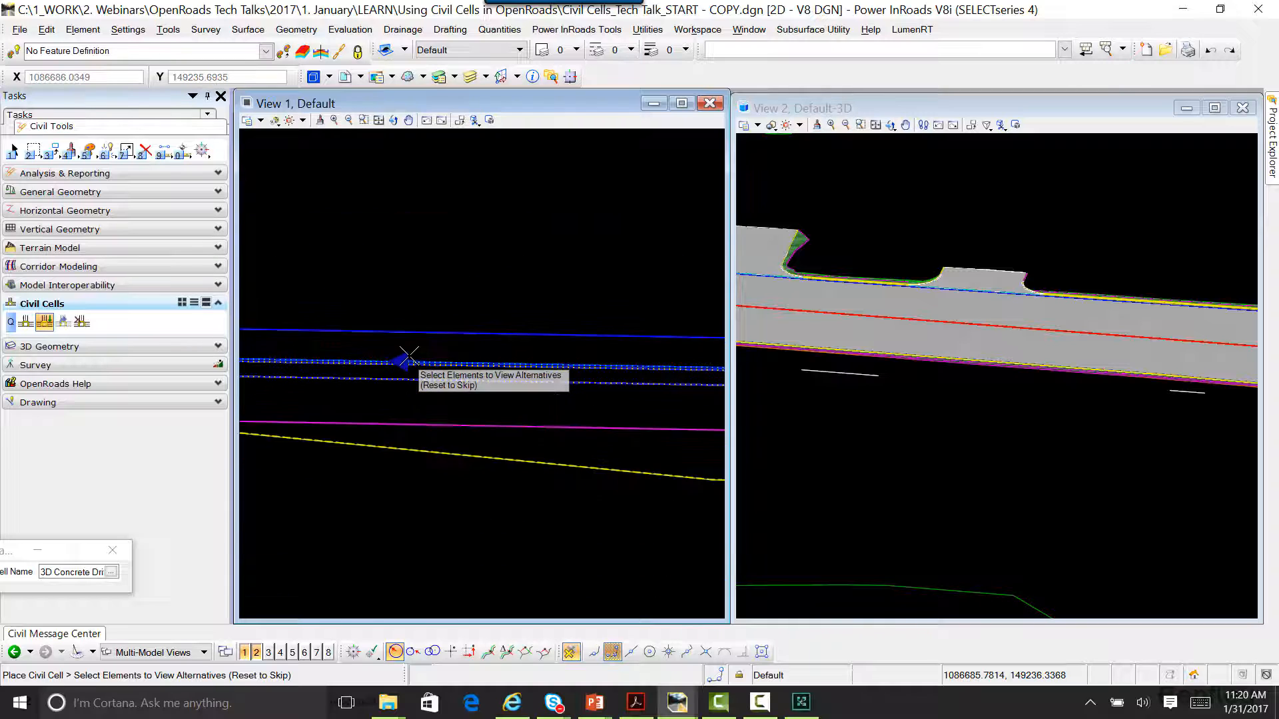
pyautogui.scroll(-2, 407, 354)
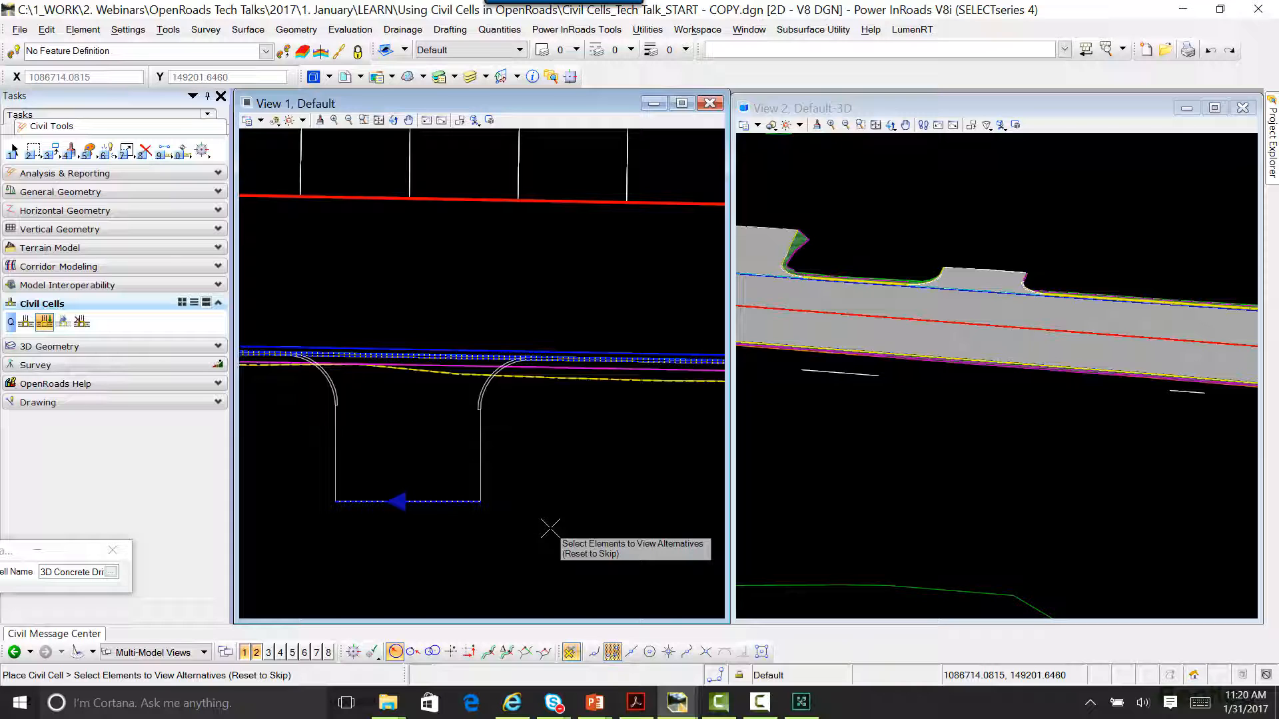
# Step: Finish the alternatives, clip the South Blvd corridor, and accept the driveway placement south of the road
pyautogui.rightClick(546, 472)
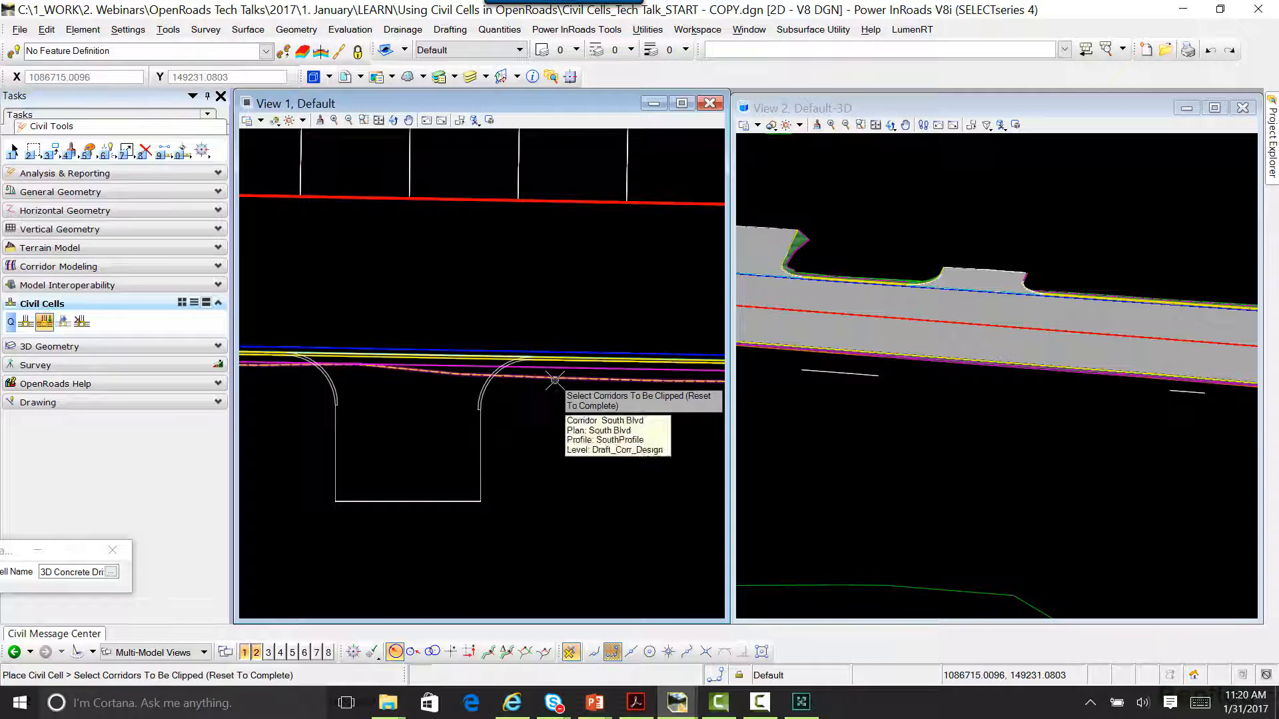
pyautogui.rightClick(545, 446)
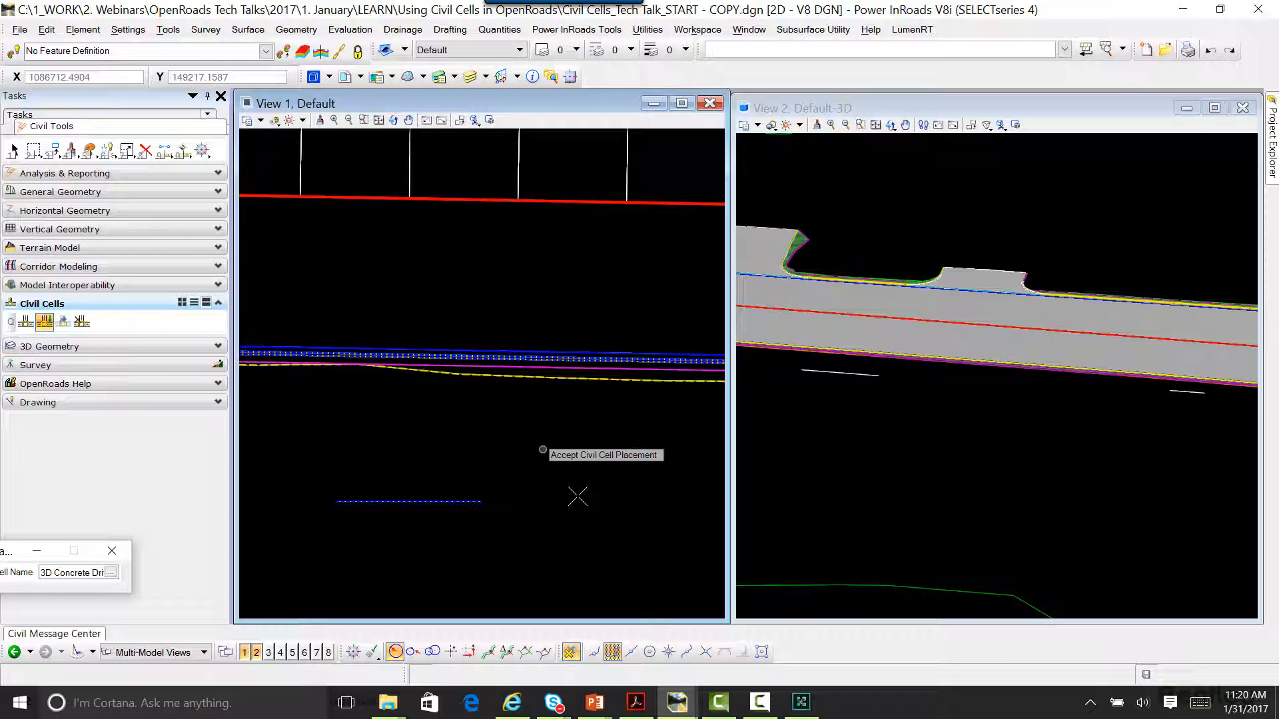
pyautogui.click(543, 450)
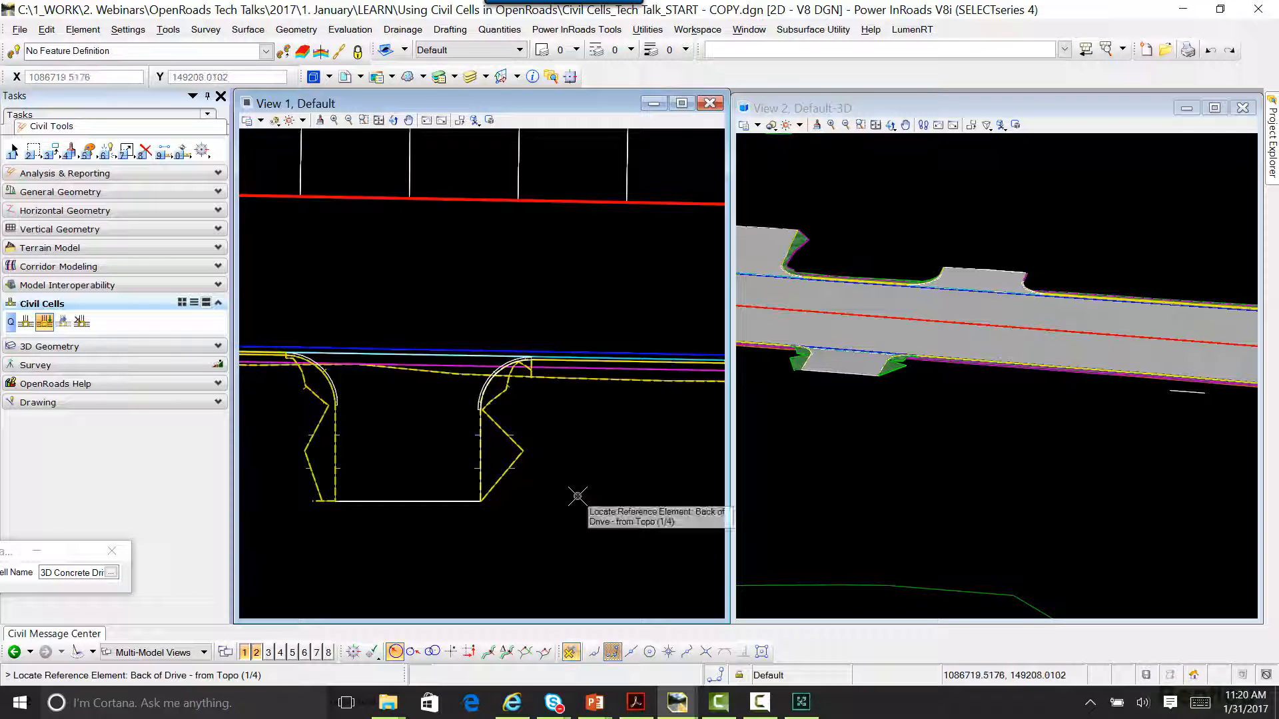
# Step: End the civil cell placement and examine the driveways placed along both sides of the corridor in a rotated 3D view
pyautogui.scroll(3, 881, 450)
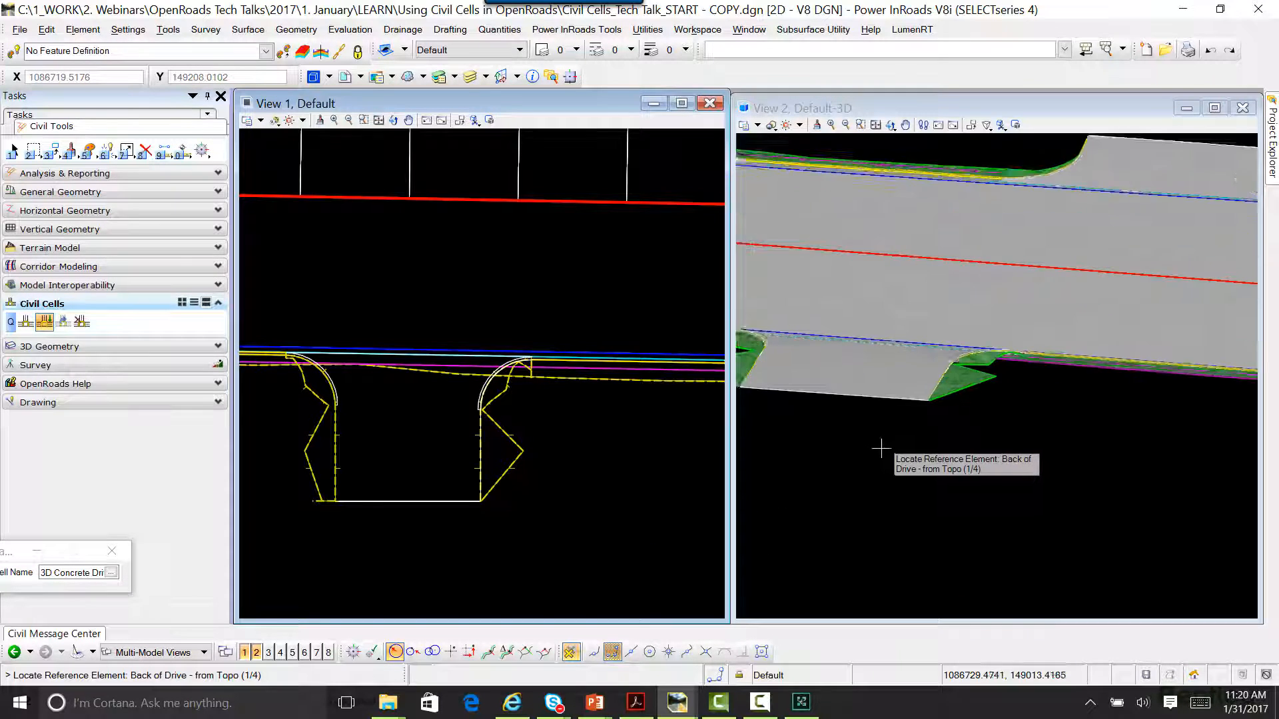
pyautogui.scroll(-5, 878, 493)
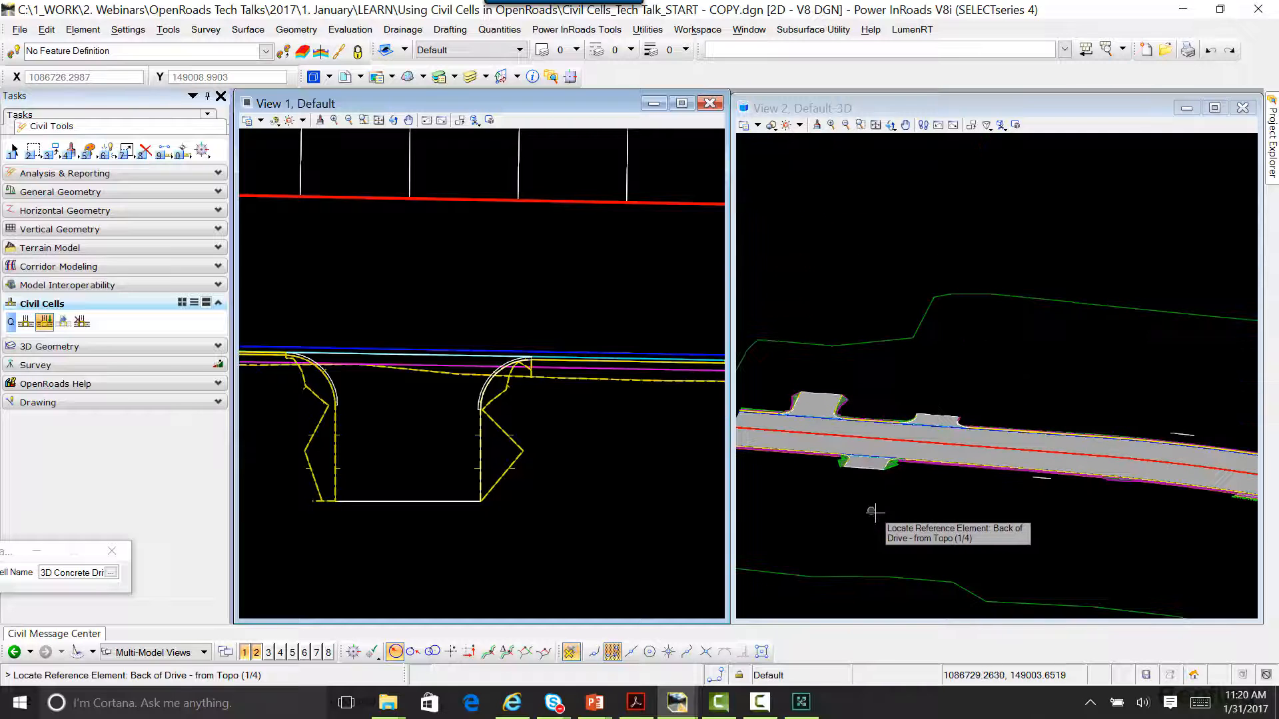
pyautogui.rightClick(879, 509)
pyautogui.press('Escape')
pyautogui.scroll(-2, 916, 400)
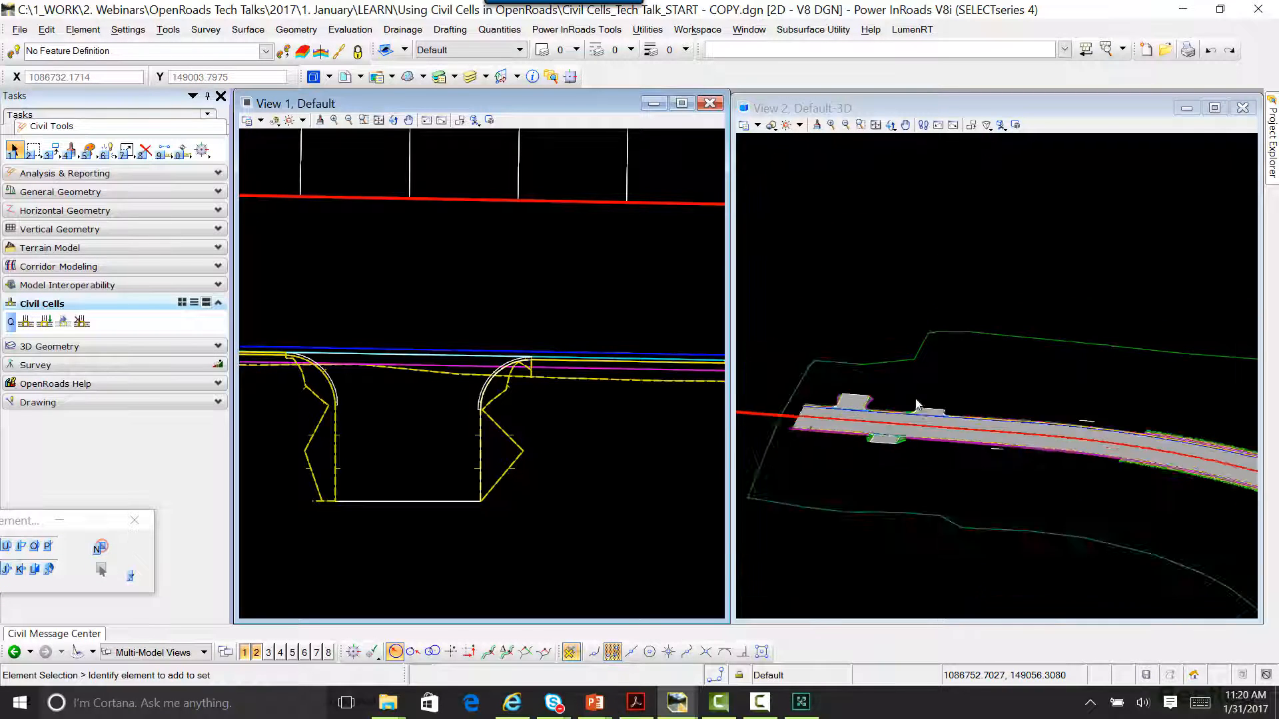
pyautogui.scroll(2, 915, 453)
pyautogui.click(892, 126)
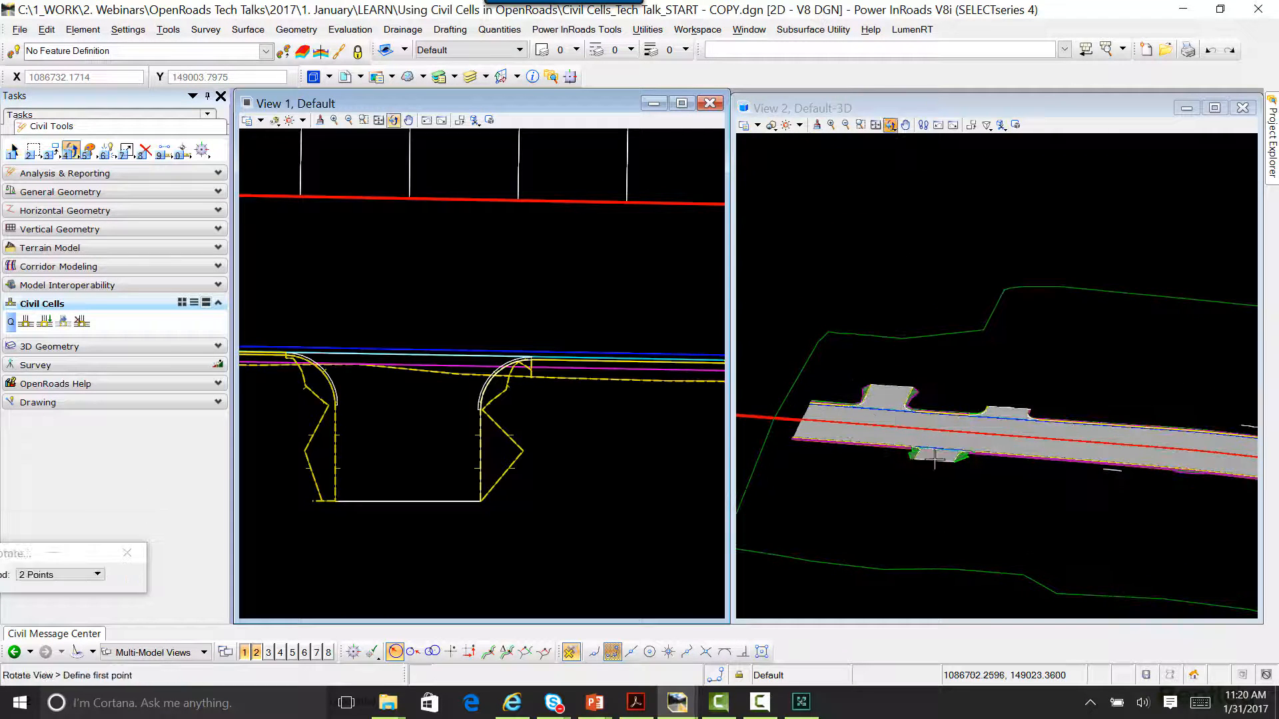
pyautogui.click(943, 157)
pyautogui.click(890, 126)
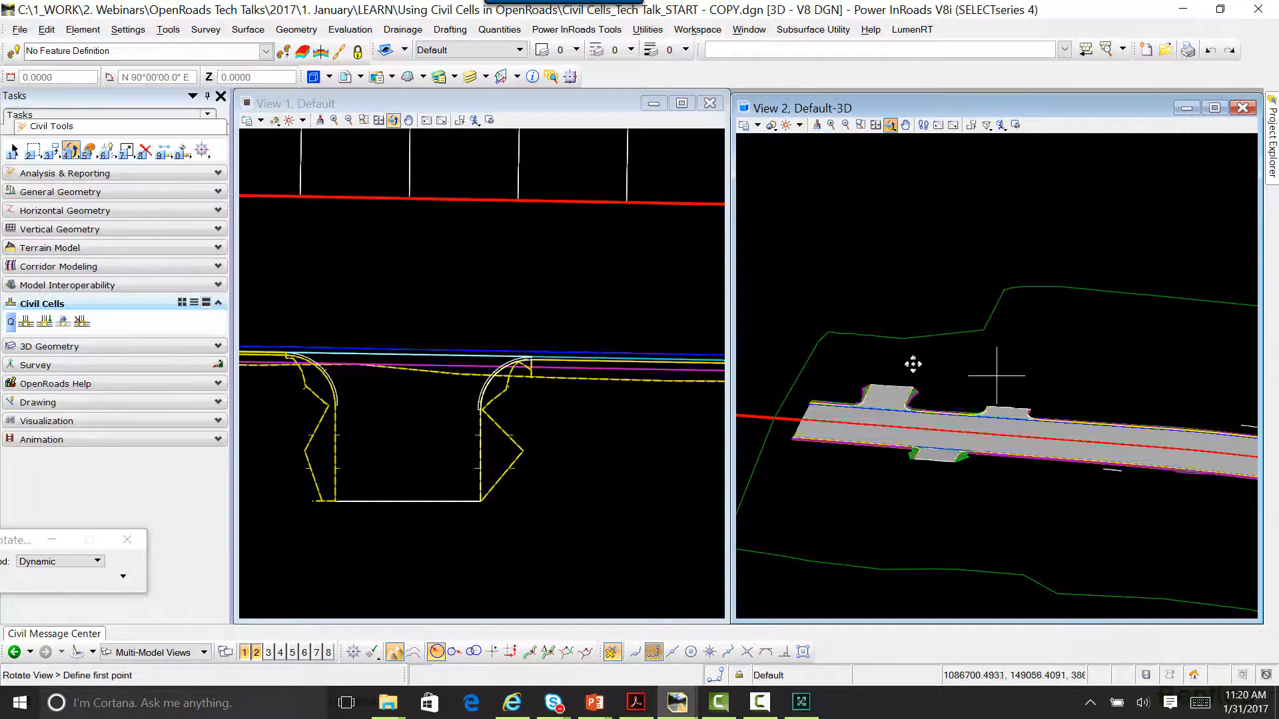
pyautogui.moveTo(909, 412); pyautogui.dragTo(831, 427)
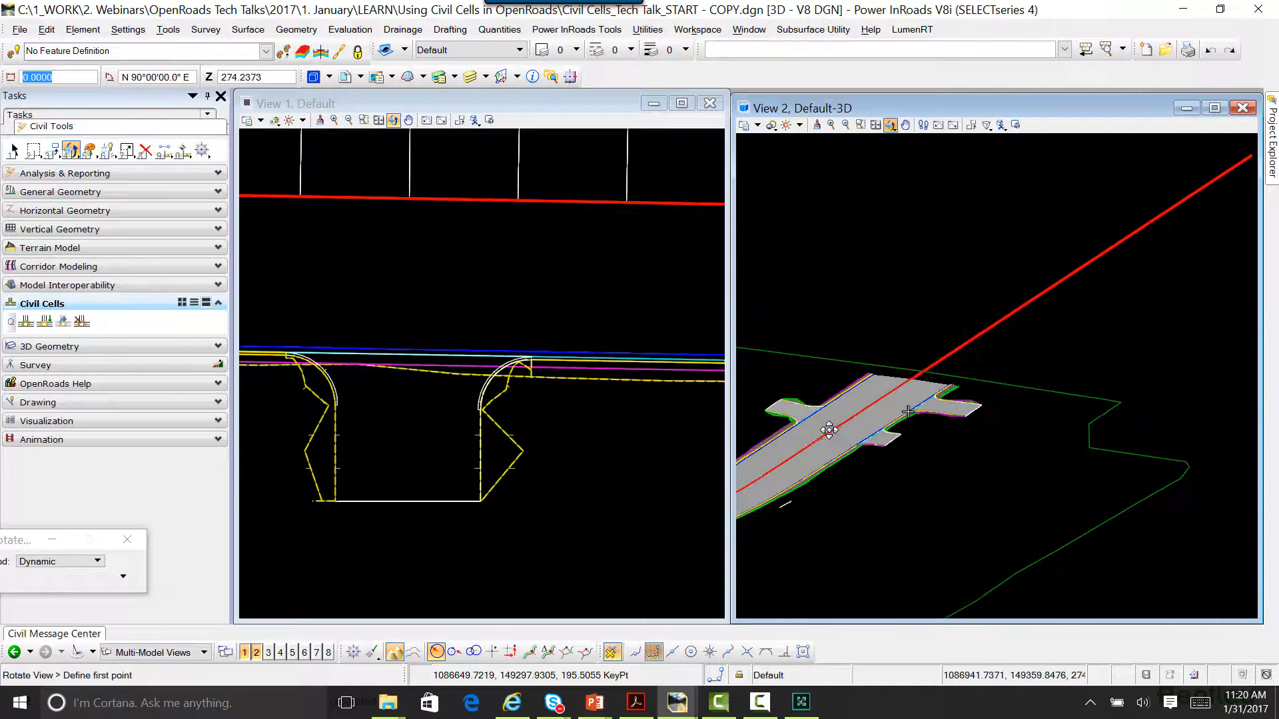
pyautogui.rightClick(831, 427)
pyautogui.moveTo(831, 424); pyautogui.dragTo(923, 393, button='middle')
pyautogui.scroll(4, 922, 393)
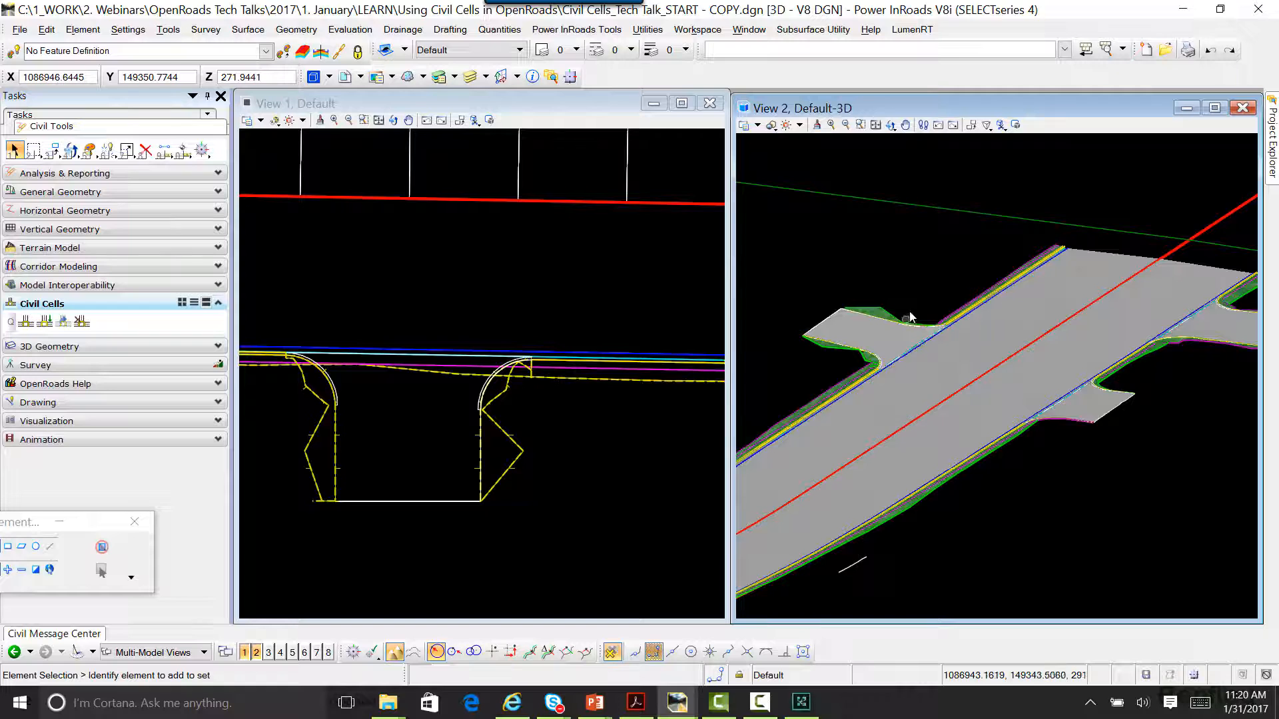
pyautogui.scroll(3, 921, 260)
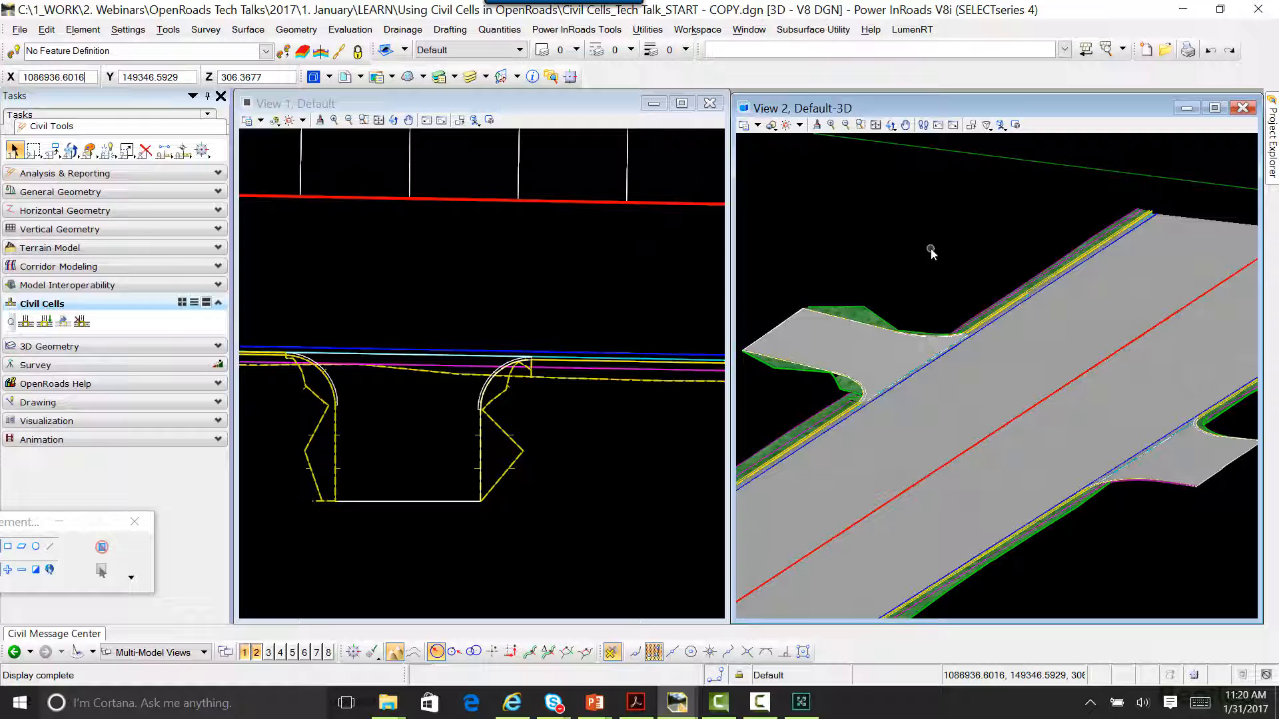
pyautogui.scroll(-3, 834, 248)
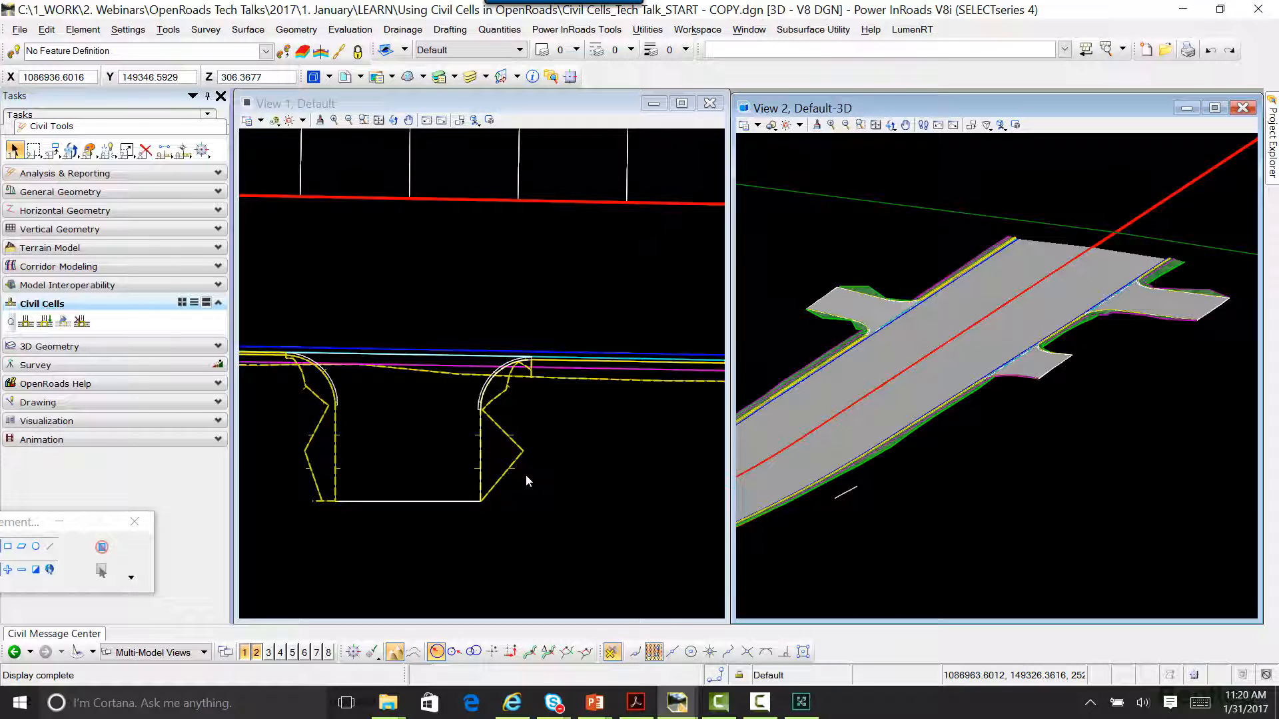
# Step: Examine the gap between the curved main corridor and the joining side road in plan and in a rotated 3D view
pyautogui.scroll(-4, 466, 476)
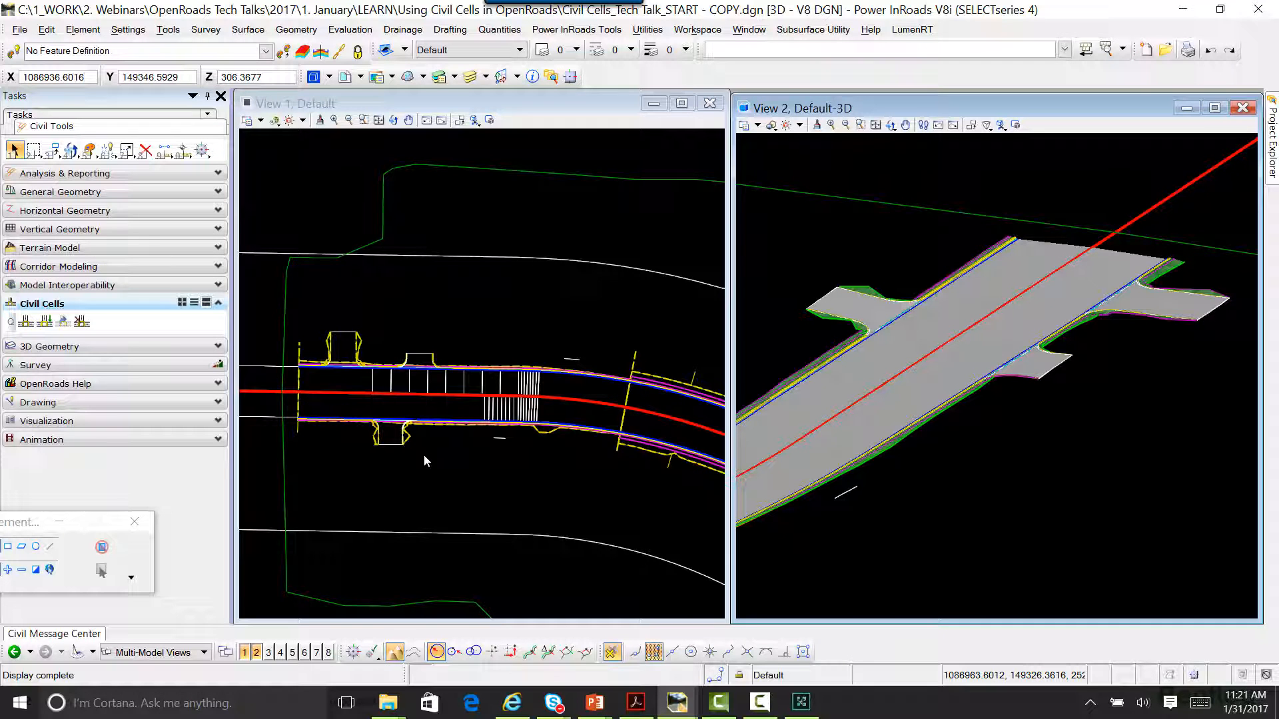
pyautogui.scroll(-3, 365, 433)
pyautogui.scroll(-1, 572, 490)
pyautogui.moveTo(571, 490); pyautogui.dragTo(367, 374, button='middle')
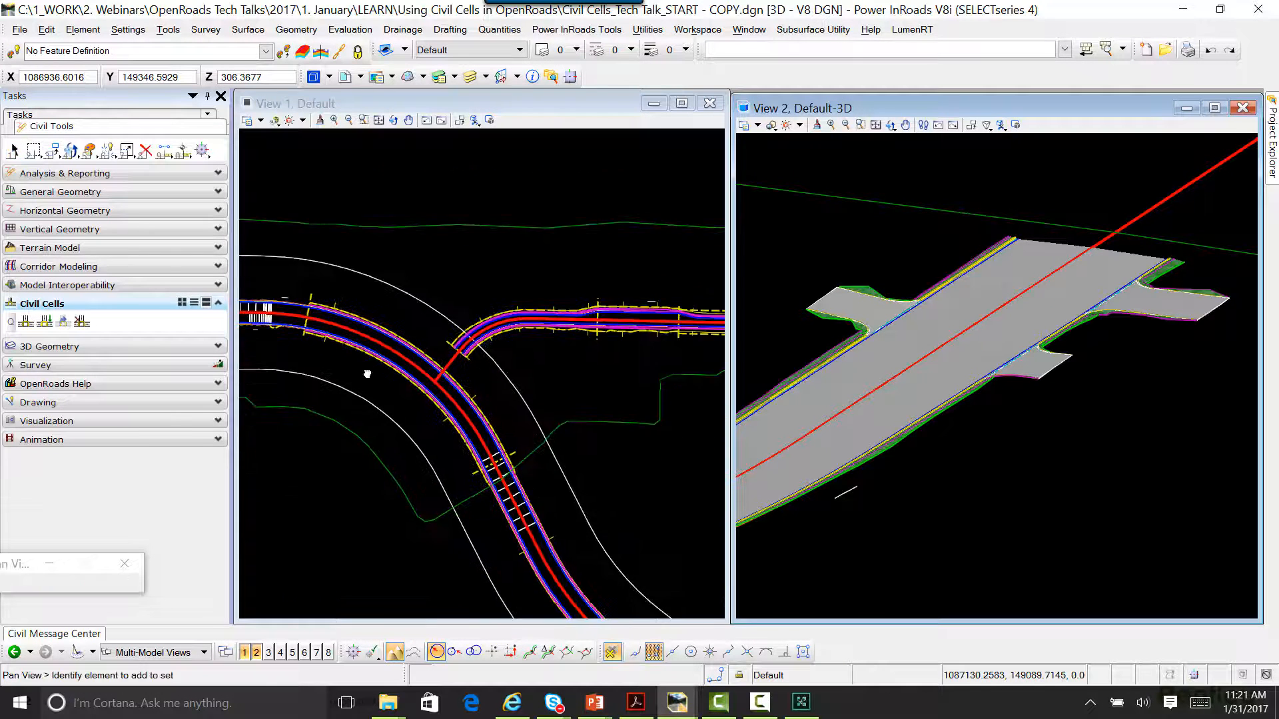
pyautogui.press('Escape')
pyautogui.scroll(4, 459, 366)
pyautogui.scroll(-3, 823, 413)
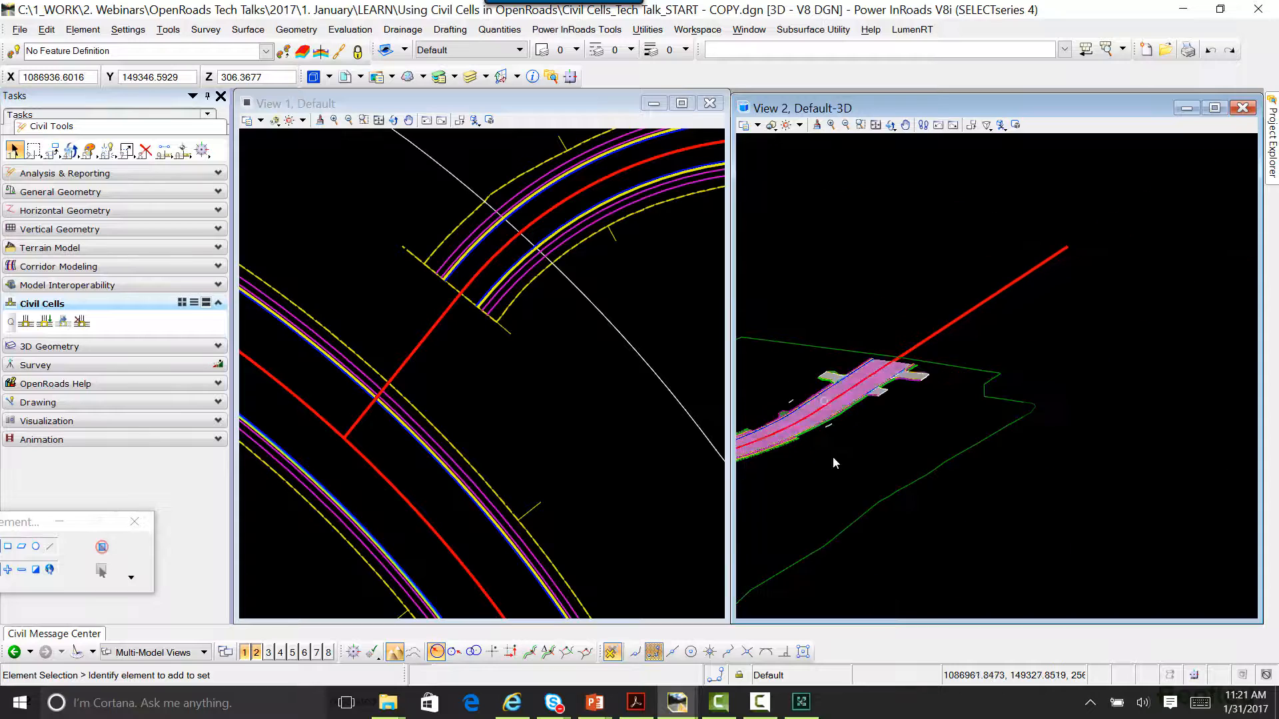
pyautogui.scroll(6, 834, 462)
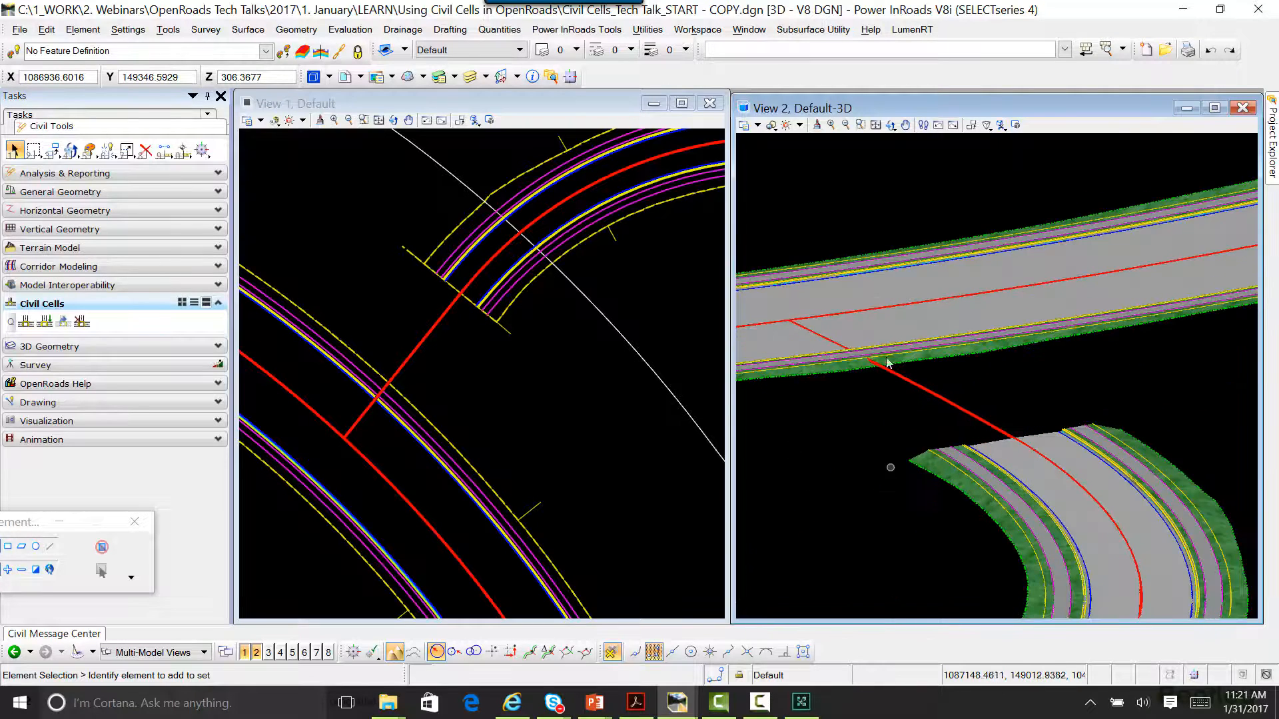
pyautogui.click(891, 125)
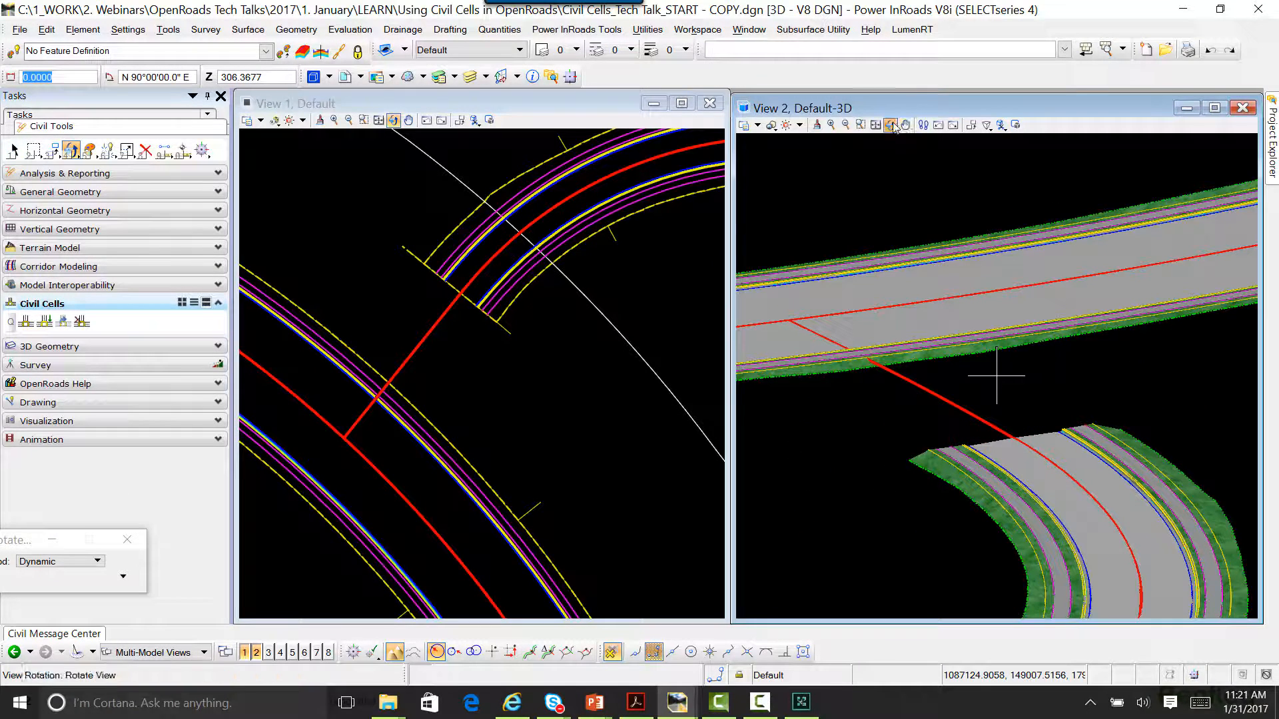
pyautogui.click(831, 359)
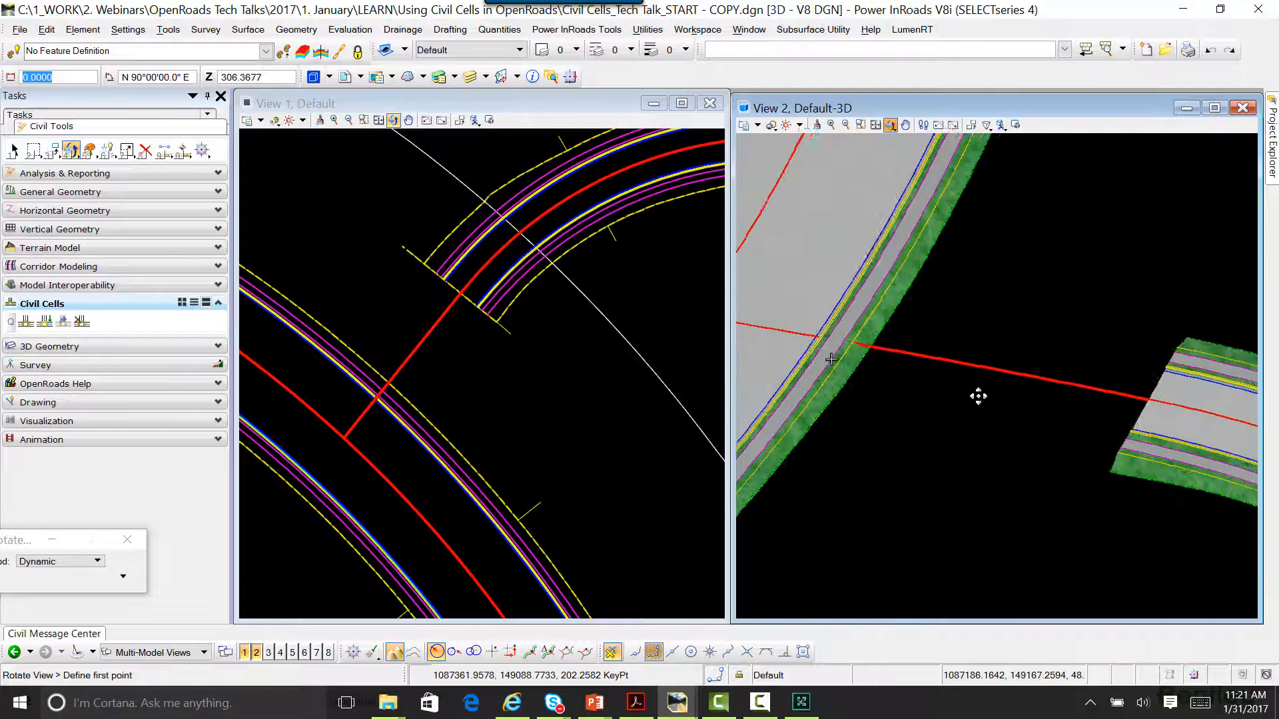
pyautogui.moveTo(978, 396); pyautogui.dragTo(1048, 357)
pyautogui.rightClick(1040, 356)
pyautogui.moveTo(916, 347); pyautogui.dragTo(998, 349, button='middle')
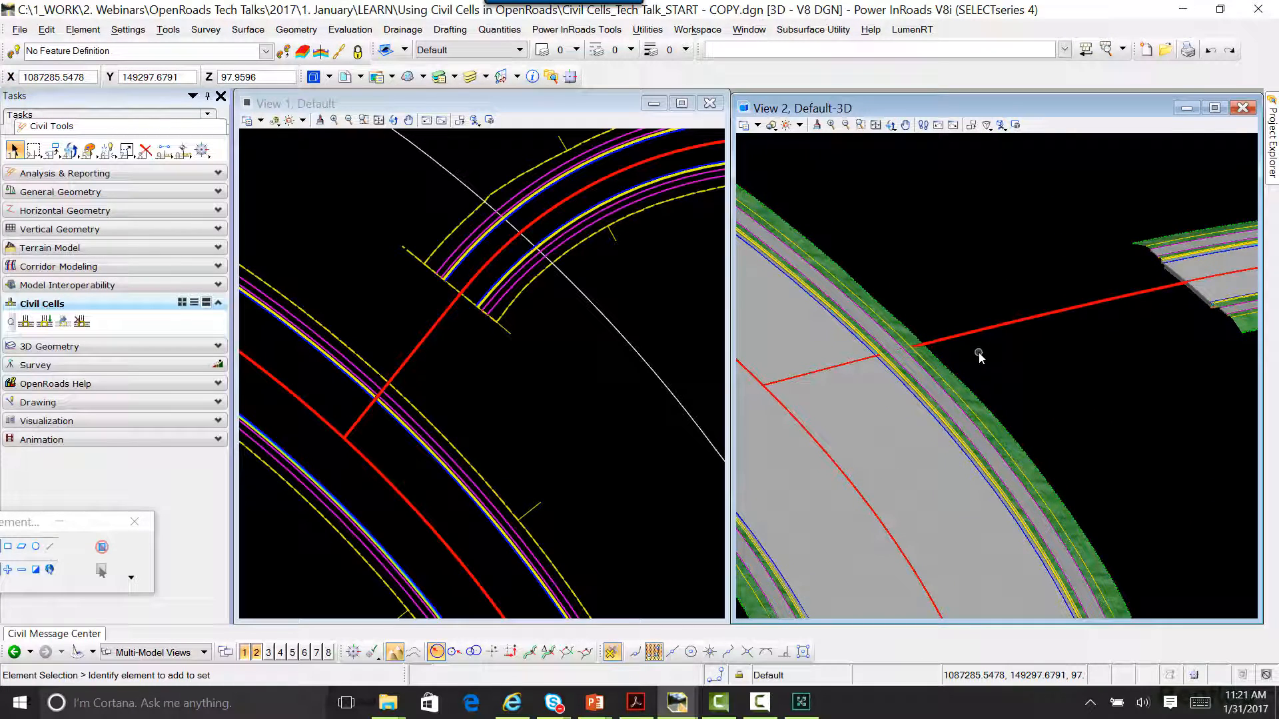
pyautogui.scroll(-1, 586, 485)
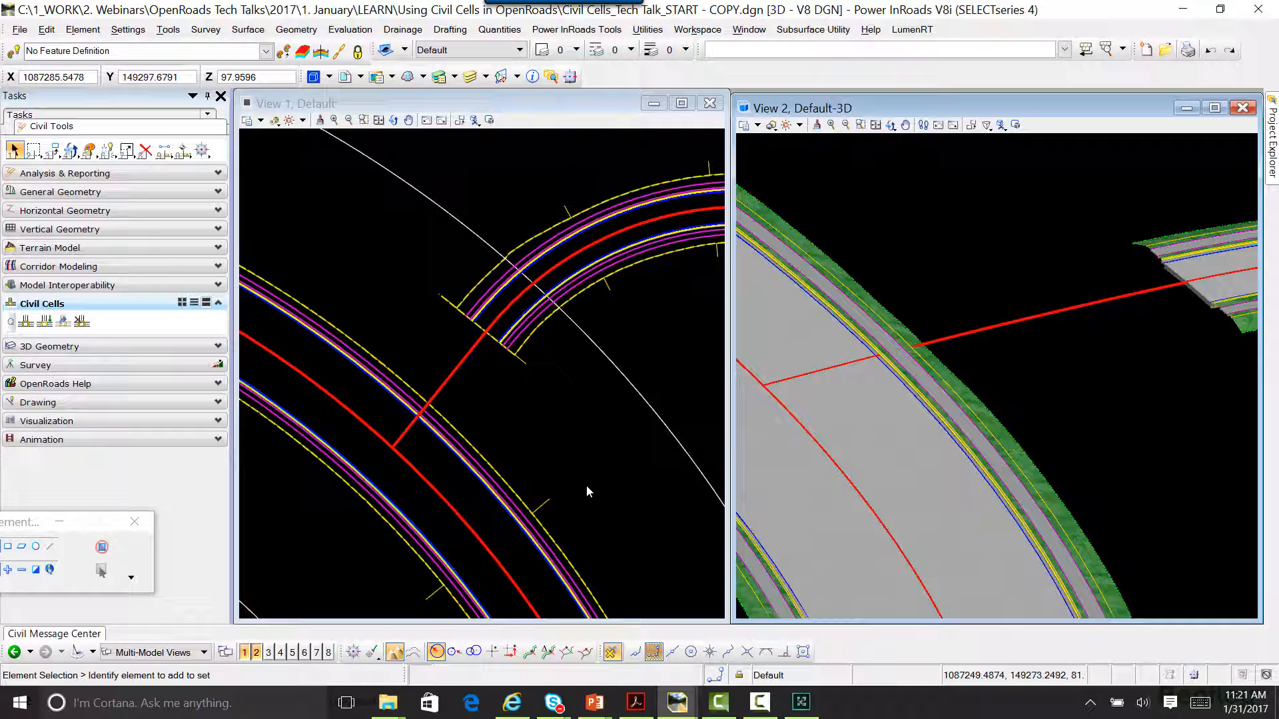
# Step: Switch to the Driveway Geometry.dgn window and inspect the geometry rules on the driveway's two side edges and back line
pyautogui.hotkey('alt', 'Tab')
pyautogui.hotkey('alt', 'Tab')
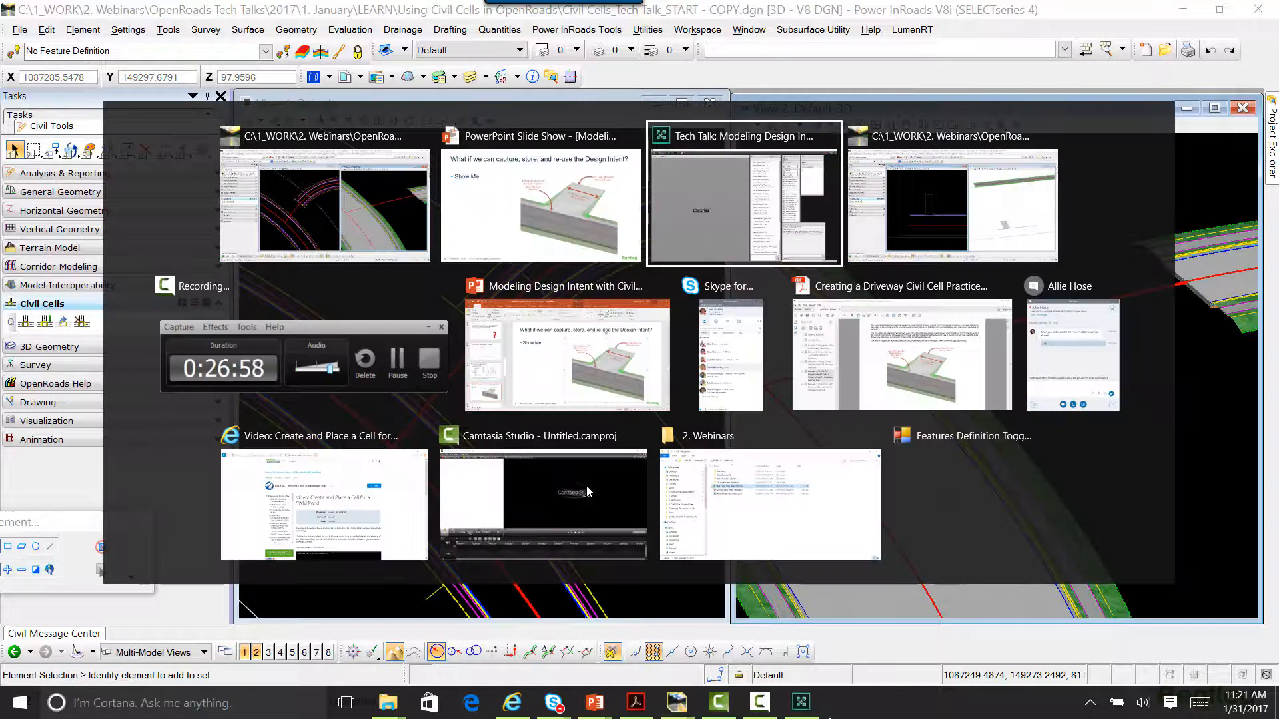
pyautogui.hotkey('alt', 'Tab')
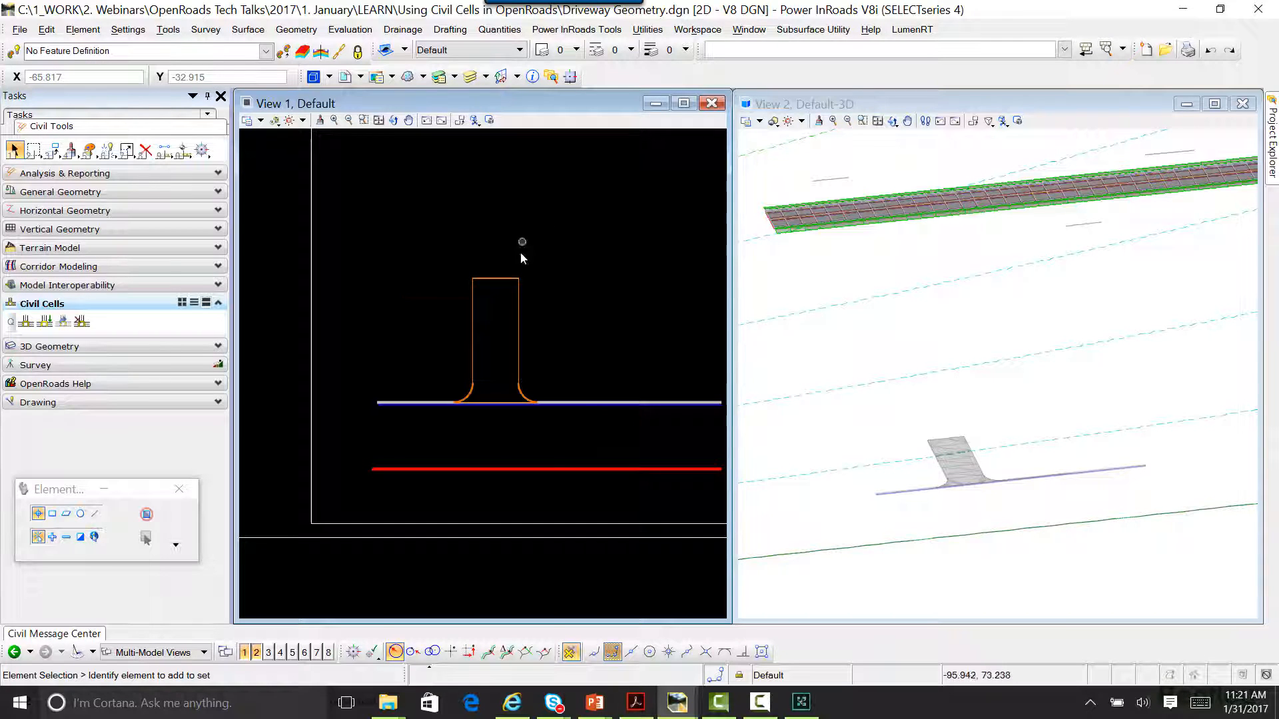
pyautogui.scroll(5, 522, 253)
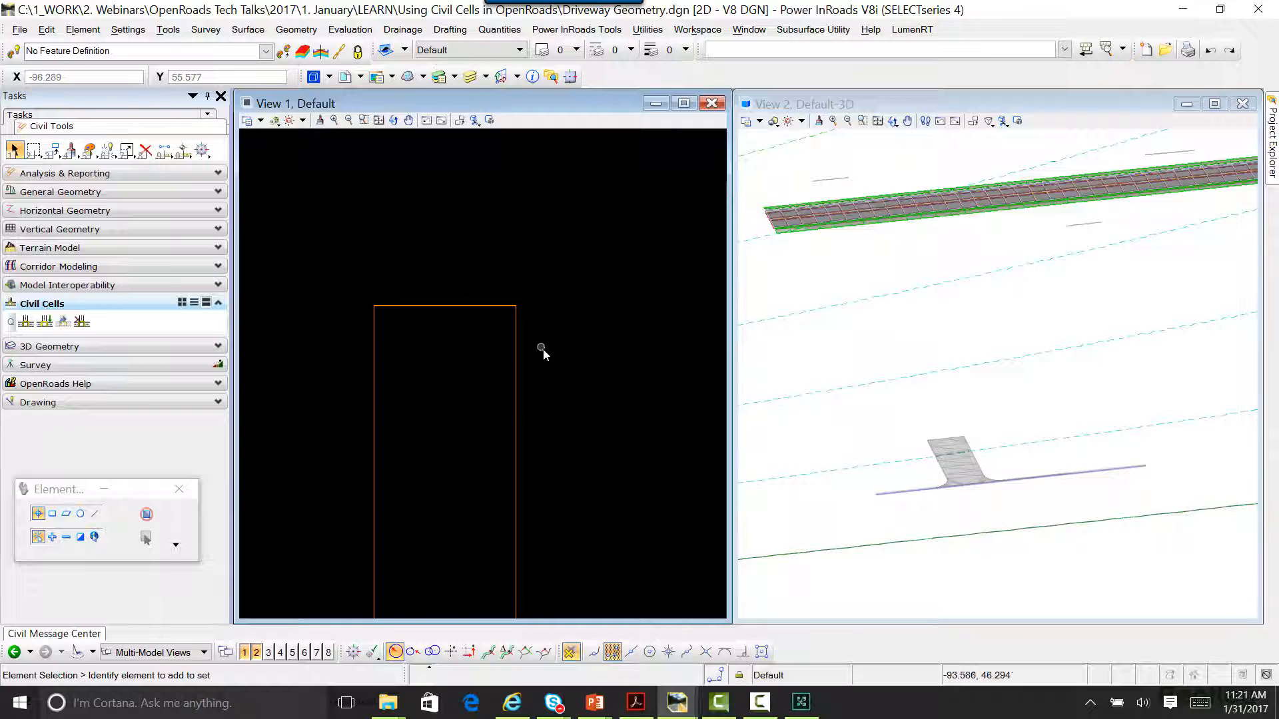
pyautogui.scroll(-2, 543, 350)
pyautogui.moveTo(504, 405); pyautogui.dragTo(474, 370, button='middle')
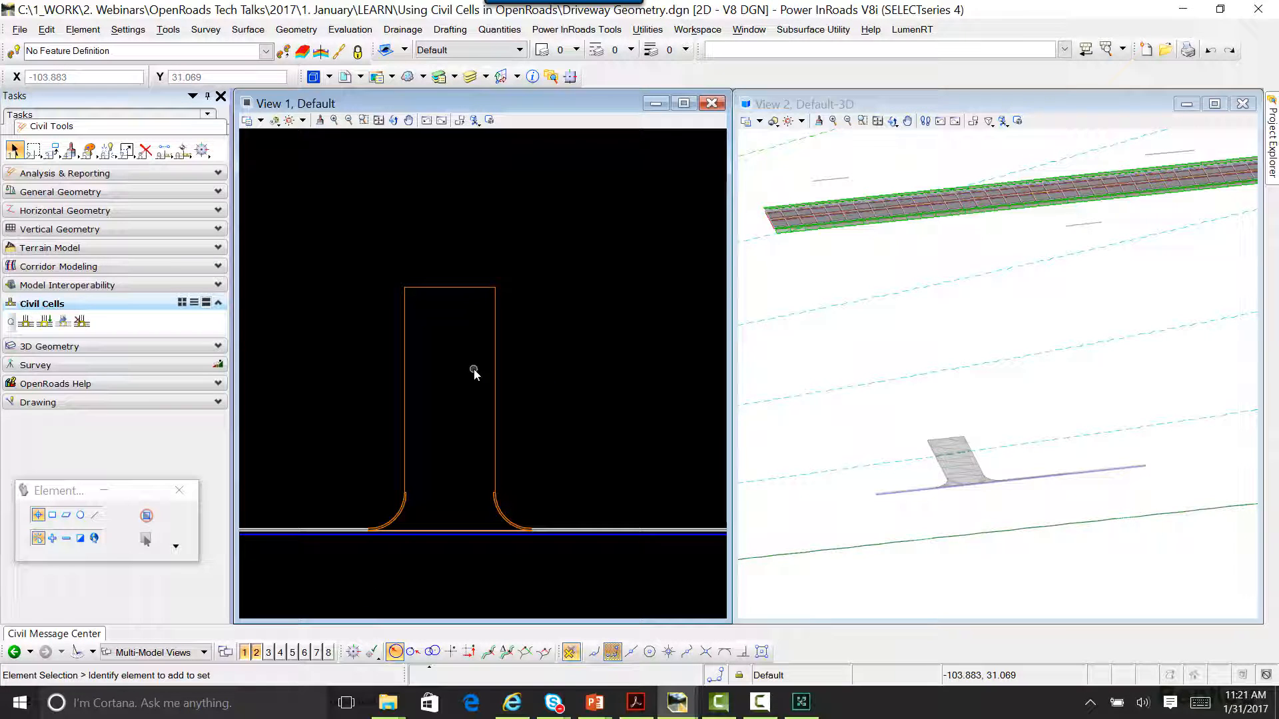
pyautogui.click(496, 354)
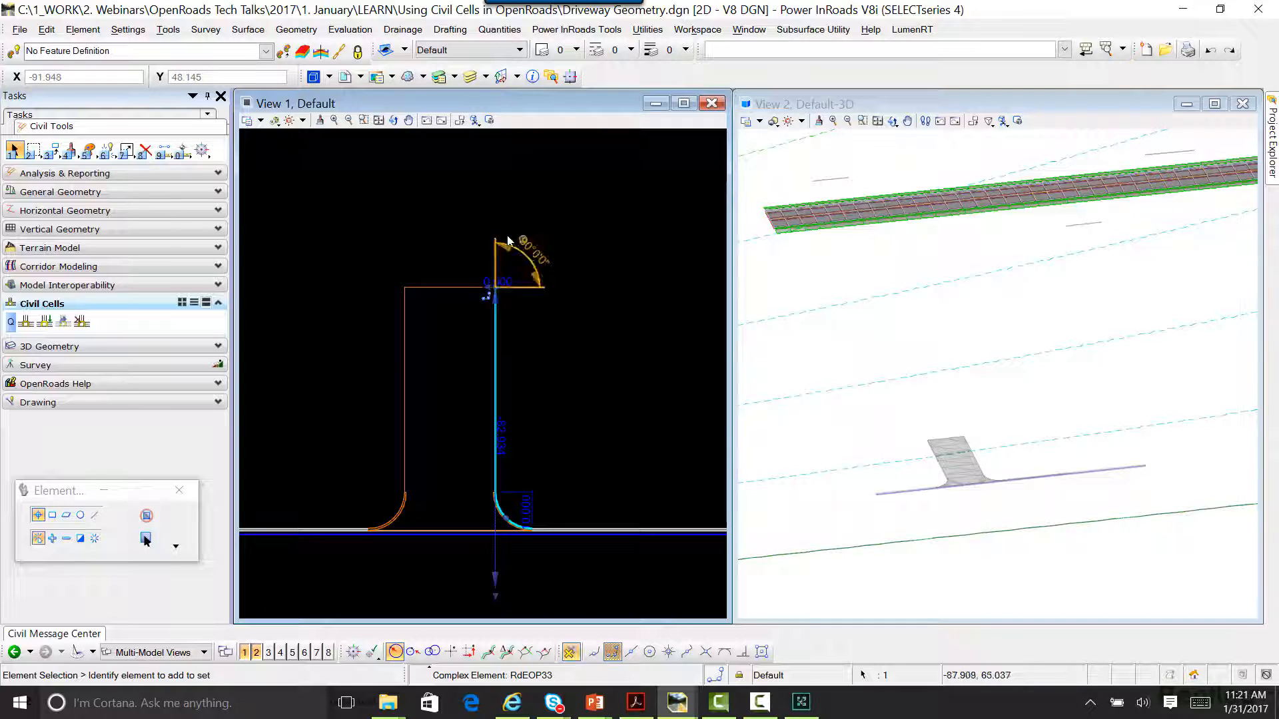
pyautogui.click(405, 401)
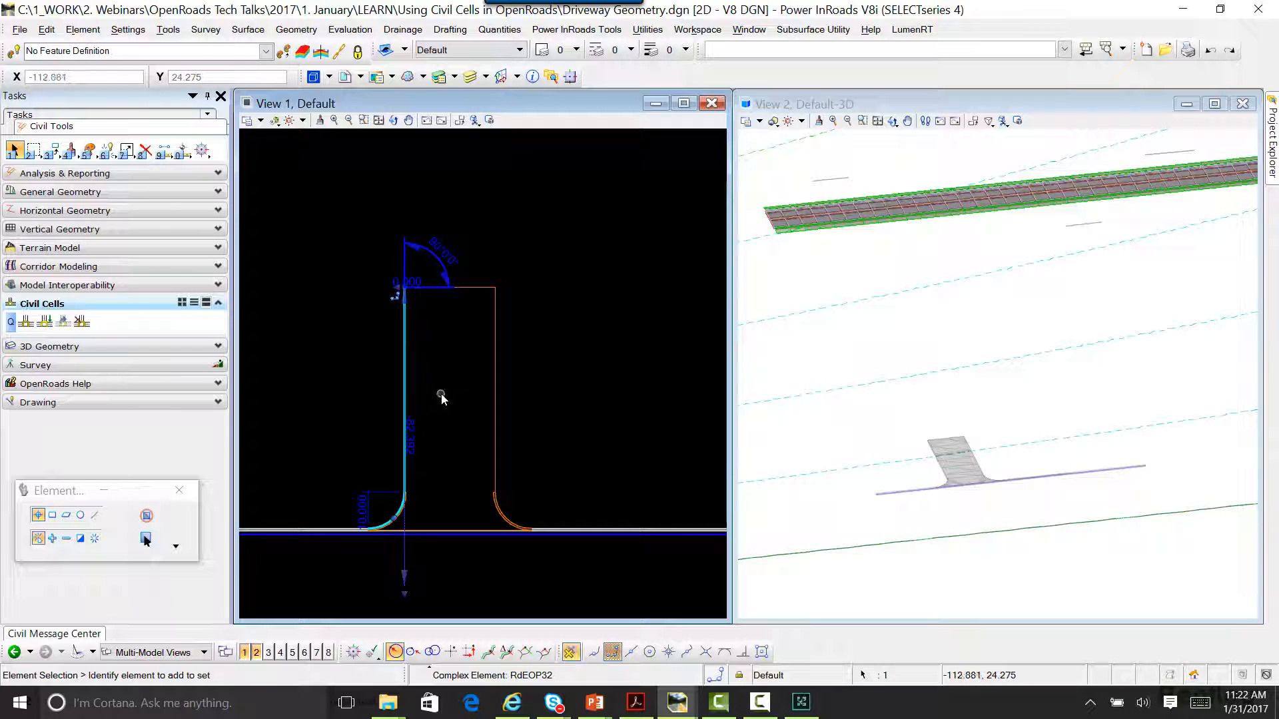
pyautogui.click(462, 288)
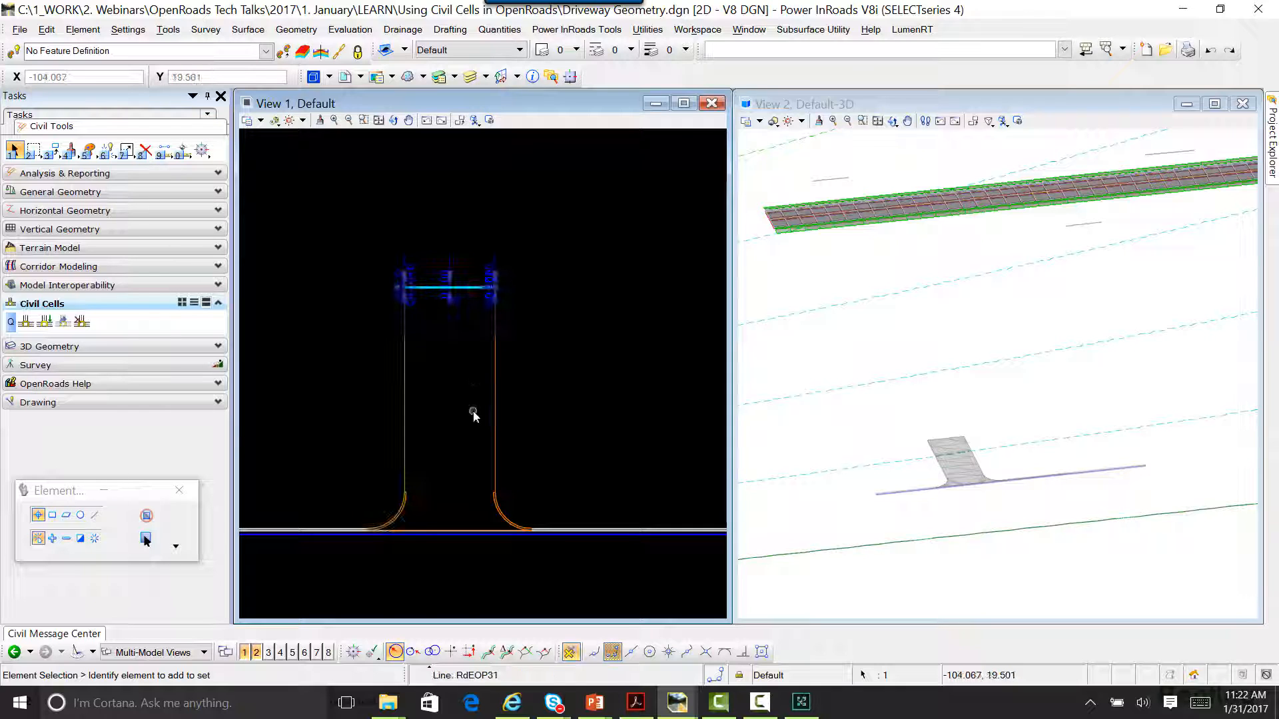
pyautogui.click(586, 343)
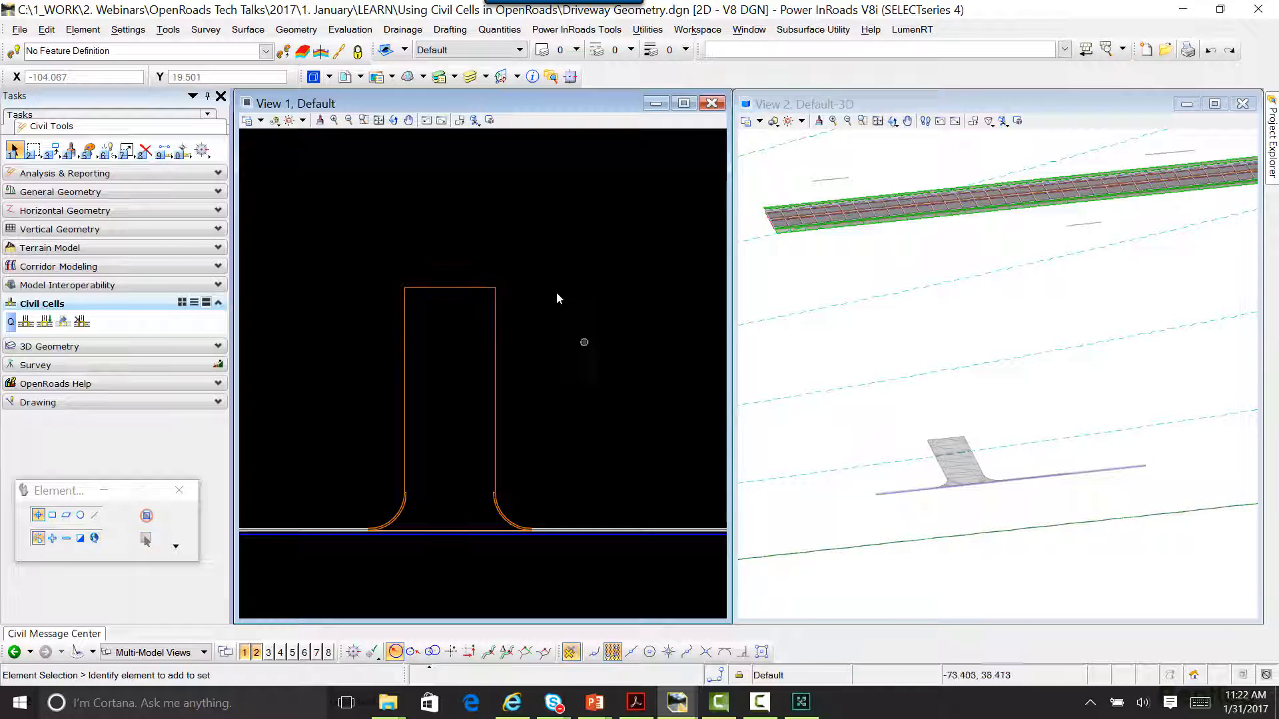
# Step: Try moving the driveway's back line to other positions along the road
pyautogui.click(459, 288)
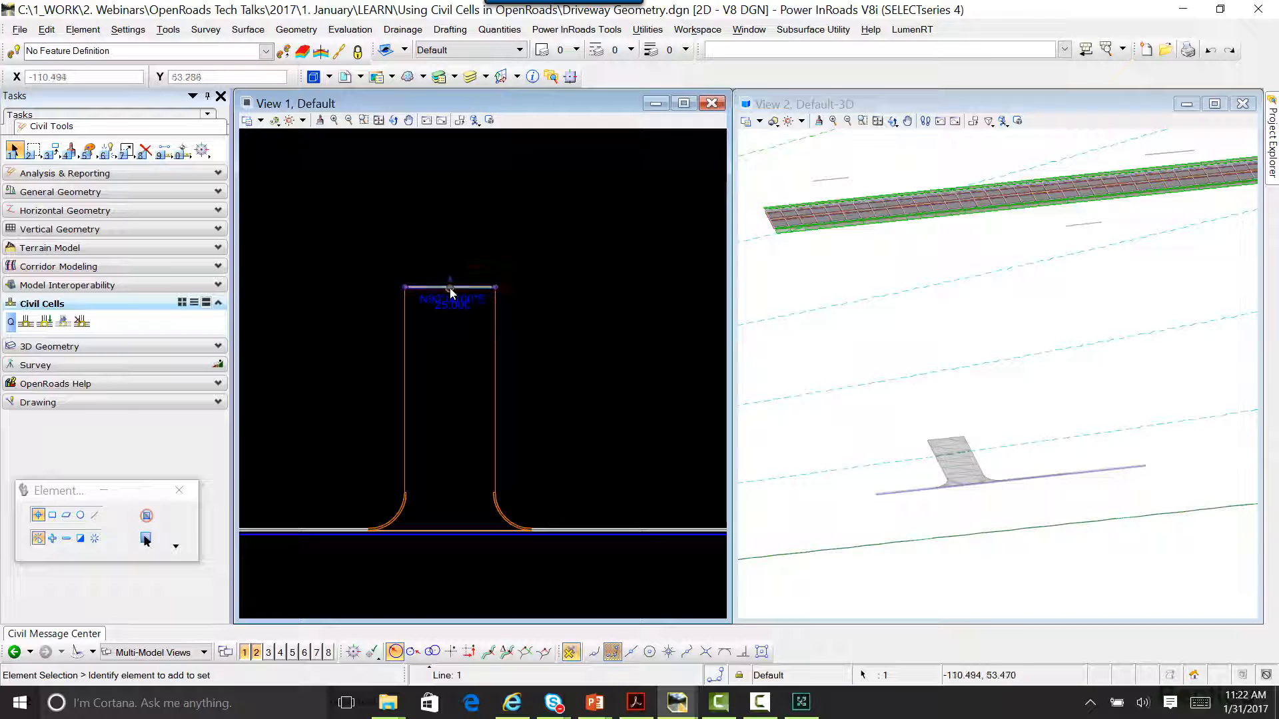
pyautogui.moveTo(450, 288); pyautogui.dragTo(602, 412)
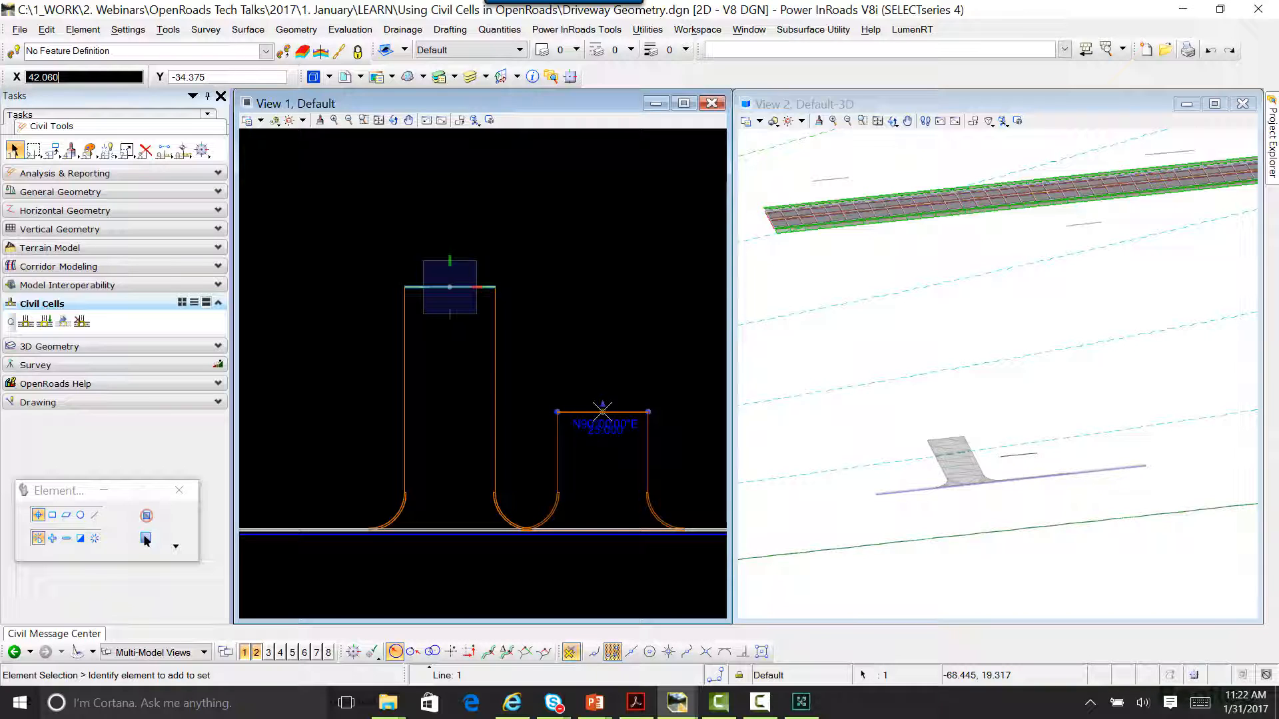
pyautogui.moveTo(602, 412); pyautogui.dragTo(391, 341)
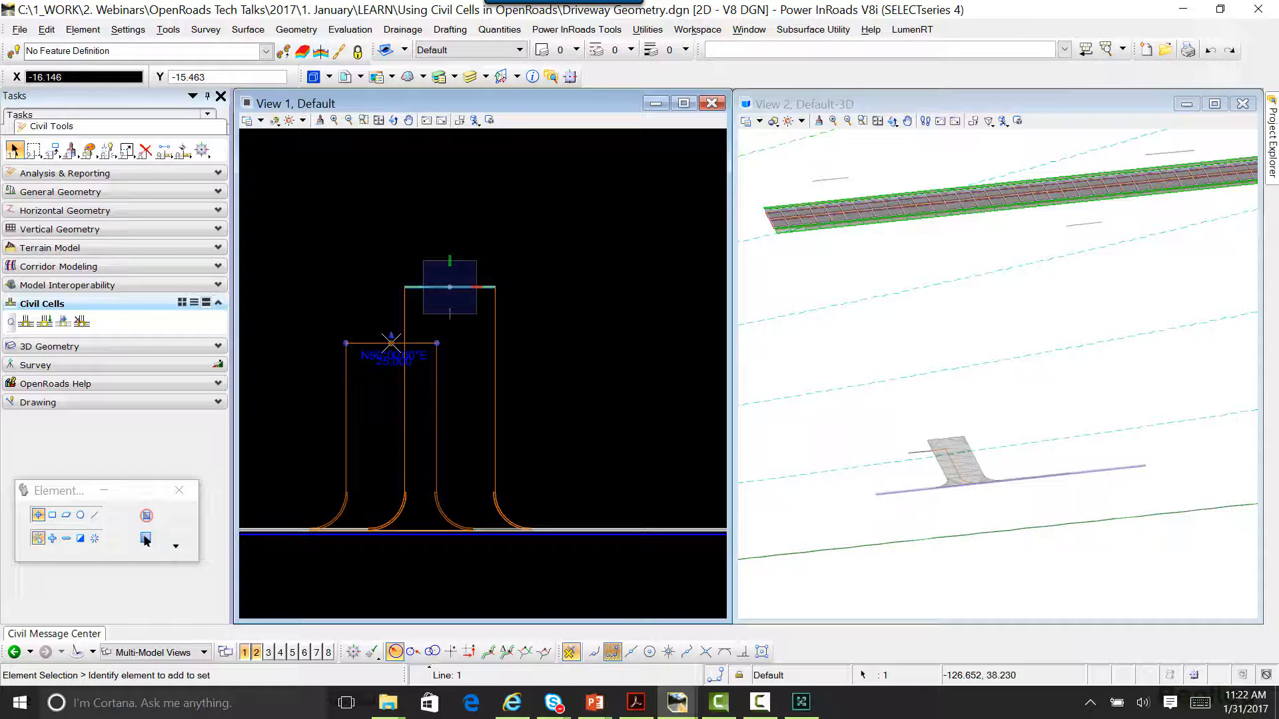
pyautogui.rightClick(391, 343)
pyautogui.click(565, 343)
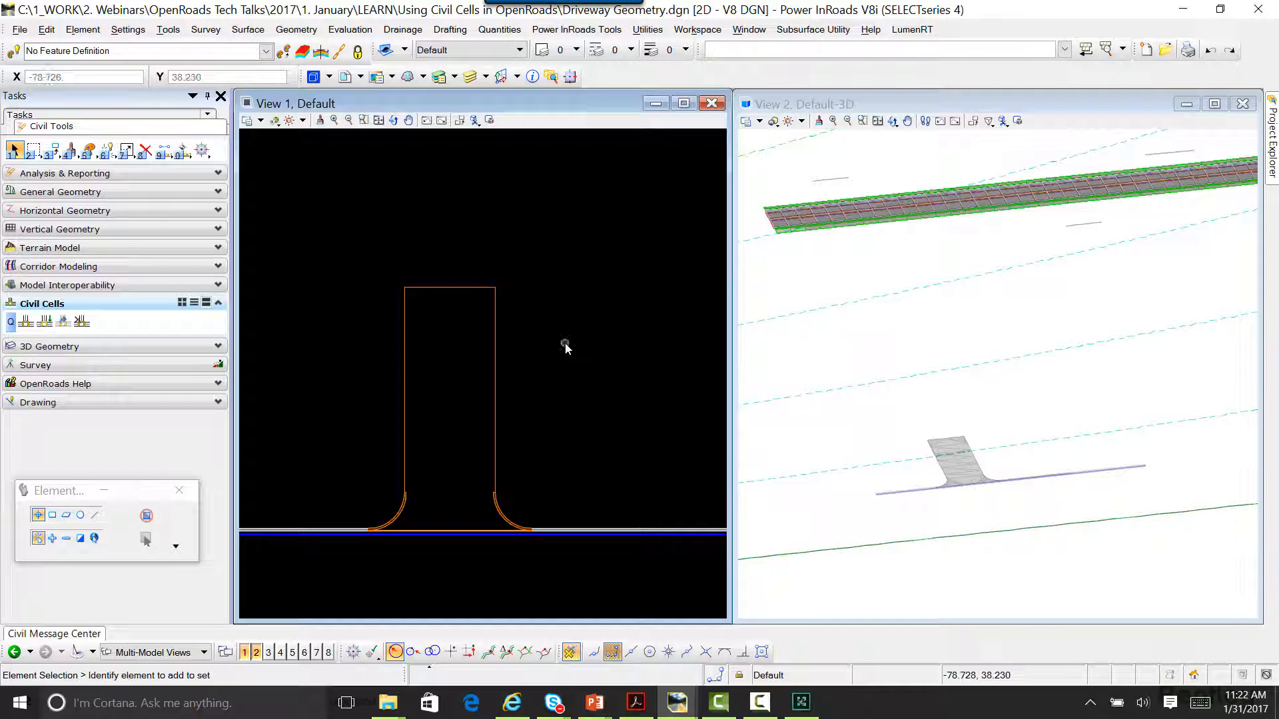
# Step: Set the length of the driveway's back line to 5
pyautogui.click(447, 288)
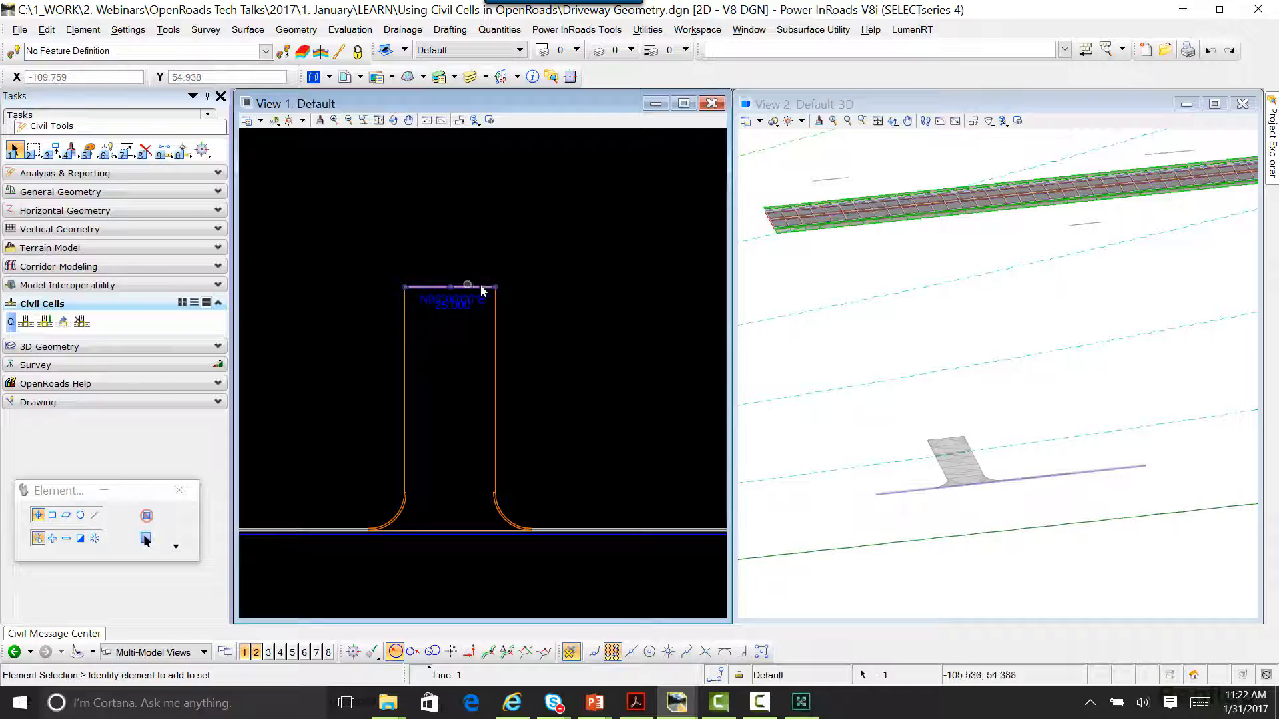
pyautogui.click(453, 306)
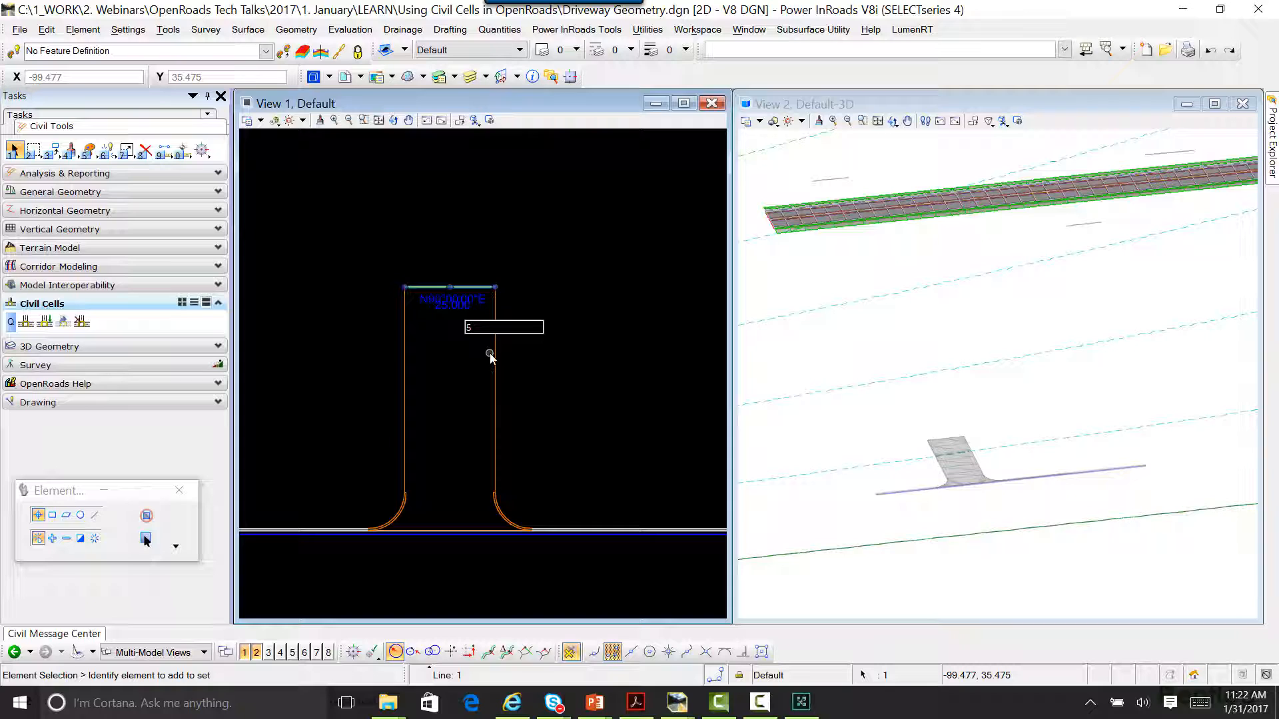
pyautogui.press('Return')
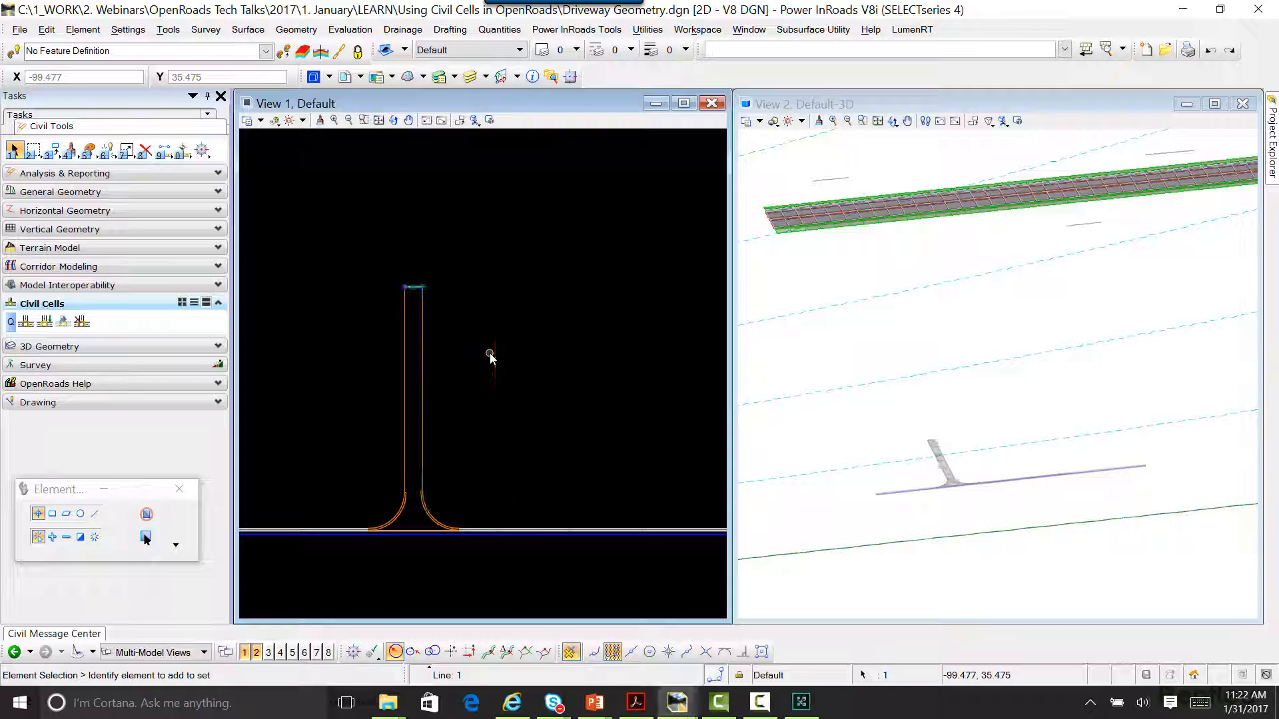
# Step: Set the length of the driveway's back line to 24.25
pyautogui.scroll(6, 972, 480)
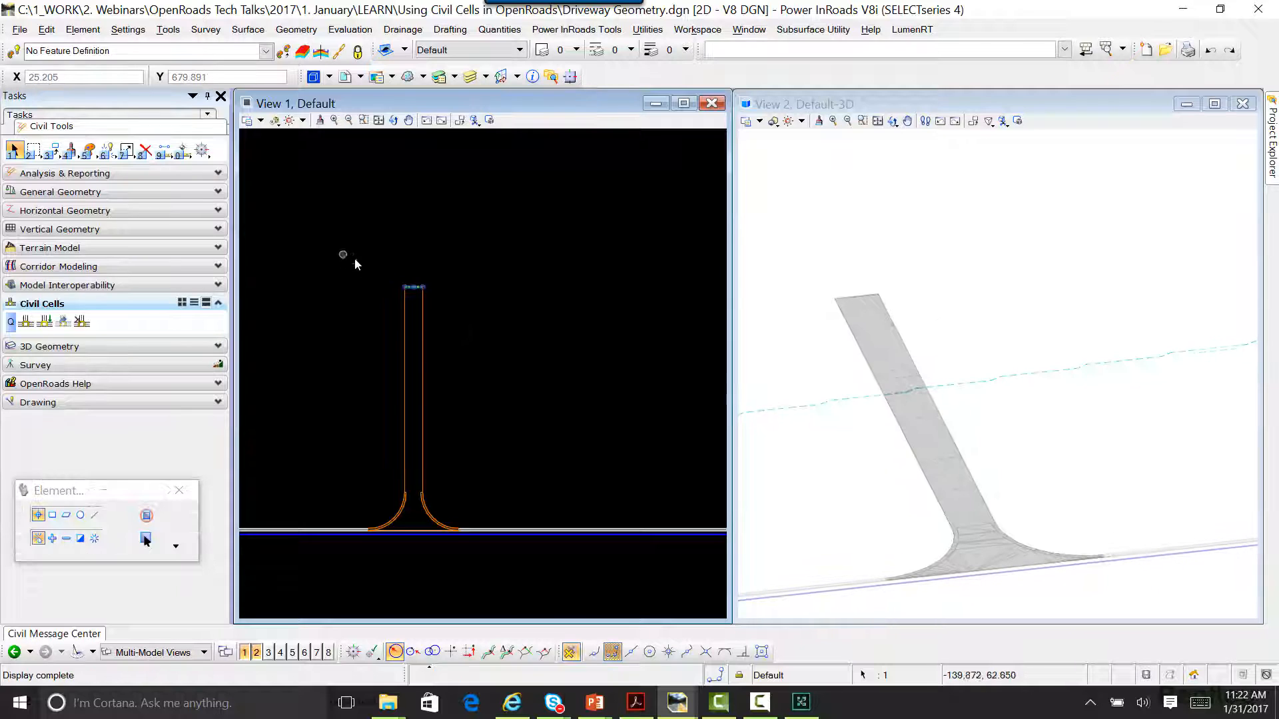
pyautogui.scroll(8, 399, 285)
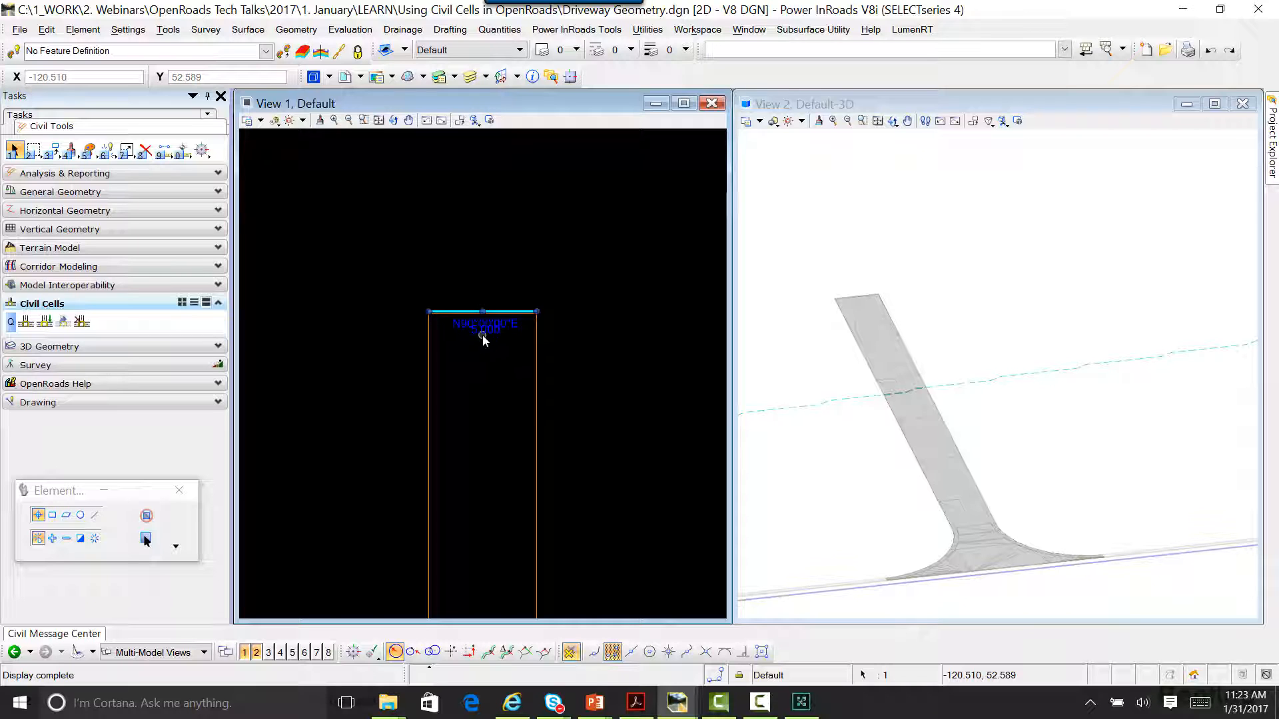
pyautogui.click(484, 335)
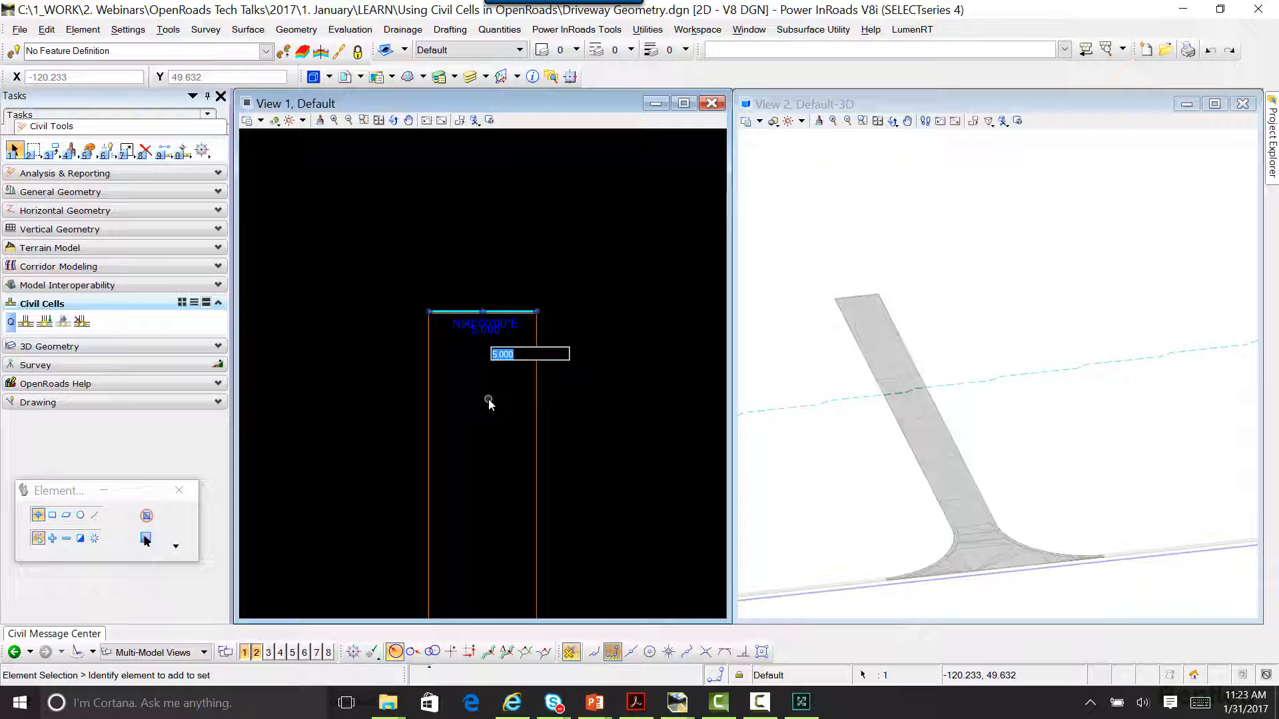
pyautogui.write('24.25')
pyautogui.press('Return')
pyautogui.scroll(-4, 371, 360)
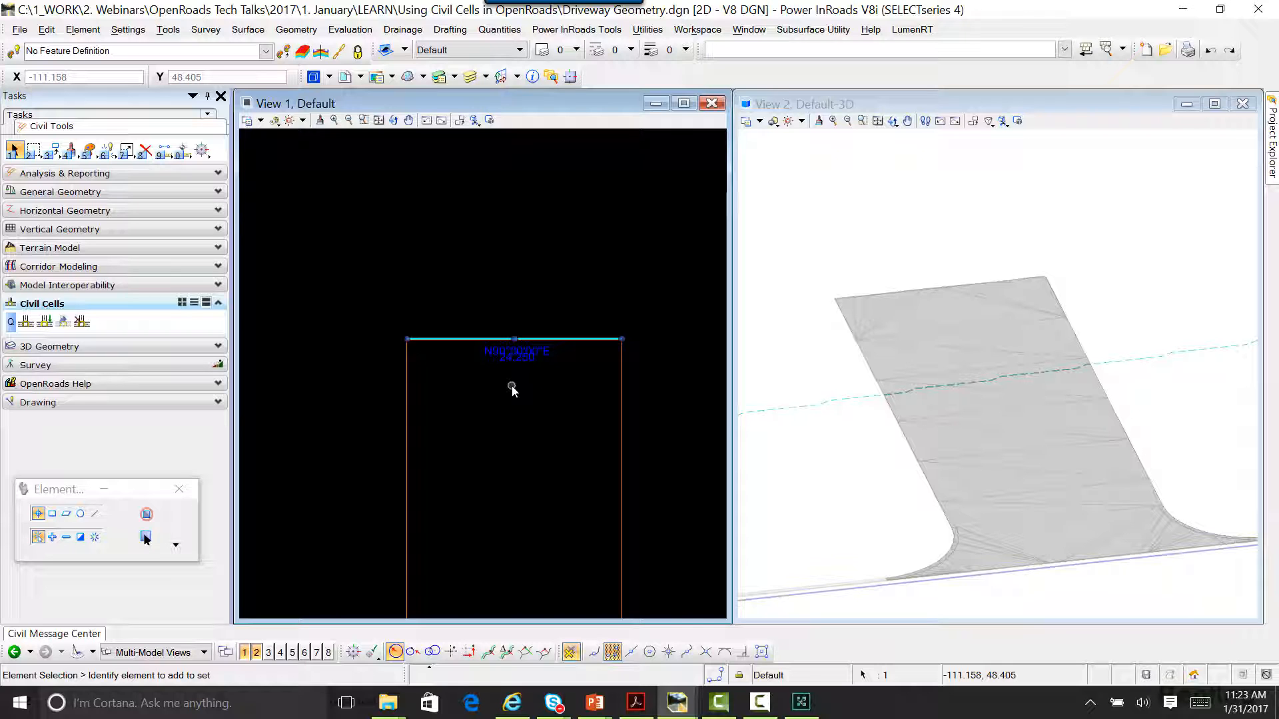
pyautogui.scroll(-1, 511, 385)
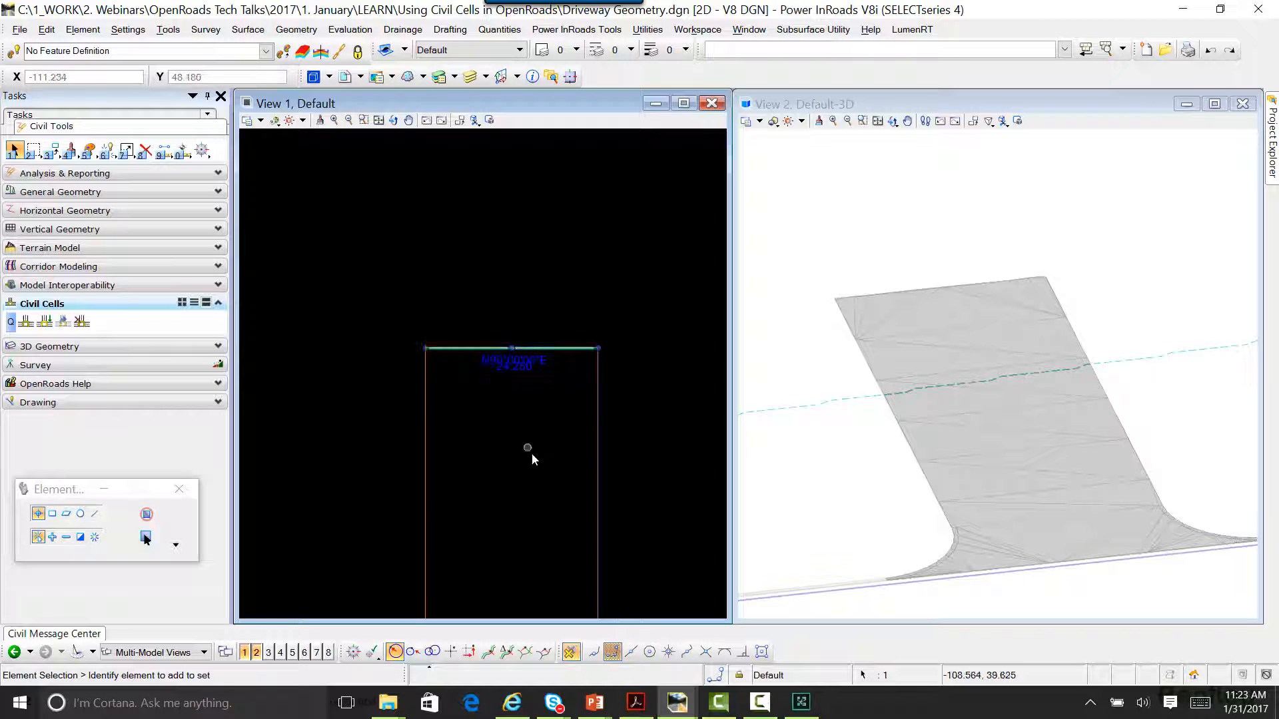
pyautogui.scroll(-1, 531, 453)
# Step: Inspect the elements along the driveway's back edge, including the back line's bearing and length
pyautogui.moveTo(532, 453); pyautogui.dragTo(490, 414, button='middle')
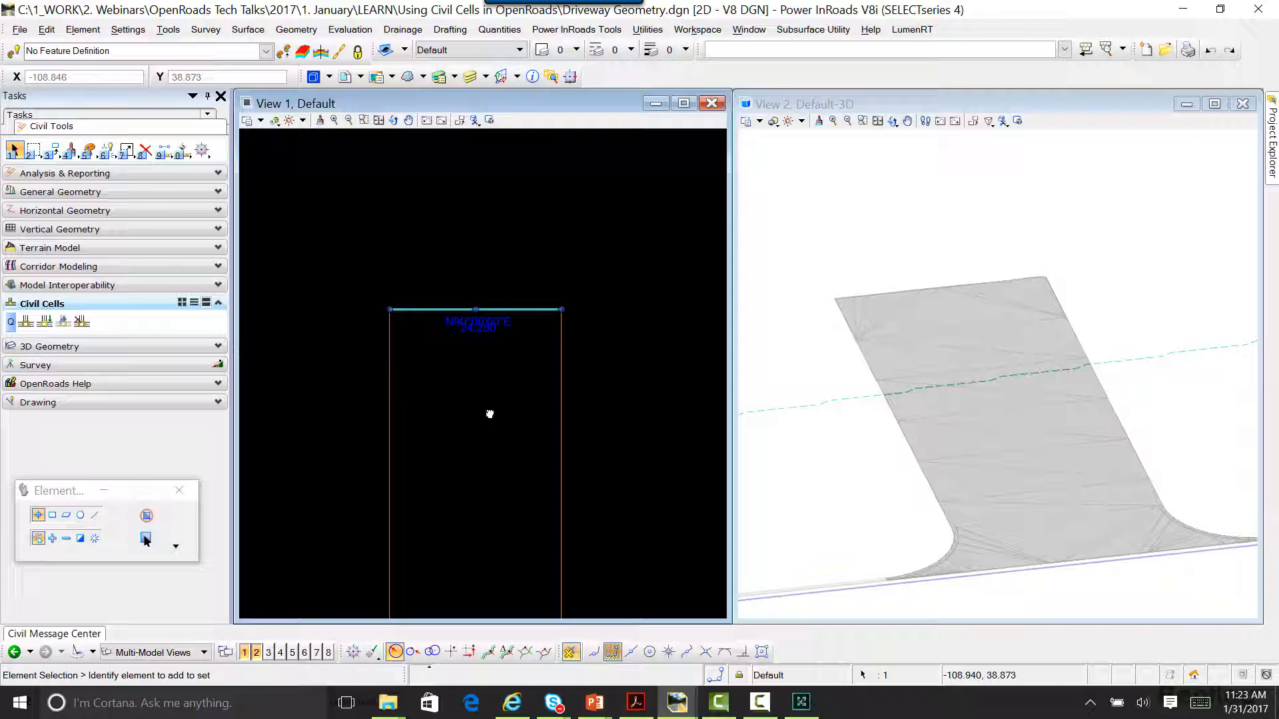
pyautogui.click(506, 376)
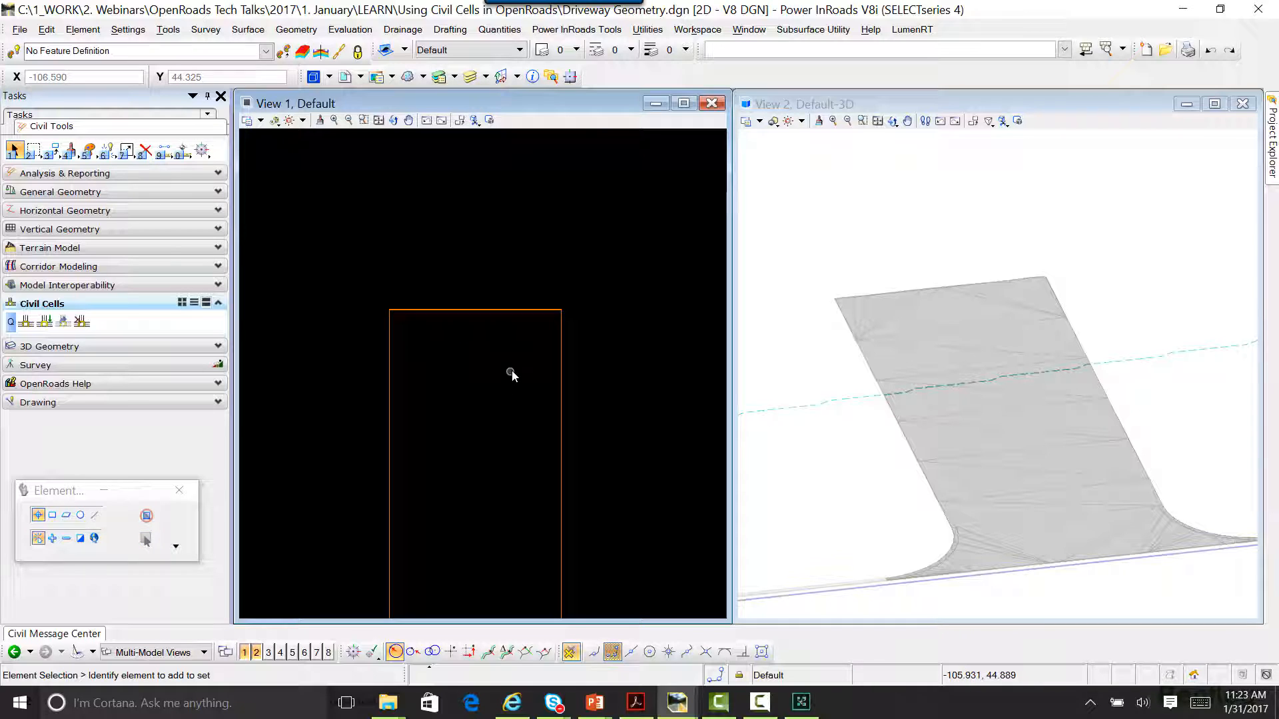
pyautogui.click(486, 311)
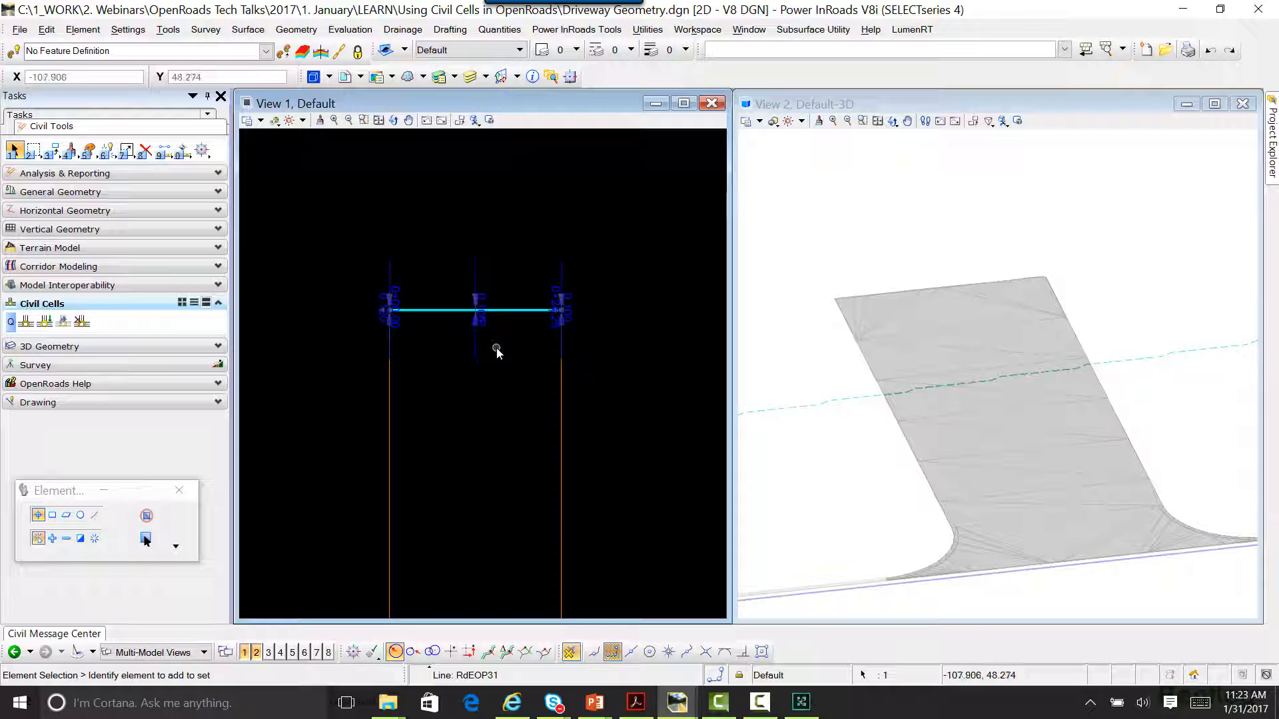
pyautogui.click(497, 347)
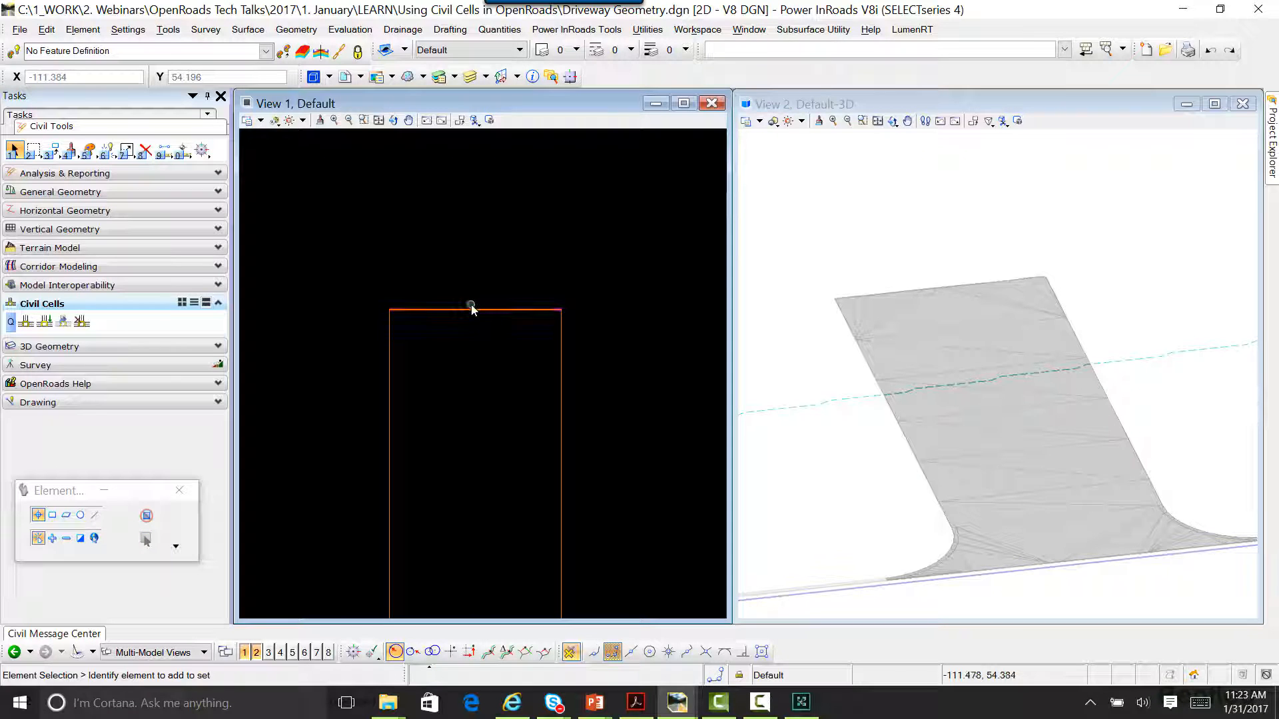
pyautogui.click(471, 310)
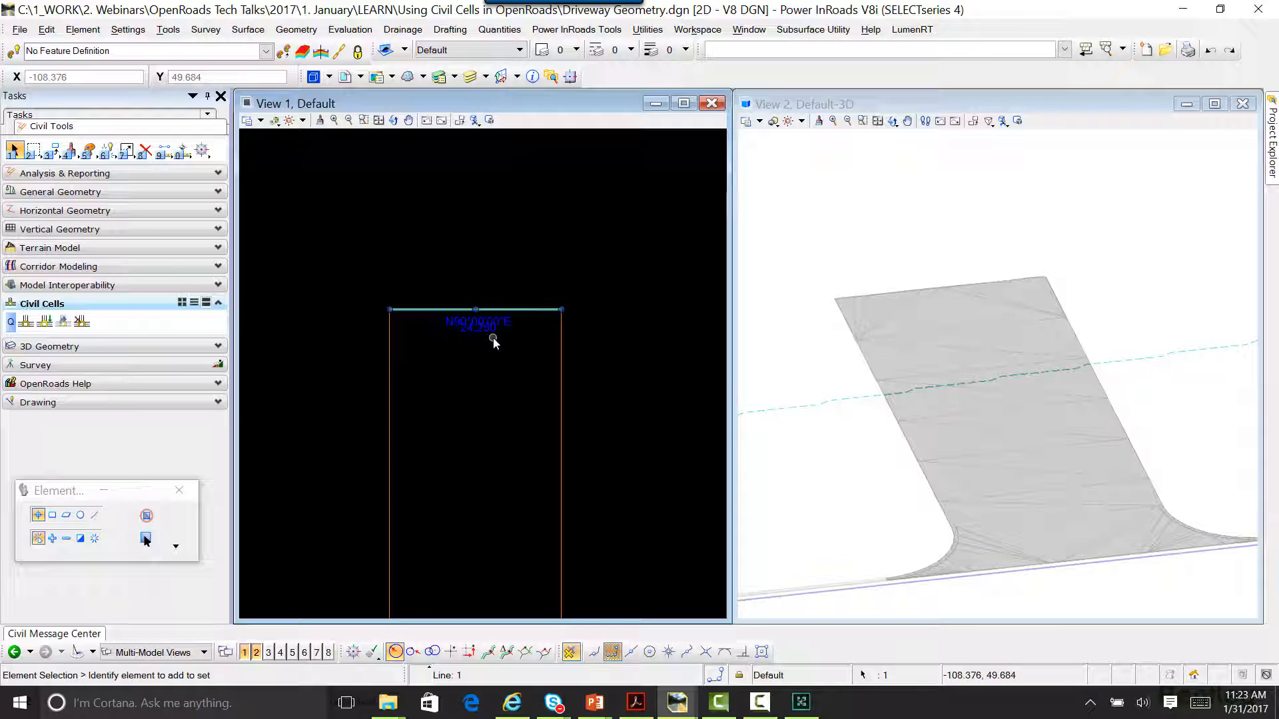
pyautogui.click(490, 343)
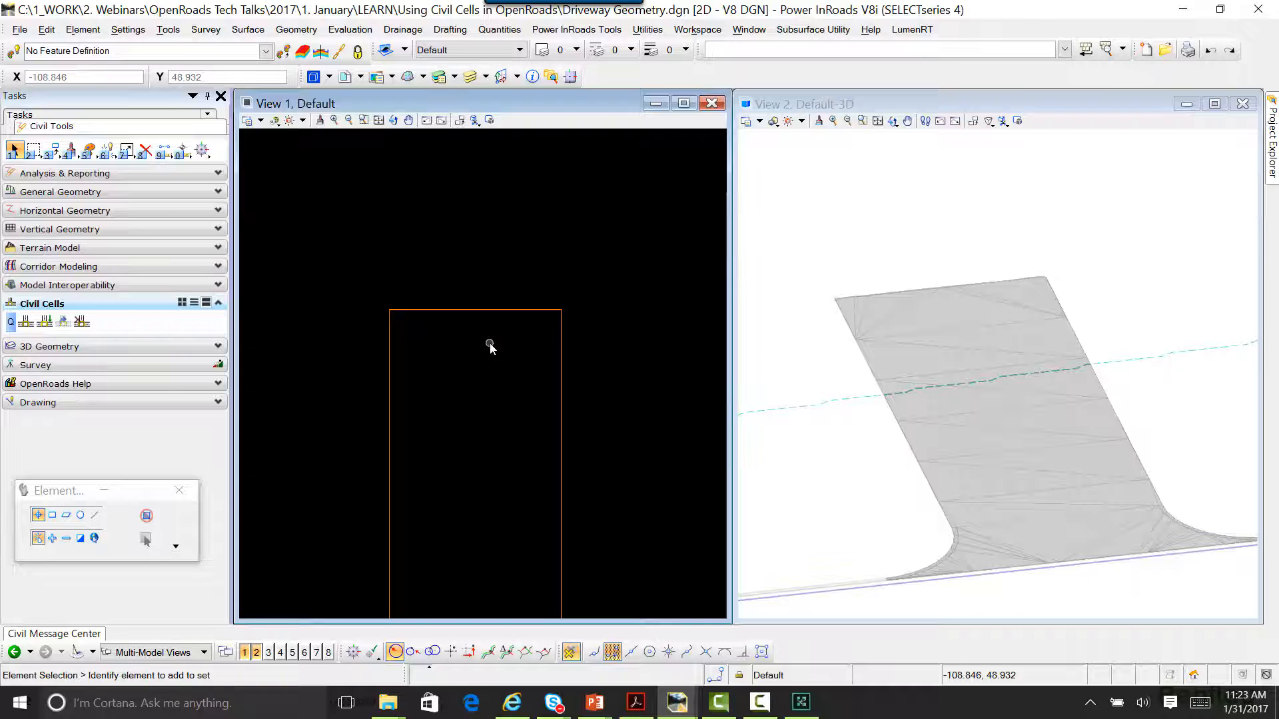
# Step: Switch to the Civil Cells_Tech Talk_START - COPY.dgn window and bring the gap between the main corridor and side road into view
pyautogui.hotkey('alt', 'Tab')
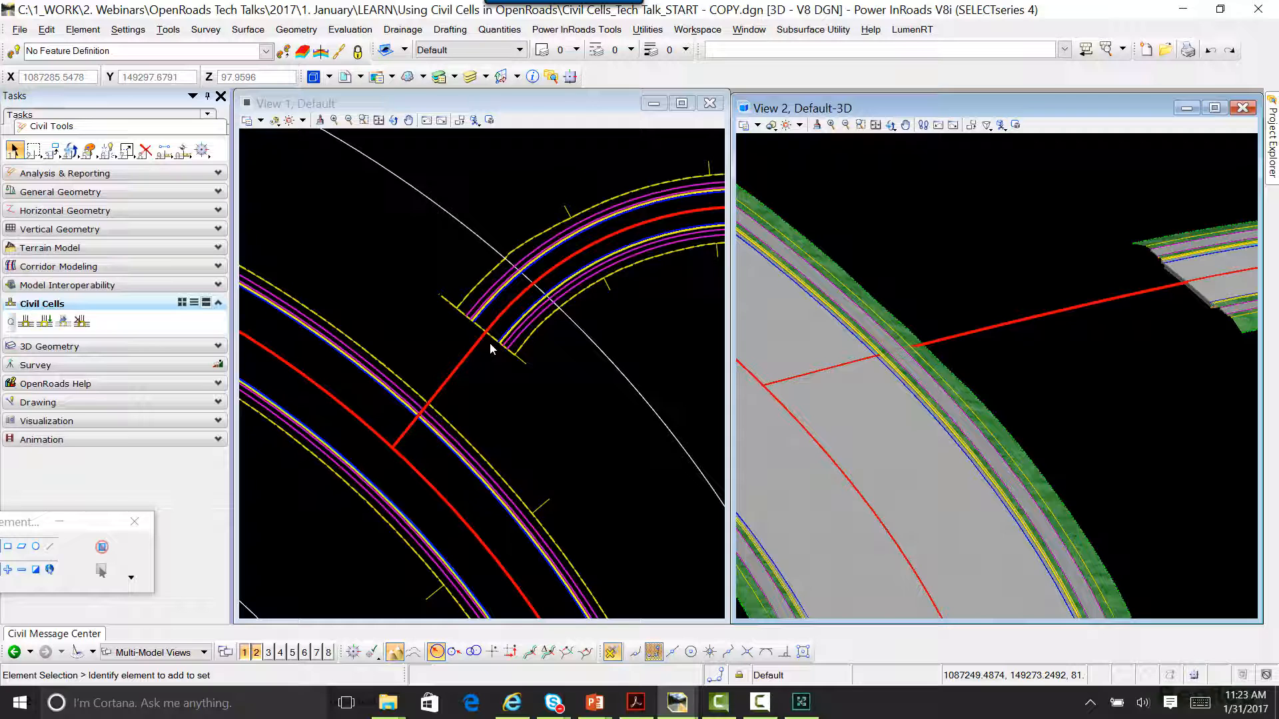
pyautogui.click(861, 125)
pyautogui.moveTo(875, 112); pyautogui.dragTo(878, 110)
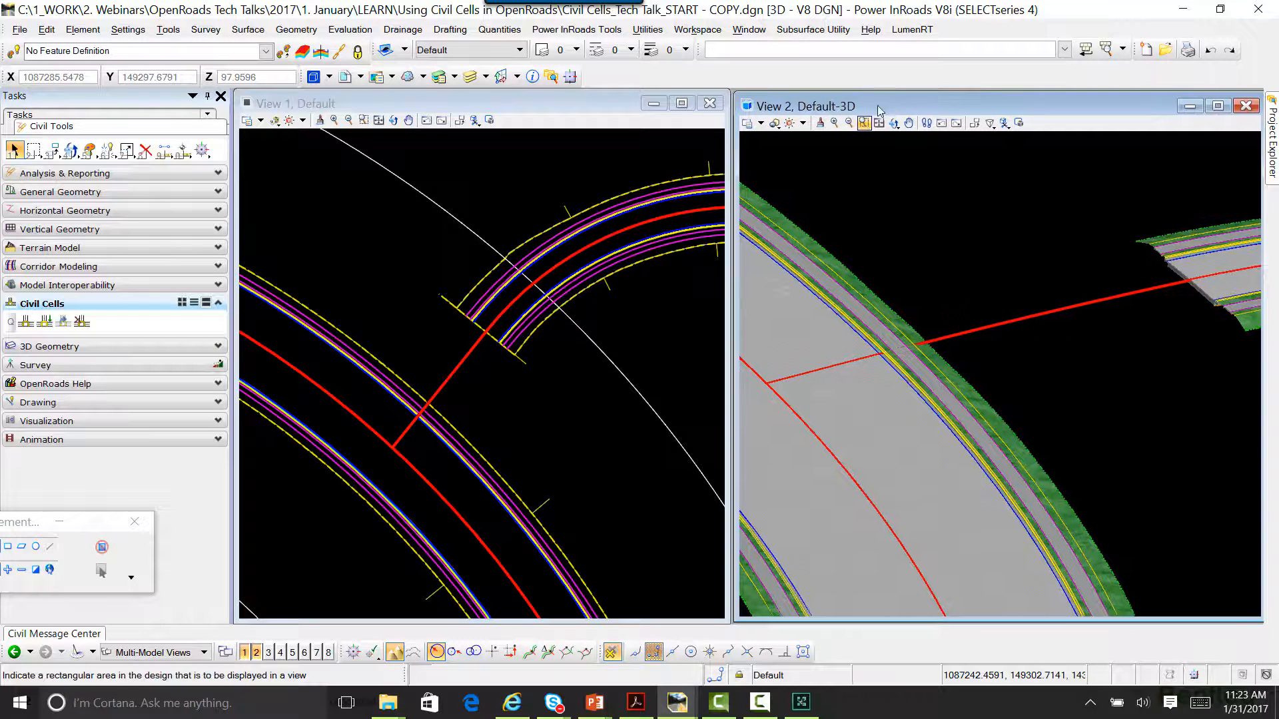
pyautogui.press('Escape')
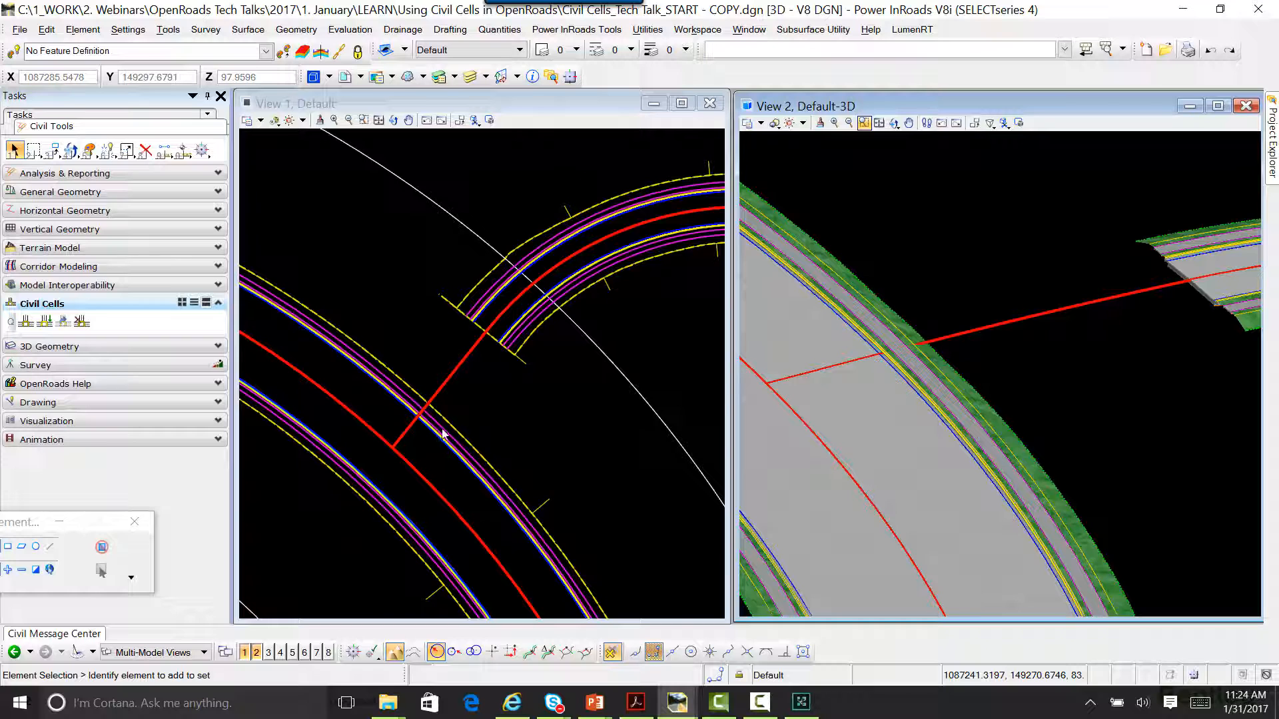
pyautogui.moveTo(465, 402); pyautogui.dragTo(557, 404, button='middle')
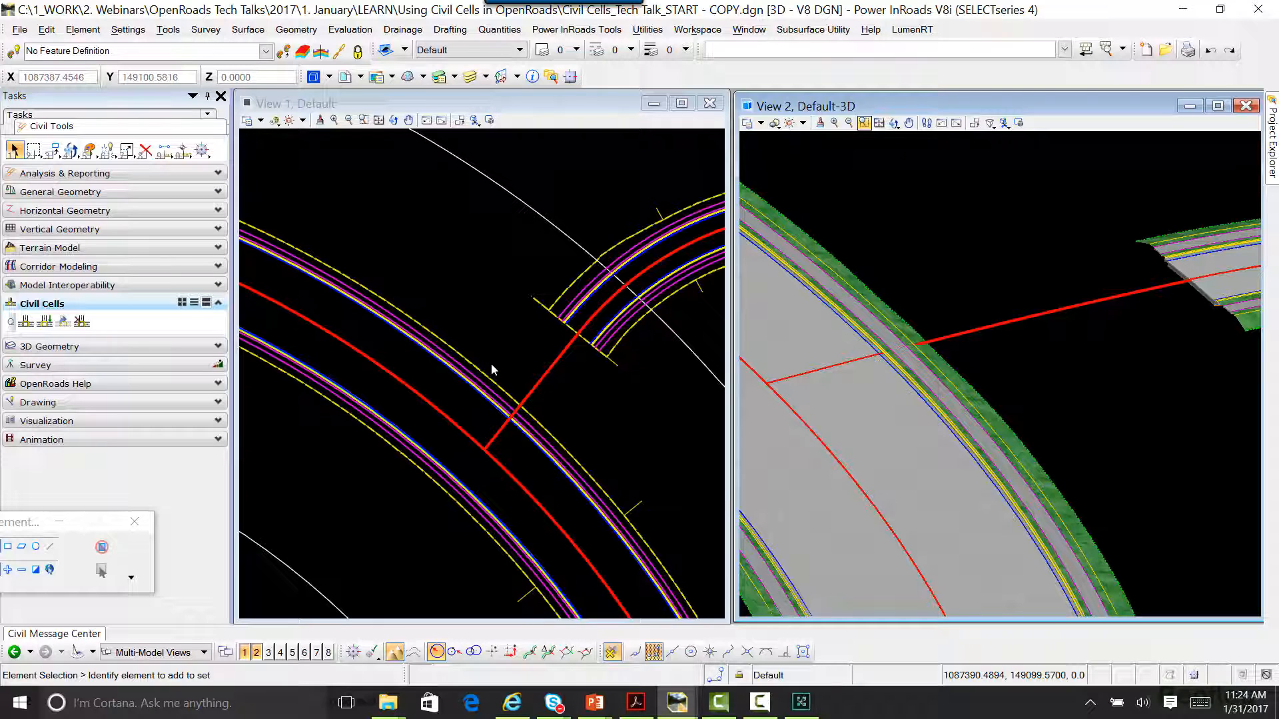
pyautogui.moveTo(12, 529); pyautogui.dragTo(60, 539)
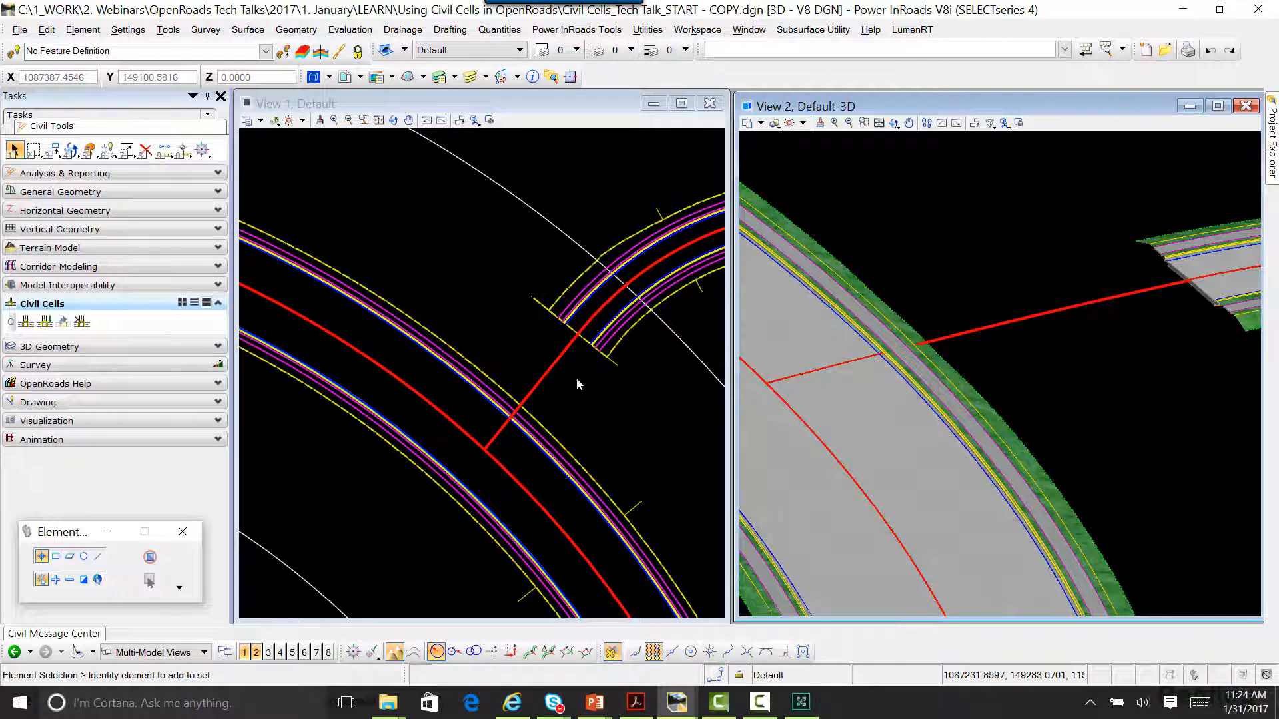
# Step: Start placing a civil cell and choose Basic "T" from T-Intersections.dgnlib
pyautogui.click(46, 322)
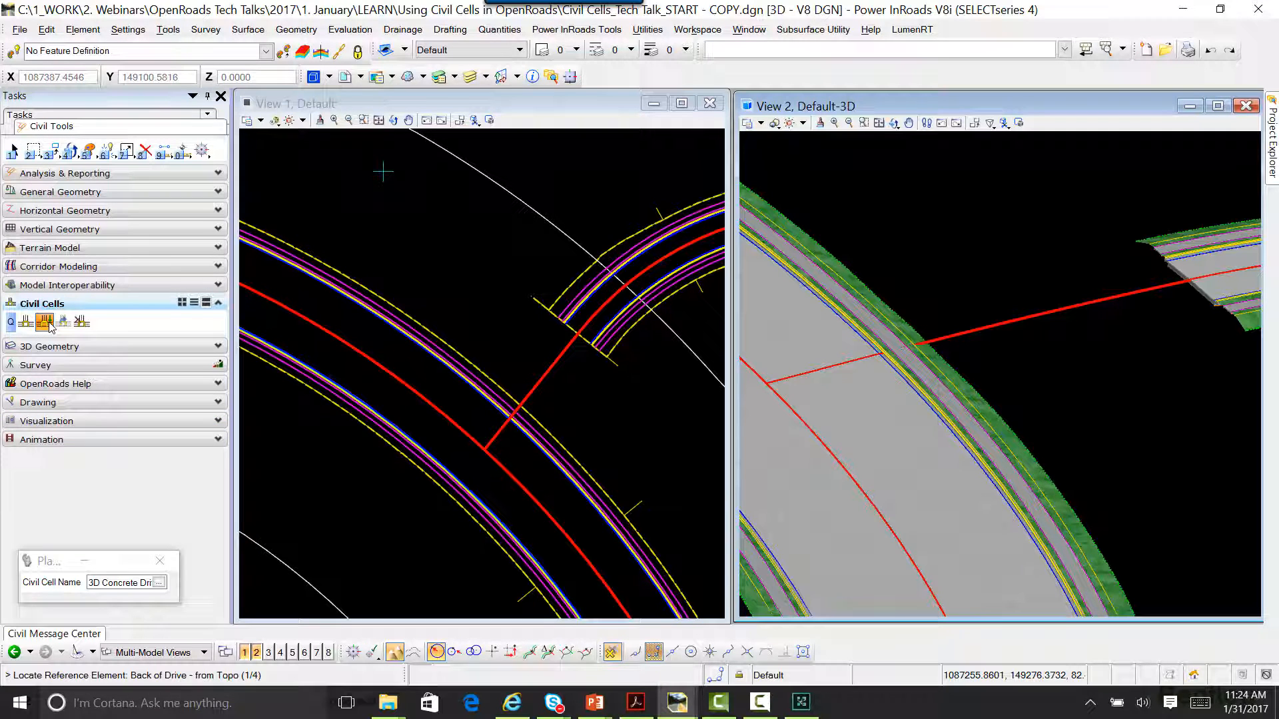
pyautogui.click(159, 582)
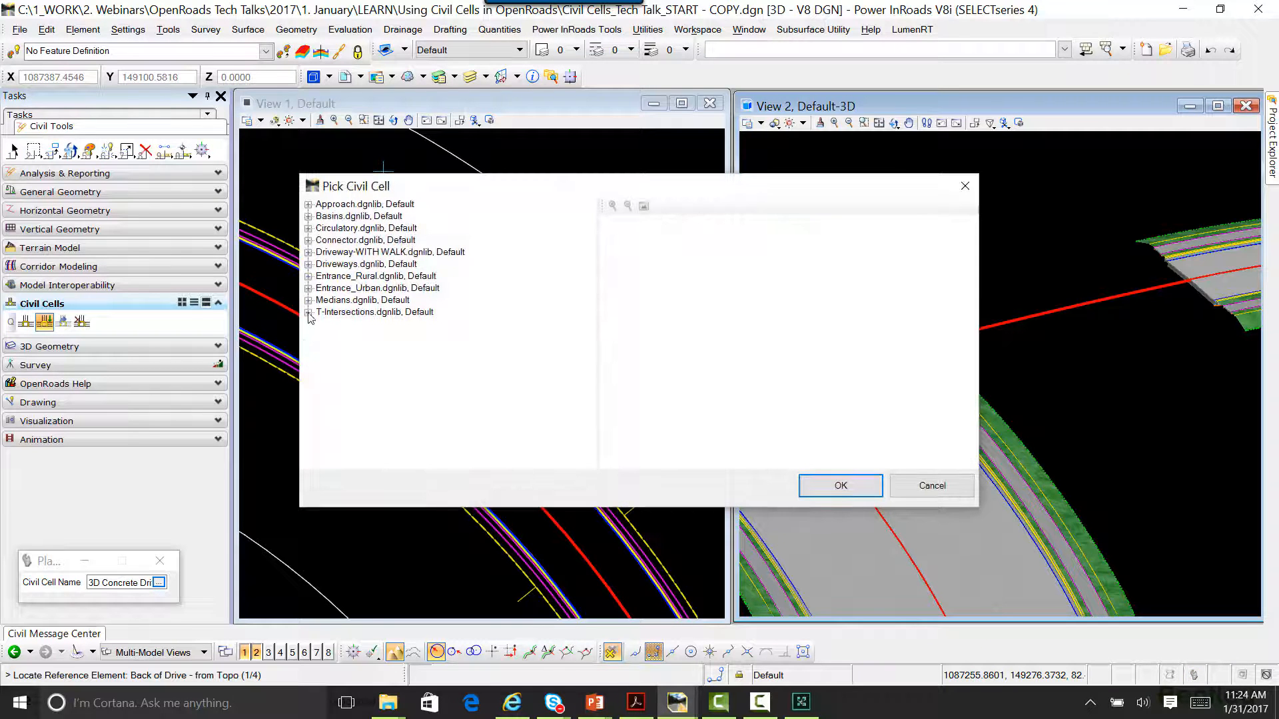
pyautogui.click(308, 313)
pyautogui.click(347, 360)
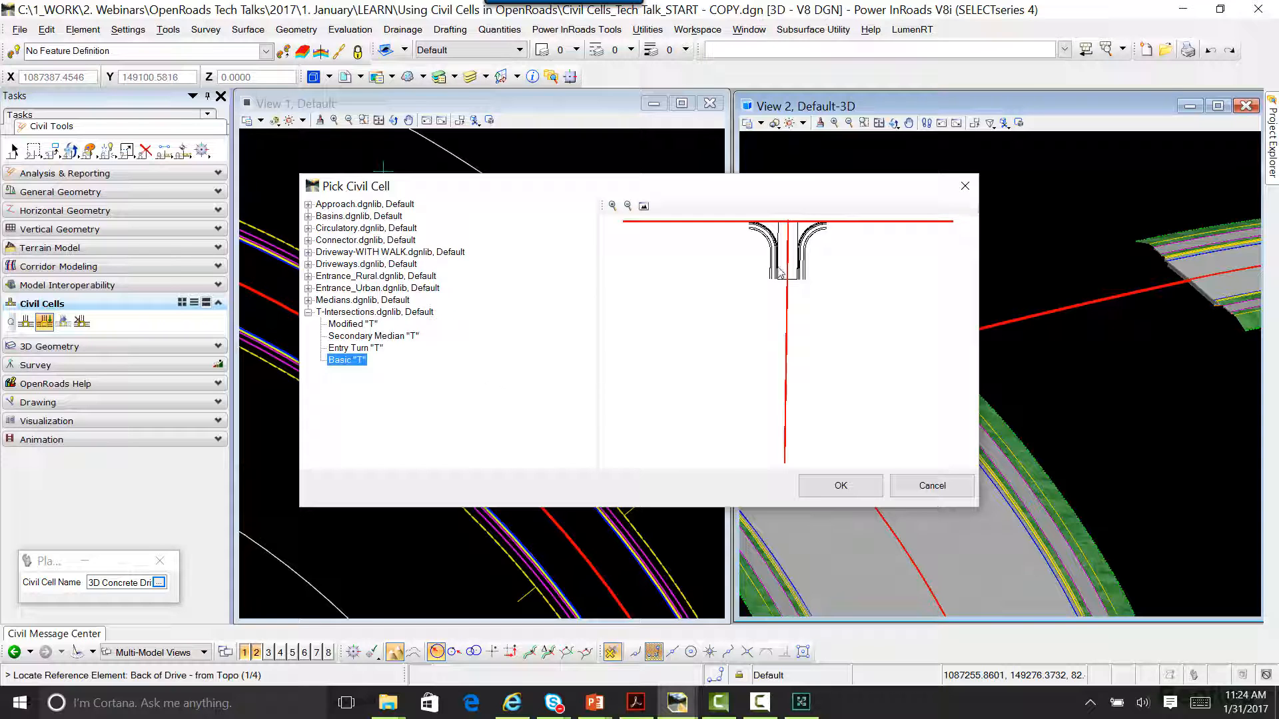
pyautogui.click(841, 487)
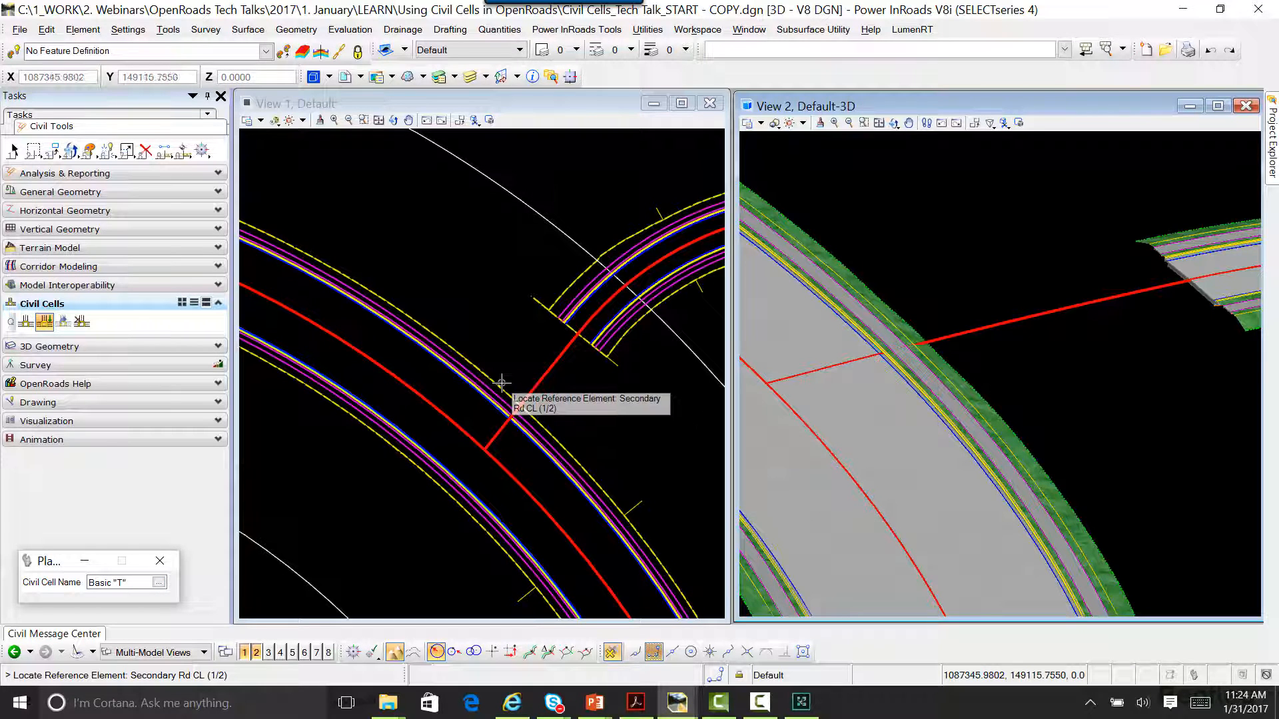
# Step: Use the North St. centerline as the secondary road reference and South Blvd's LT_EOP edge as the through-road edge of pavement
pyautogui.scroll(3, 527, 408)
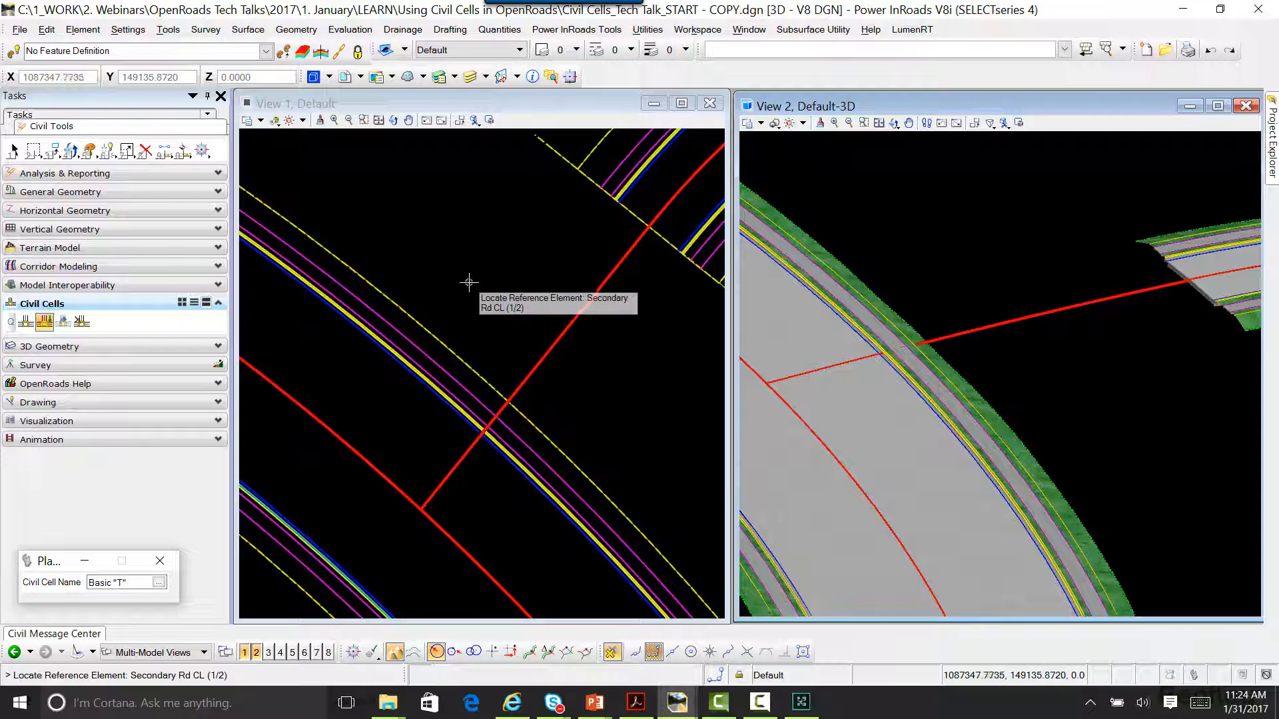
pyautogui.click(526, 378)
pyautogui.moveTo(531, 391); pyautogui.dragTo(499, 239, button='middle')
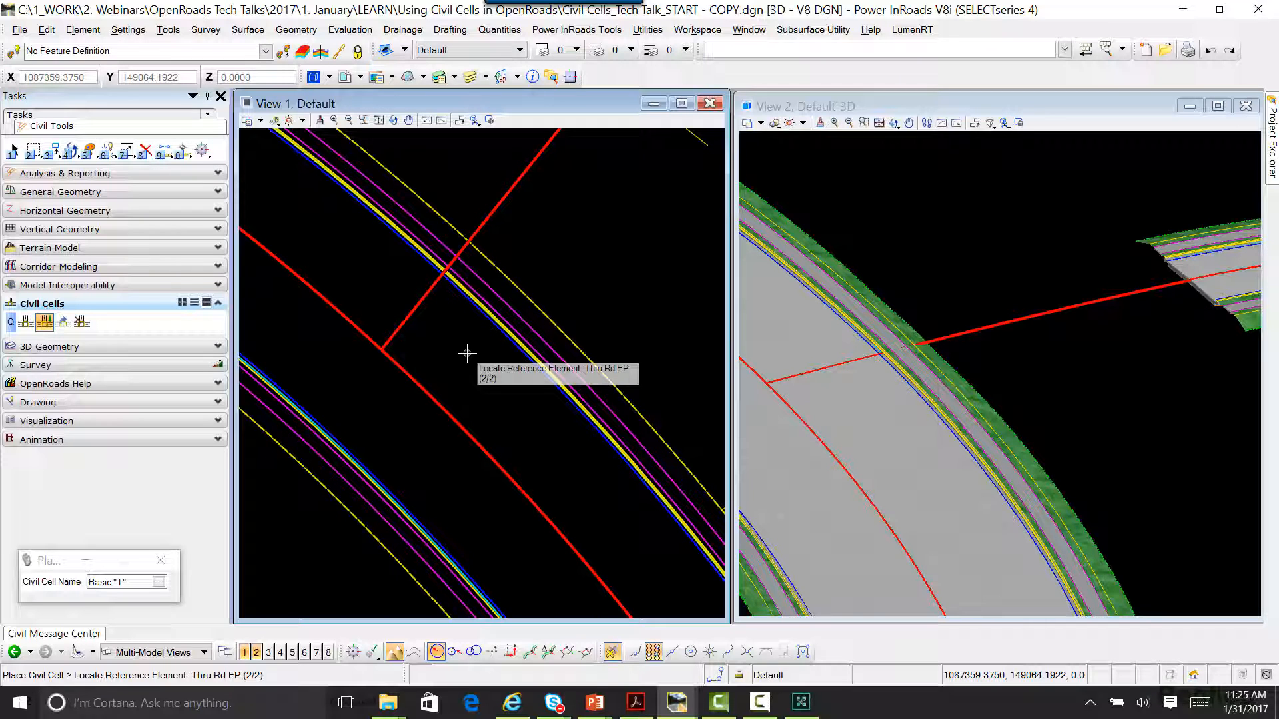
pyautogui.click(467, 297)
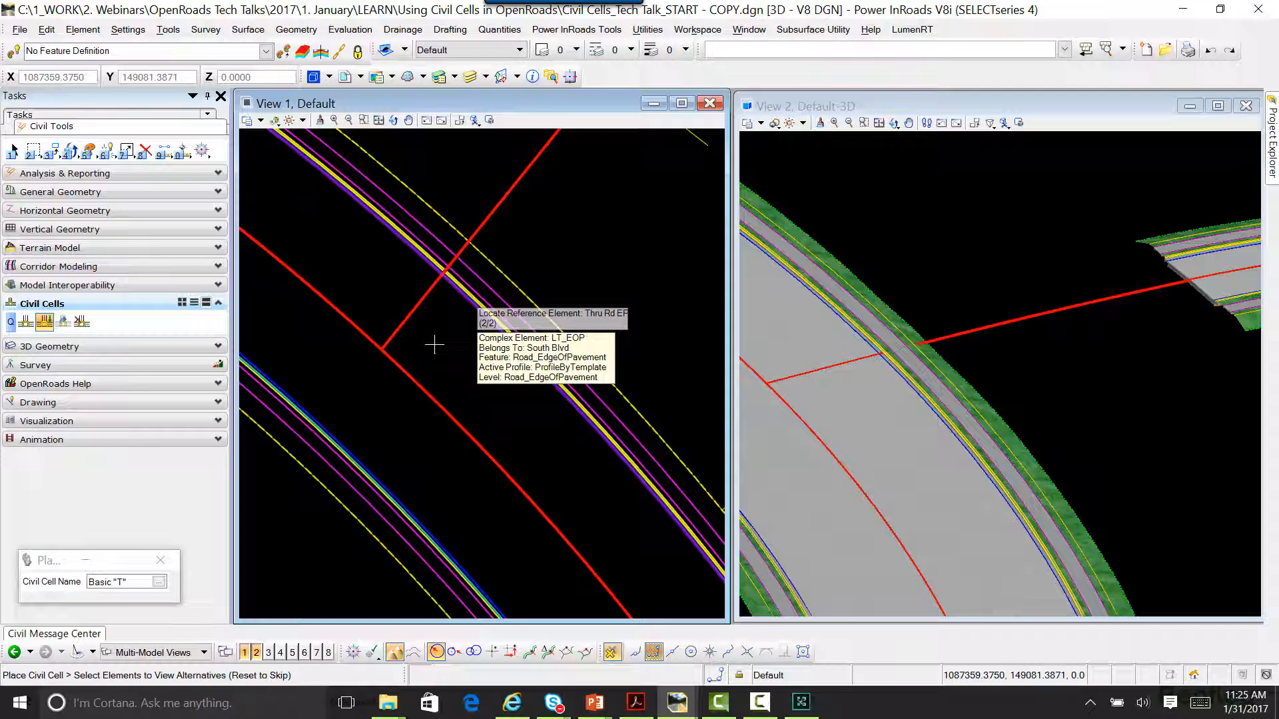
# Step: Keep the default alternative, choose the South Blvd corridor for clipping, and accept the Basic "T" placement
pyautogui.scroll(-4, 433, 347)
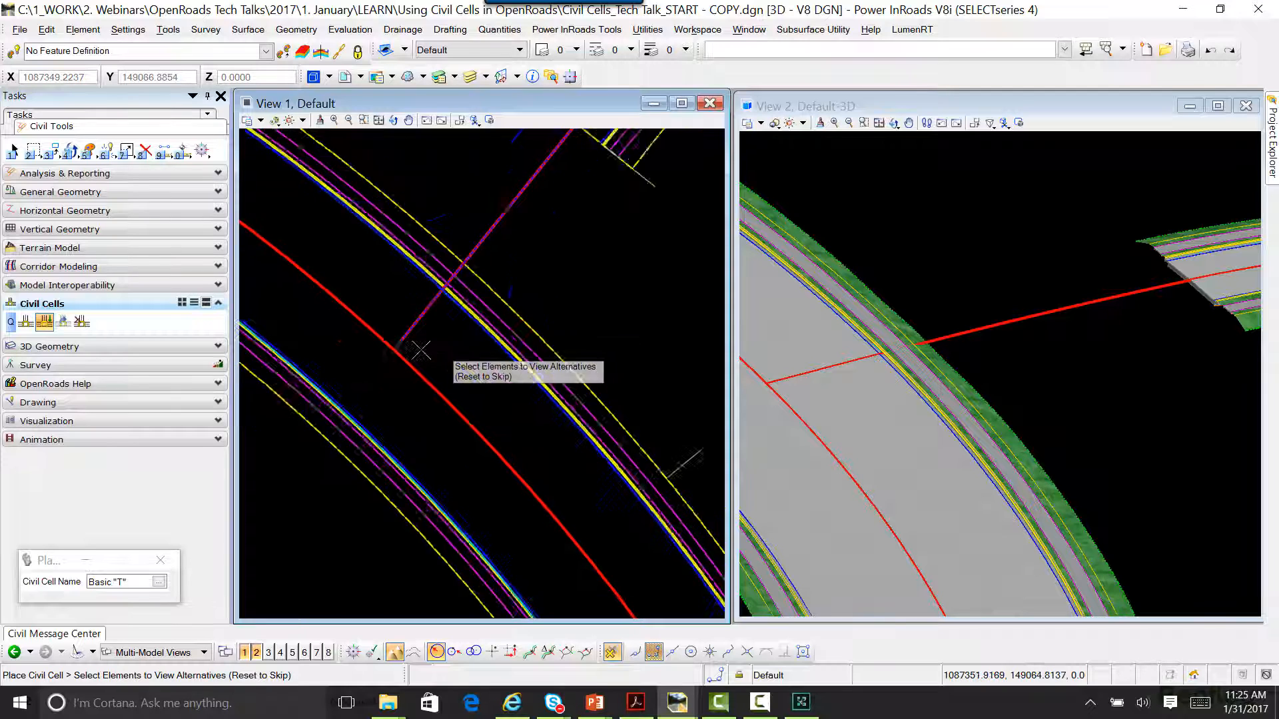
pyautogui.rightClick(535, 307)
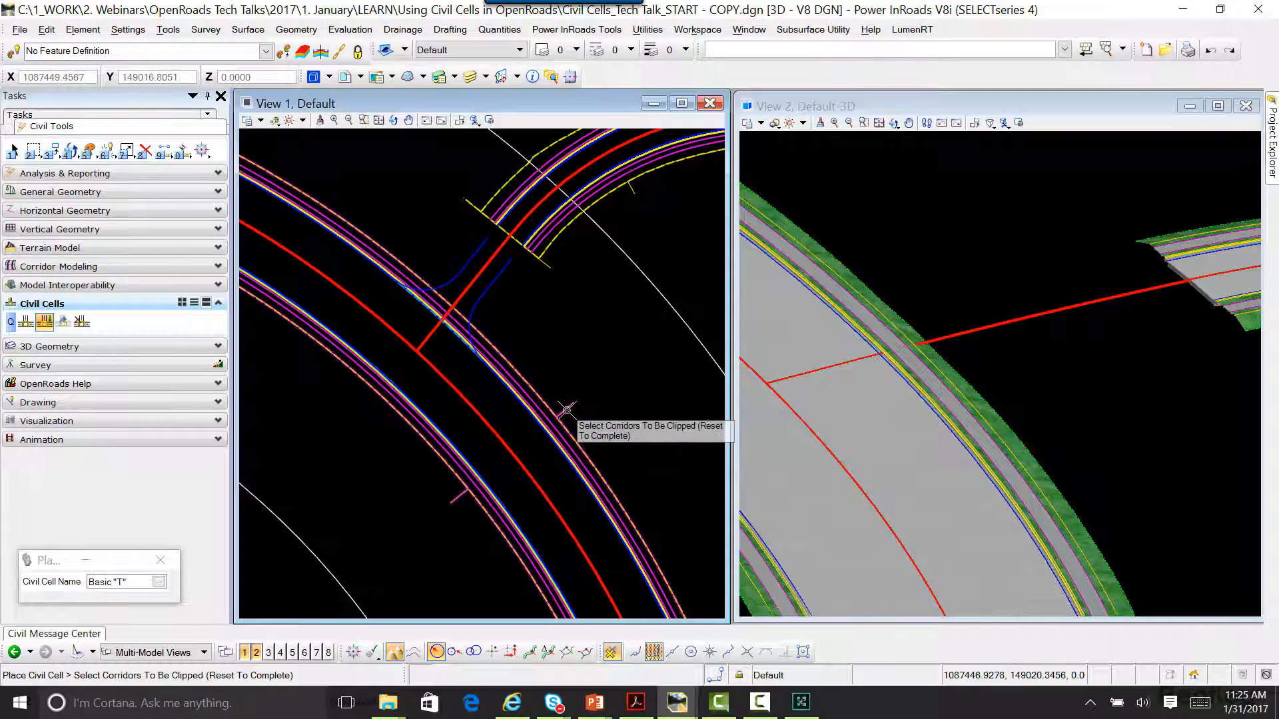
pyautogui.rightClick(566, 342)
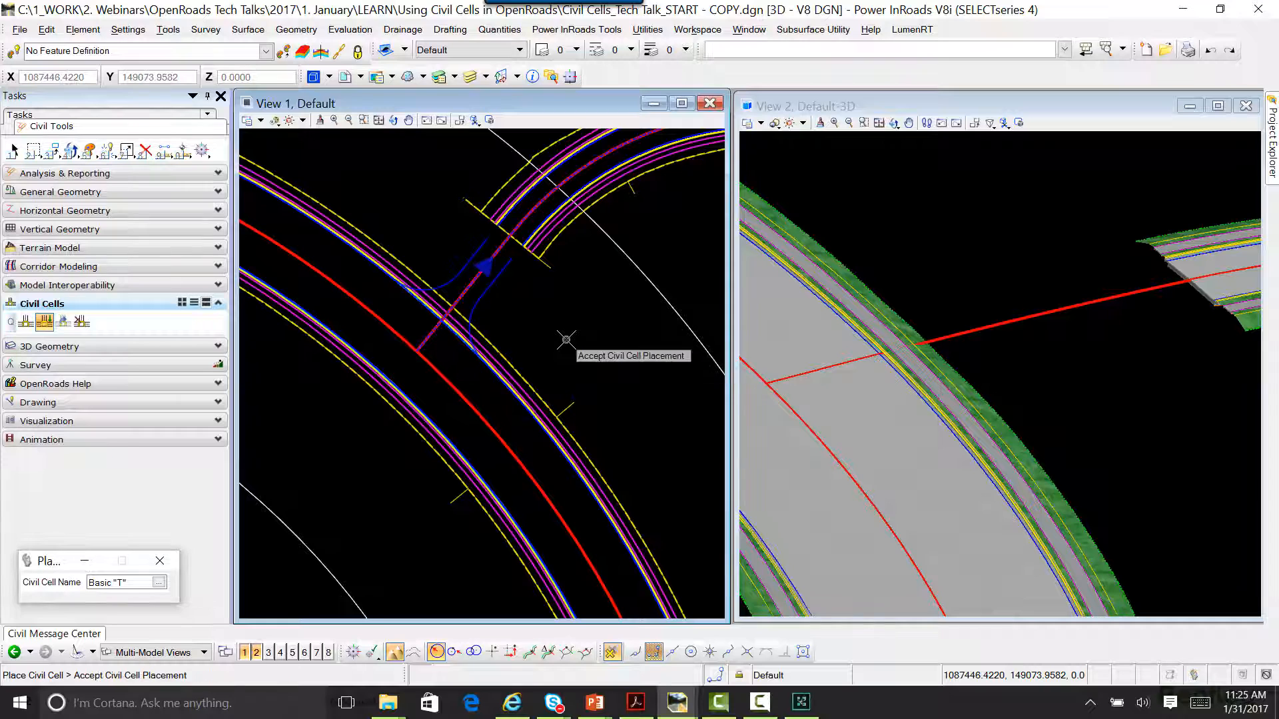
pyautogui.click(567, 340)
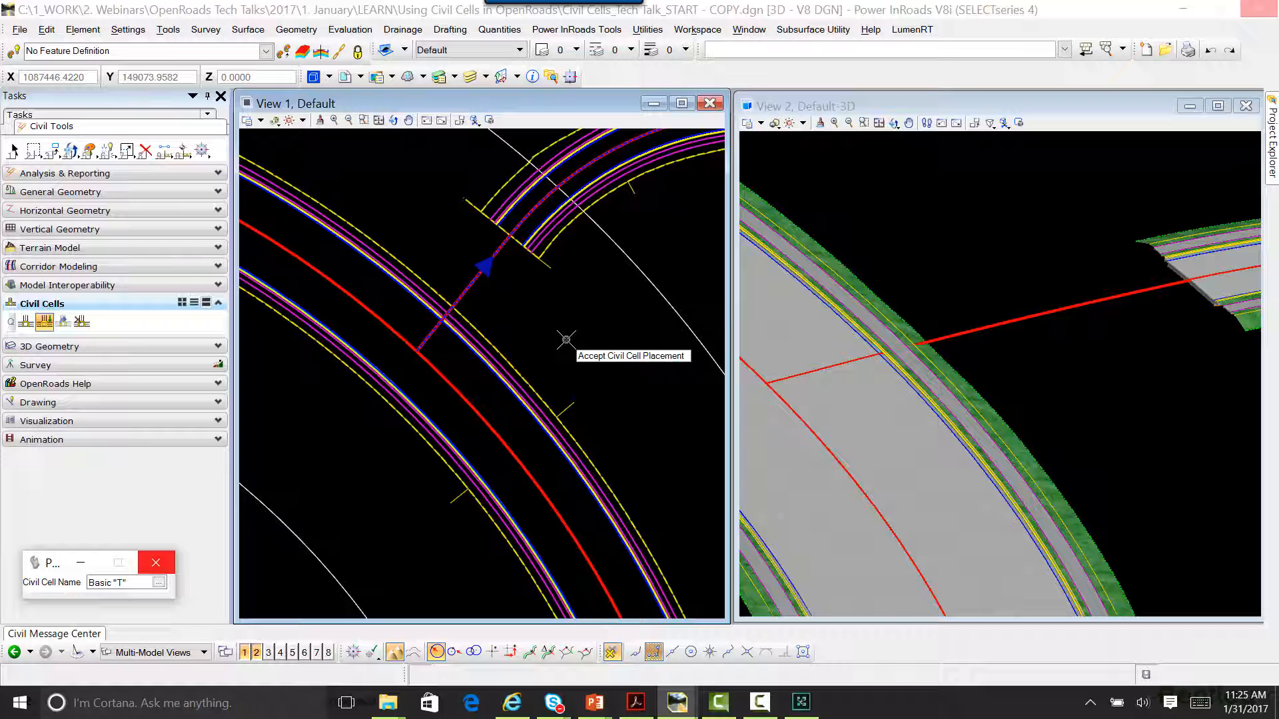
pyautogui.click(566, 340)
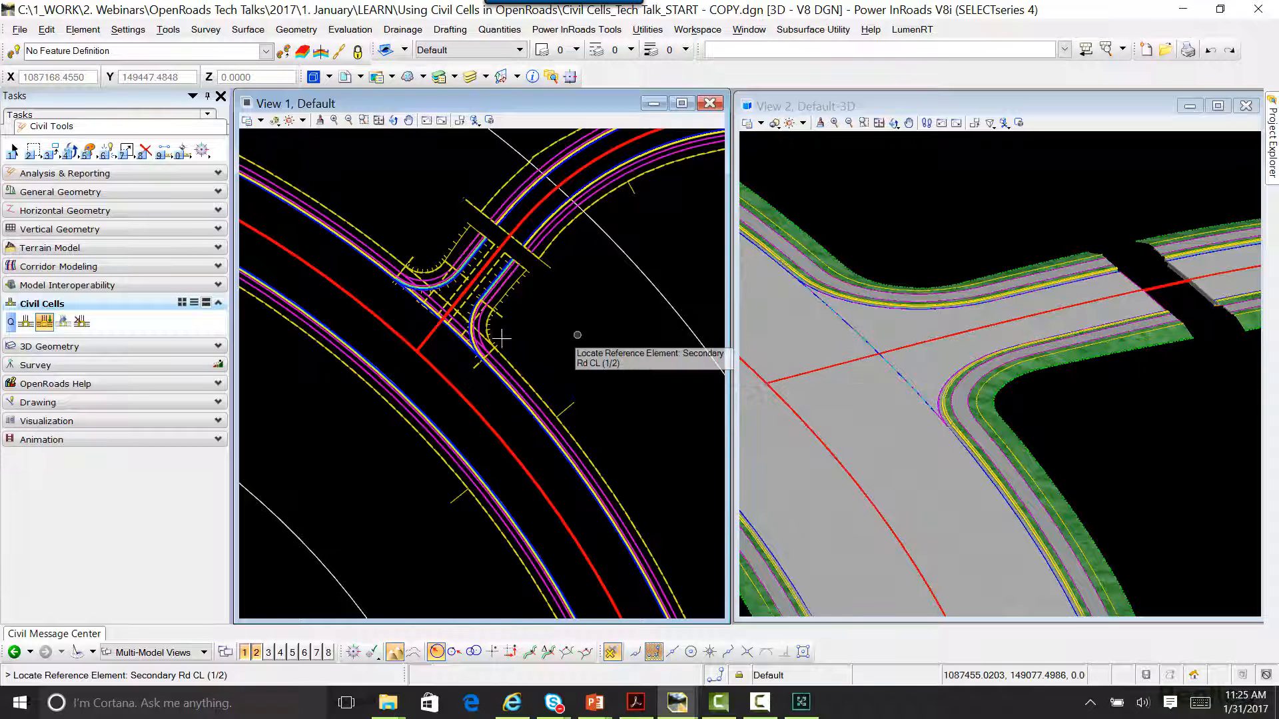
pyautogui.scroll(5, 493, 335)
pyautogui.moveTo(494, 336); pyautogui.dragTo(561, 381, button='middle')
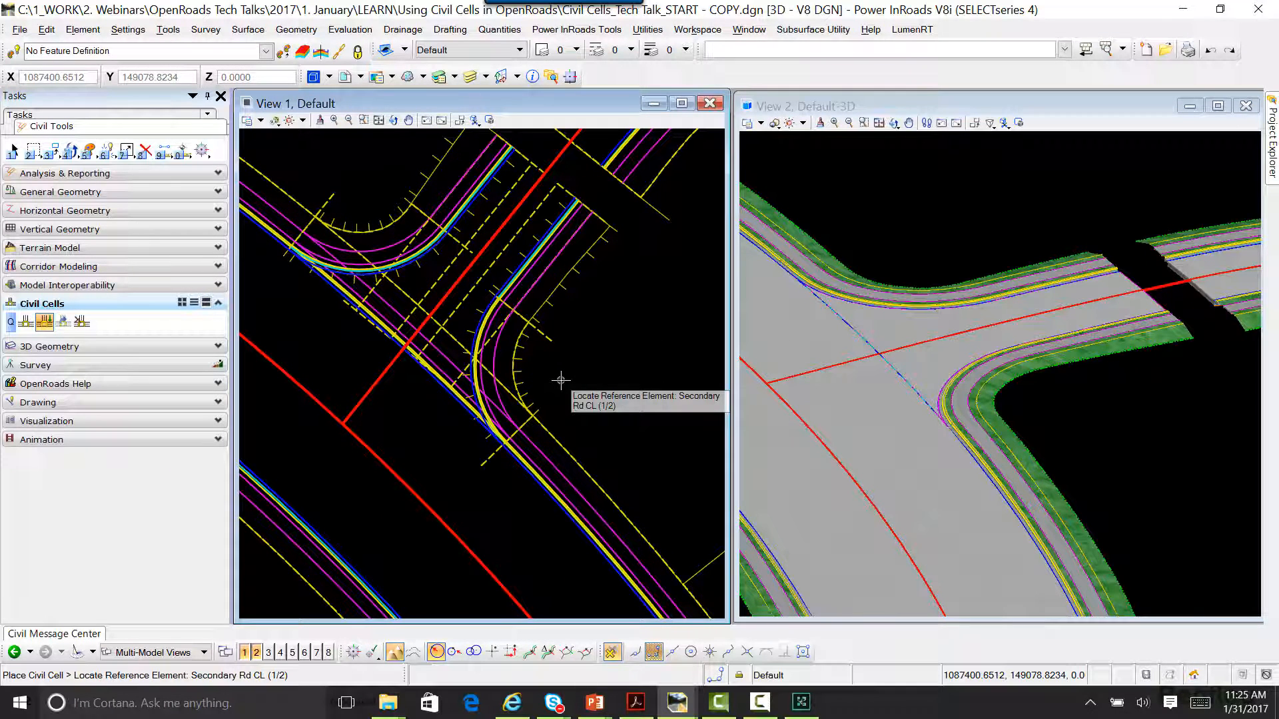
pyautogui.press('Escape')
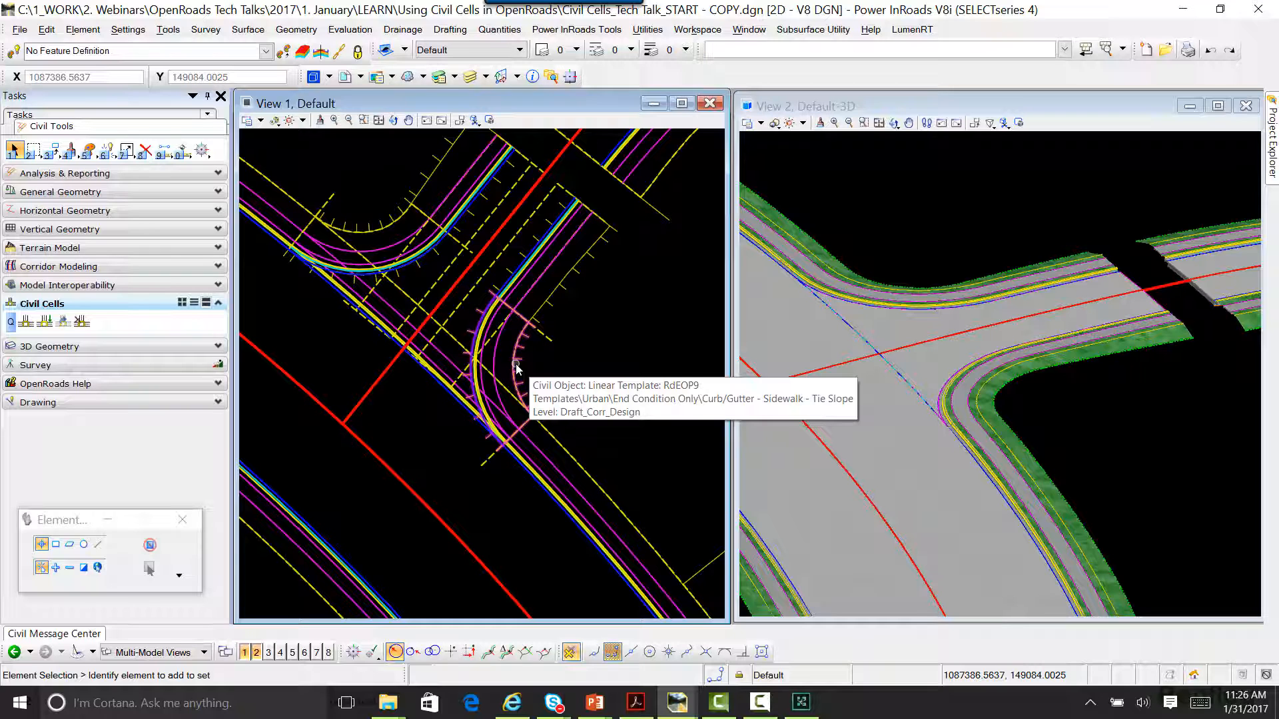
# Step: Examine the new T intersection in 3D and inspect the pavement layers at the North St. corridor's end across the gap
pyautogui.scroll(3, 949, 451)
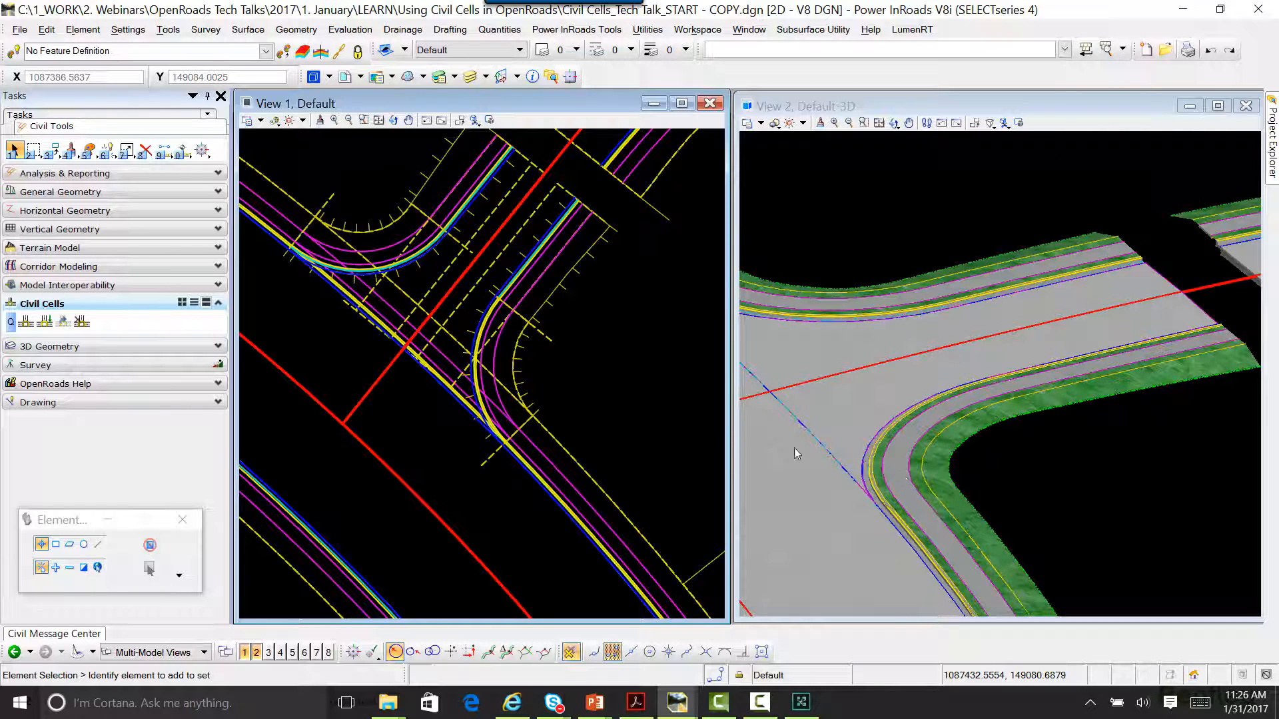
pyautogui.moveTo(609, 293); pyautogui.dragTo(526, 357, button='middle')
pyautogui.scroll(-2, 1041, 317)
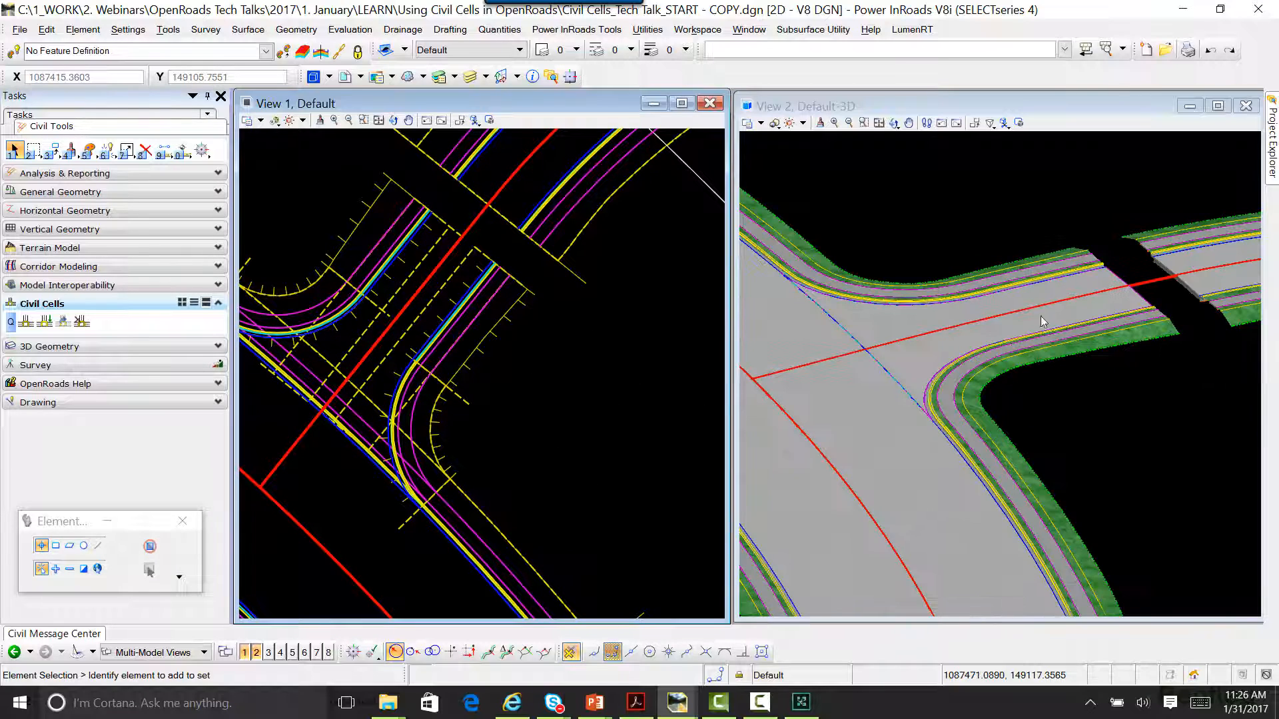
pyautogui.scroll(4, 1176, 327)
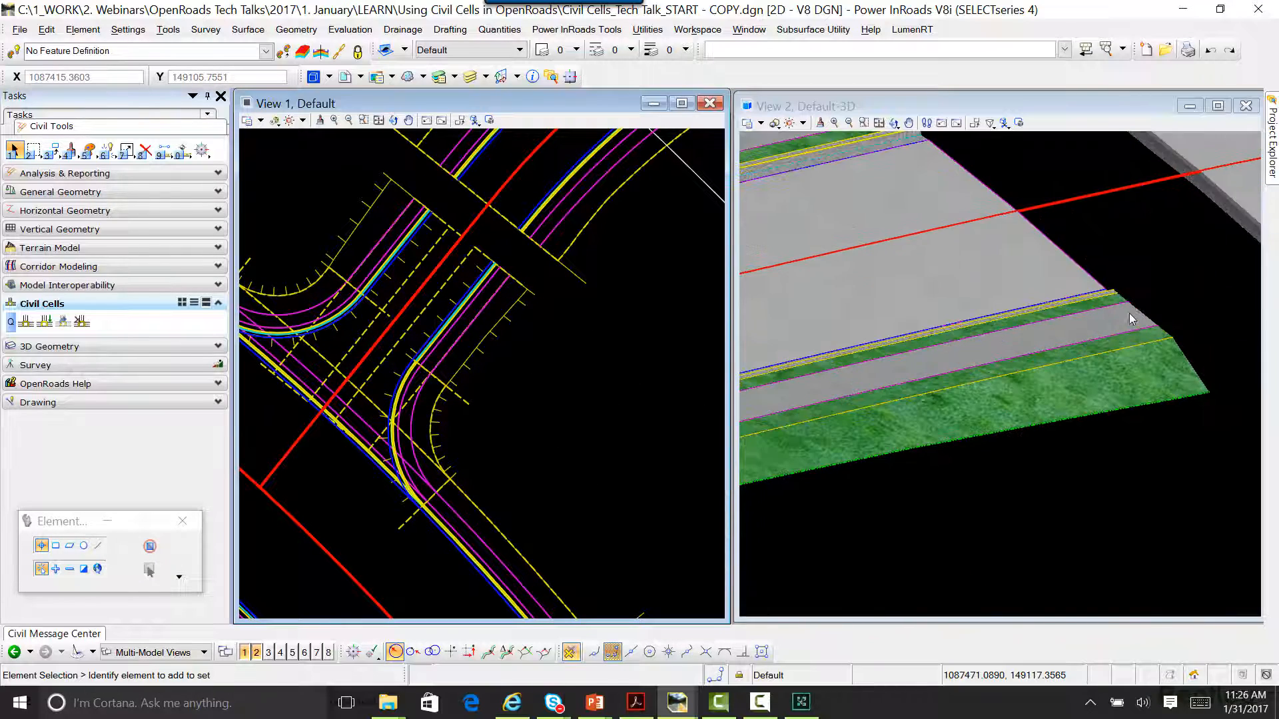
pyautogui.scroll(-2, 1066, 393)
pyautogui.scroll(3, 531, 239)
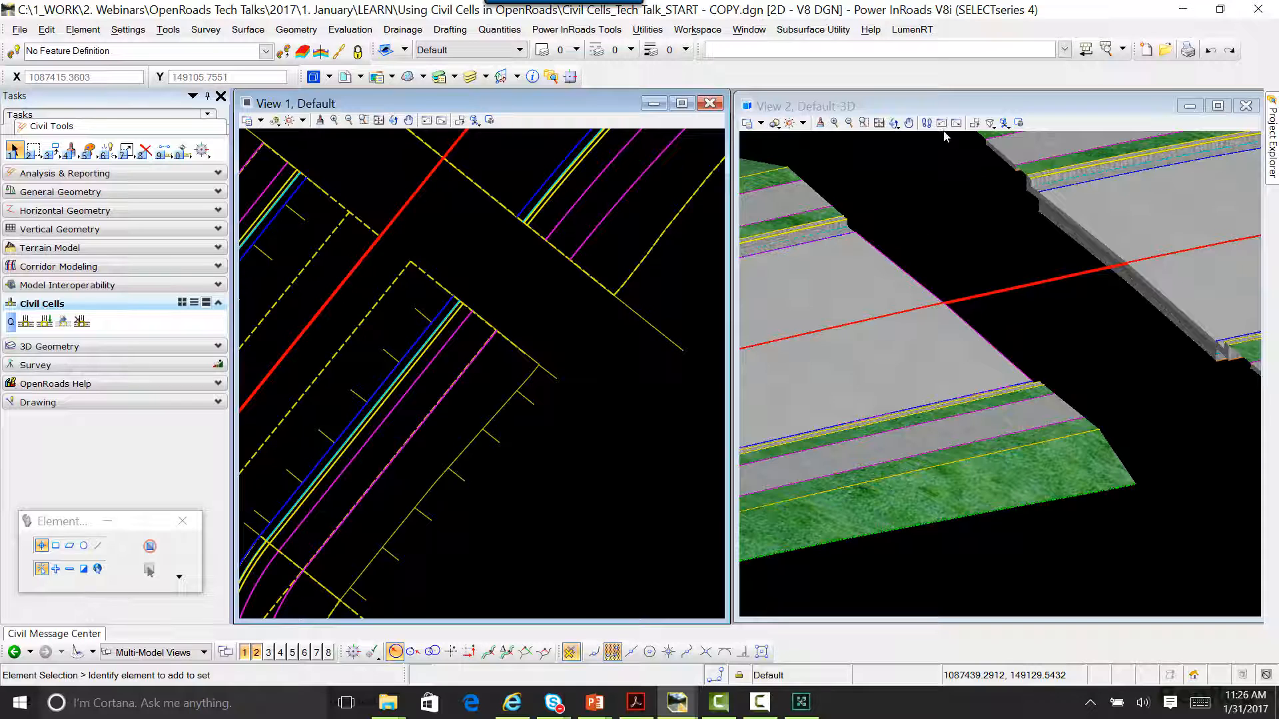
pyautogui.click(894, 123)
pyautogui.scroll(3, 1044, 226)
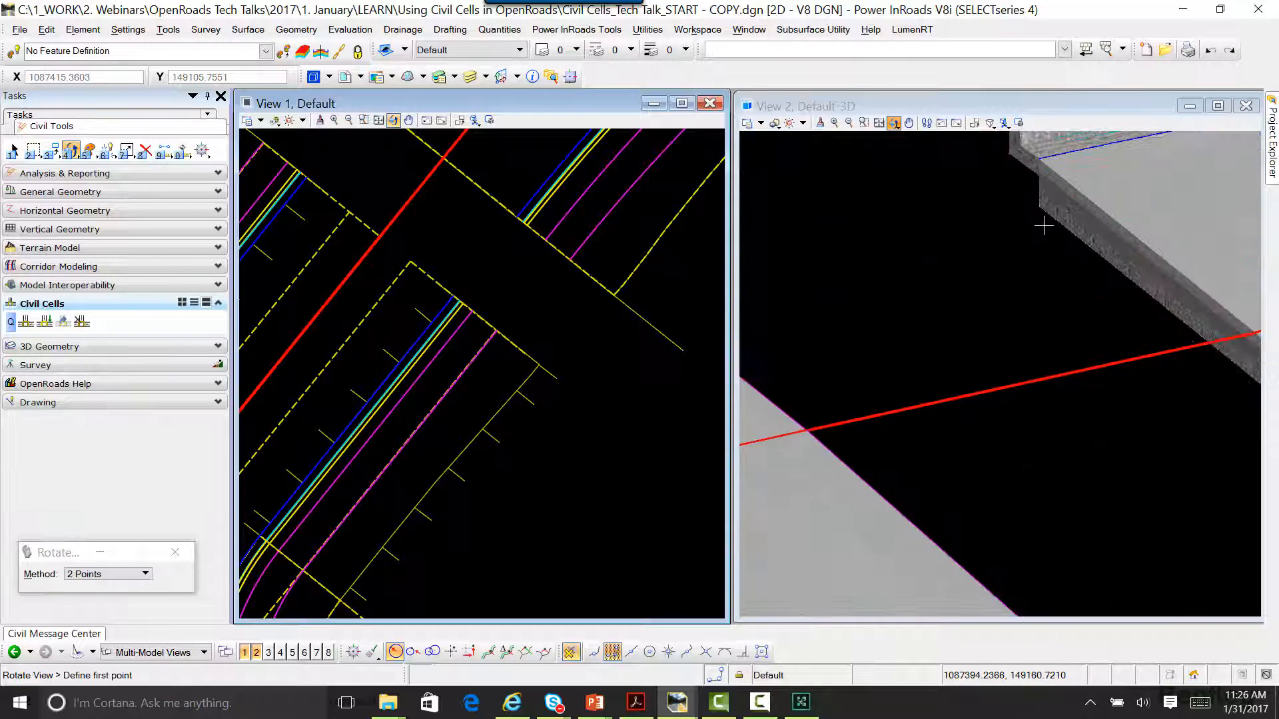
pyautogui.rightClick(1034, 229)
pyautogui.scroll(-3, 975, 385)
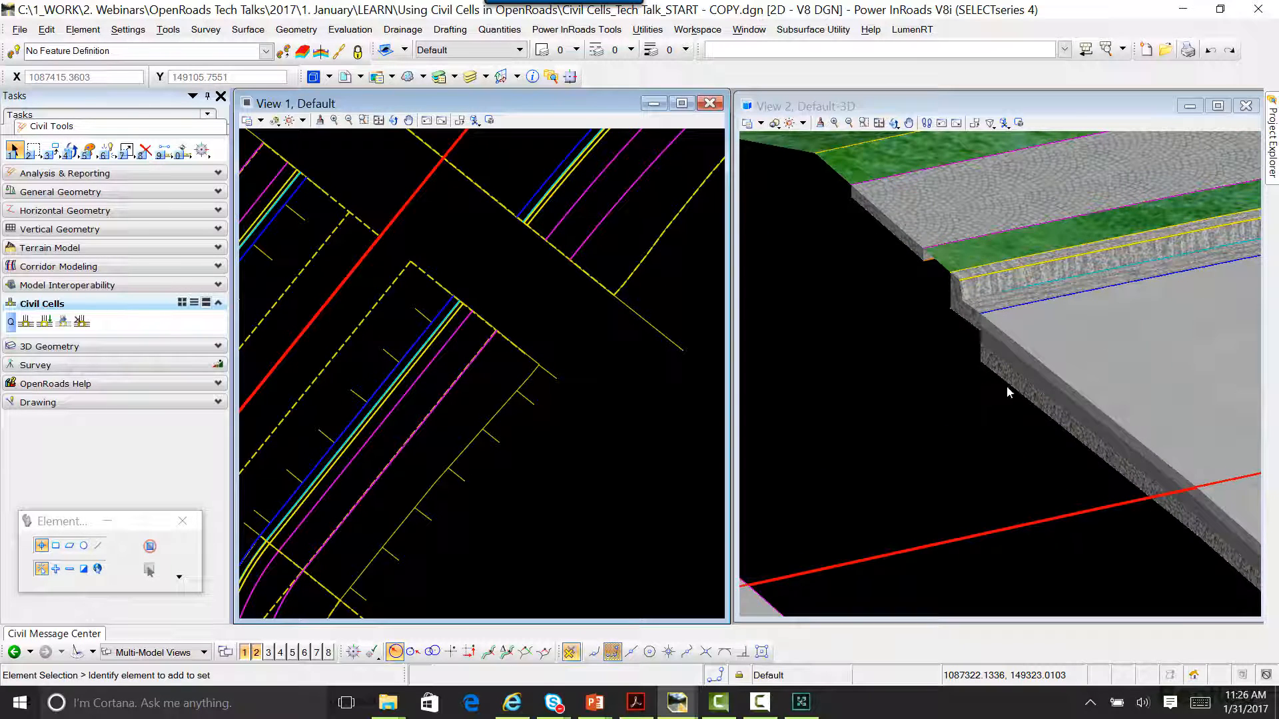
pyautogui.scroll(2, 1013, 392)
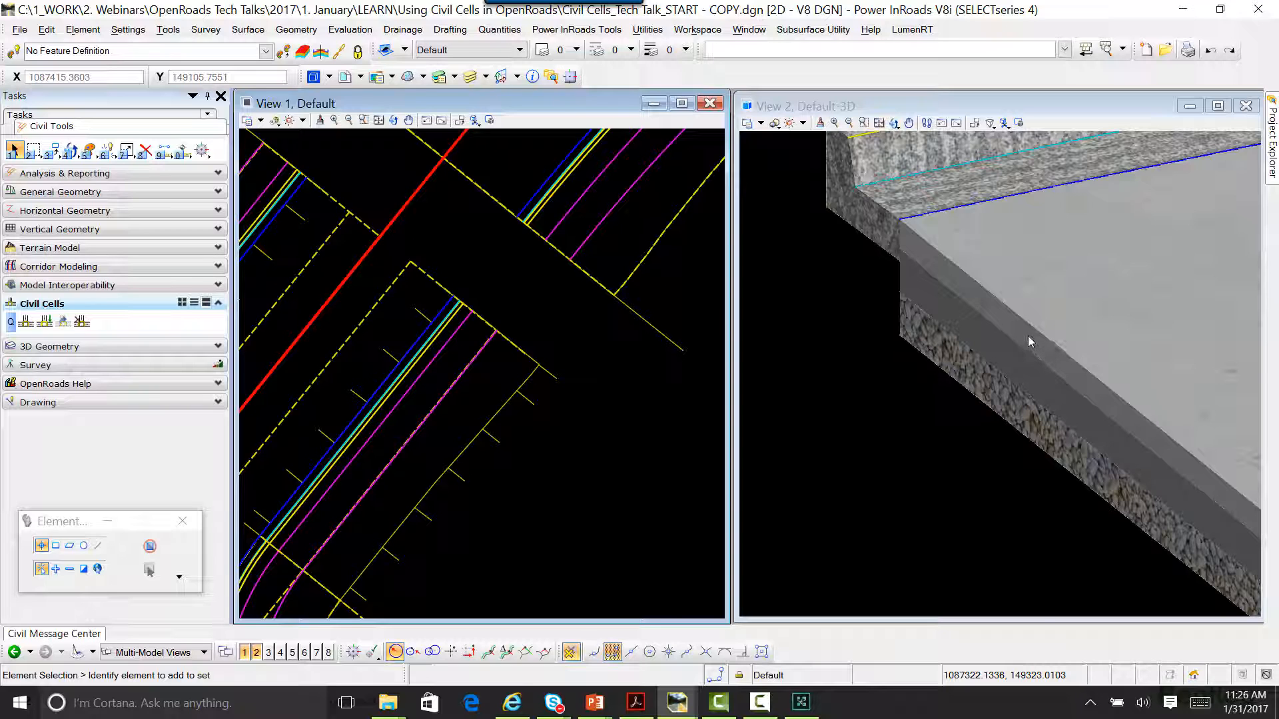
pyautogui.scroll(-3, 866, 385)
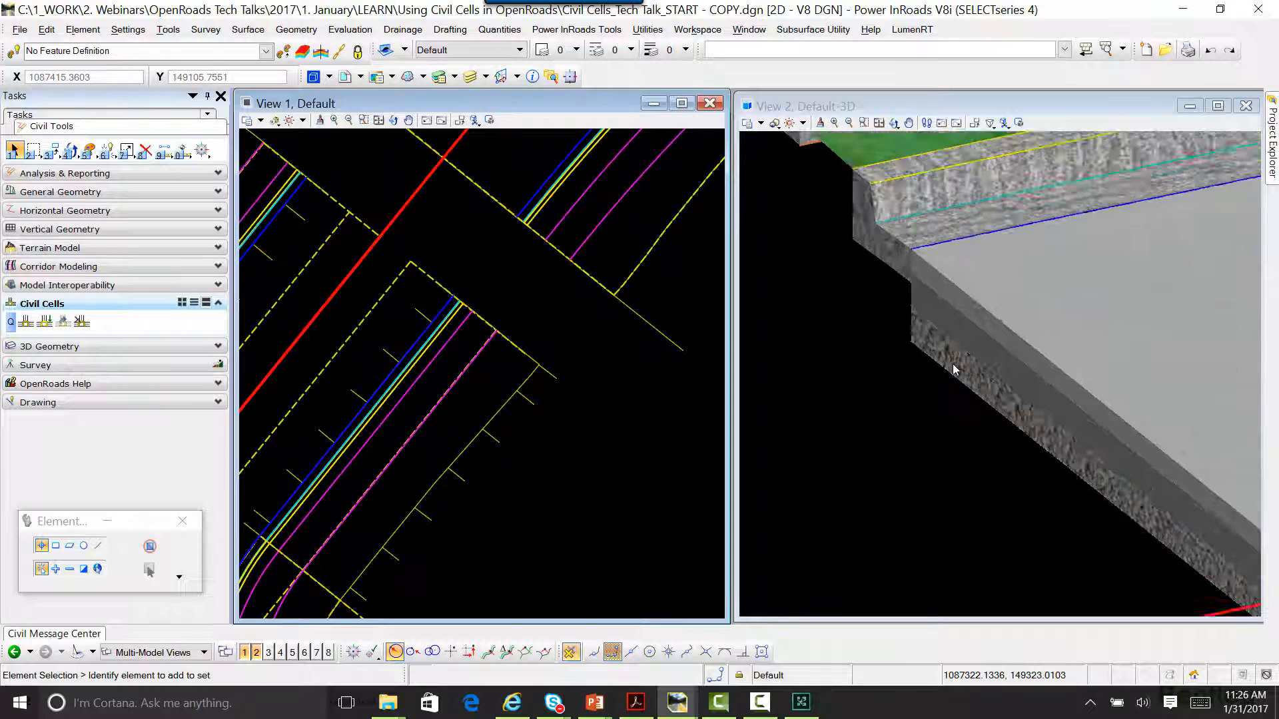
# Step: Rotate the 3D model to inspect the pavement and subbase layers at the intersection cell's cut end
pyautogui.click(894, 123)
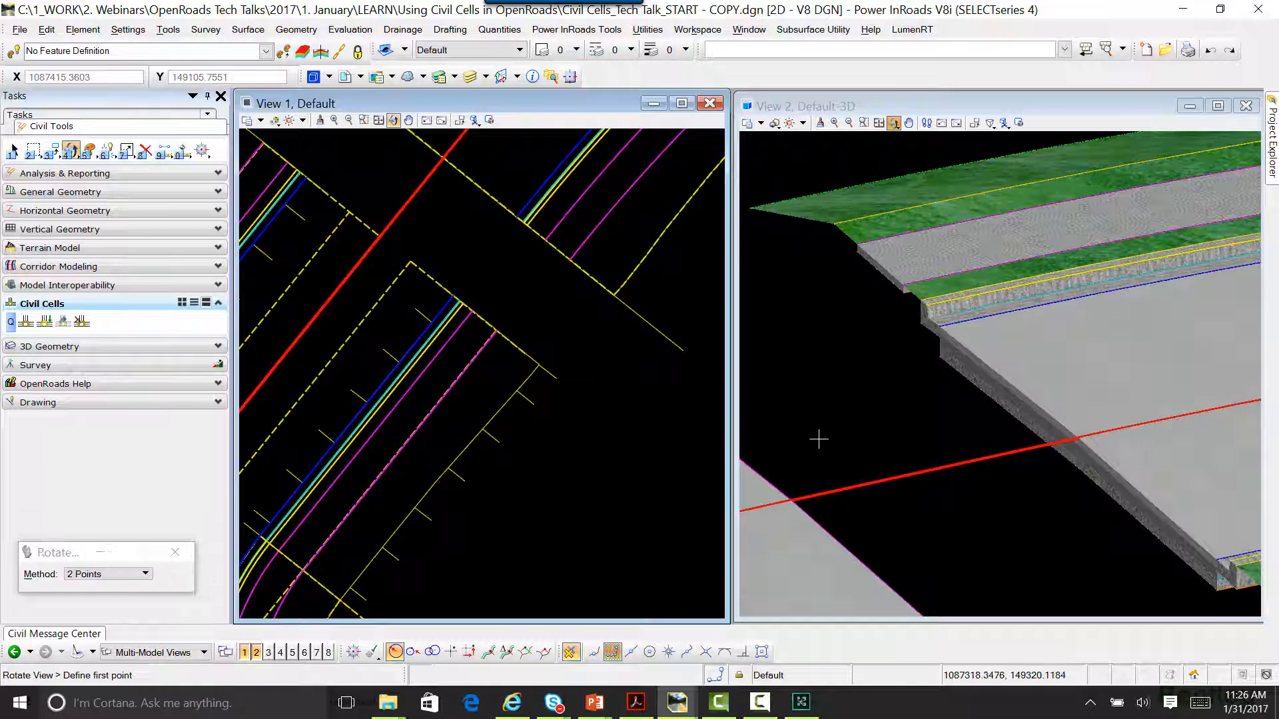
pyautogui.click(861, 145)
pyautogui.click(894, 123)
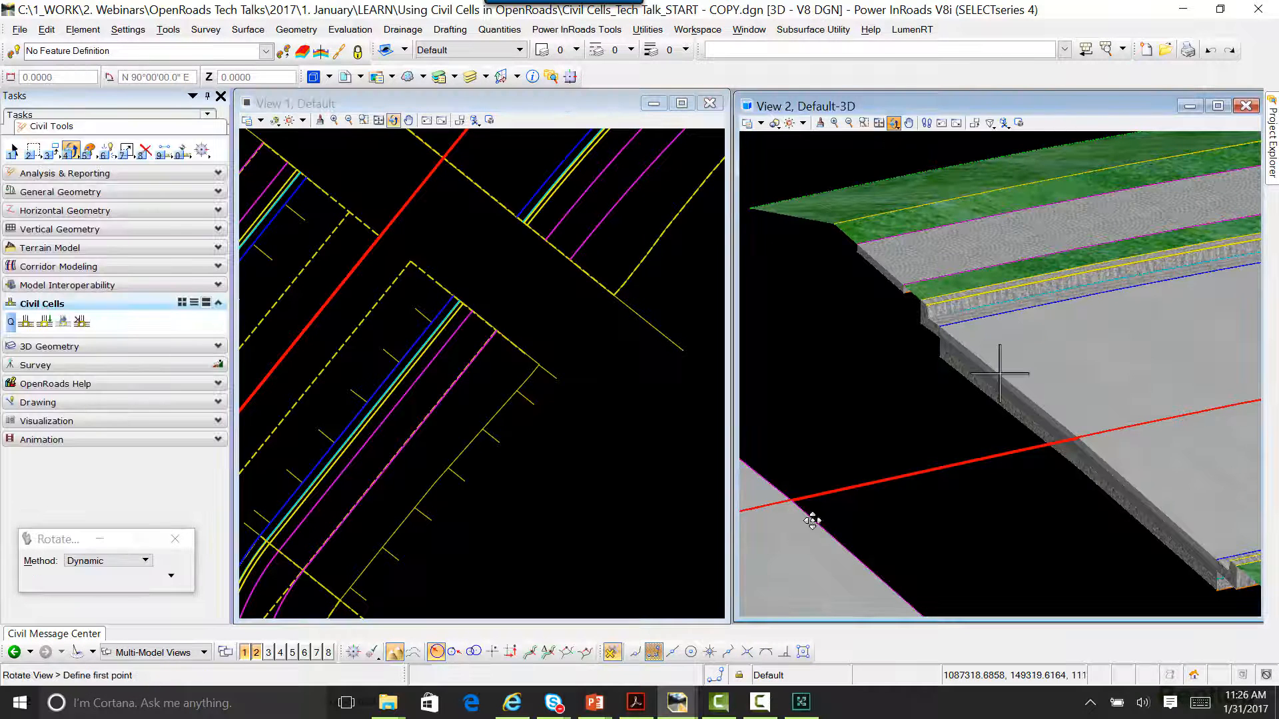
pyautogui.click(870, 466)
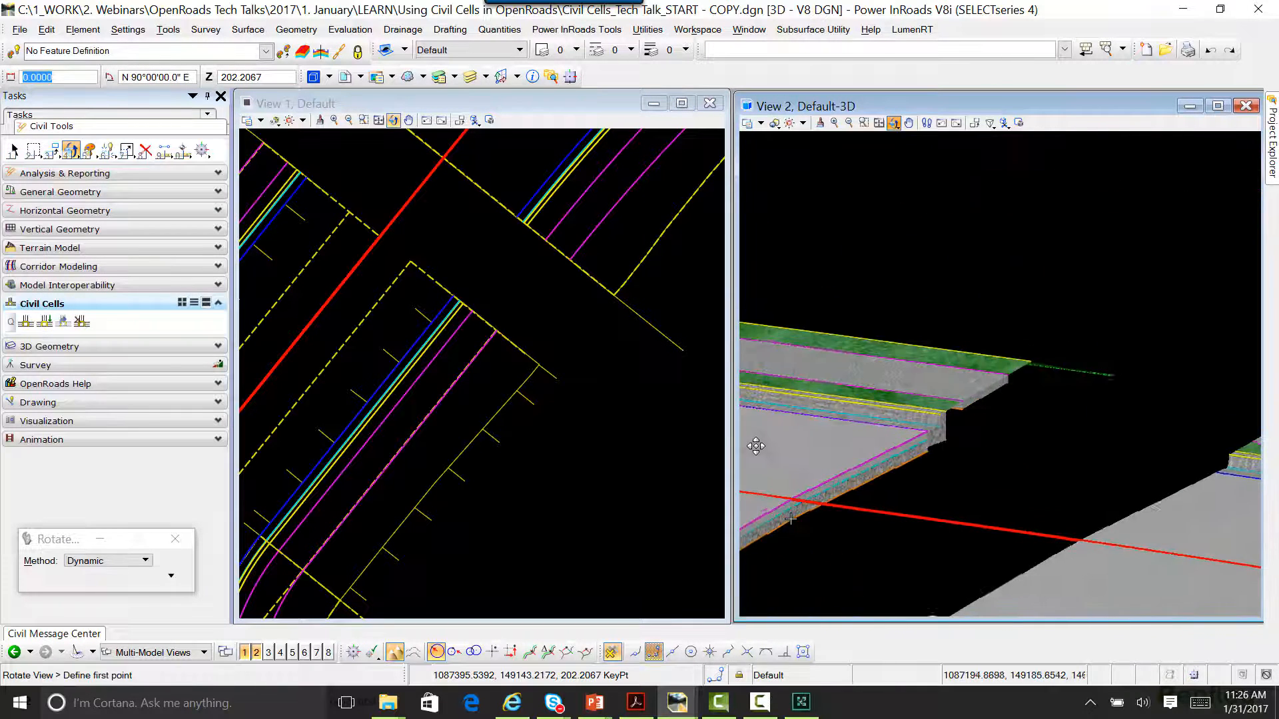
pyautogui.click(922, 491)
pyautogui.scroll(5, 922, 491)
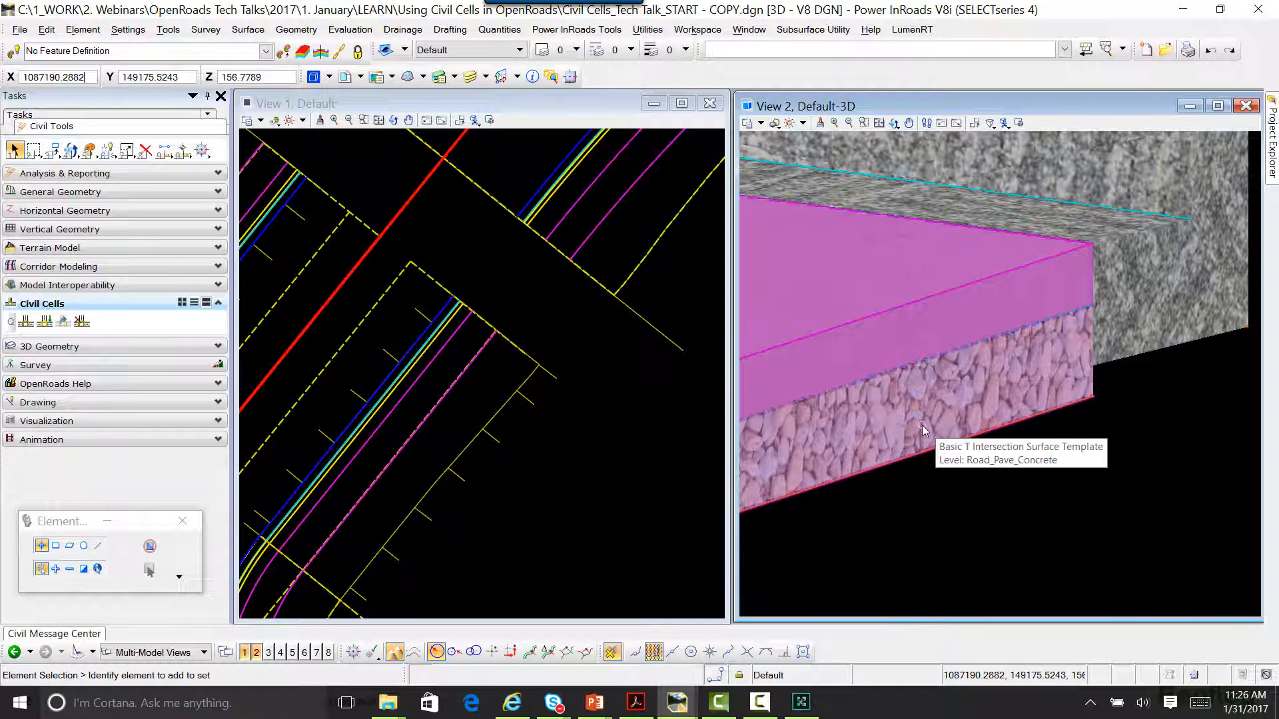
pyautogui.scroll(-4, 977, 505)
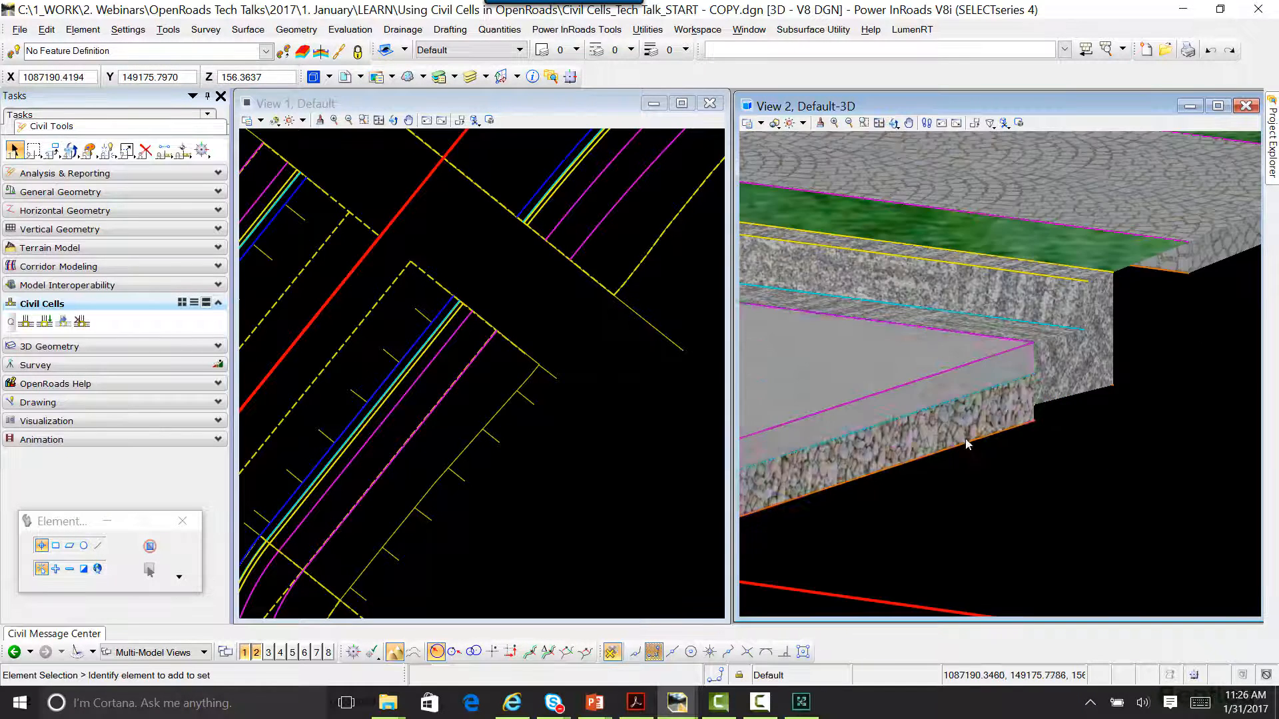
pyautogui.scroll(-3, 1026, 382)
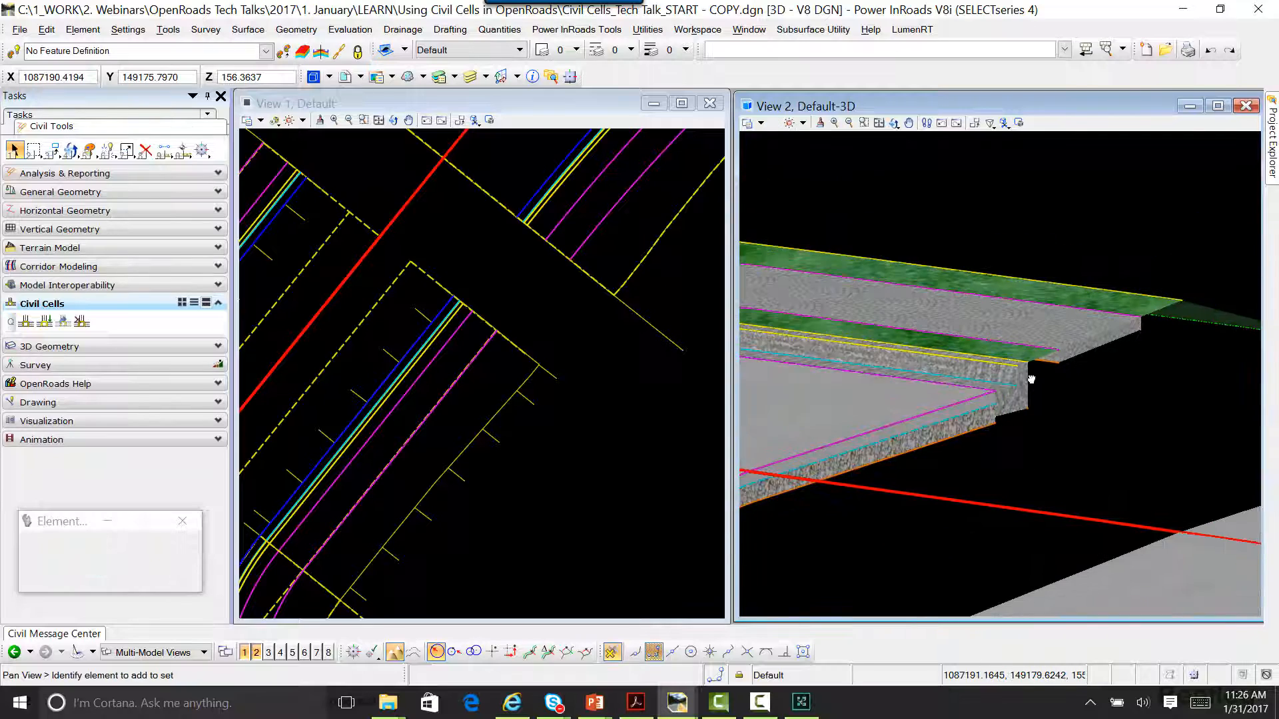
# Step: Compare the pavement layers on both sides of the gap by turning the 3D model between the side road and the intersection
pyautogui.click(894, 123)
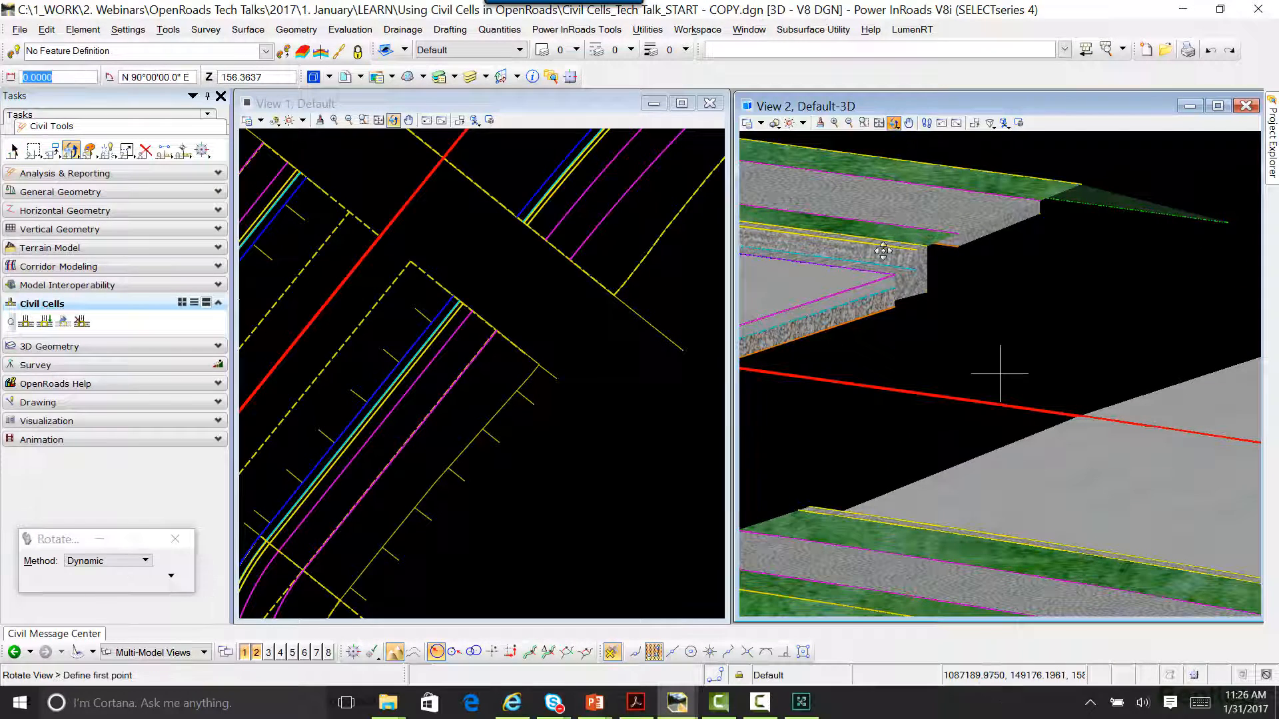
pyautogui.keyDown('shift'); pyautogui.moveTo(876, 277); pyautogui.dragTo(902, 314, button='middle'); pyautogui.keyUp('shift')
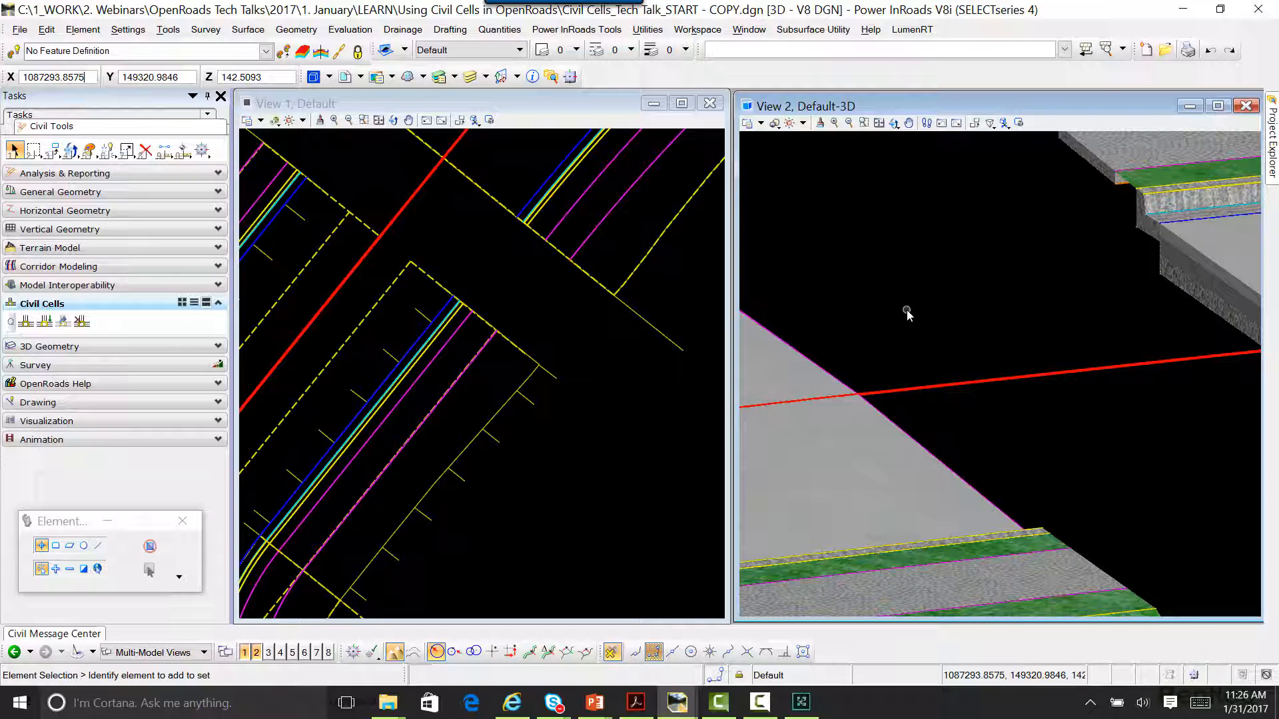
pyautogui.scroll(-2, 906, 314)
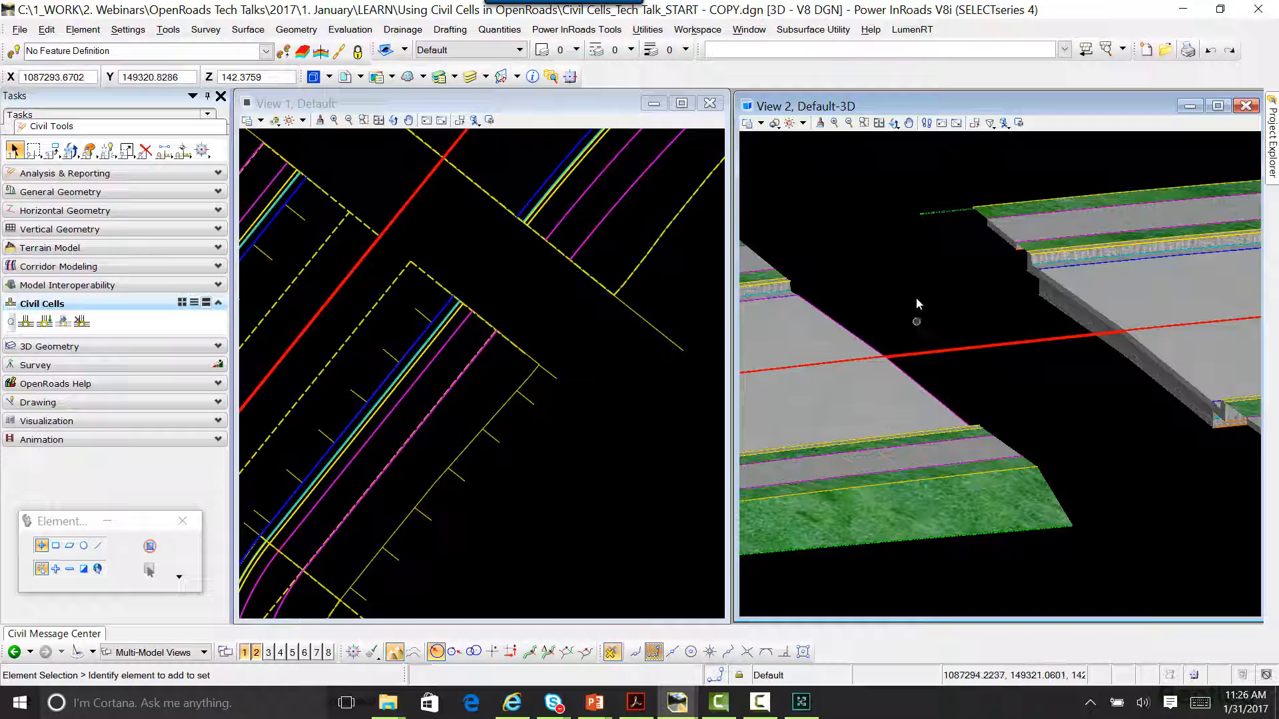
pyautogui.click(894, 123)
pyautogui.click(910, 136)
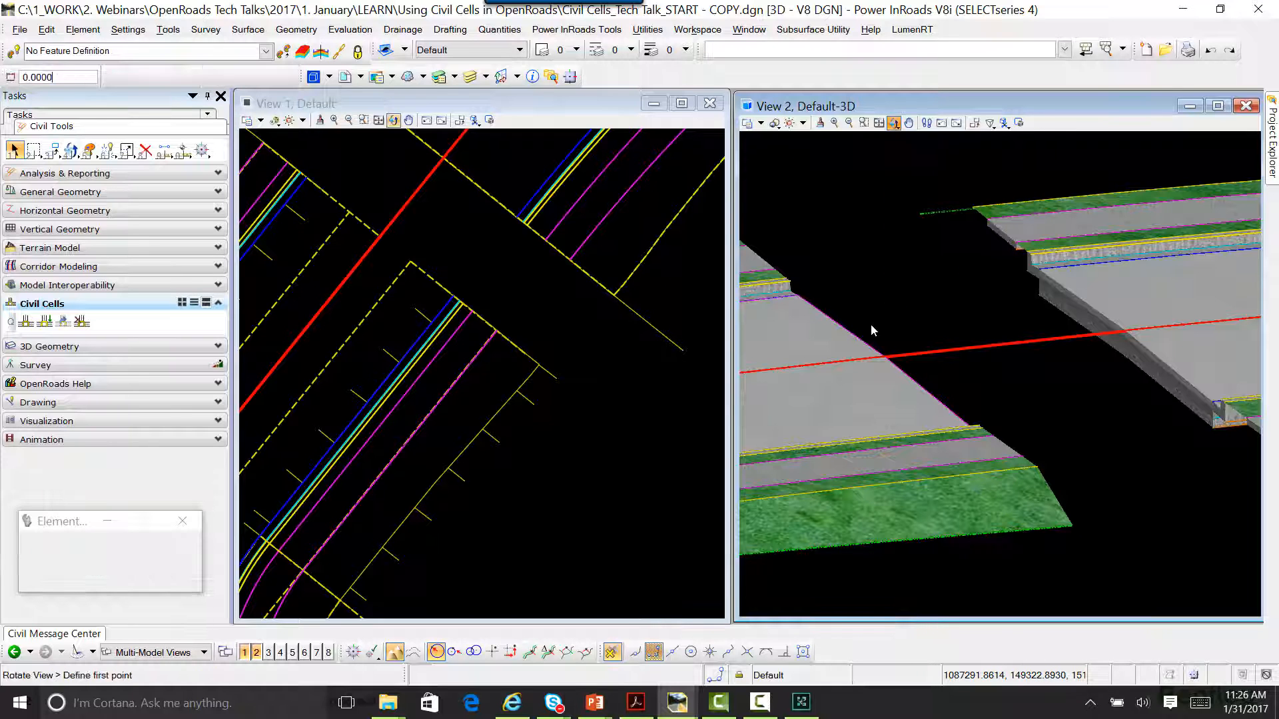
pyautogui.moveTo(858, 343); pyautogui.dragTo(885, 357)
pyautogui.moveTo(988, 373); pyautogui.dragTo(835, 356)
pyautogui.rightClick(980, 367)
pyautogui.scroll(2, 967, 353)
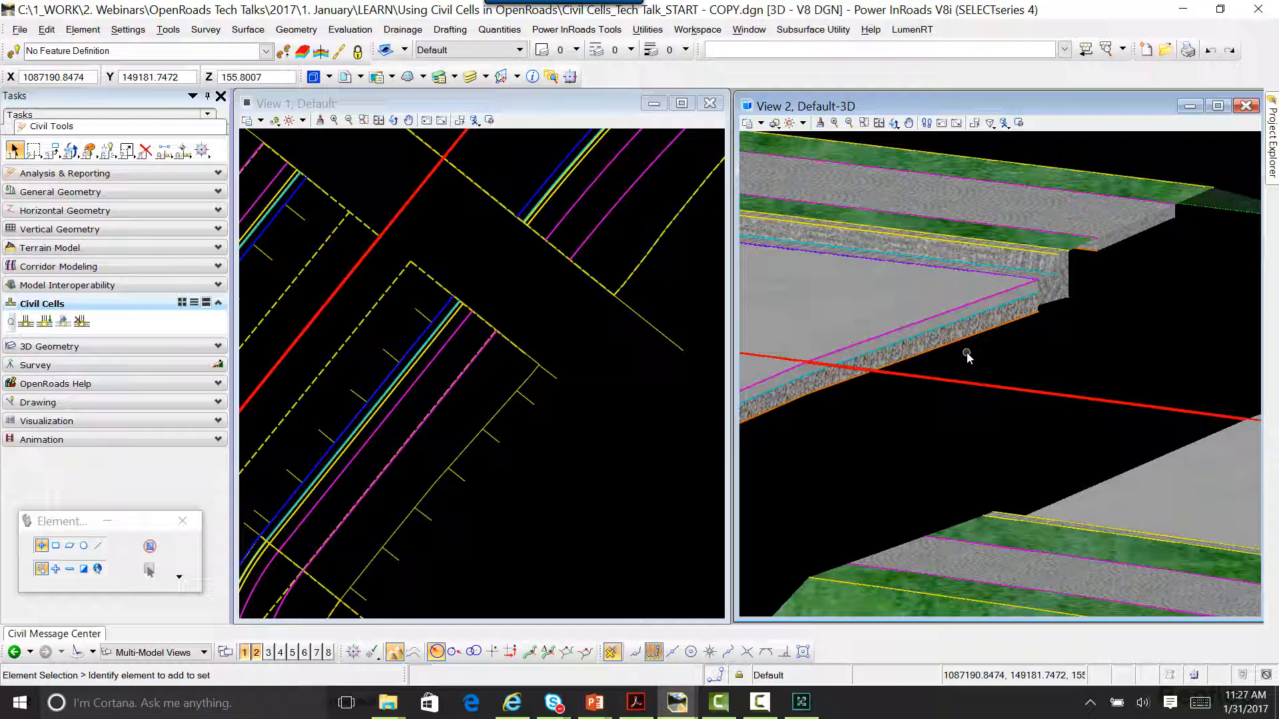
pyautogui.scroll(1, 604, 392)
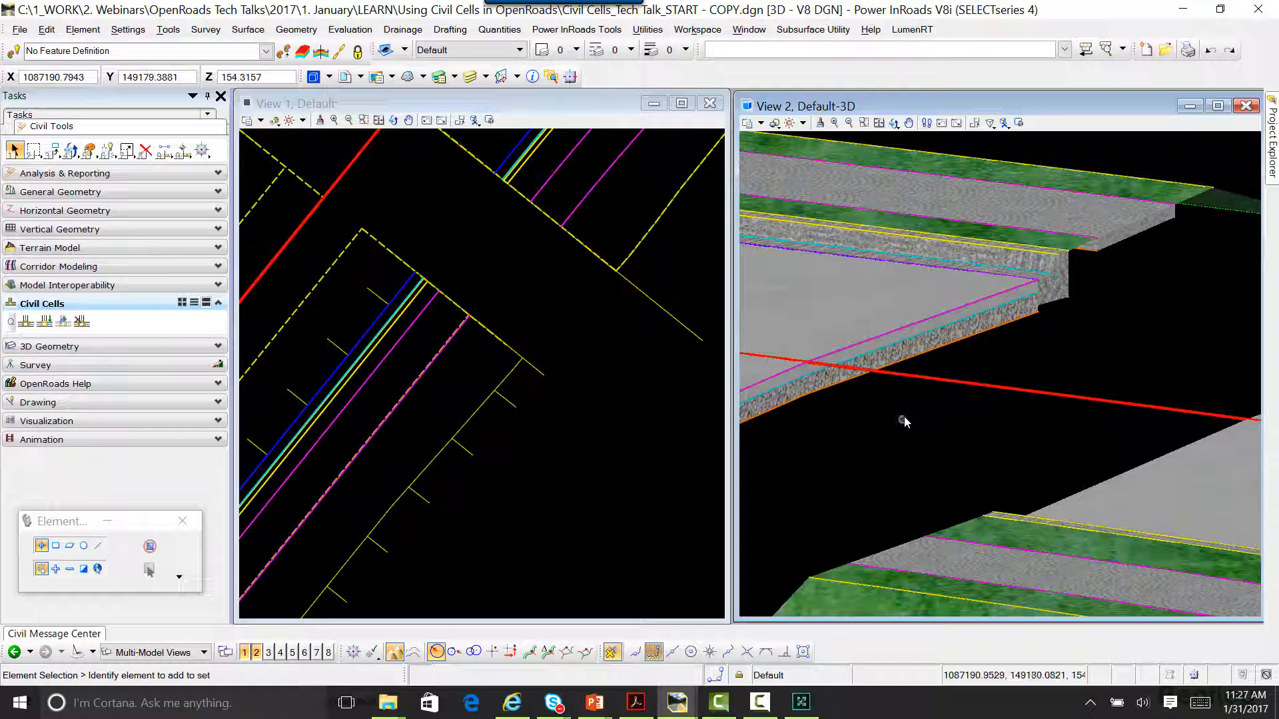
pyautogui.scroll(-1, 934, 381)
pyautogui.scroll(2, 913, 349)
pyautogui.moveTo(940, 347); pyautogui.dragTo(1103, 357, button='middle')
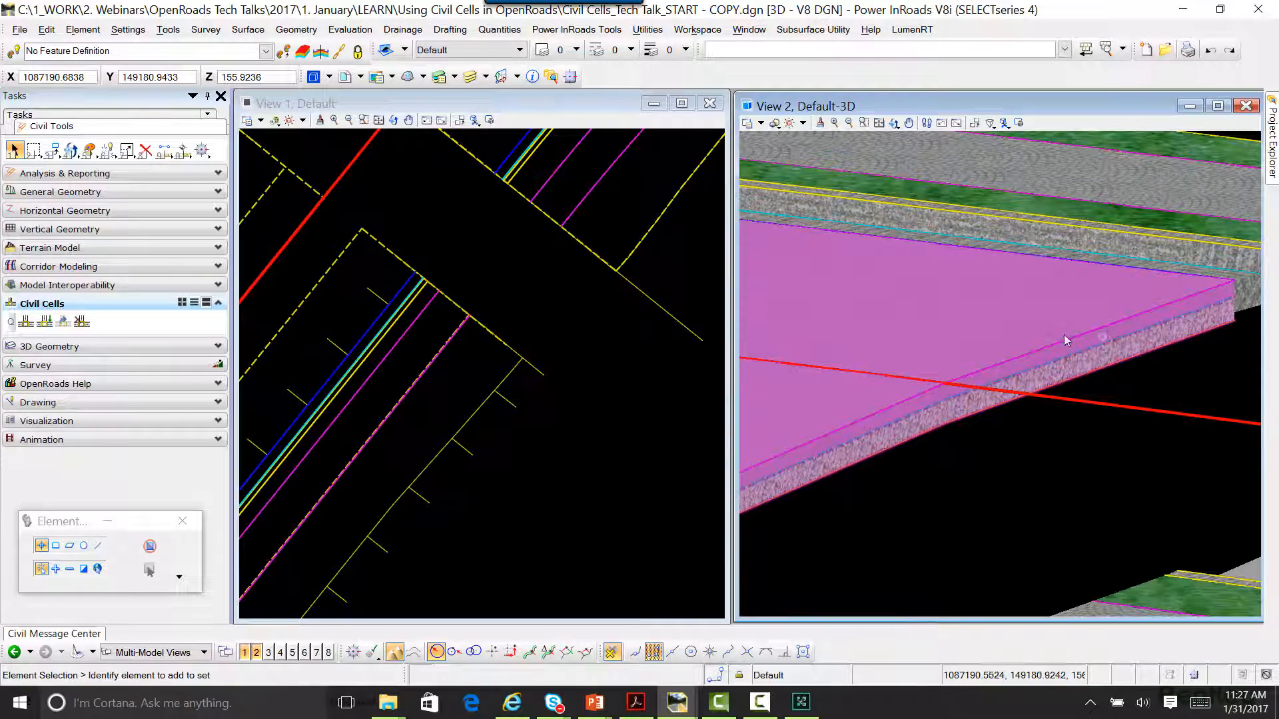
# Step: Change the intersection surface's template to 2 Lane Urban Curb and Gutter with Sidewalk from the Urban templates
pyautogui.click(990, 325)
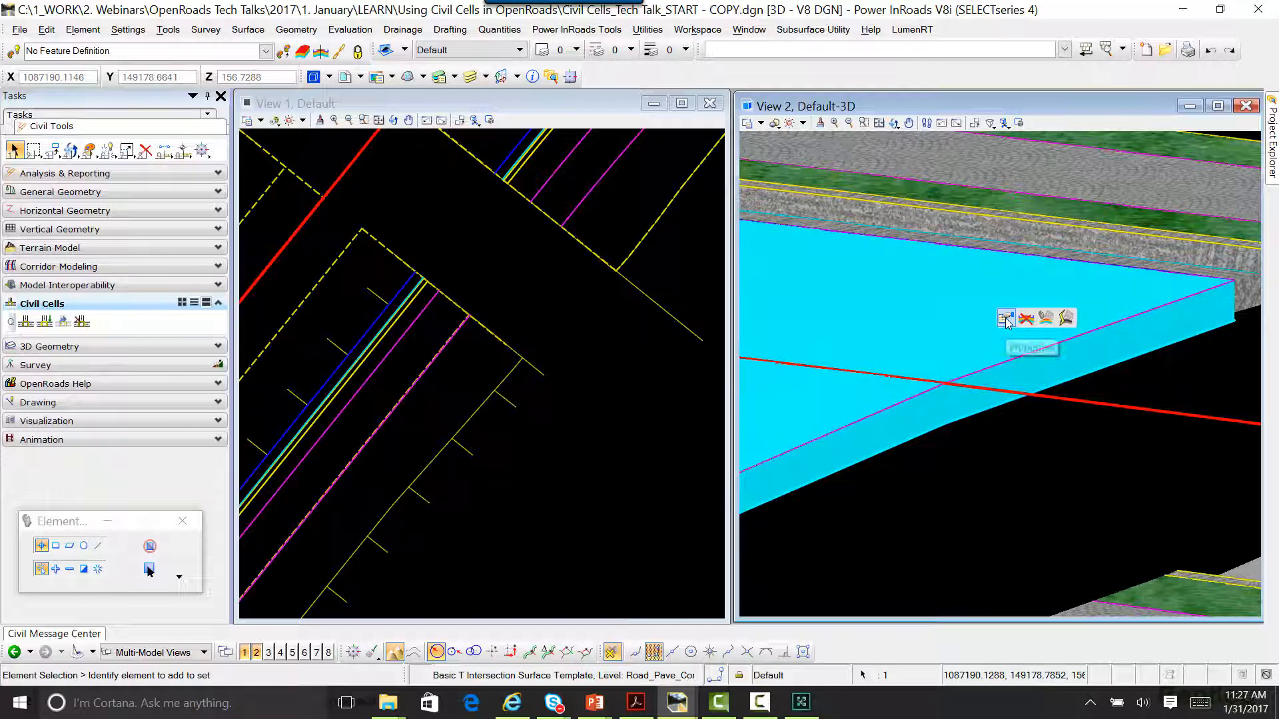
pyautogui.click(1006, 320)
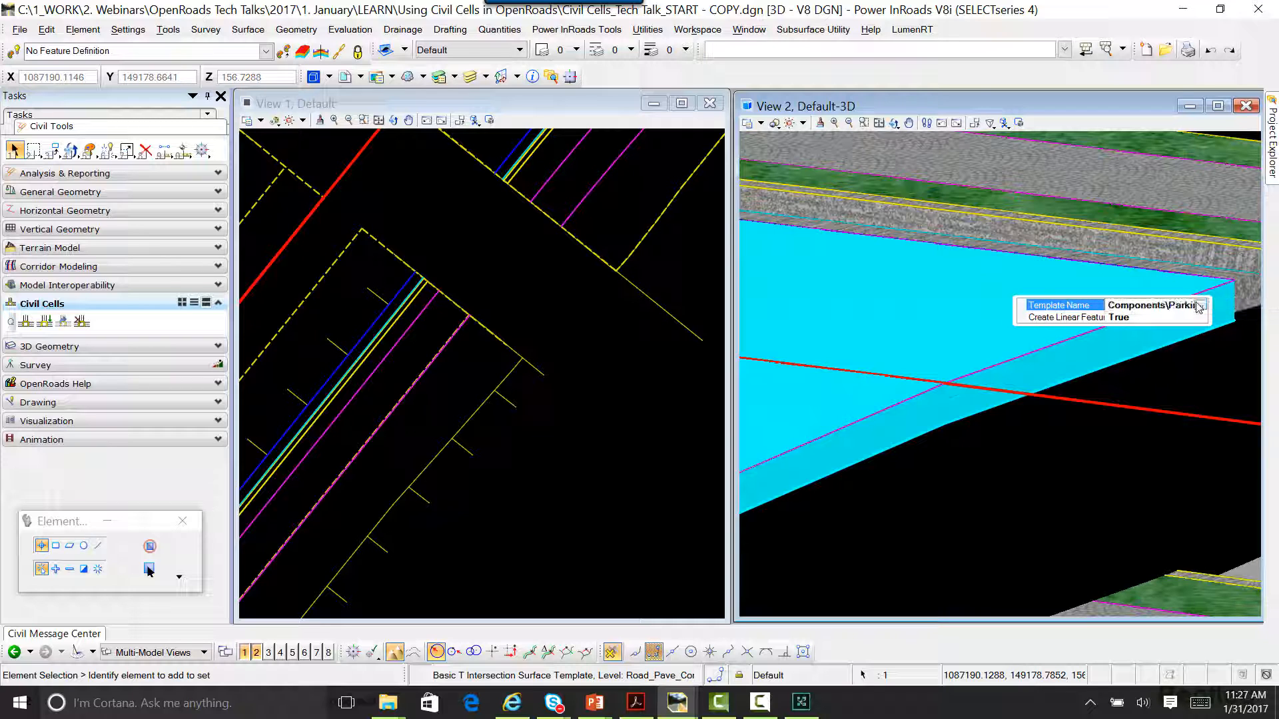
pyautogui.click(1201, 307)
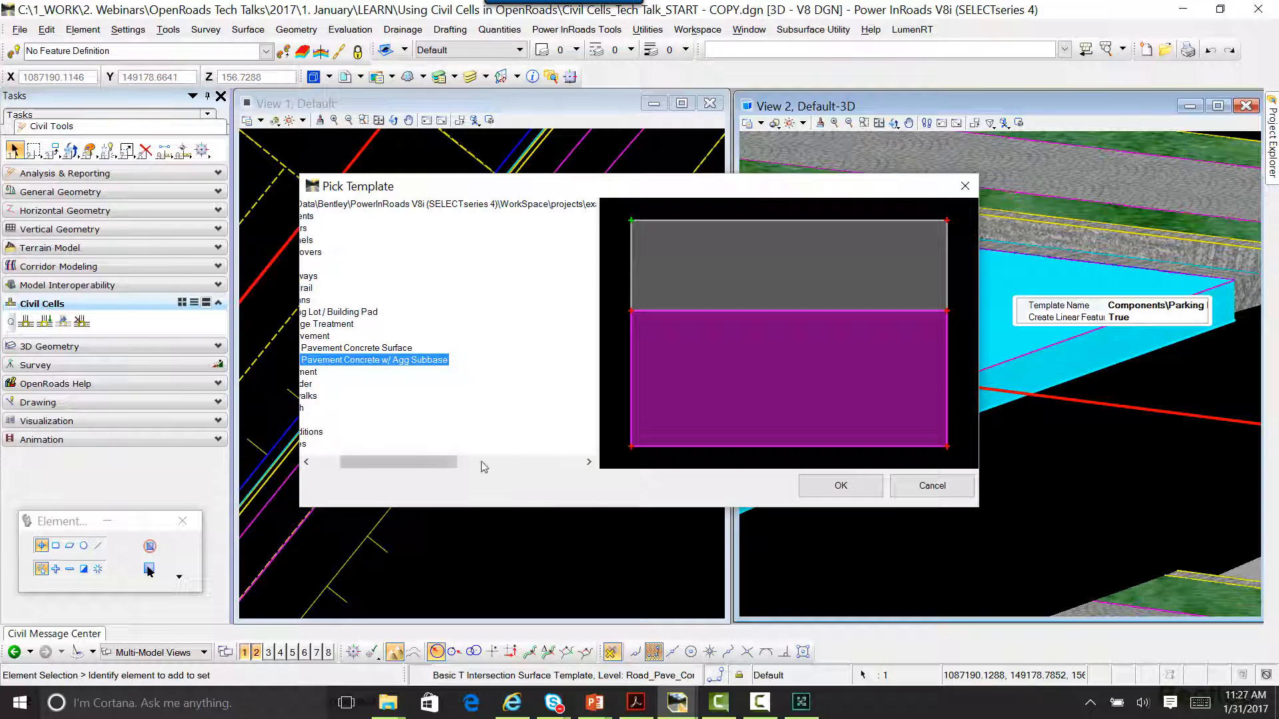
pyautogui.moveTo(434, 463); pyautogui.dragTo(409, 463)
pyautogui.click(333, 312)
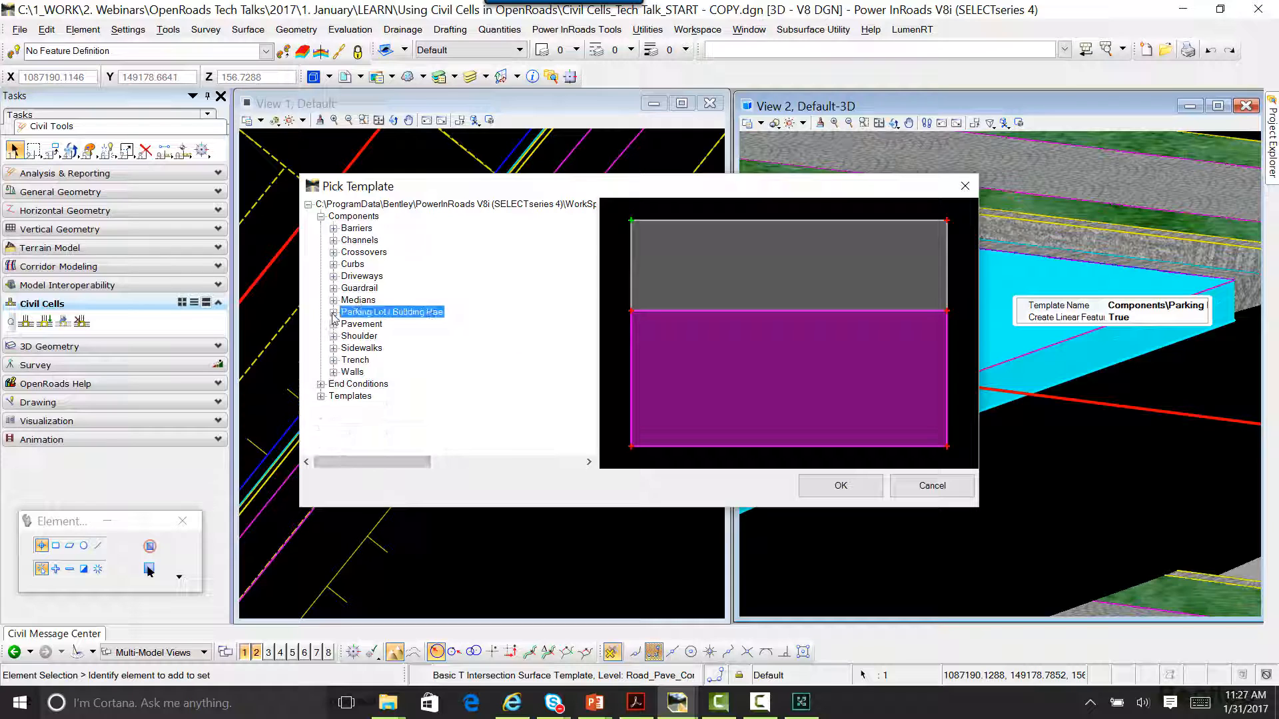
pyautogui.click(320, 217)
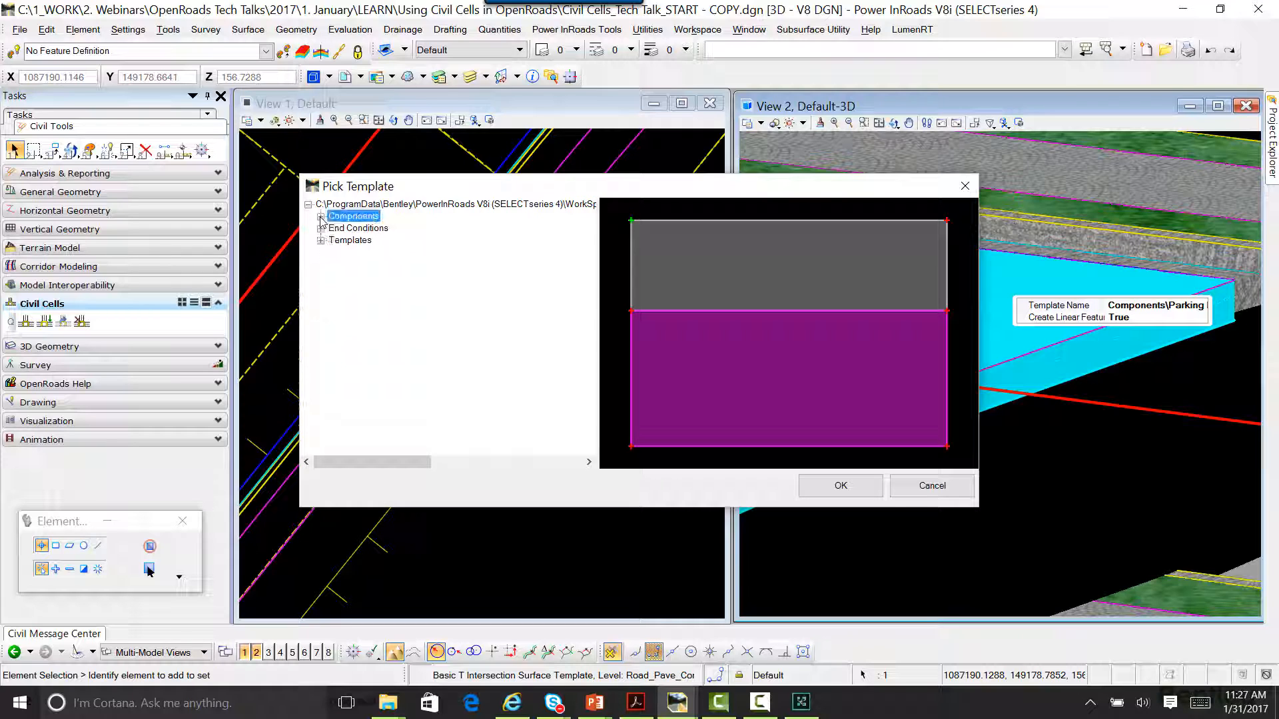
pyautogui.click(320, 240)
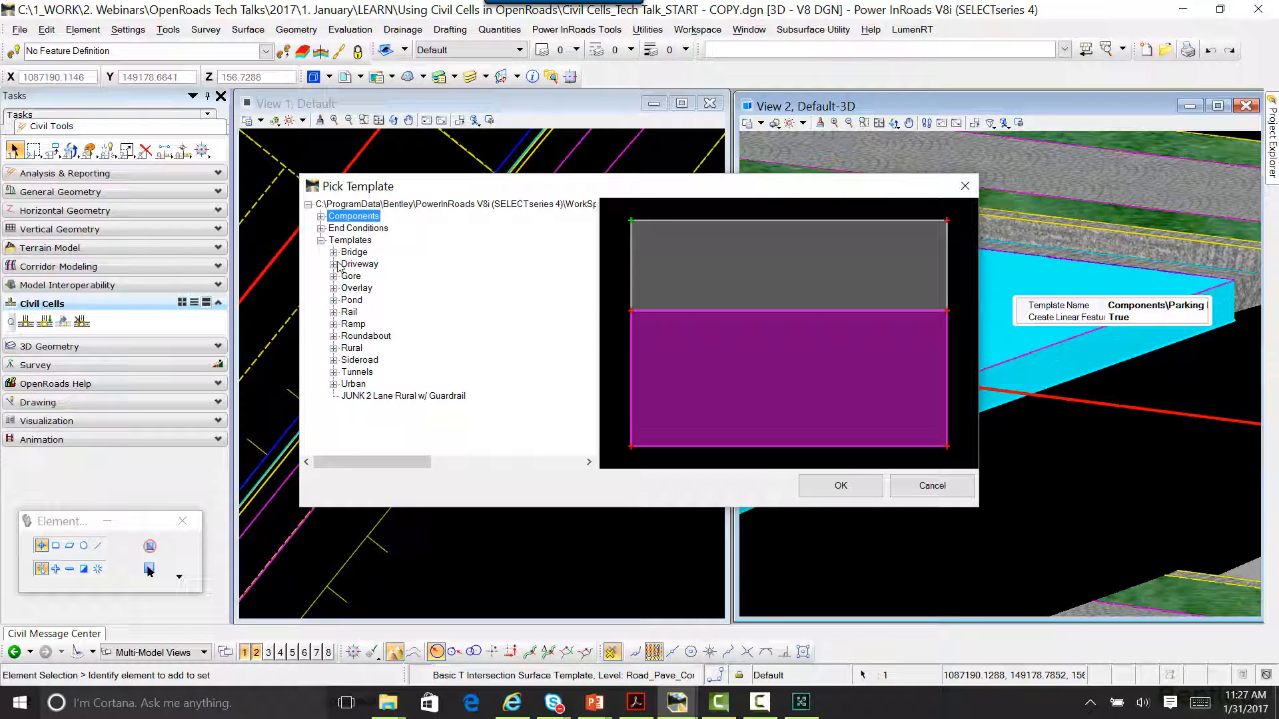
pyautogui.click(333, 385)
pyautogui.click(410, 373)
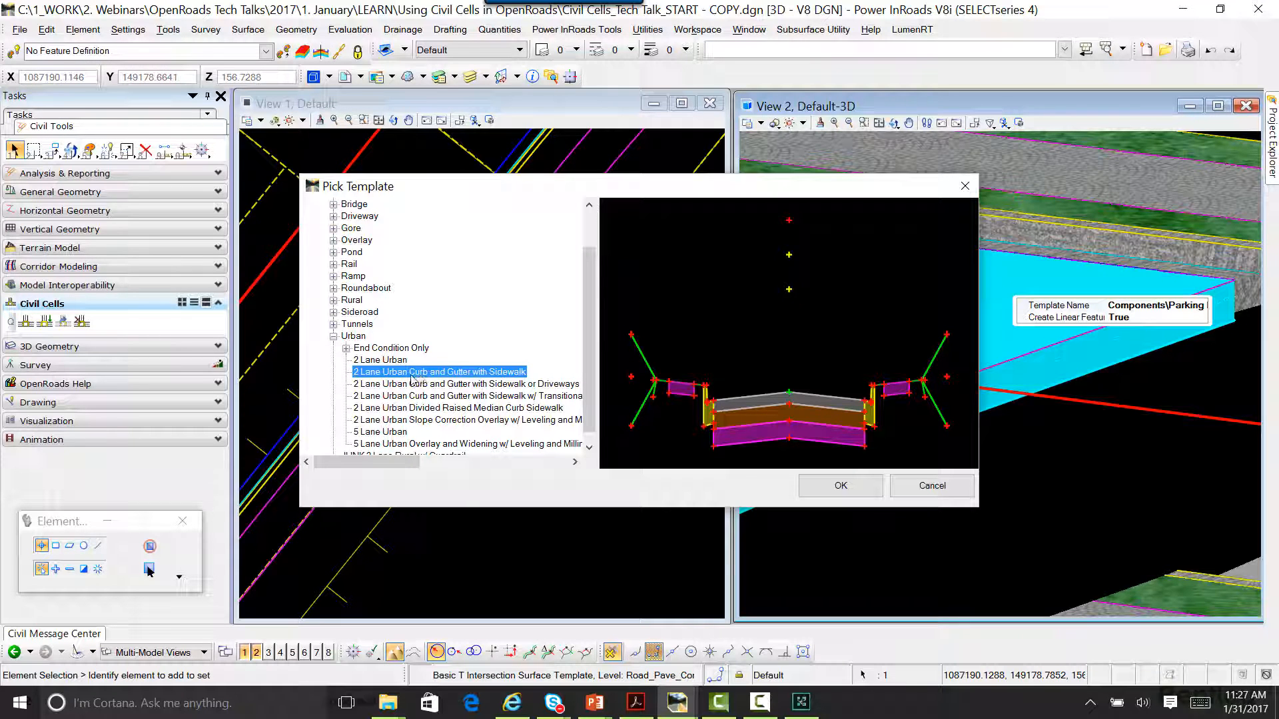
pyautogui.click(841, 486)
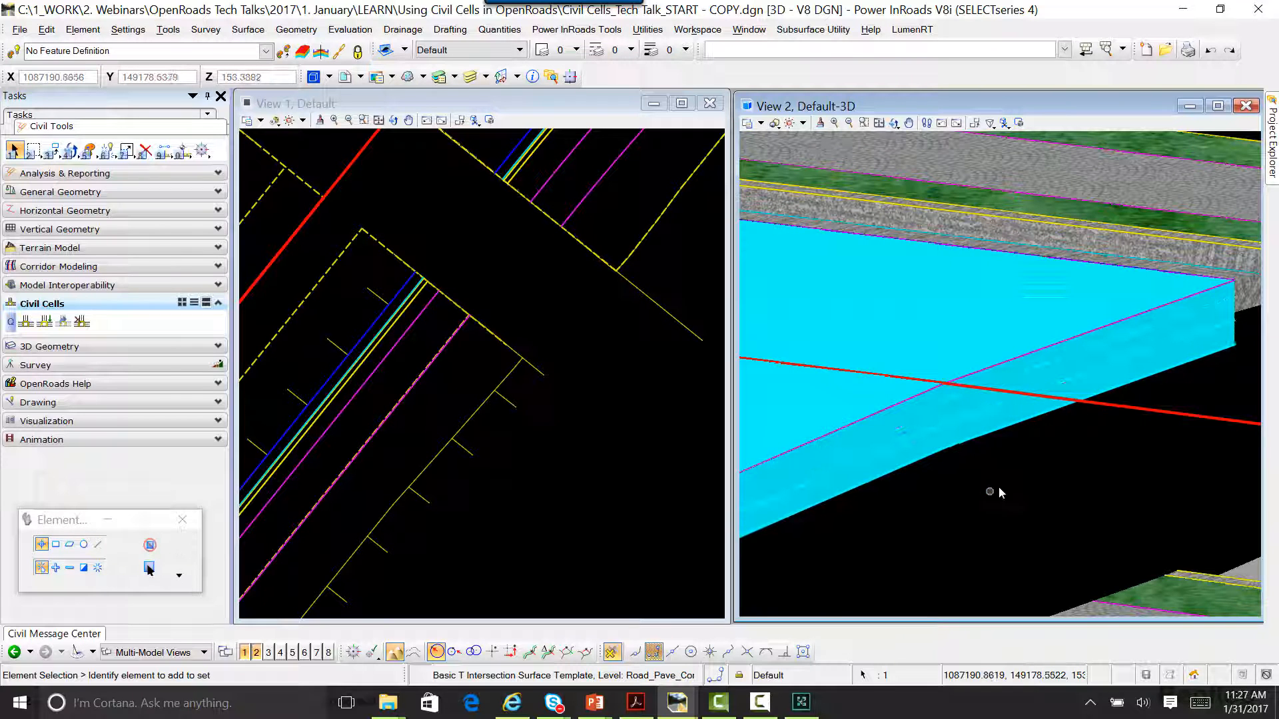
# Step: Inspect the intersection's updated pavement layers in 3D and the remaining gap to the North St. corridor
pyautogui.scroll(1, 1173, 373)
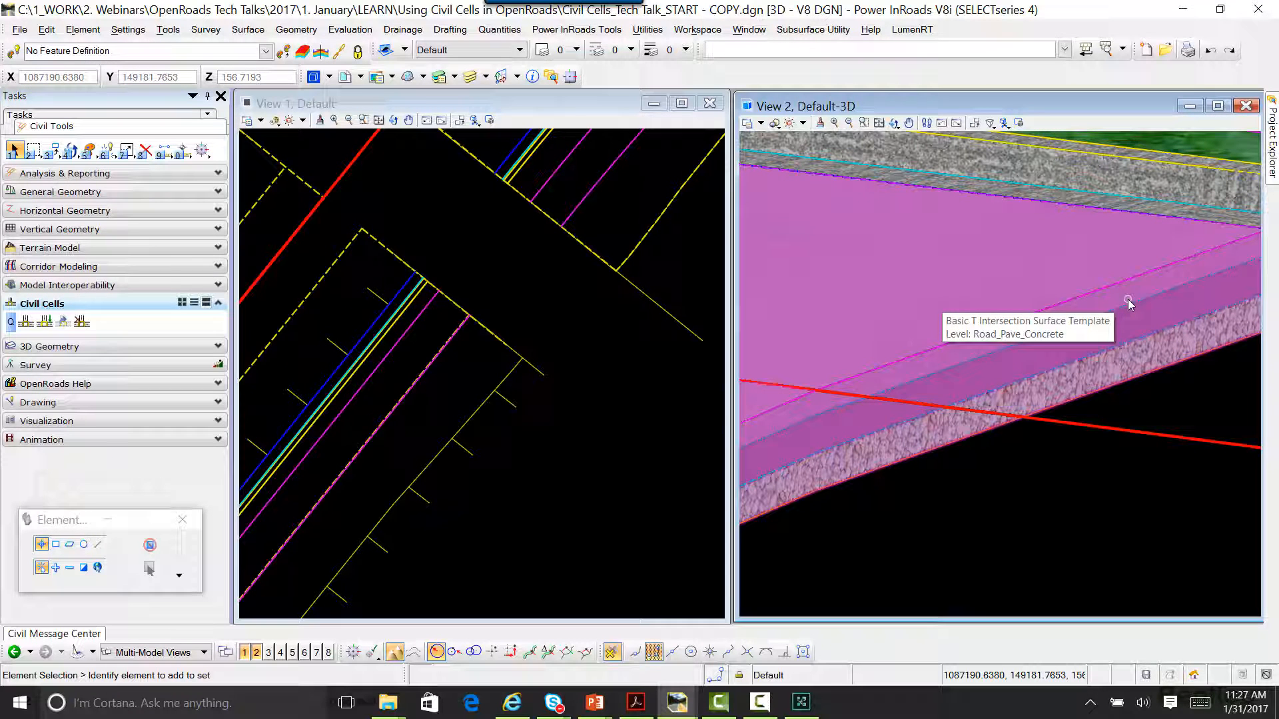
pyautogui.scroll(-2, 1039, 400)
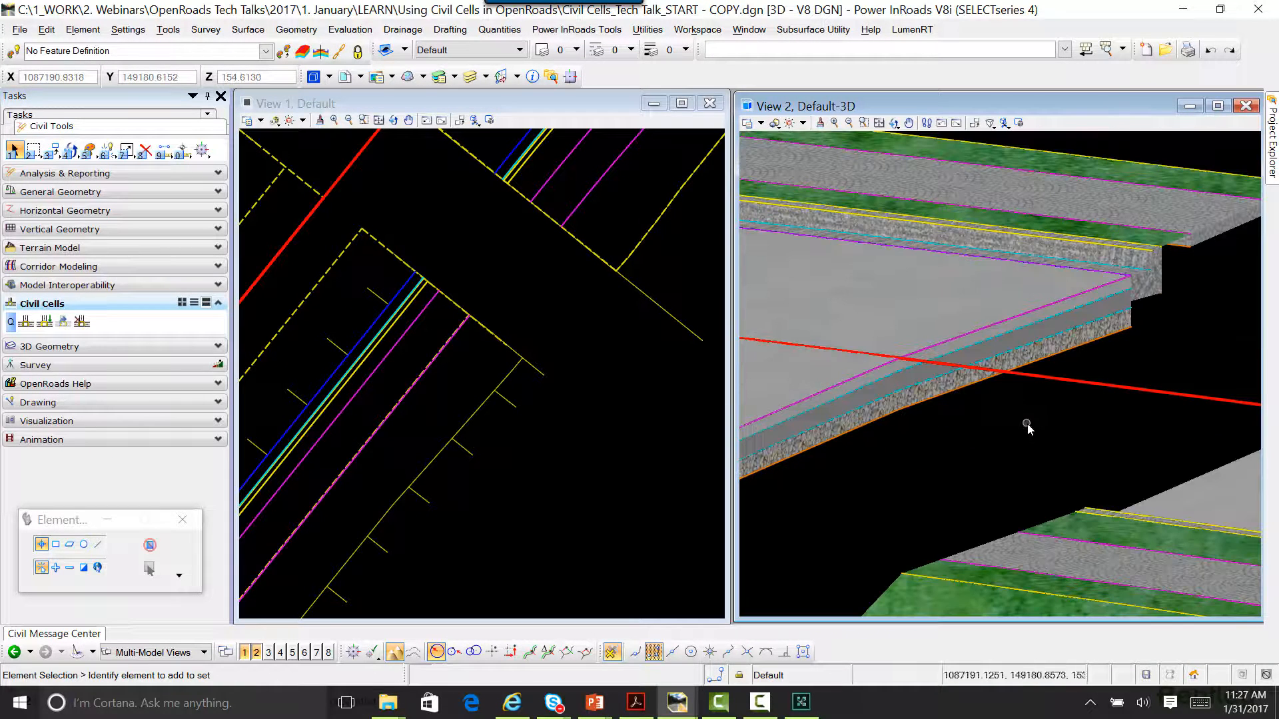
pyautogui.moveTo(1026, 427); pyautogui.dragTo(910, 361, button='middle')
pyautogui.click(894, 123)
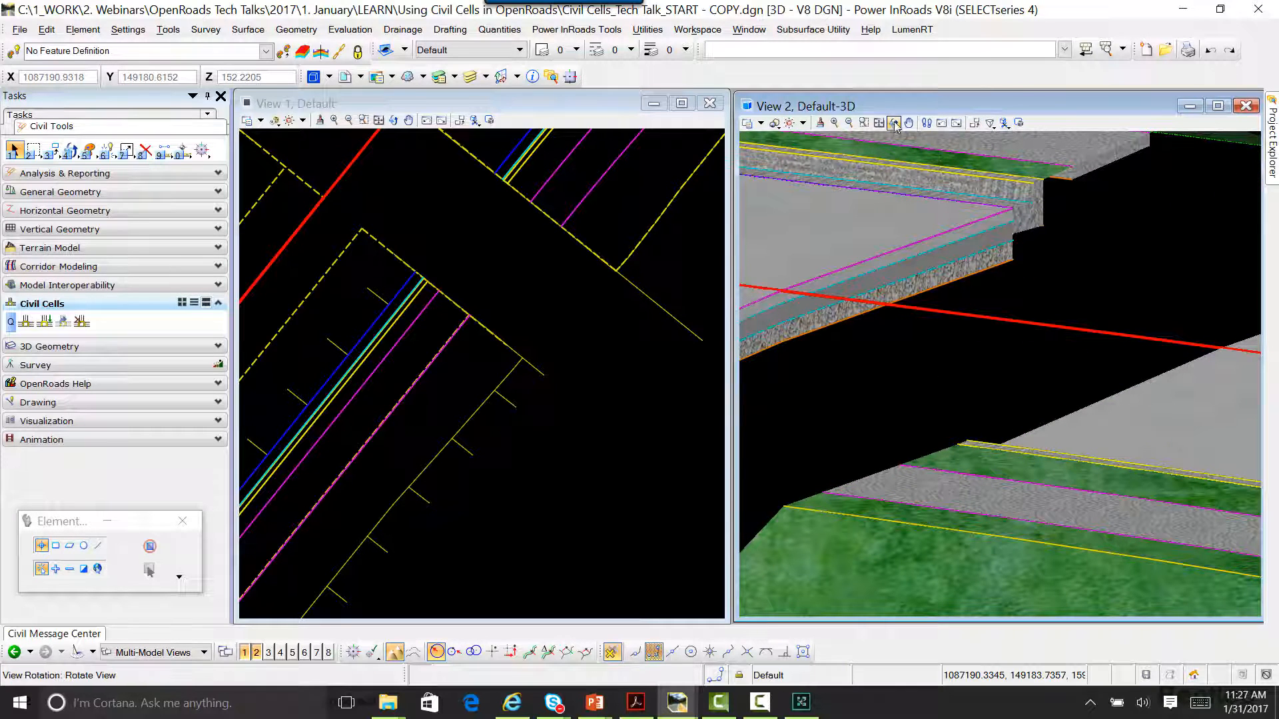
pyautogui.scroll(-4, 941, 368)
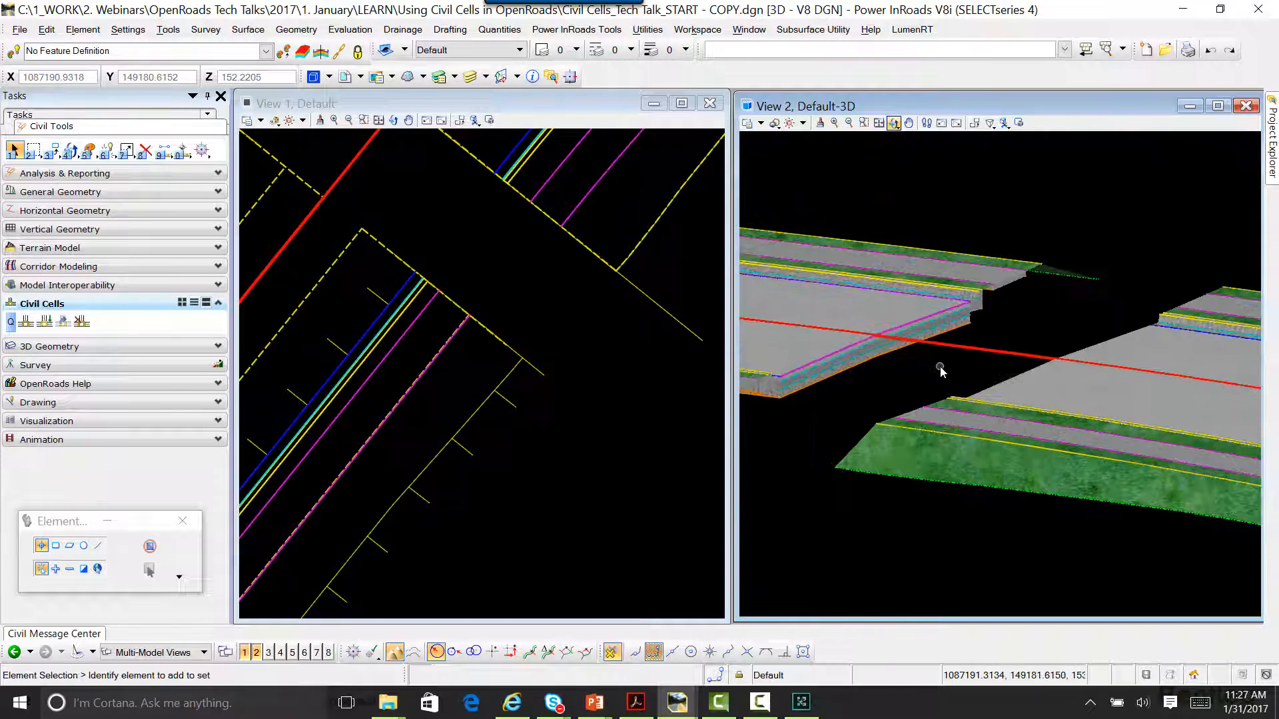
pyautogui.moveTo(940, 393); pyautogui.dragTo(1039, 414, button='middle')
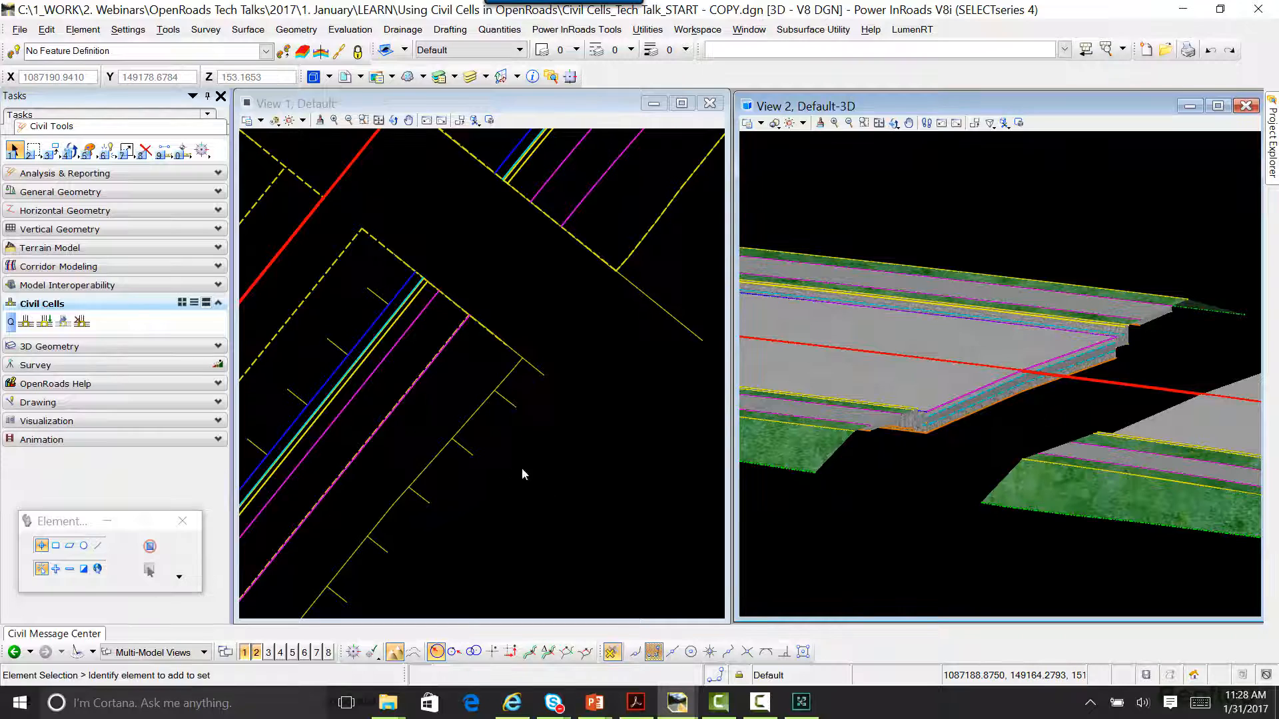
pyautogui.scroll(-2, 540, 468)
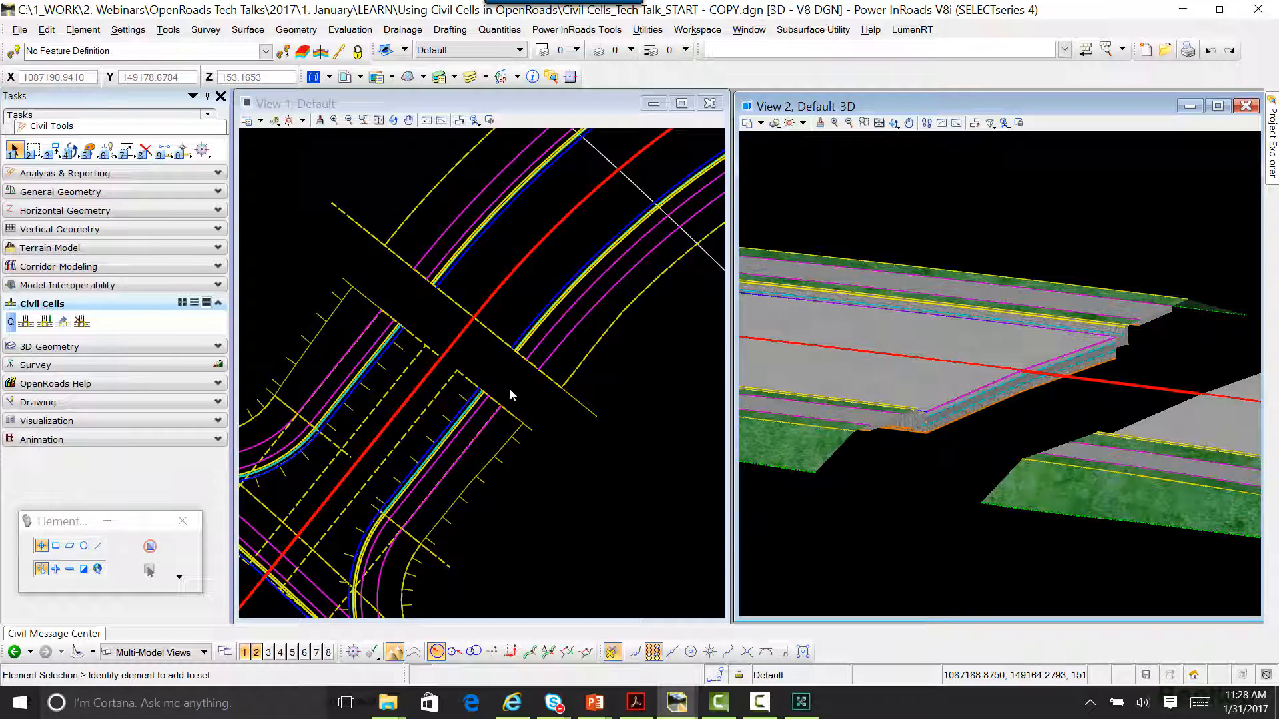
# Step: Extend the North St. corridor's template drop to the end of the intersection cell to close the gap
pyautogui.scroll(2, 513, 389)
pyautogui.scroll(-3, 519, 390)
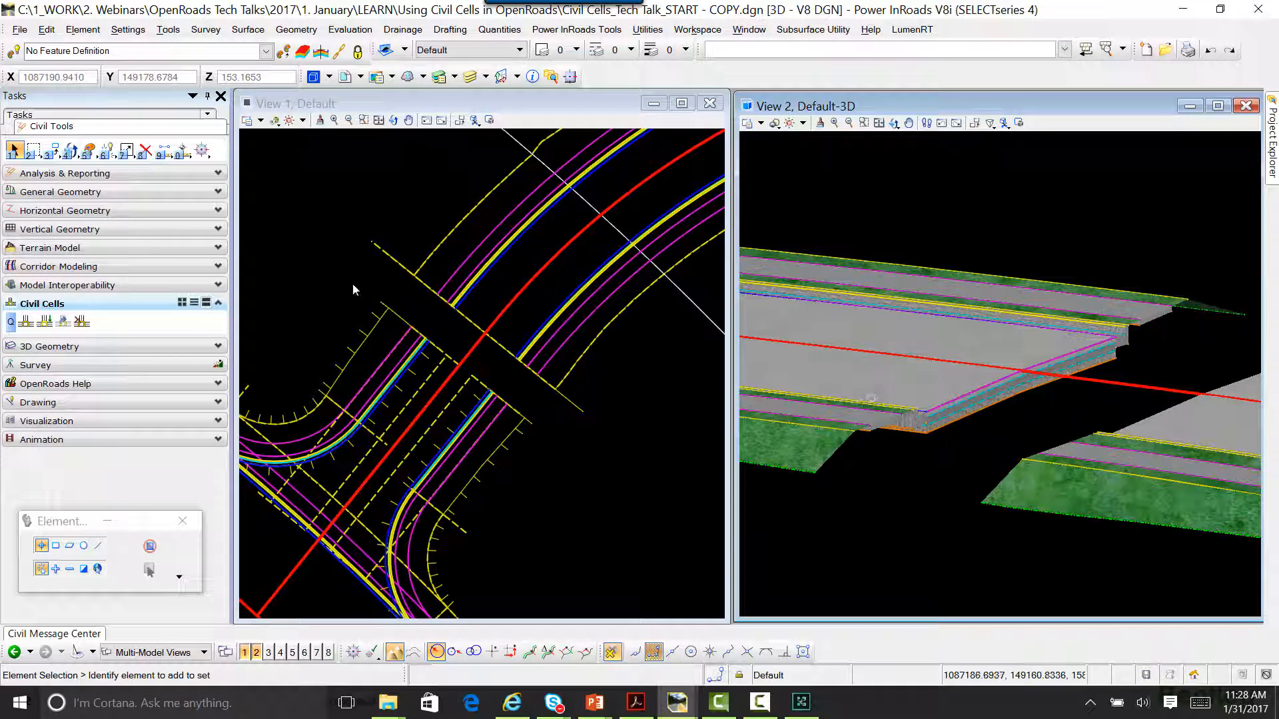
pyautogui.click(389, 256)
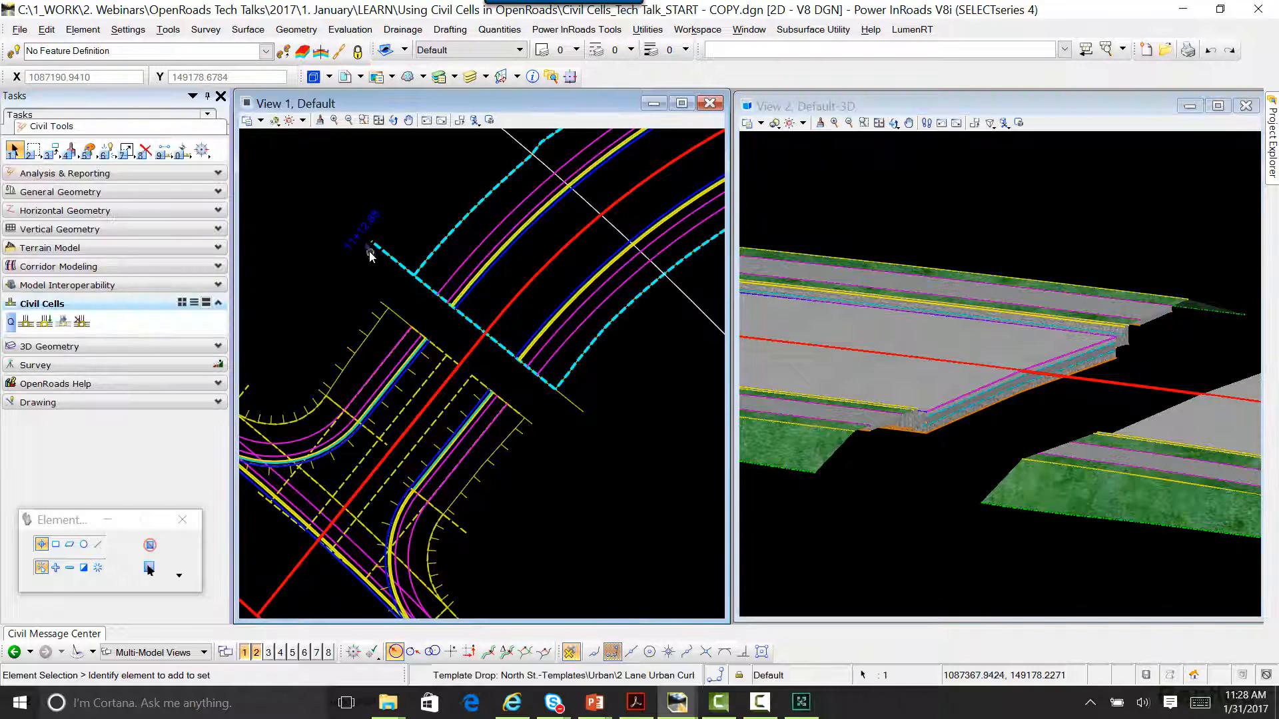
pyautogui.scroll(4, 422, 325)
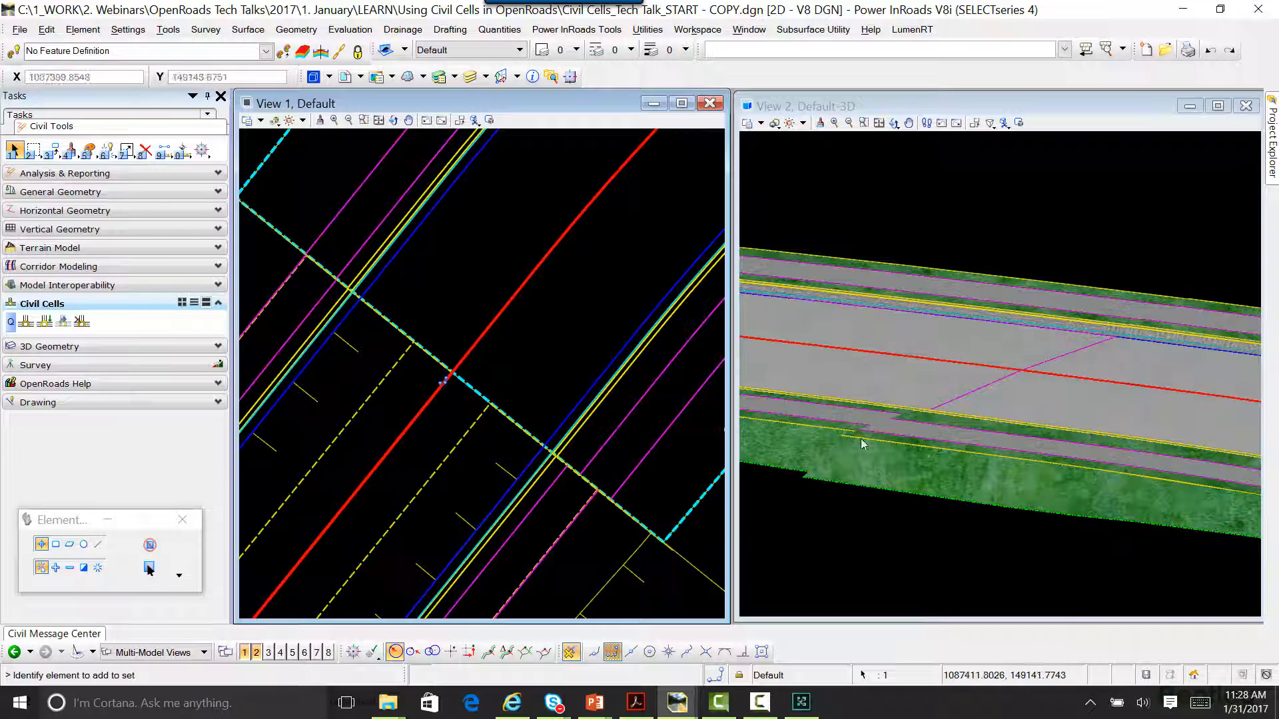
# Step: Inspect the join between the North St. corridor and the intersection in 3D, comparing the sidewalk and side slope alignment
pyautogui.click(894, 123)
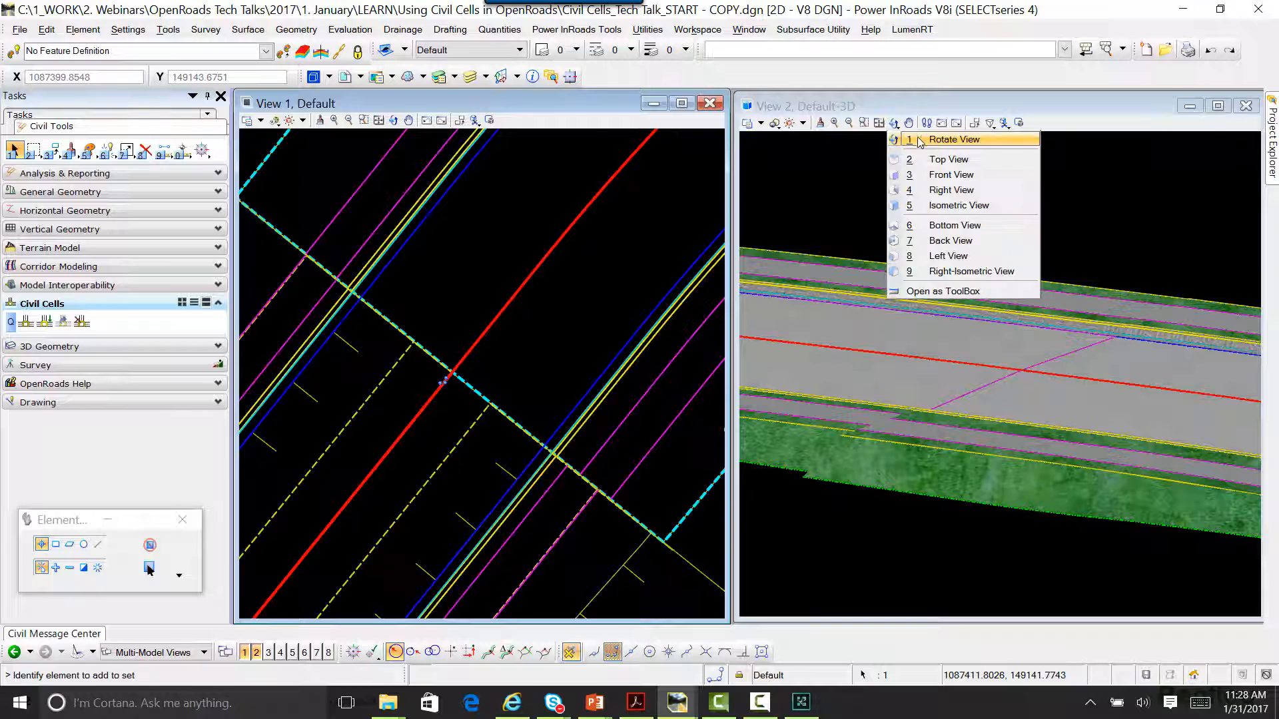
pyautogui.click(891, 406)
pyautogui.rightClick(1141, 469)
pyautogui.scroll(-4, 1111, 465)
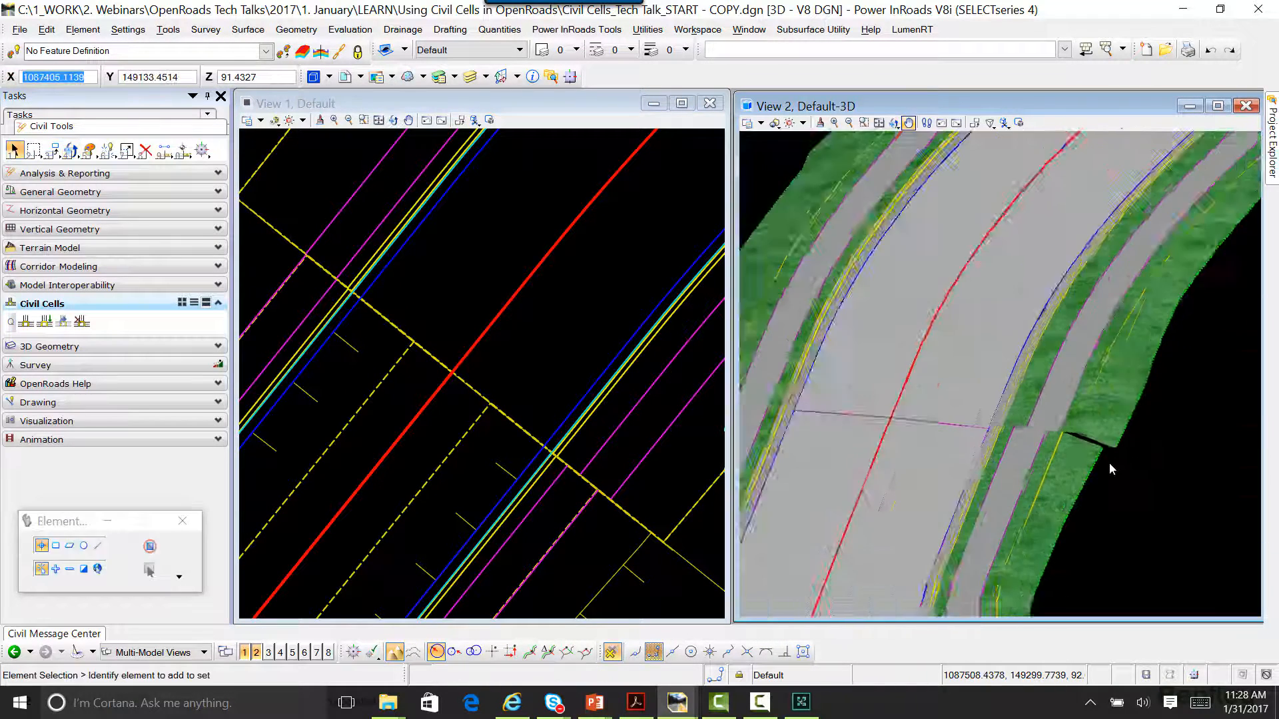
pyautogui.moveTo(1072, 510); pyautogui.dragTo(1078, 417, button='middle')
pyautogui.moveTo(1079, 425)
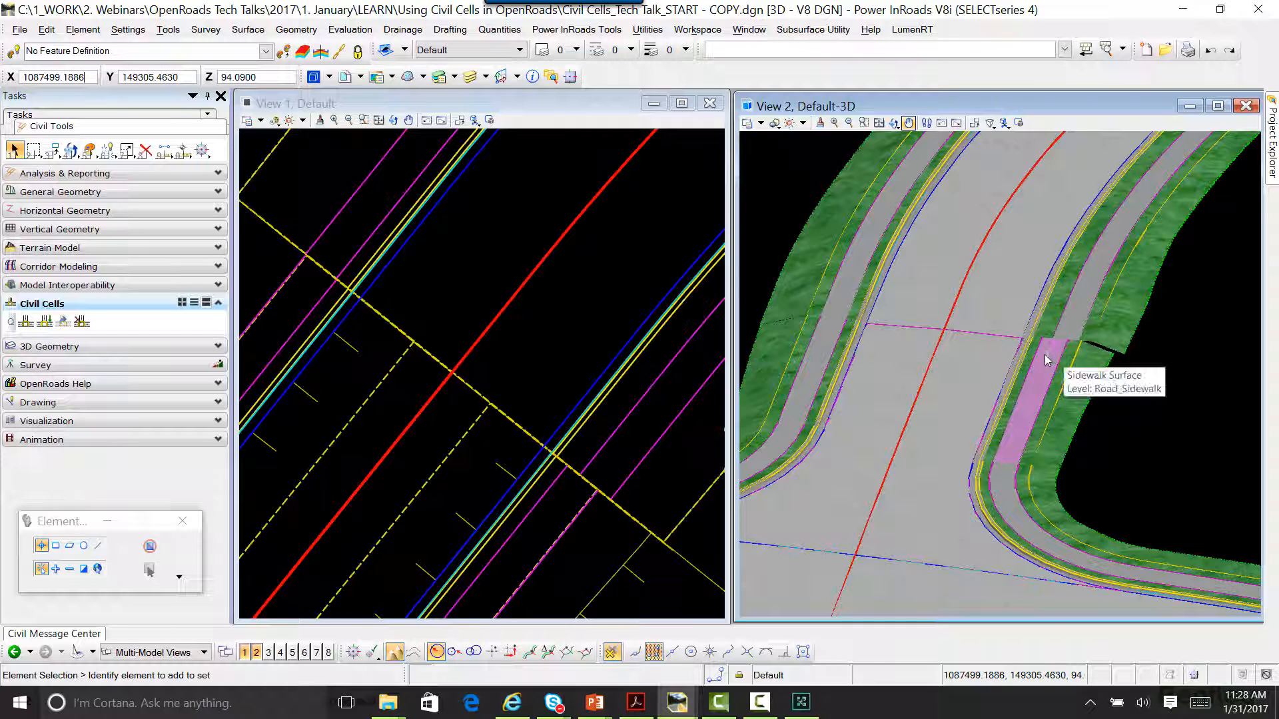
pyautogui.scroll(2, 1066, 333)
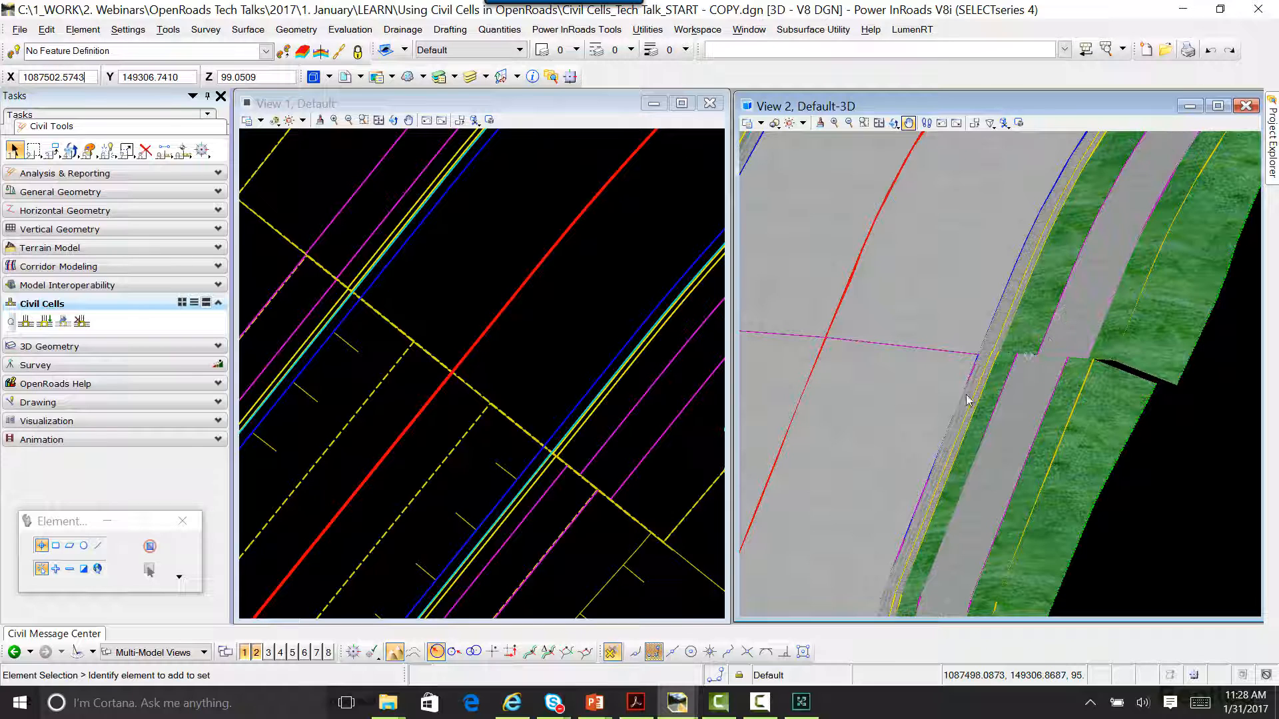
pyautogui.scroll(-2, 976, 415)
pyautogui.moveTo(986, 501); pyautogui.dragTo(936, 414, button='middle')
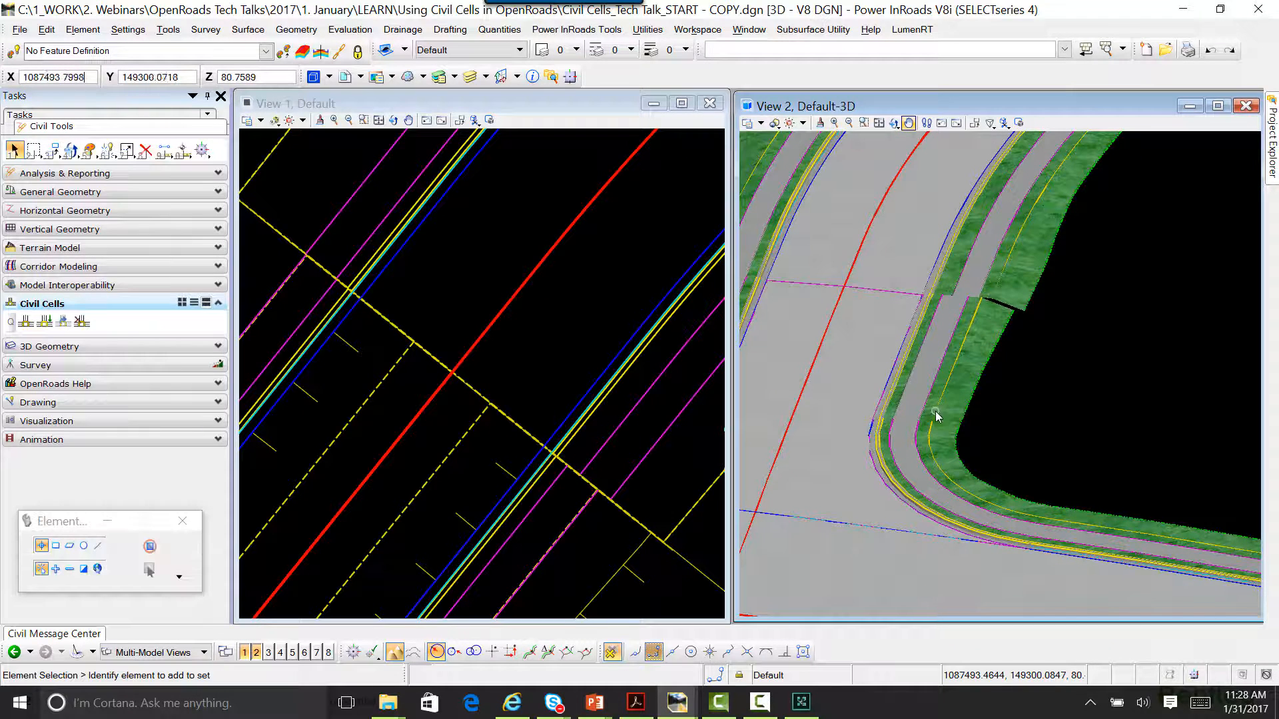
# Step: Start a parametric constraint on the Curb/Gutter - Sidewalk - Tie Slope linear template around the intersection's curved corner beside North St
pyautogui.moveTo(589, 381); pyautogui.dragTo(522, 295, button='middle')
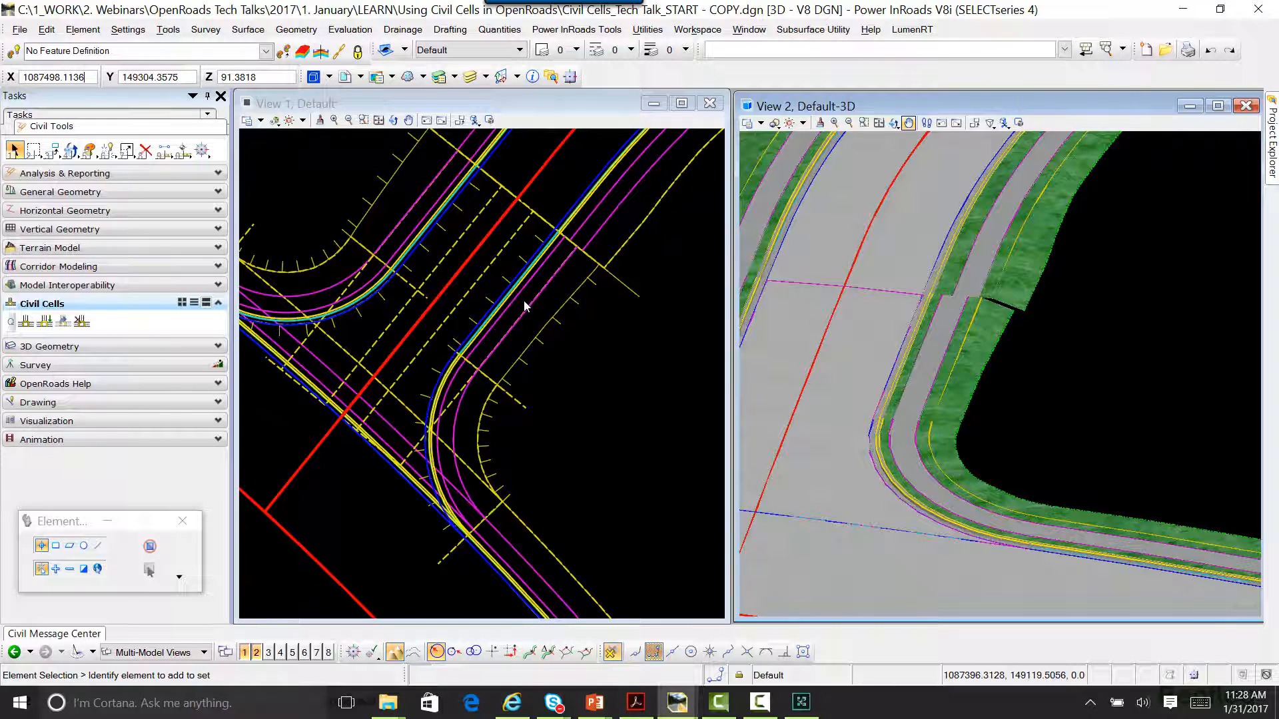
pyautogui.click(484, 450)
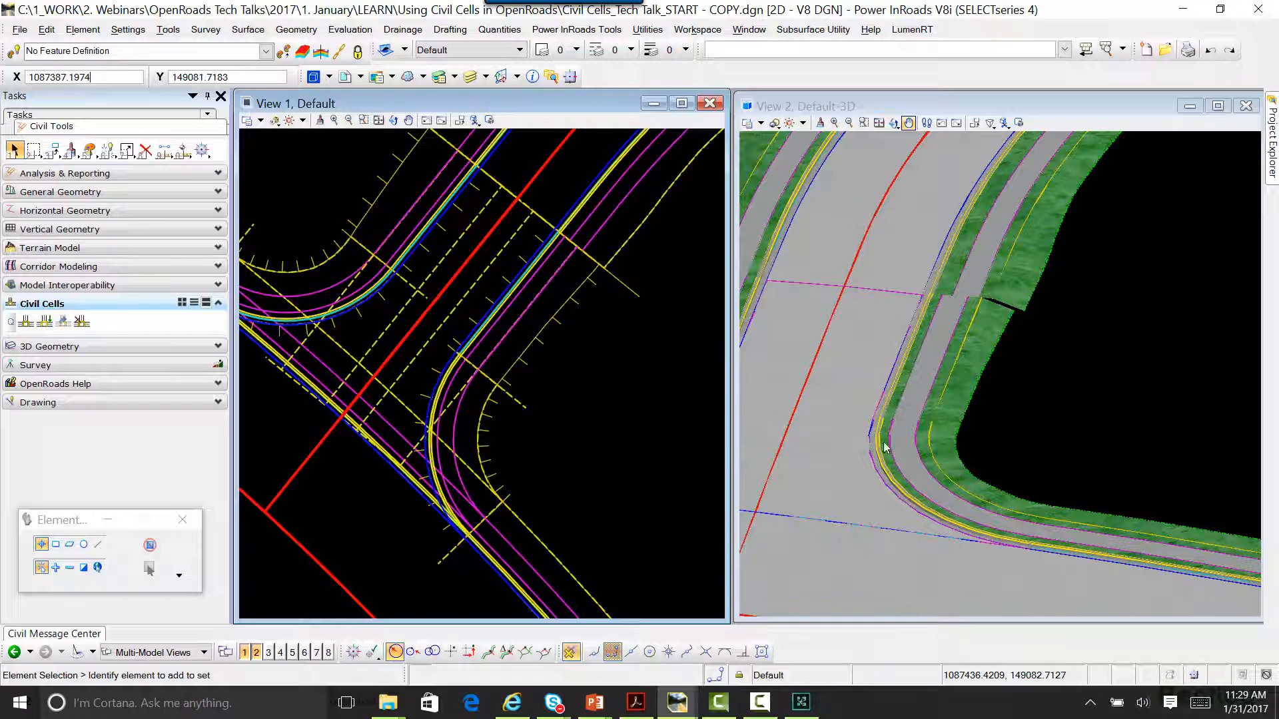
pyautogui.click(504, 484)
pyautogui.click(504, 488)
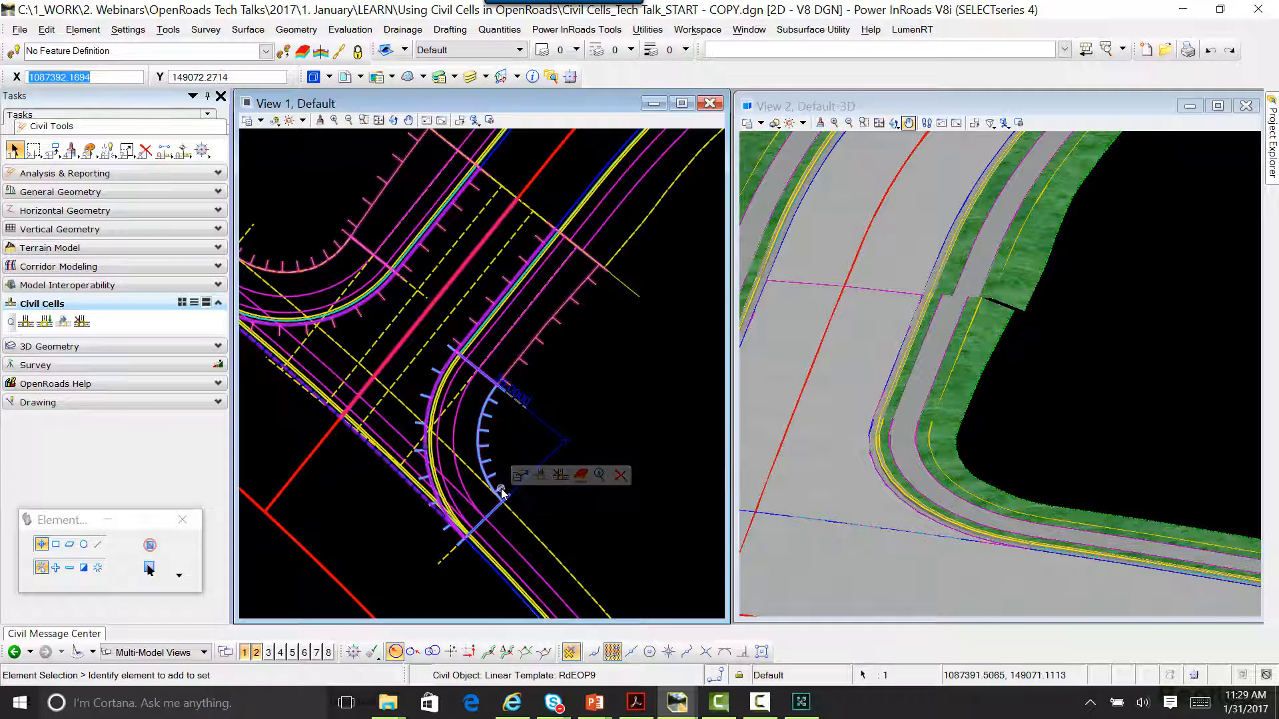
pyautogui.moveTo(484, 437)
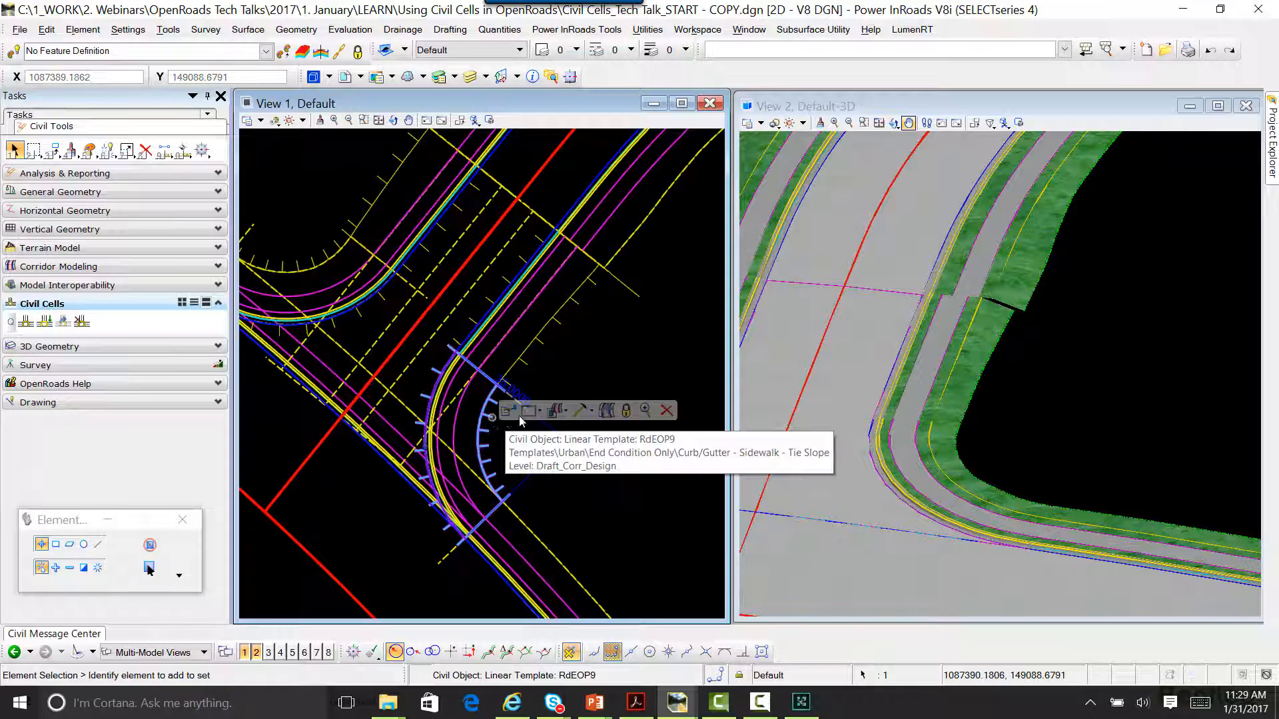
pyautogui.click(492, 421)
pyautogui.moveTo(589, 413)
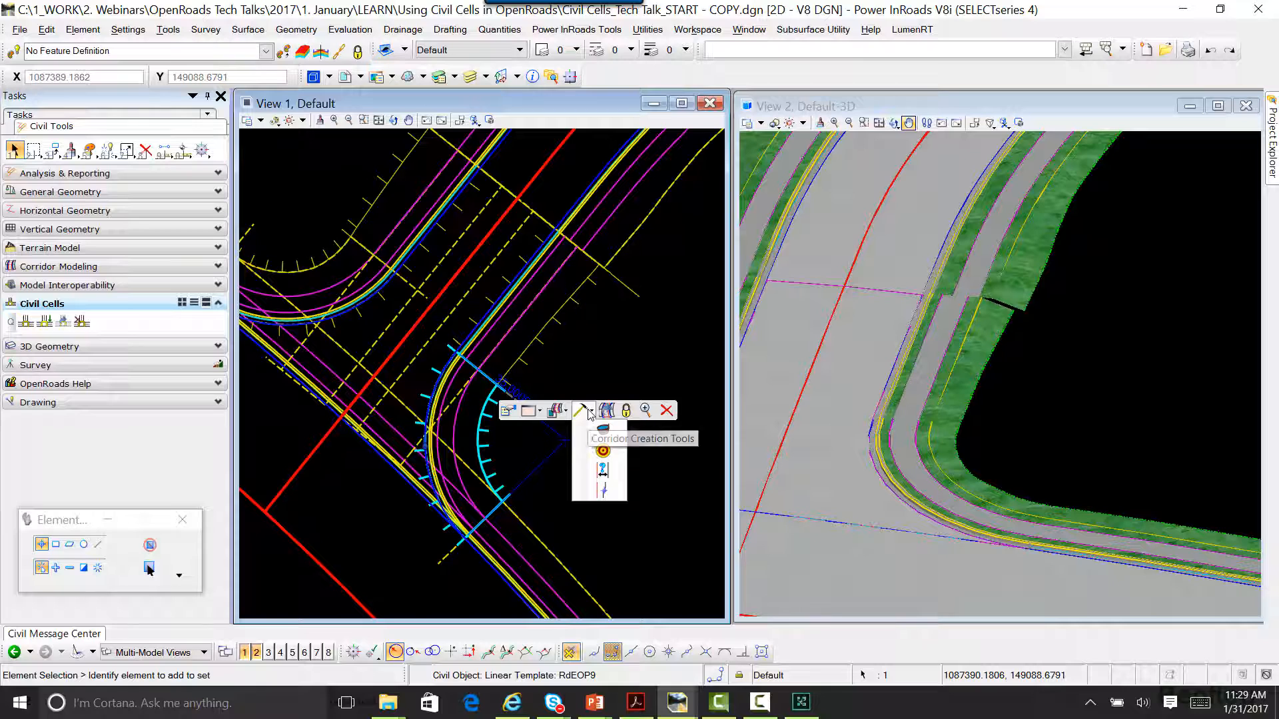
pyautogui.click(603, 472)
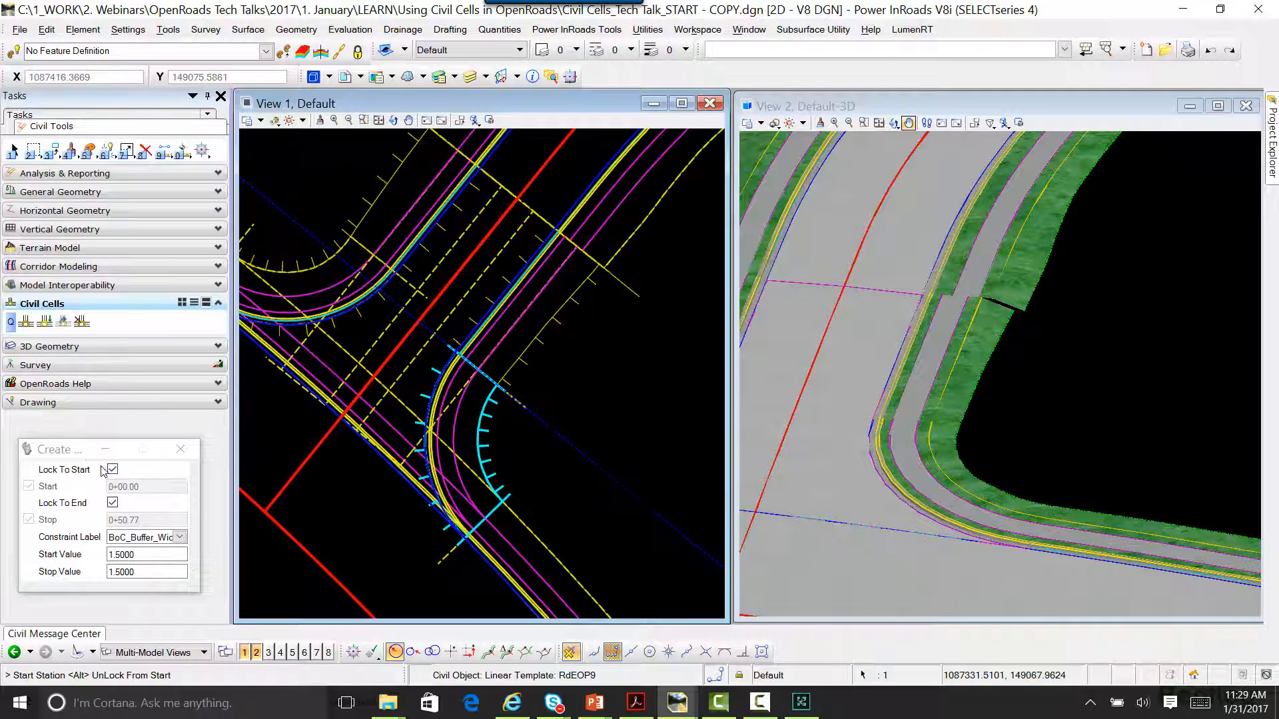
# Step: Create a BoC_Buffer_Width constraint over the corner template's full length, with start value 1.5 and stop value 3.0
pyautogui.moveTo(72, 449); pyautogui.dragTo(565, 452)
pyautogui.scroll(2, 470, 453)
pyautogui.scroll(2, 470, 454)
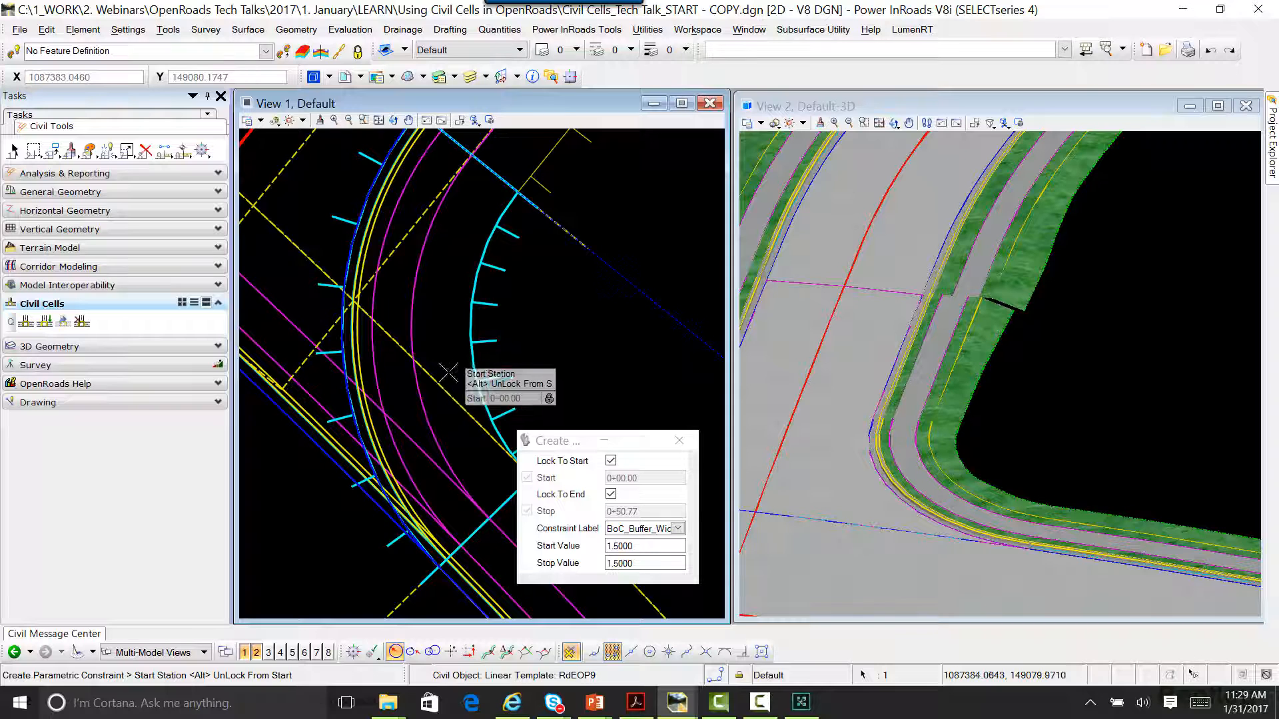
pyautogui.scroll(-2, 448, 383)
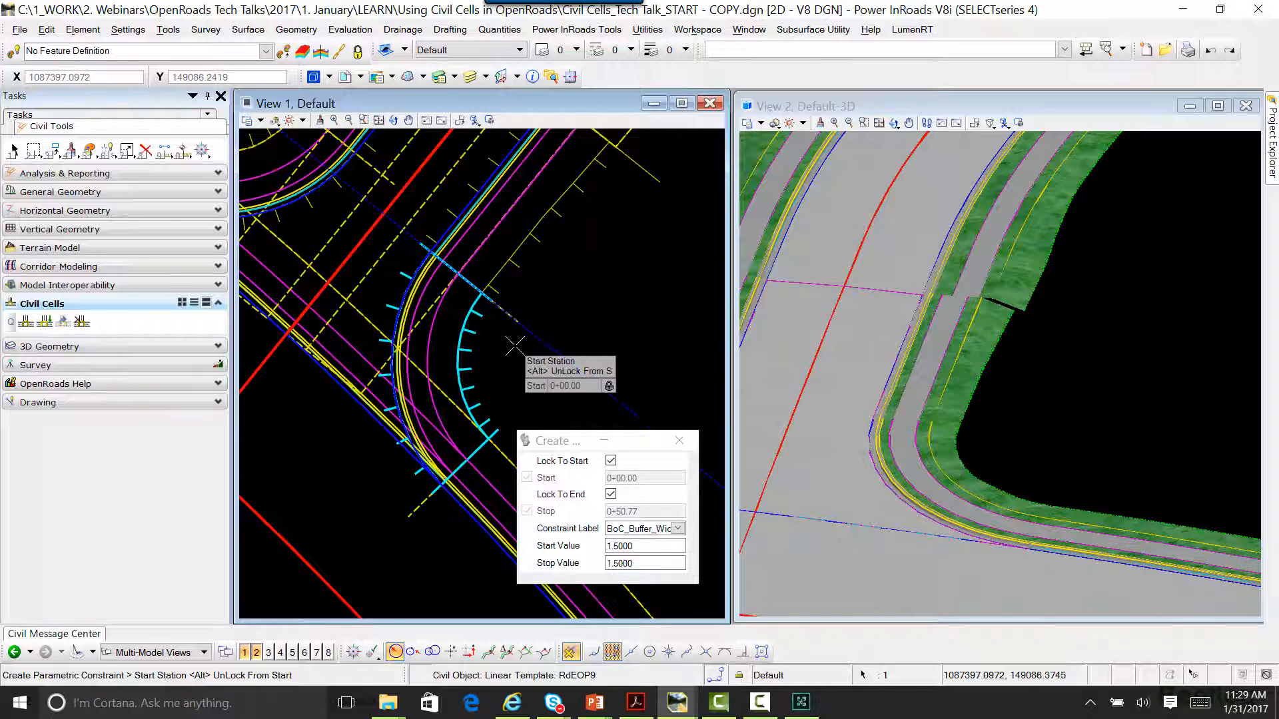
pyautogui.click(549, 283)
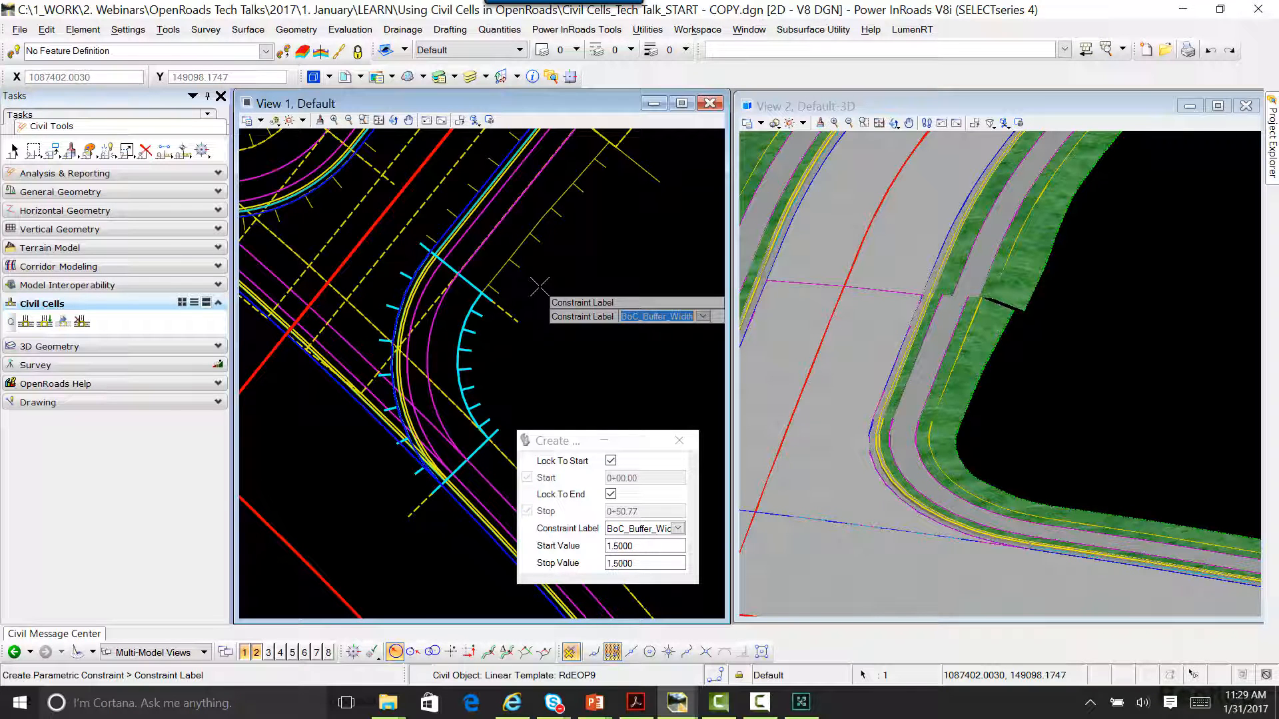
pyautogui.click(540, 287)
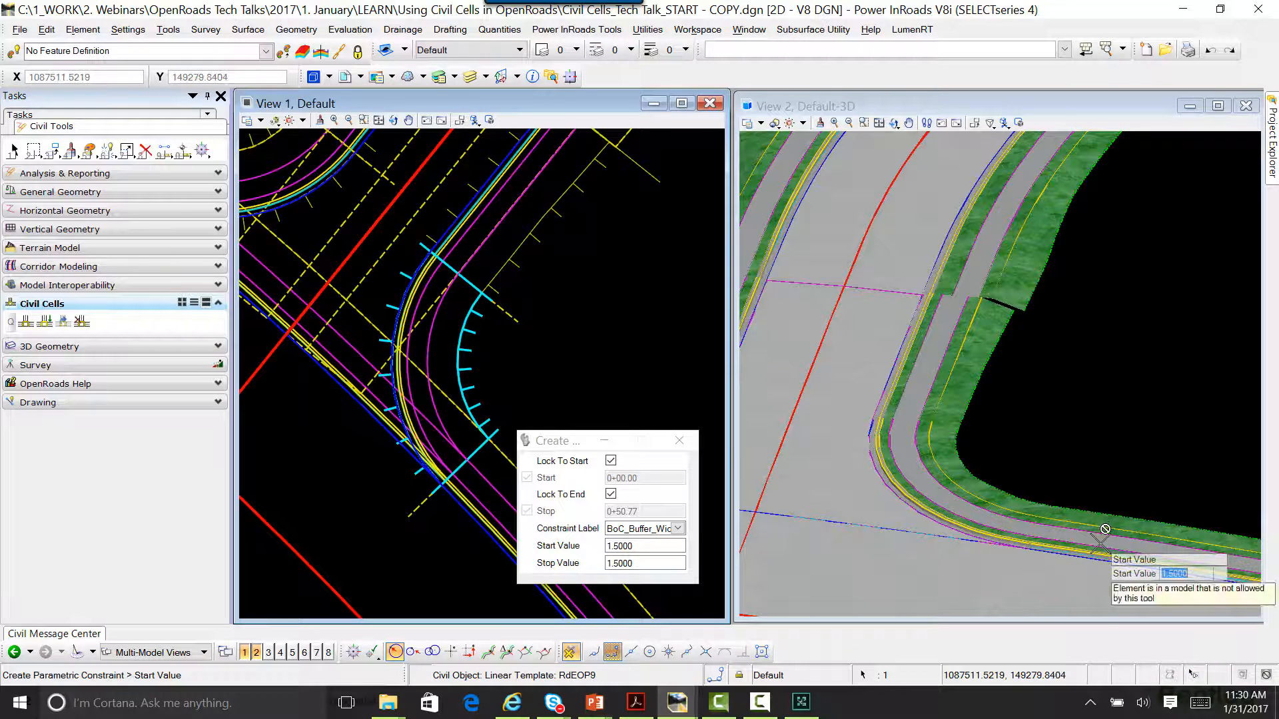
pyautogui.click(570, 326)
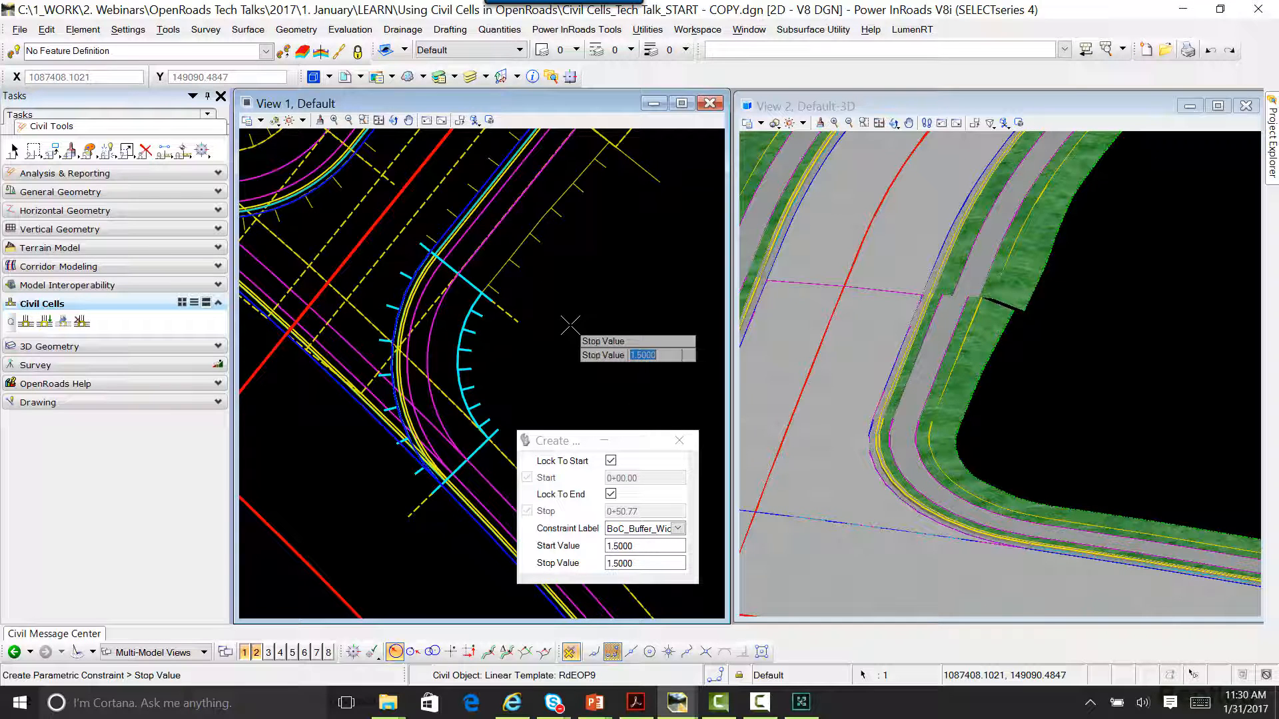
pyautogui.write('3')
pyautogui.click(578, 318)
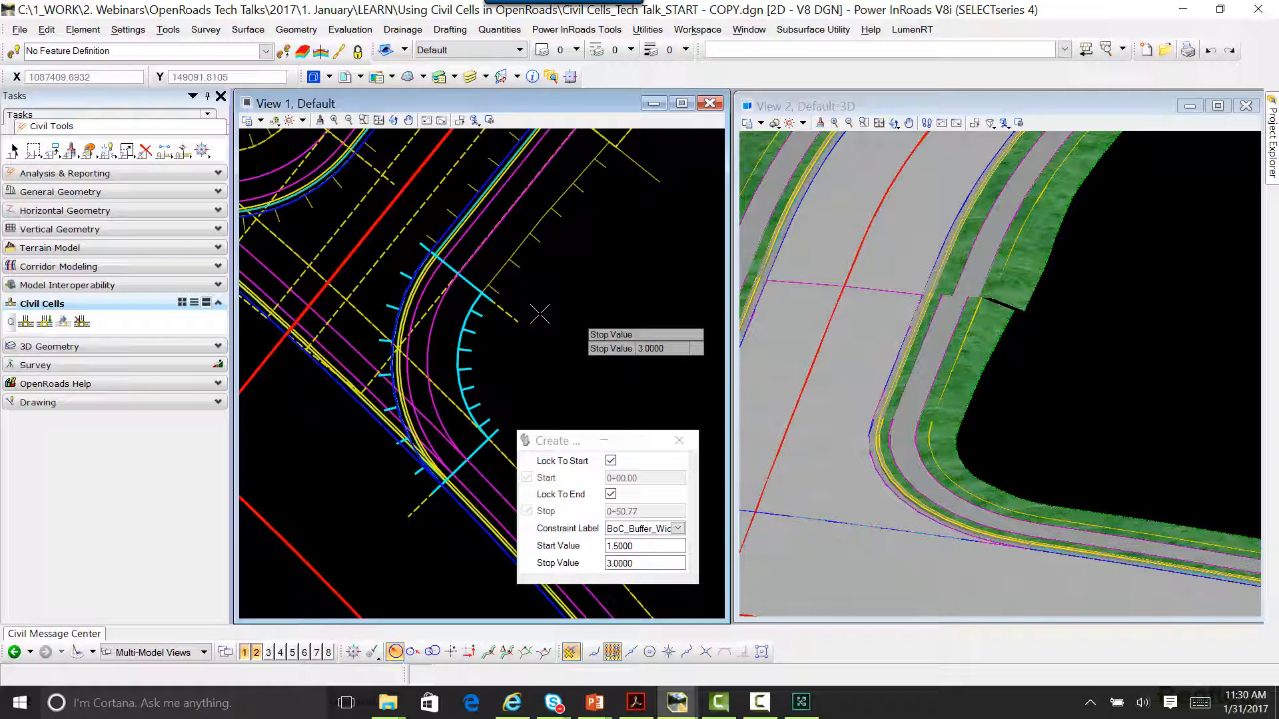
pyautogui.click(587, 438)
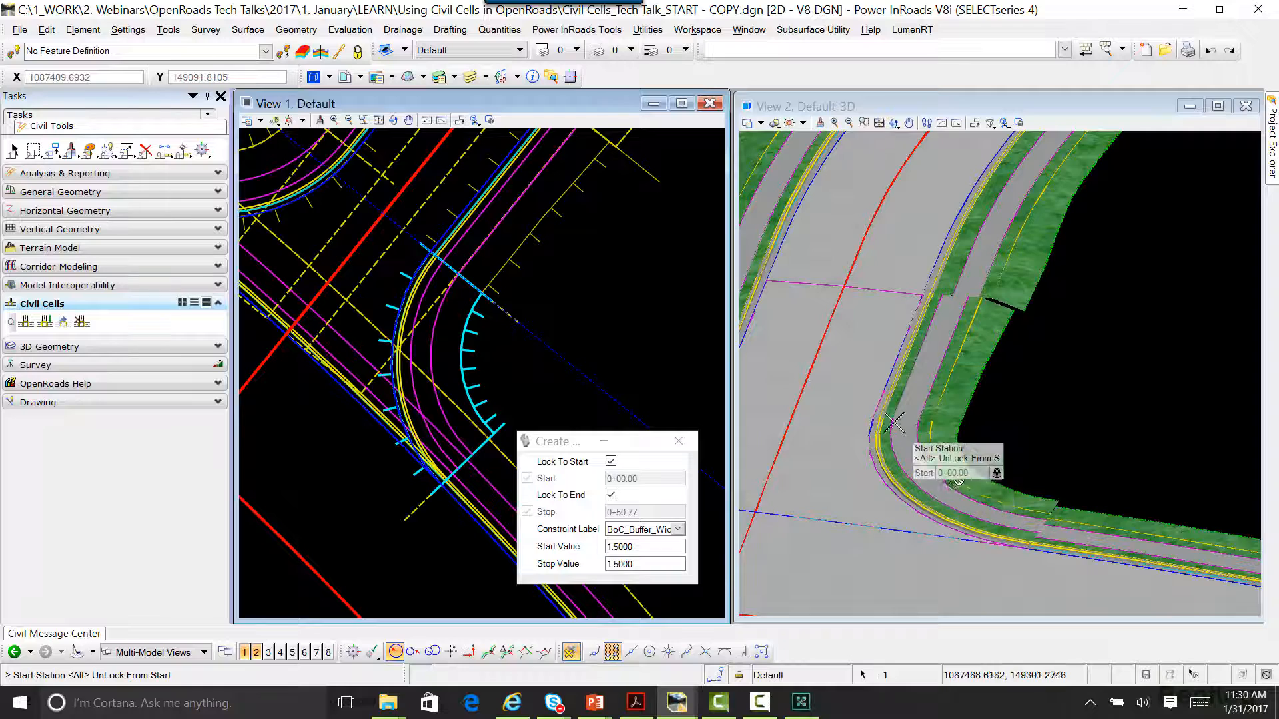
# Step: Examine the corner's sidewalk buffer in 3D where it meets the South Blvd sidewalk, and leave the constraint command
pyautogui.scroll(2, 960, 481)
pyautogui.scroll(1, 962, 506)
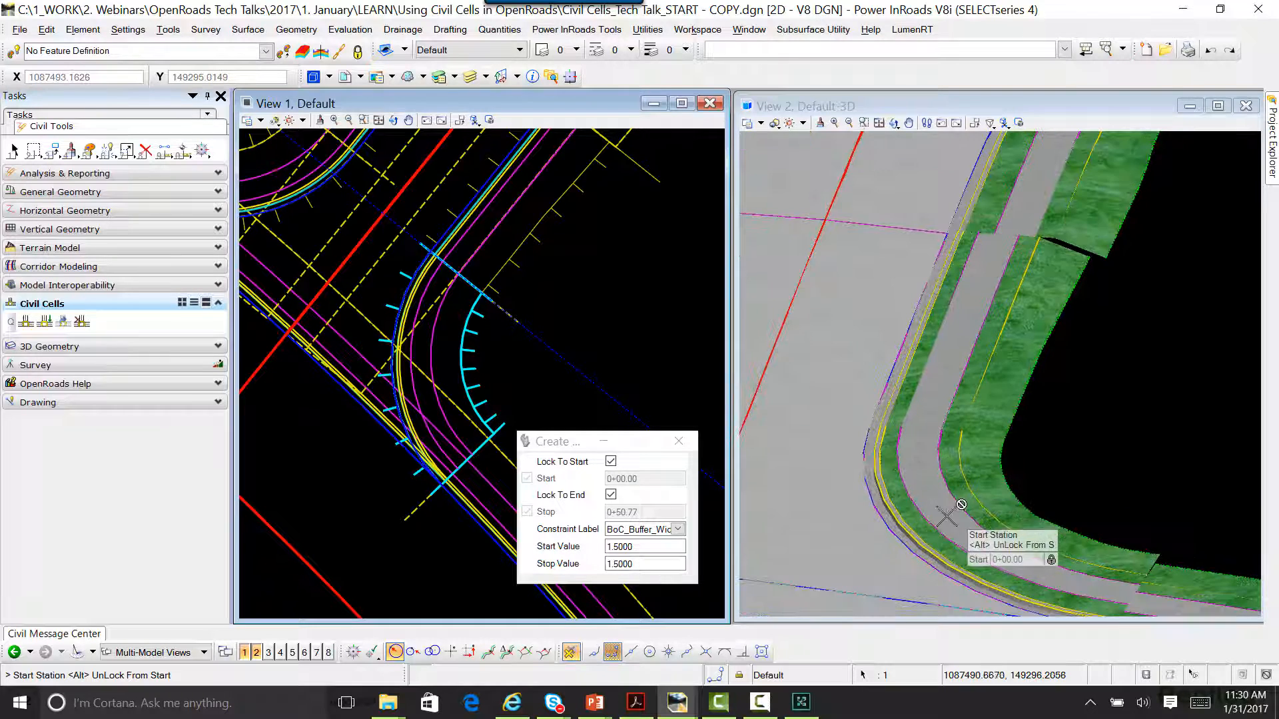
pyautogui.moveTo(946, 517); pyautogui.dragTo(884, 463, button='middle')
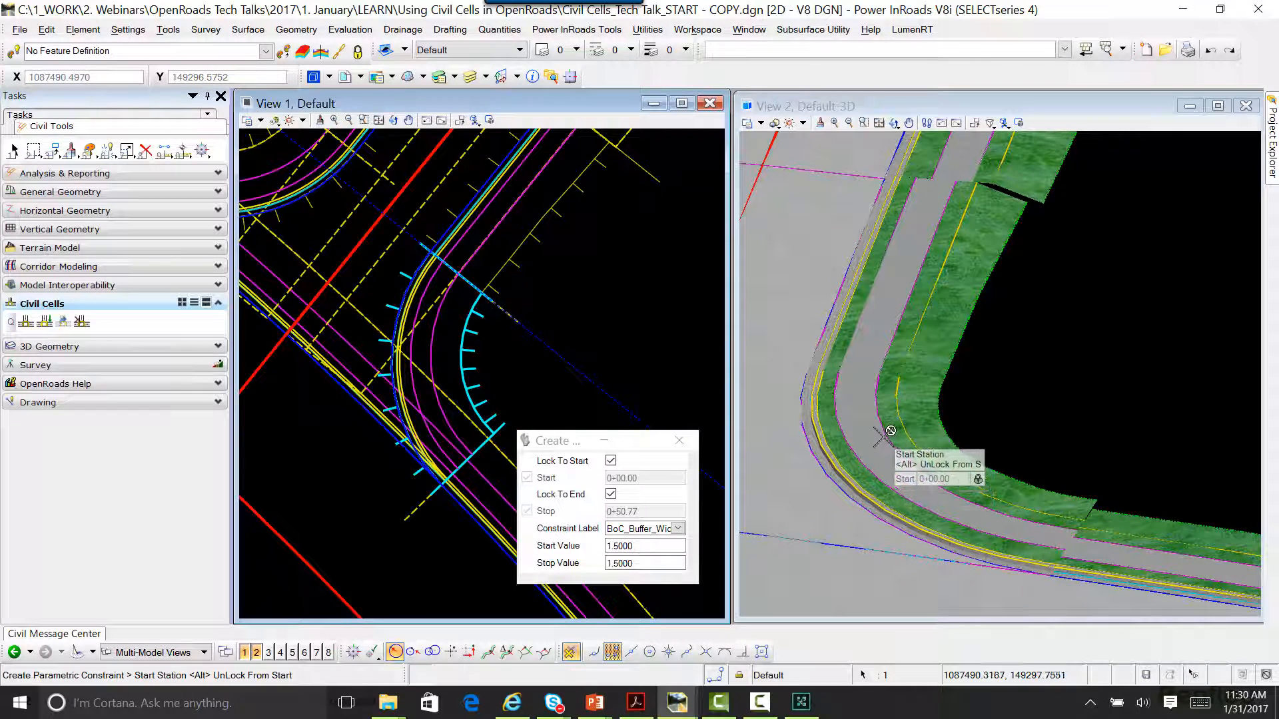
pyautogui.scroll(2, 1099, 533)
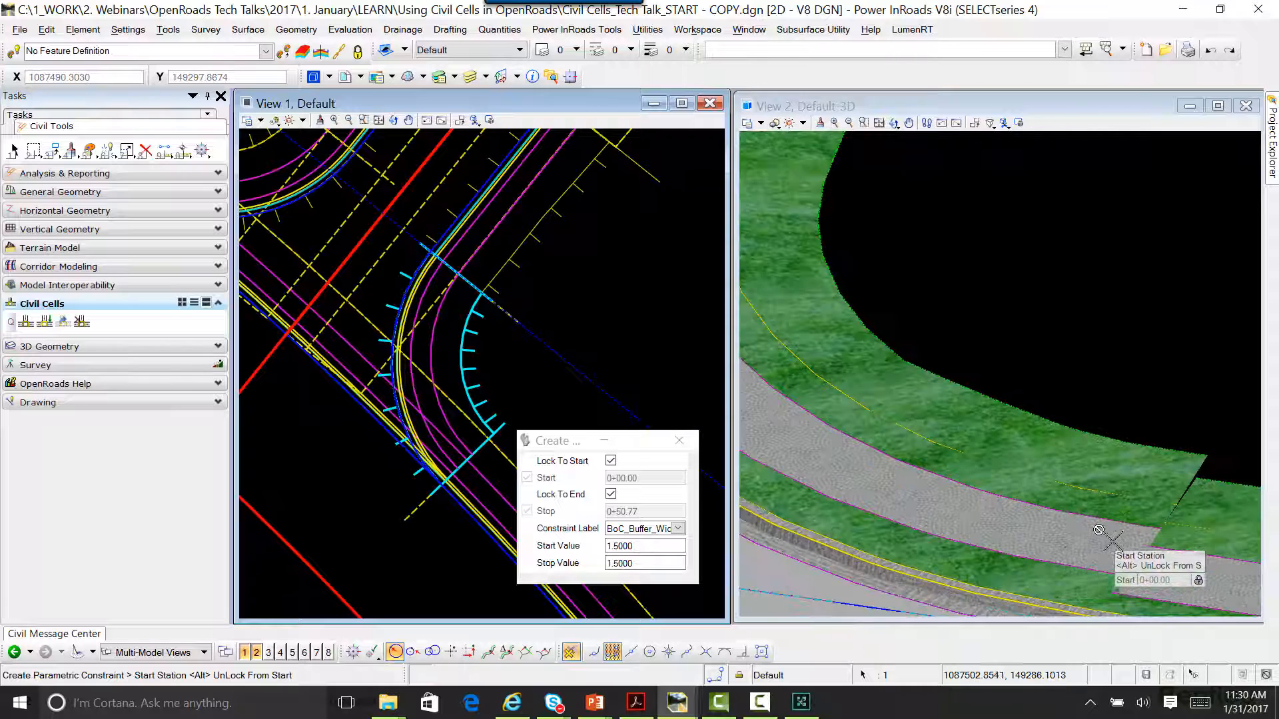
pyautogui.scroll(-2, 1110, 517)
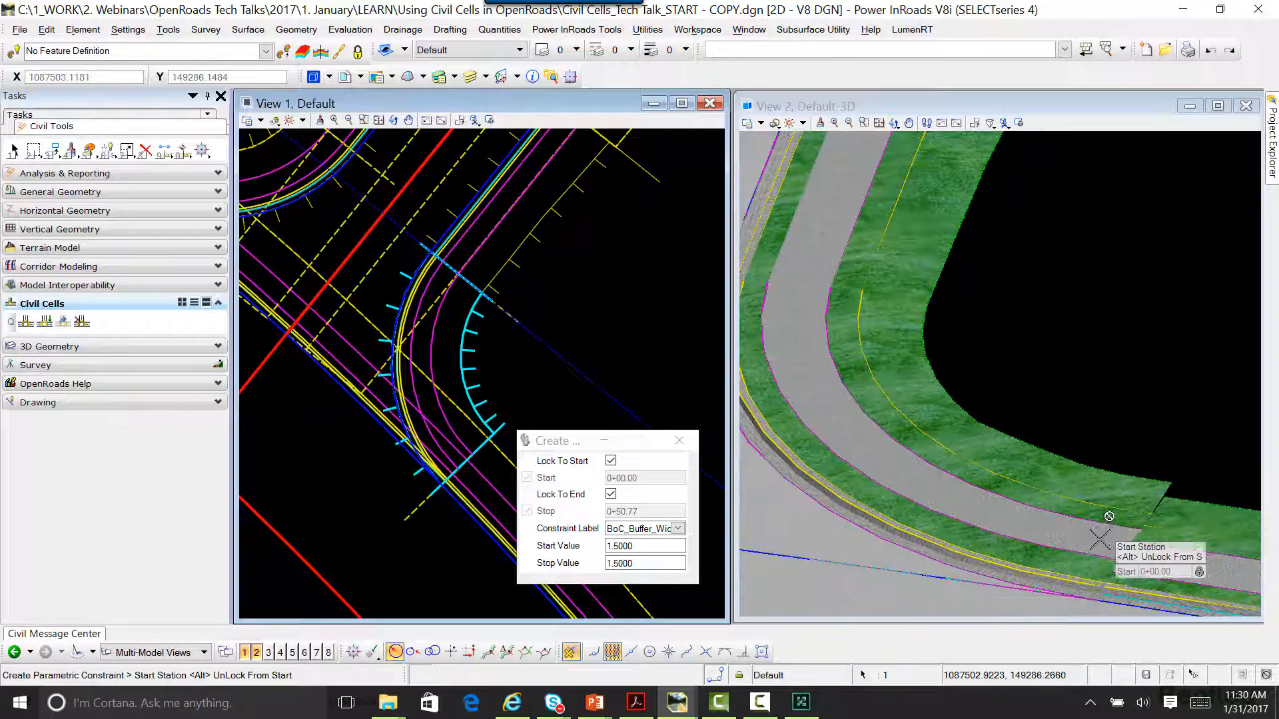
pyautogui.scroll(2, 1126, 518)
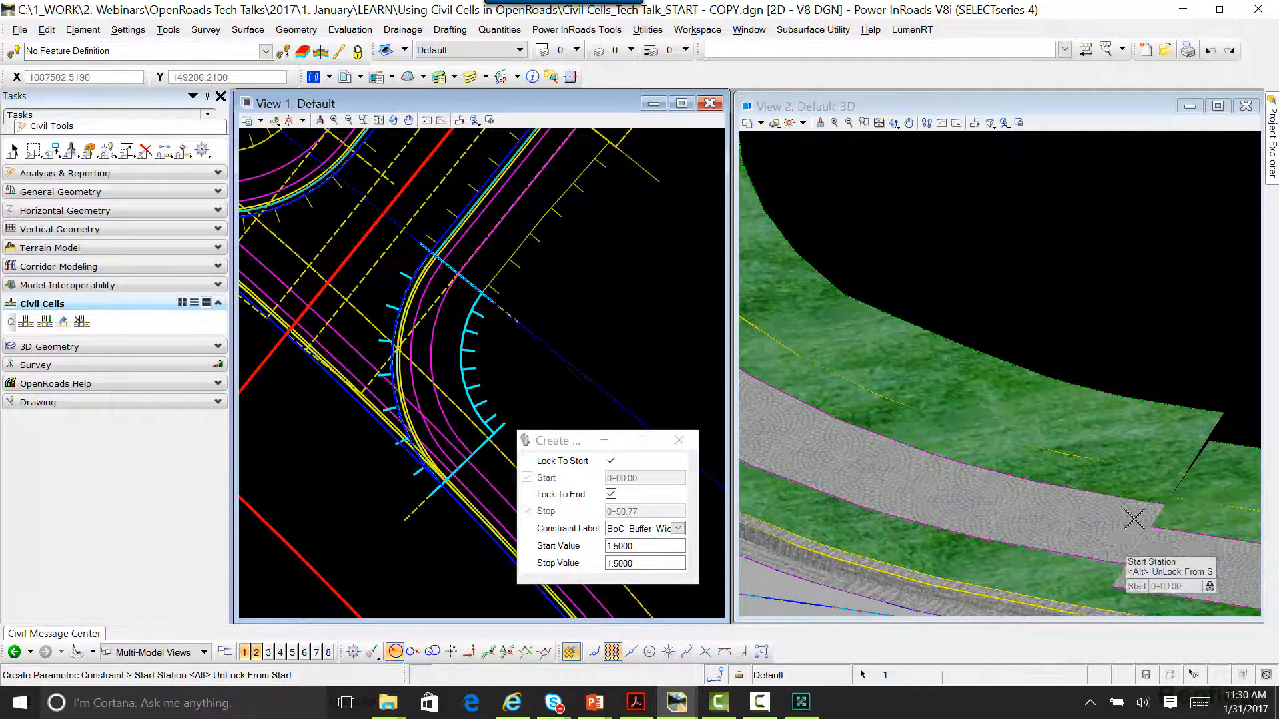
pyautogui.scroll(-2, 1033, 517)
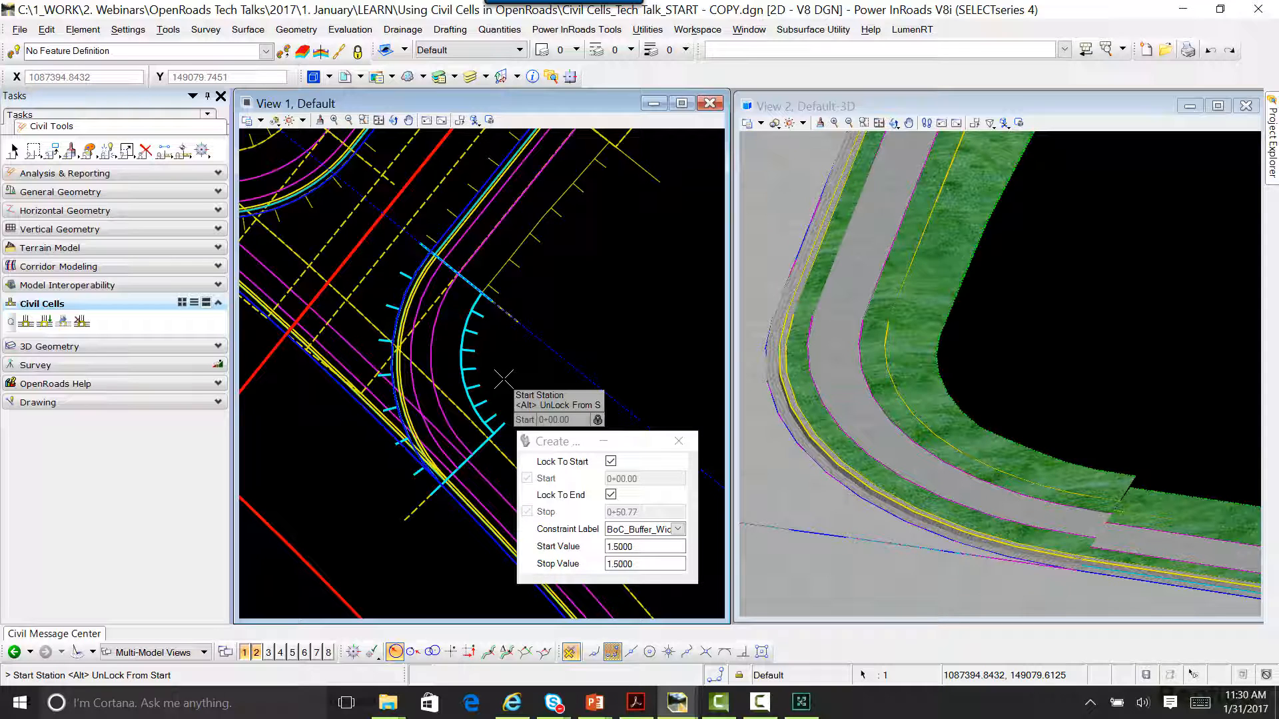
pyautogui.press('Escape')
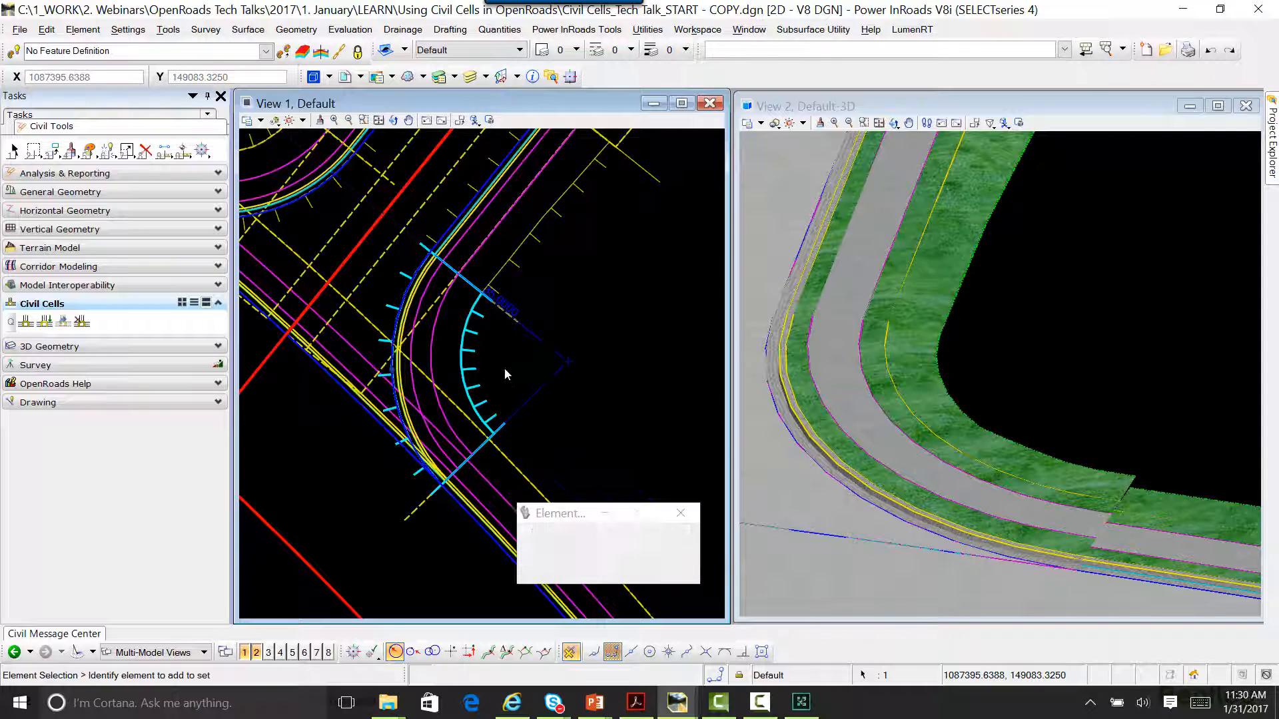
# Step: Open the Corridor Objects for the corner's linear template, with its parametric constraint's settings in view
pyautogui.click(489, 404)
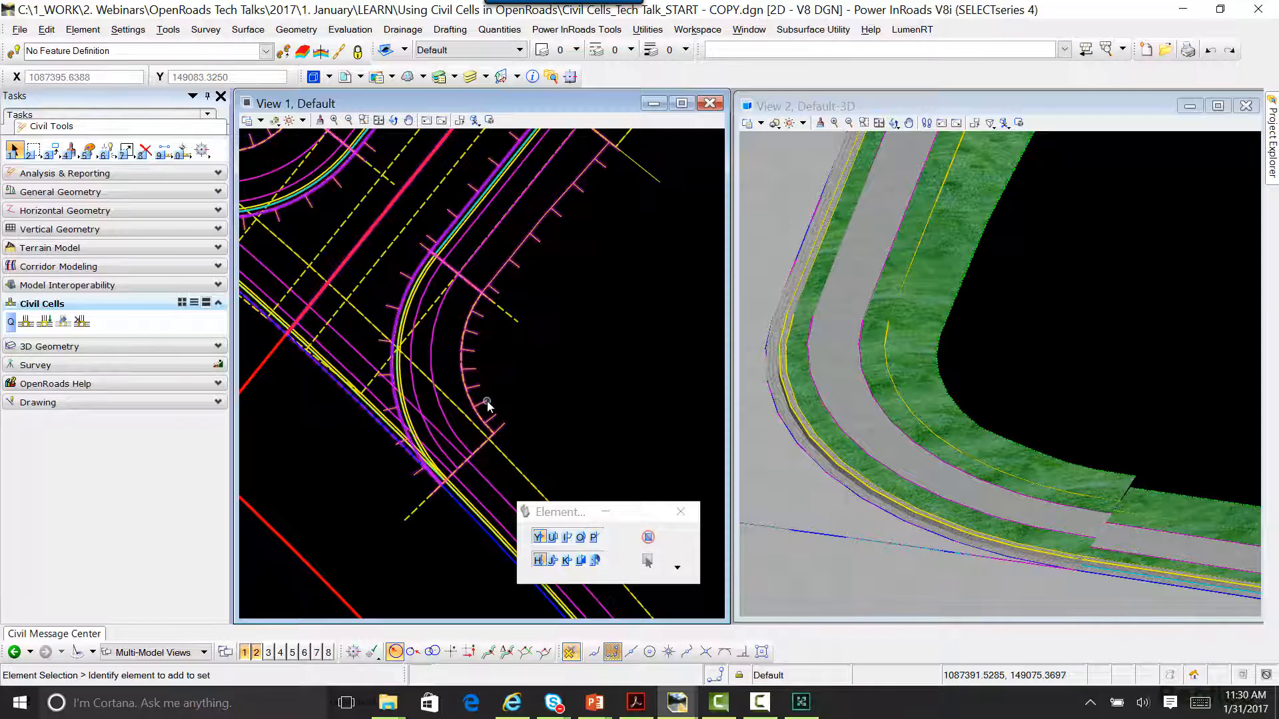
pyautogui.rightClick(488, 404)
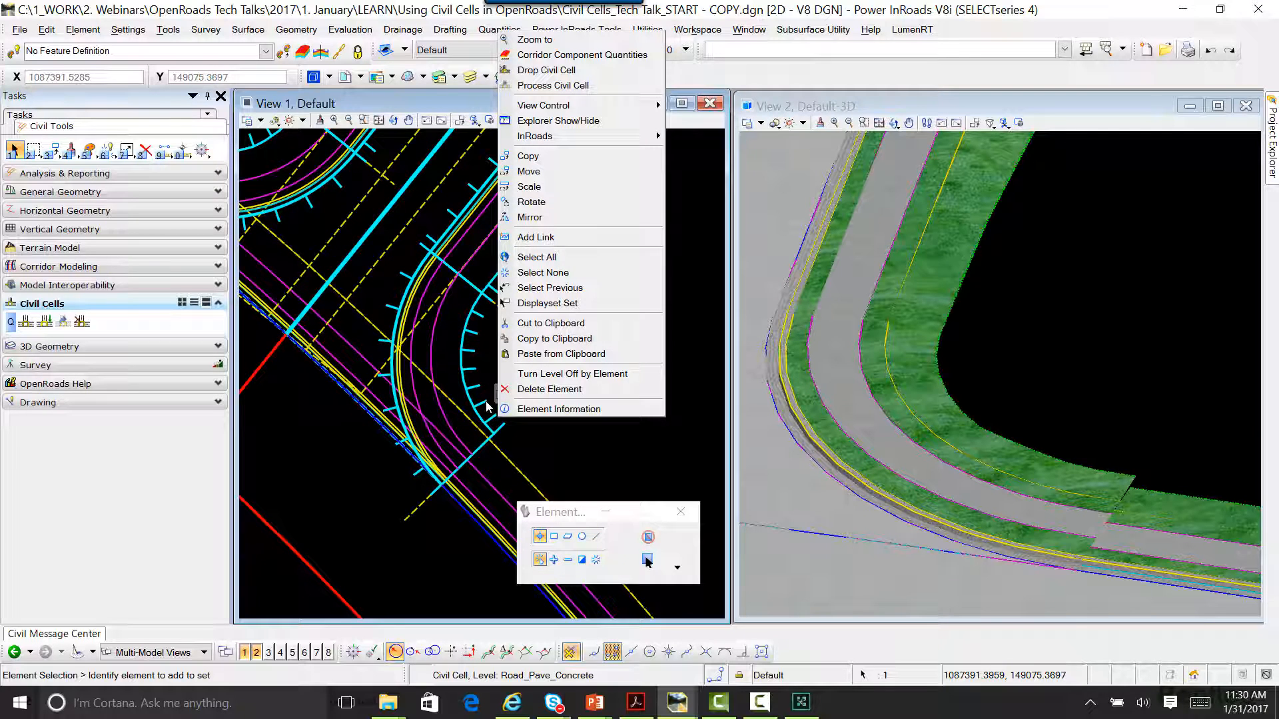
pyautogui.click(555, 390)
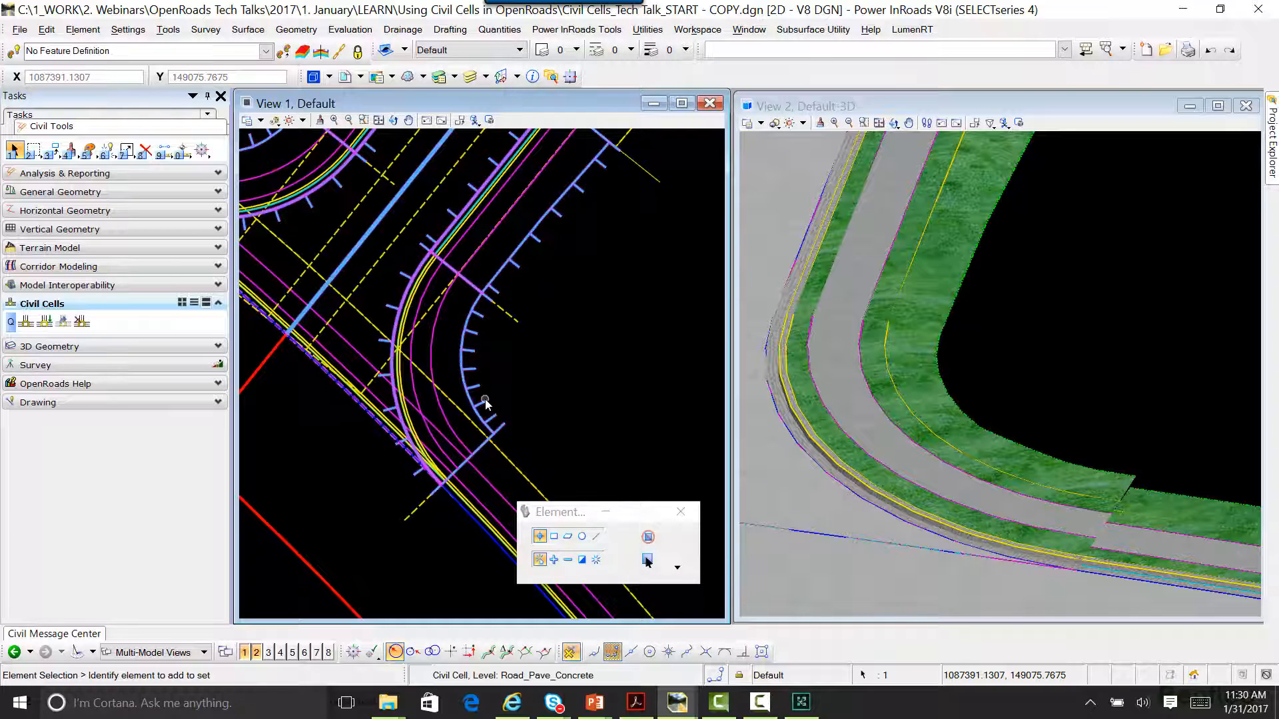
pyautogui.moveTo(486, 403)
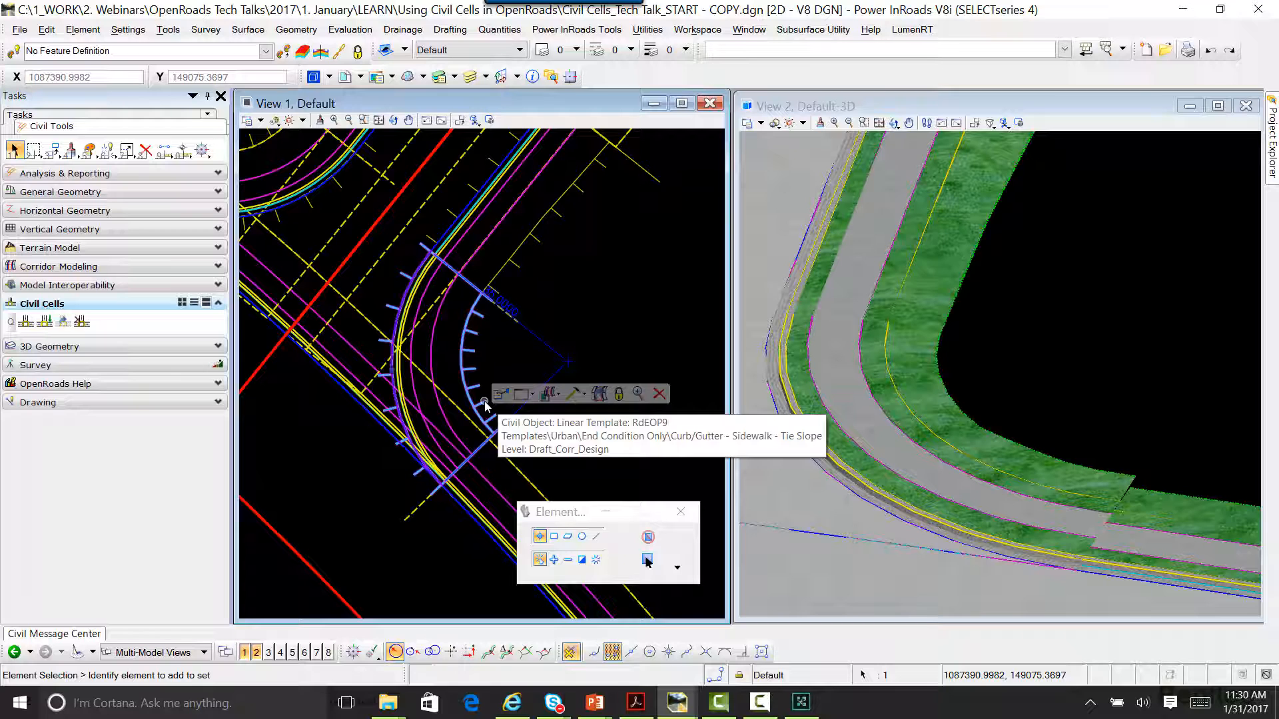
pyautogui.click(583, 394)
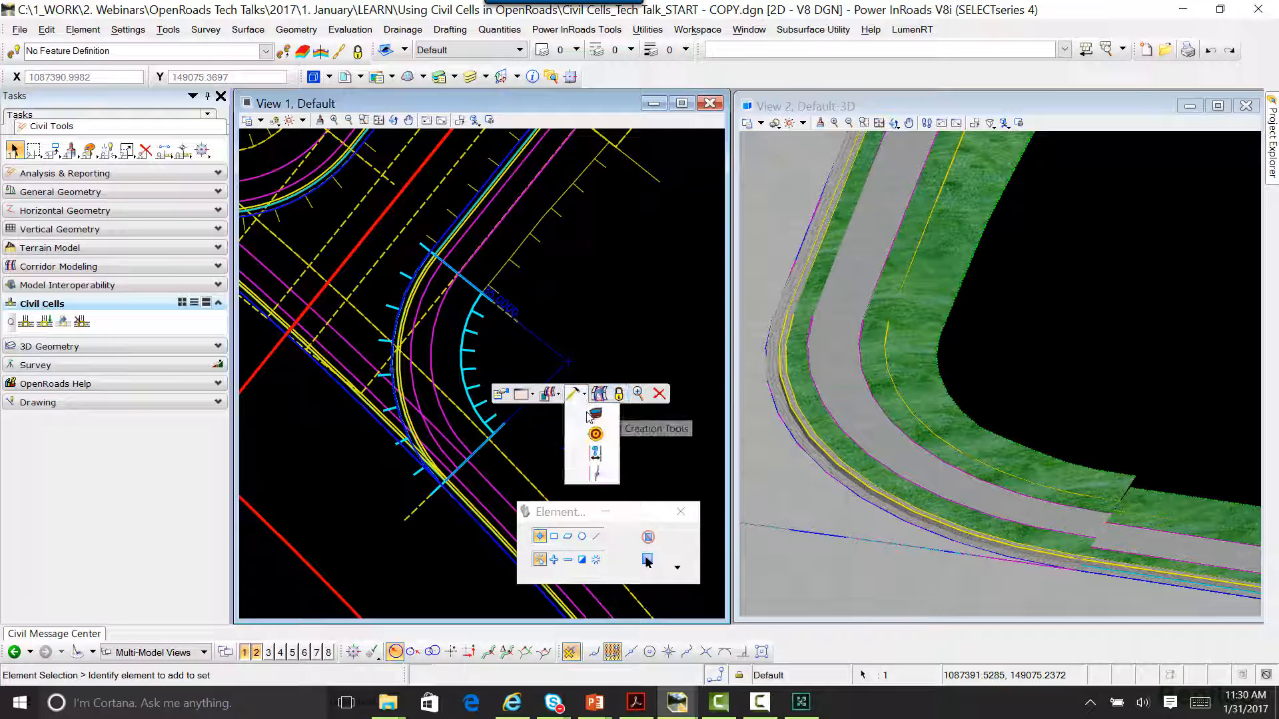
pyautogui.click(595, 413)
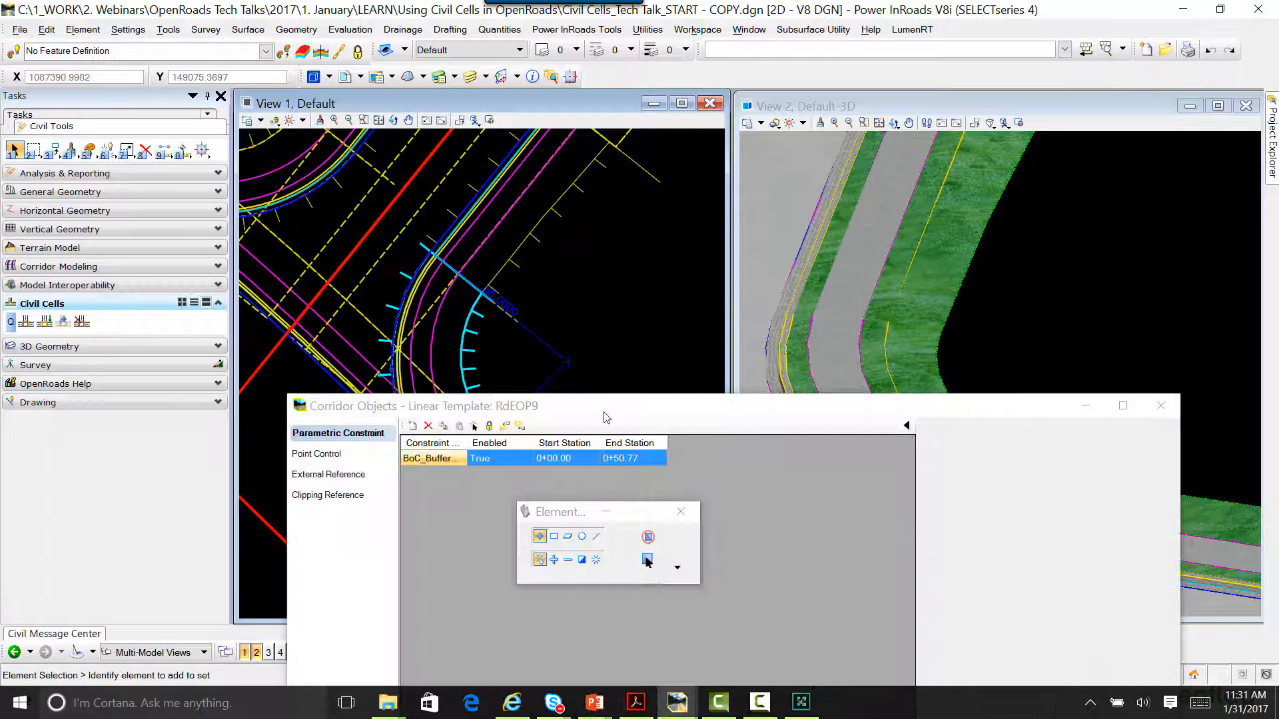
pyautogui.moveTo(606, 417); pyautogui.dragTo(645, 181)
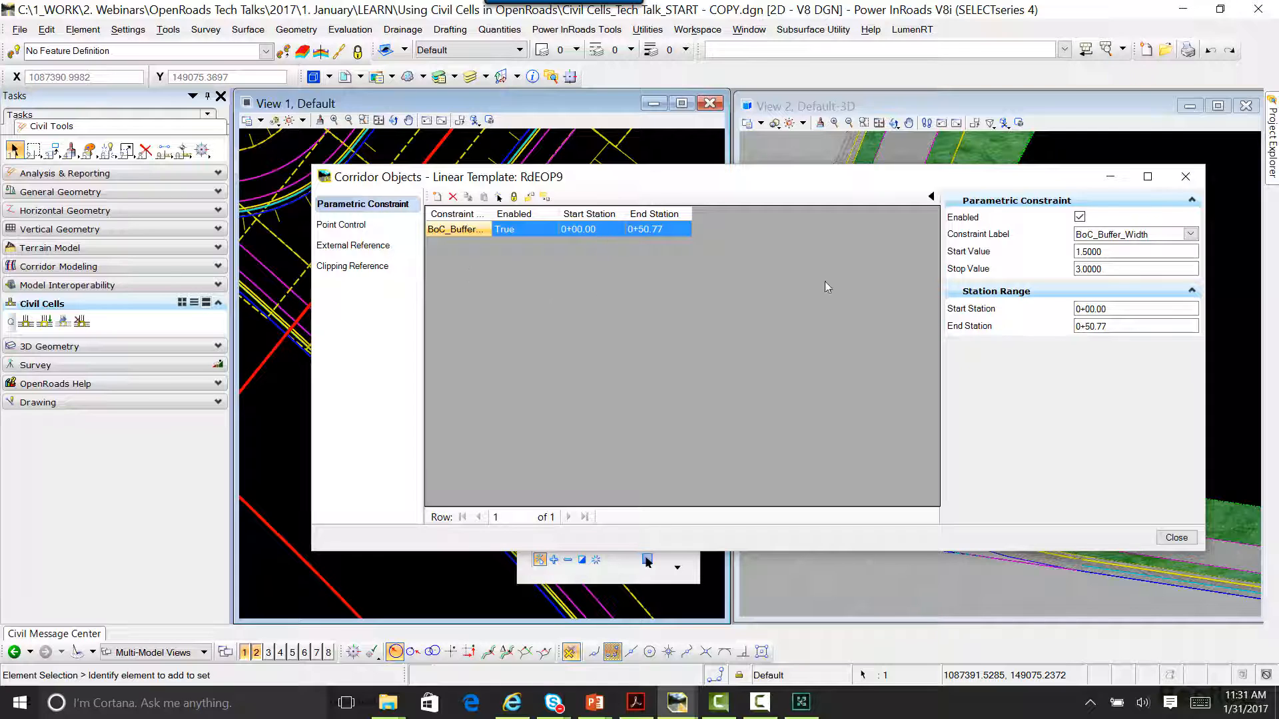
# Step: Set the corner template's BoC_Buffer_Width constraint to start value 3.0 and stop value 1.5, and close the Corridor Objects
pyautogui.click(1135, 252)
pyautogui.moveTo(1135, 251); pyautogui.dragTo(1075, 253)
pyautogui.write('3')
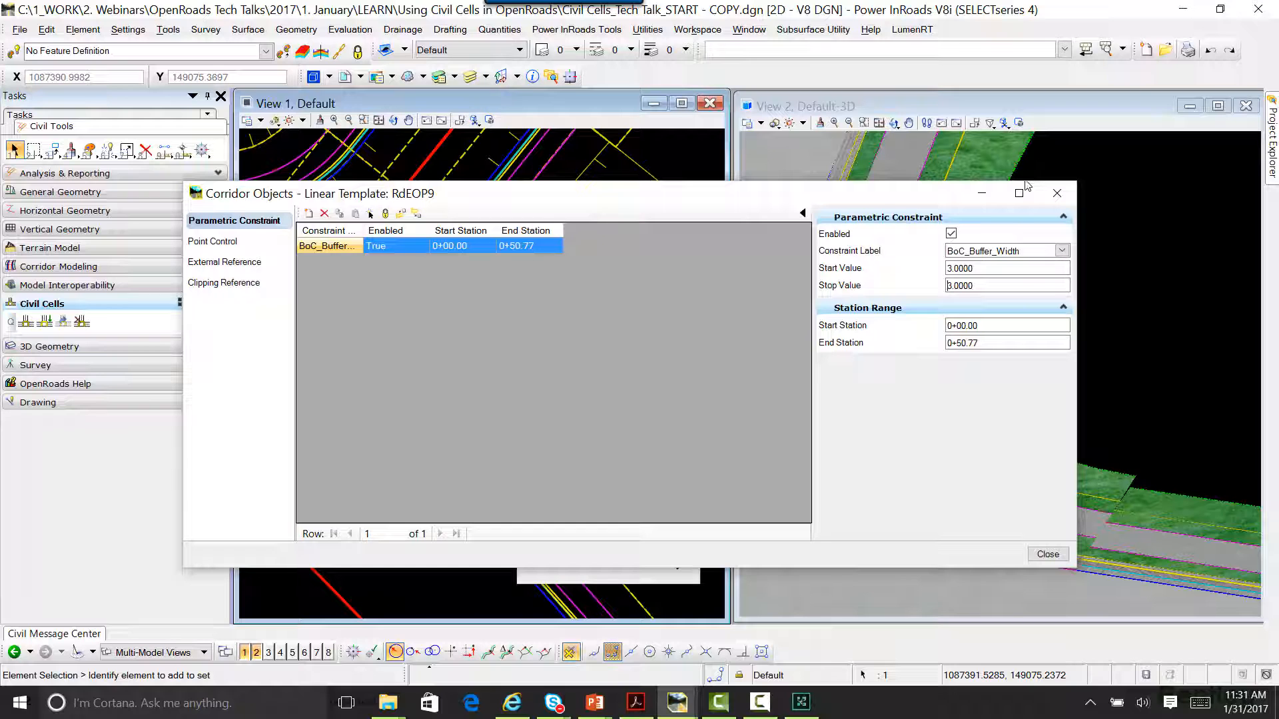
pyautogui.moveTo(931, 199); pyautogui.dragTo(670, 92)
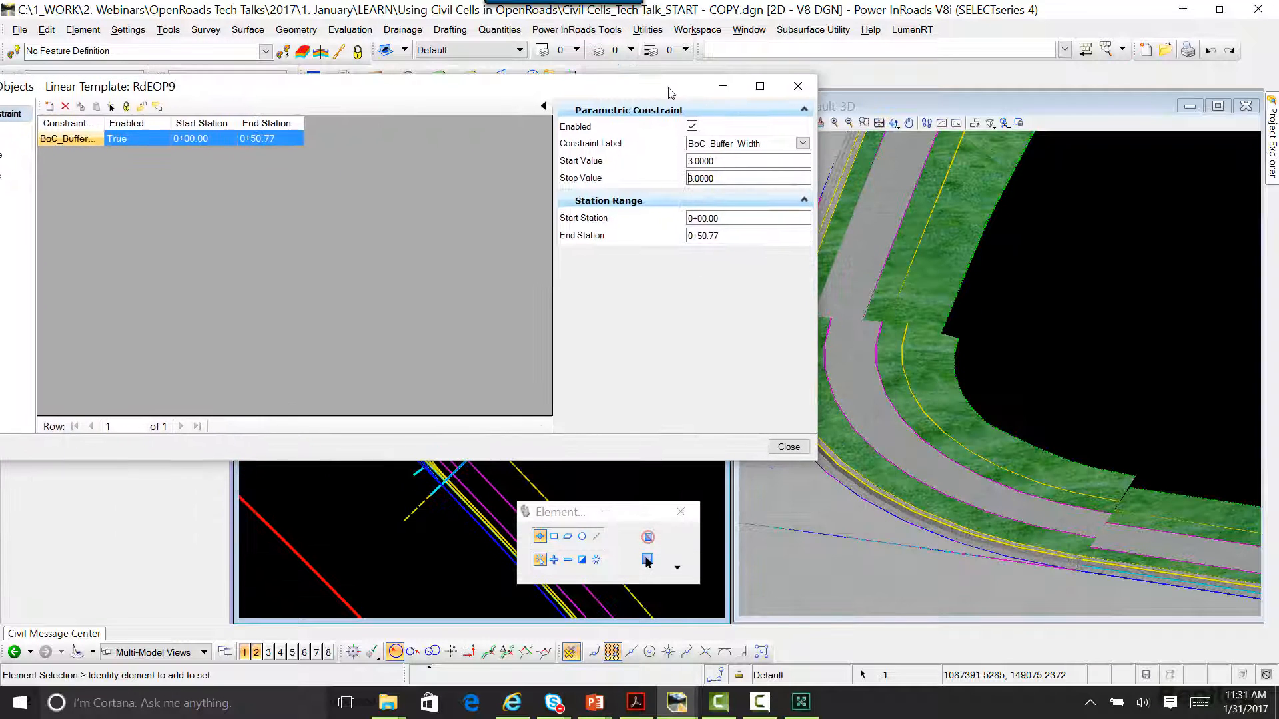
pyautogui.doubleClick(693, 179)
pyautogui.write('1')
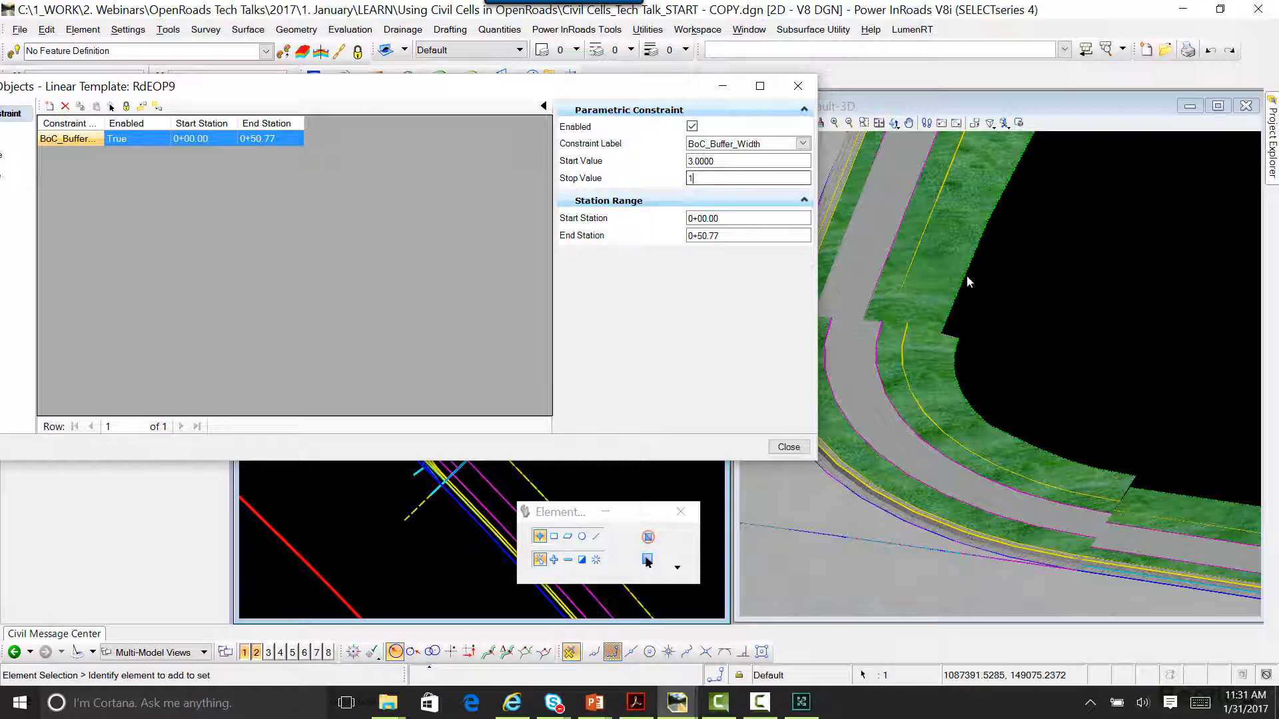
pyautogui.write('.5')
pyautogui.press('Return')
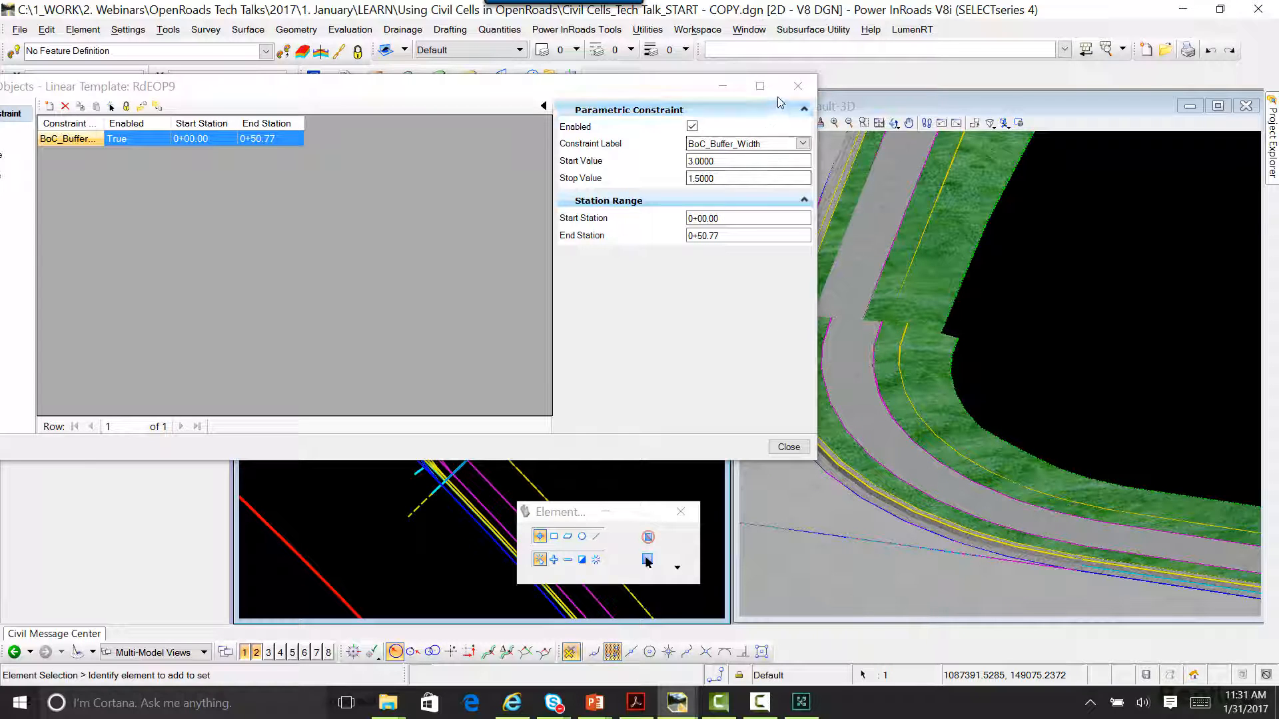
pyautogui.click(798, 85)
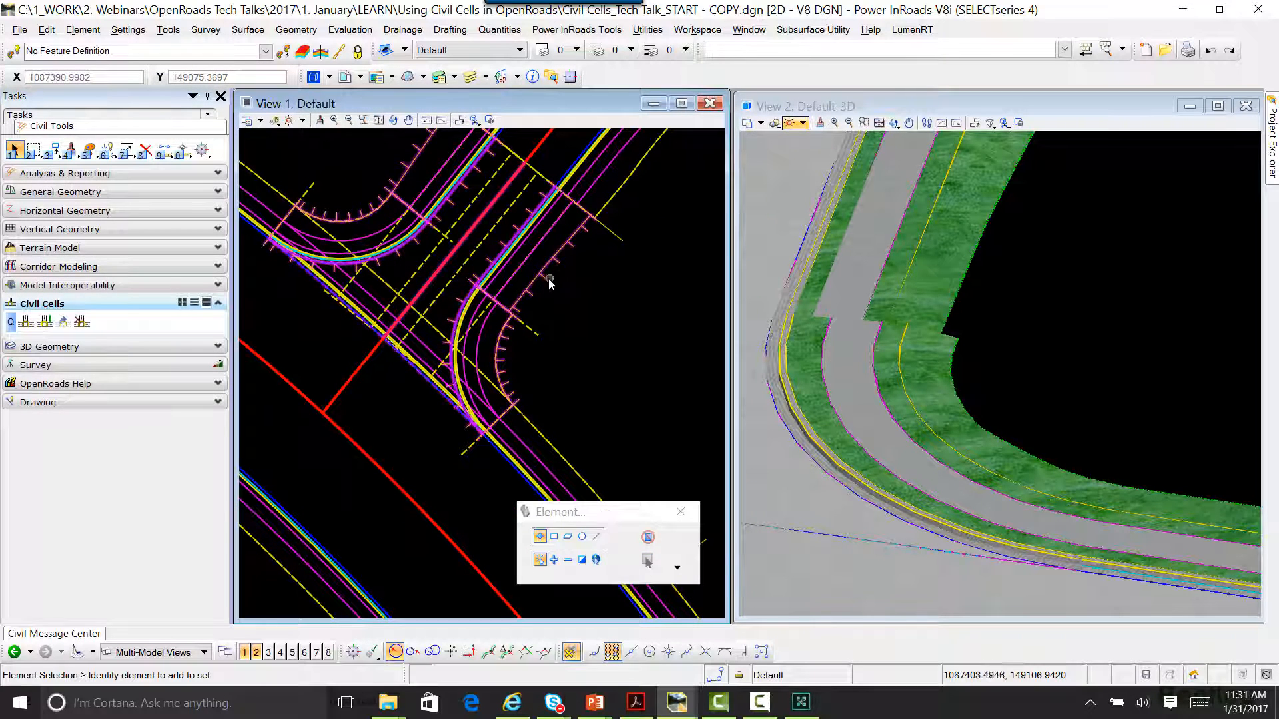
# Step: Start a parametric constraint on the straight Curb/Gutter - Sidewalk - Tie Slope linear template adjoining the corner along the side street
pyautogui.moveTo(546, 283)
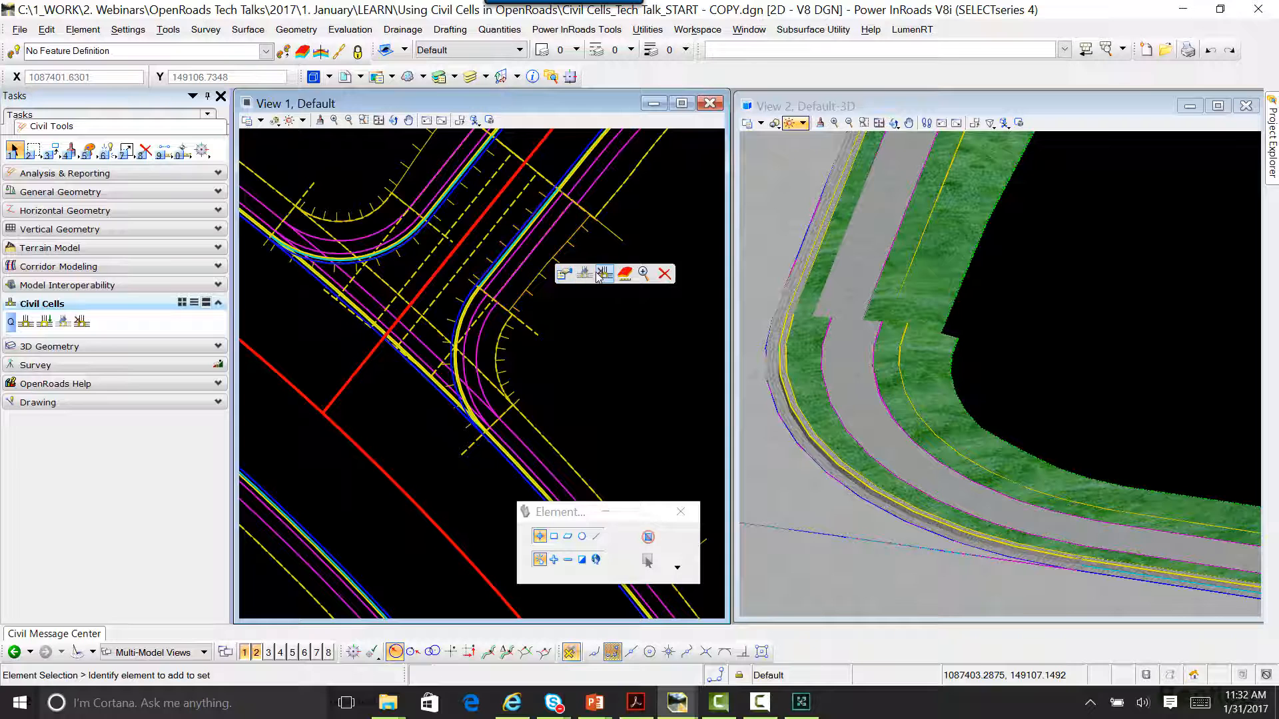
pyautogui.scroll(-2, 869, 272)
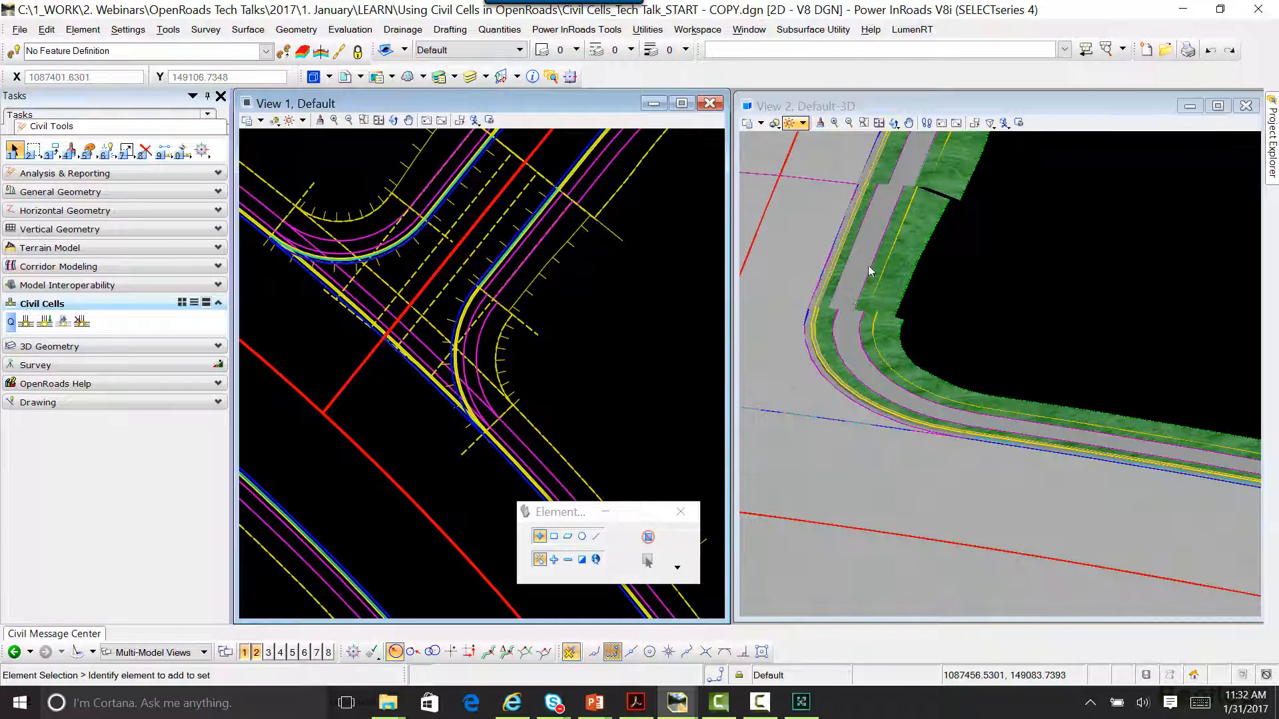
pyautogui.scroll(3, 869, 271)
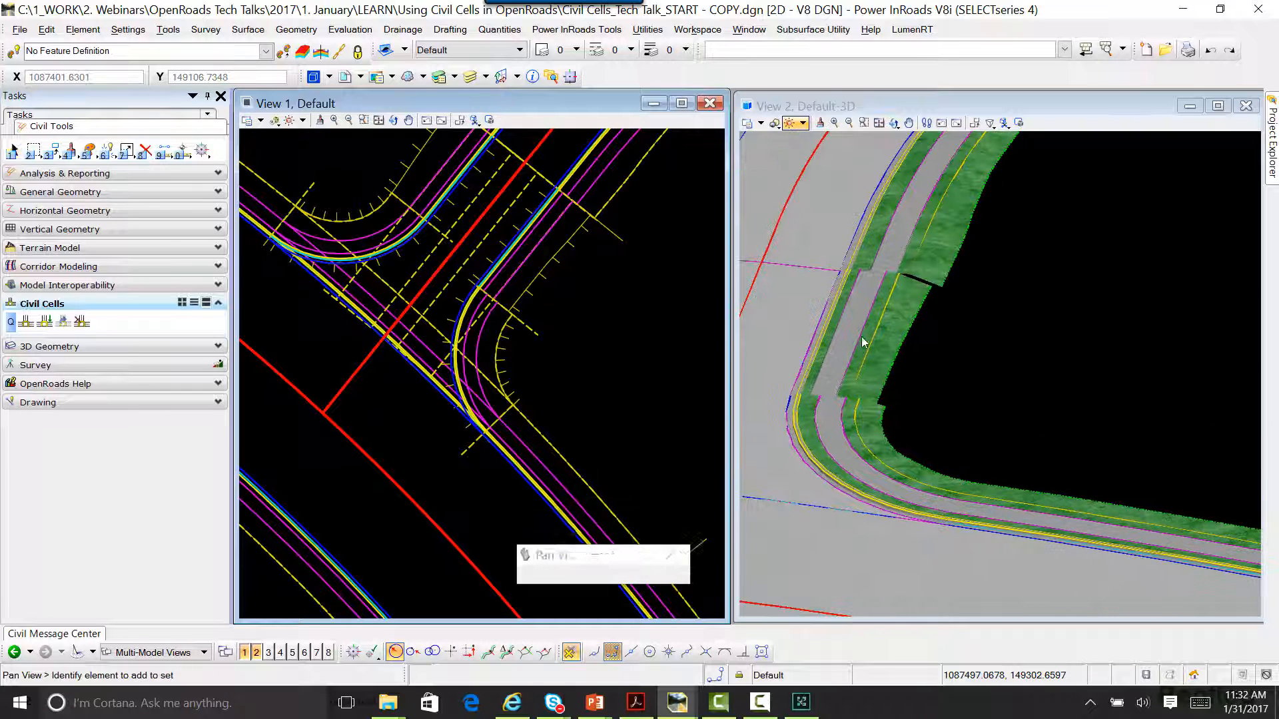
pyautogui.rightClick(558, 263)
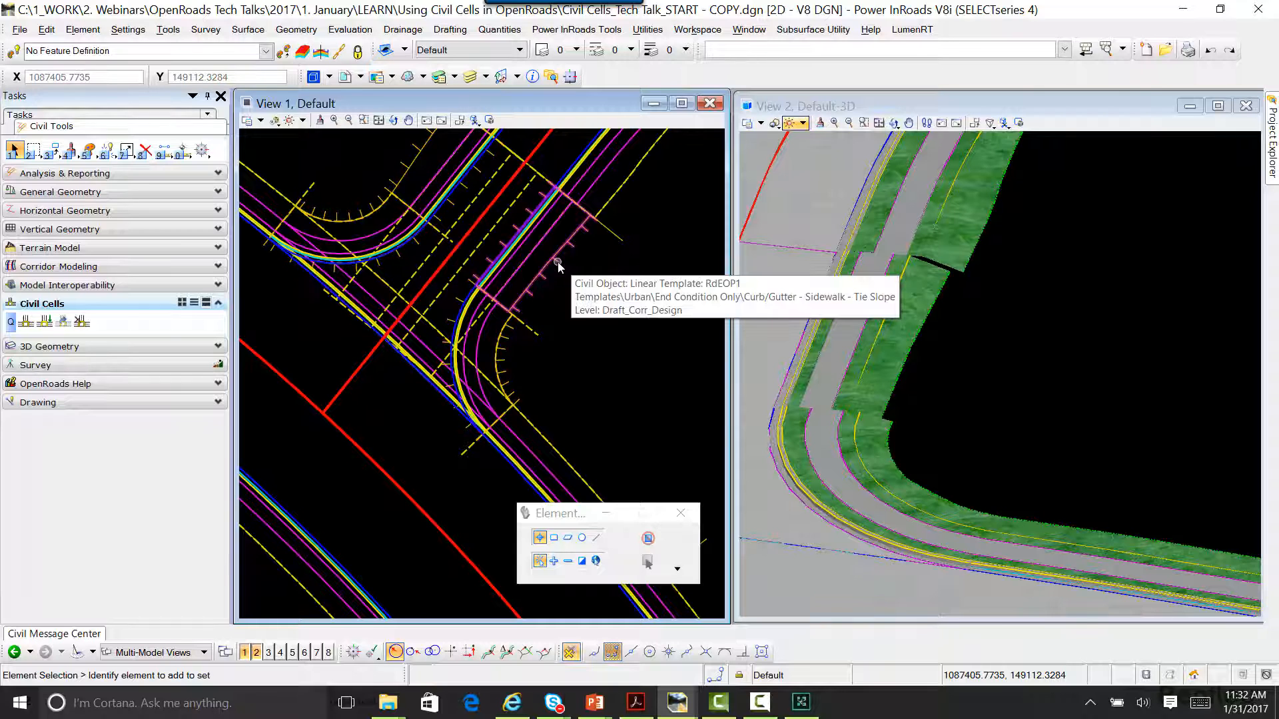
pyautogui.click(557, 264)
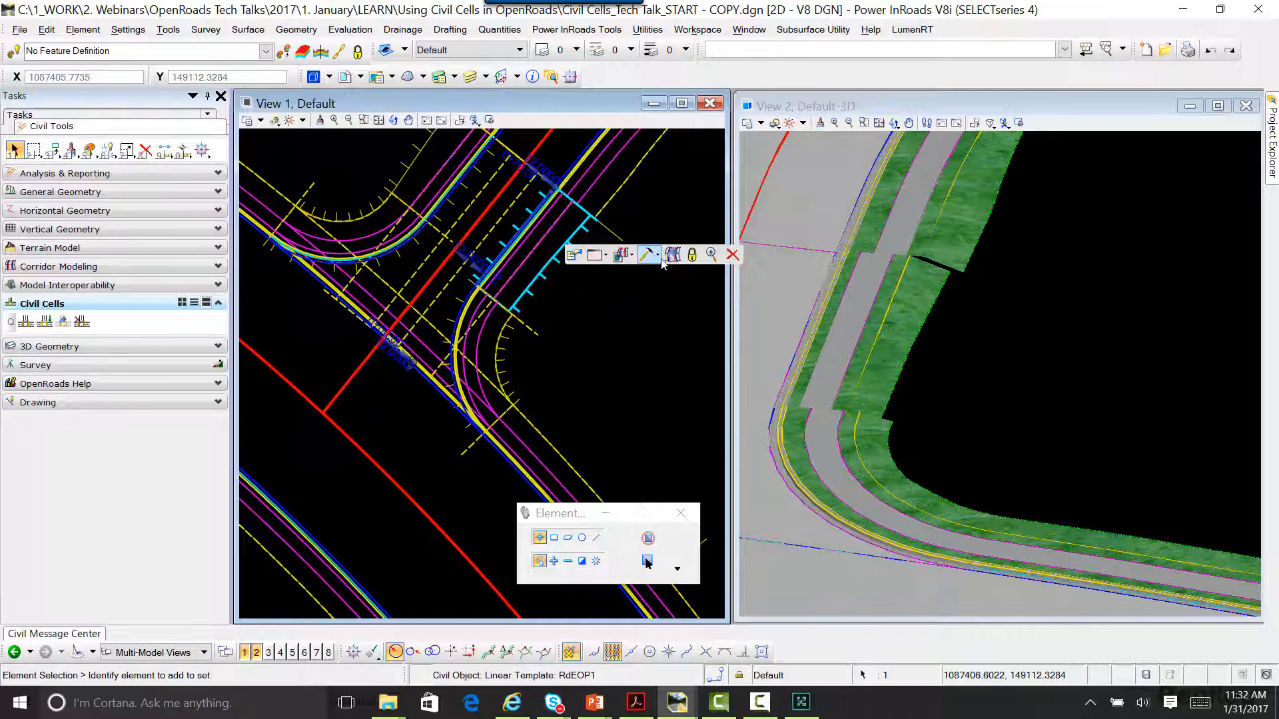
pyautogui.click(659, 257)
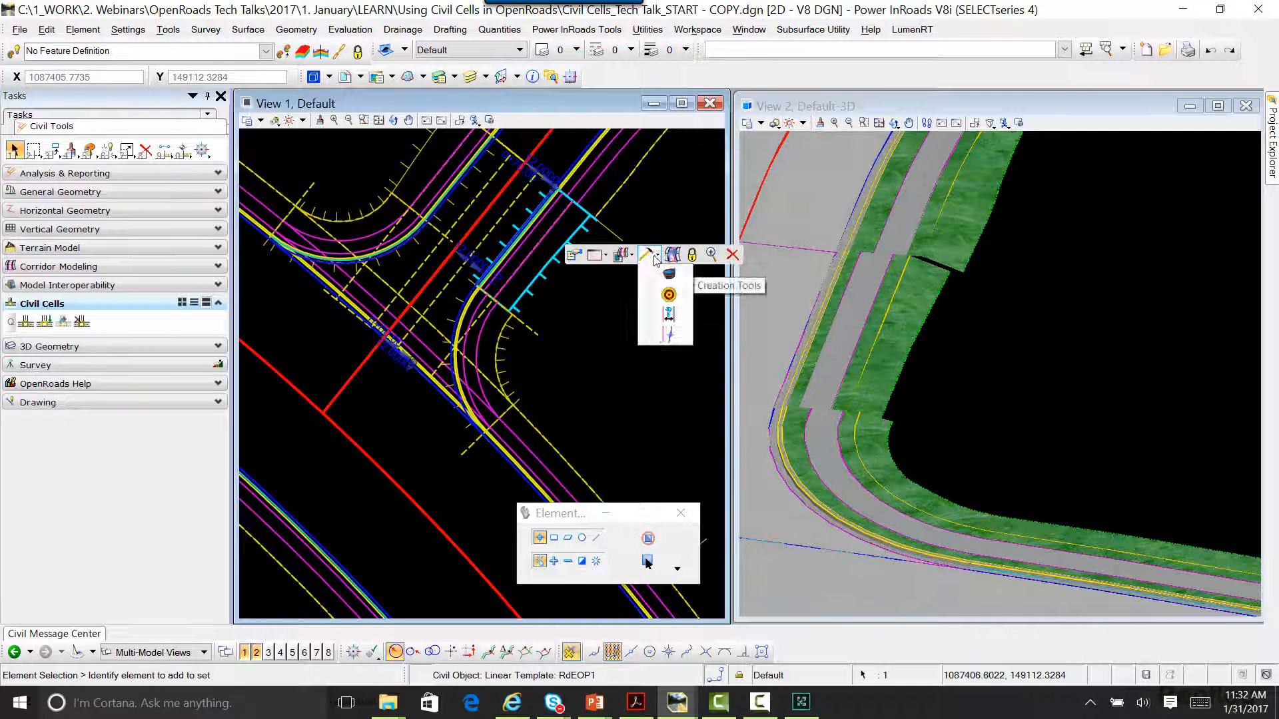
pyautogui.click(668, 316)
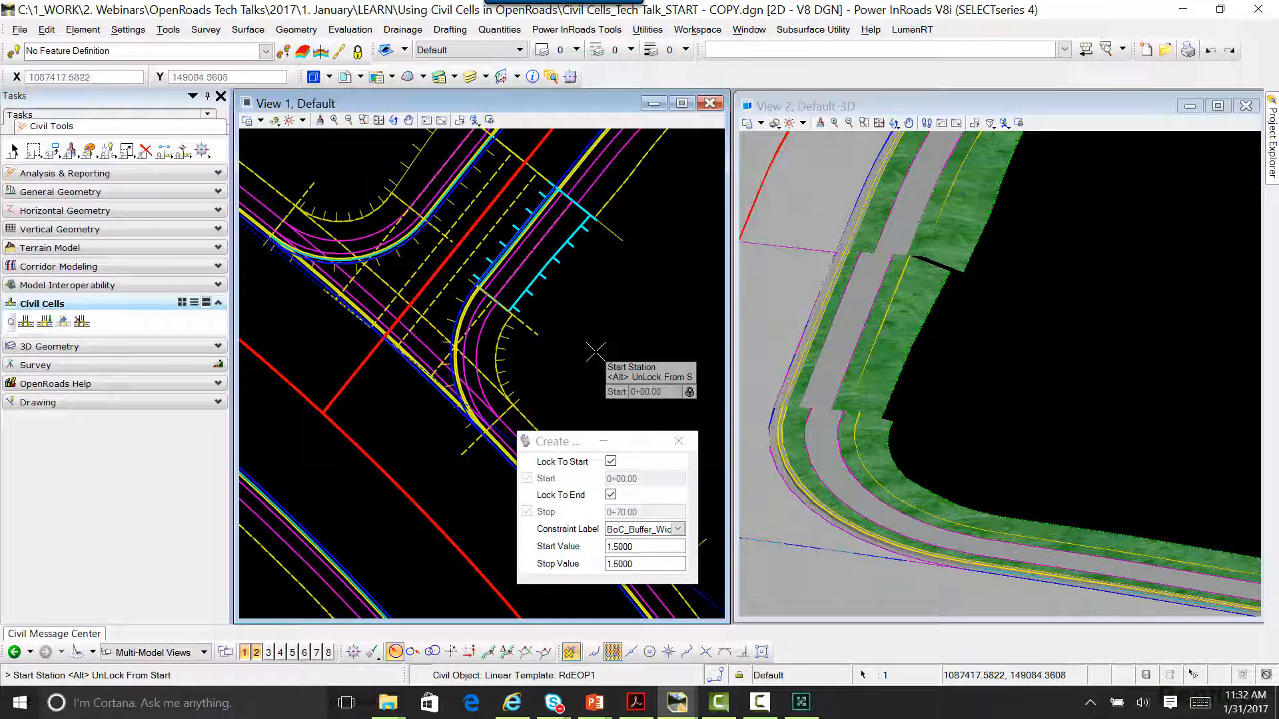
# Step: Create a BoC_Buffer_Width constraint over the straight template's full length with start and stop values of 3.0, and leave the command
pyautogui.click(586, 324)
pyautogui.click(586, 324)
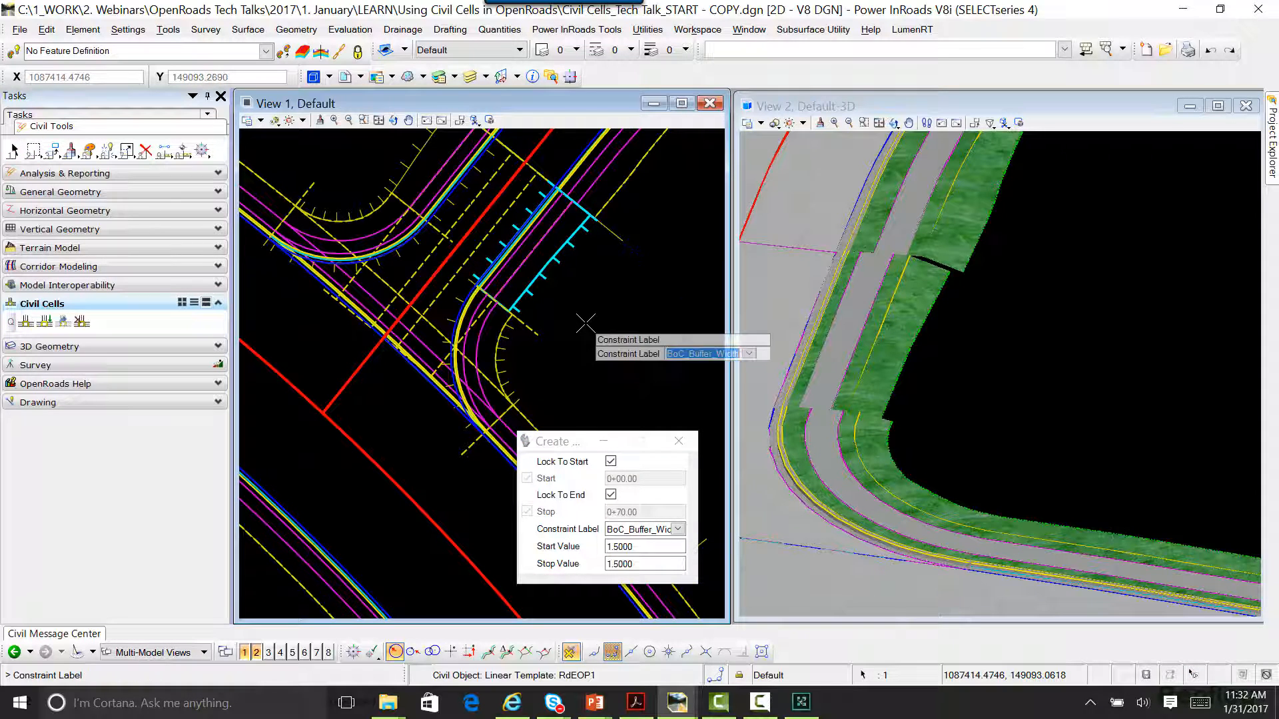
pyautogui.click(586, 324)
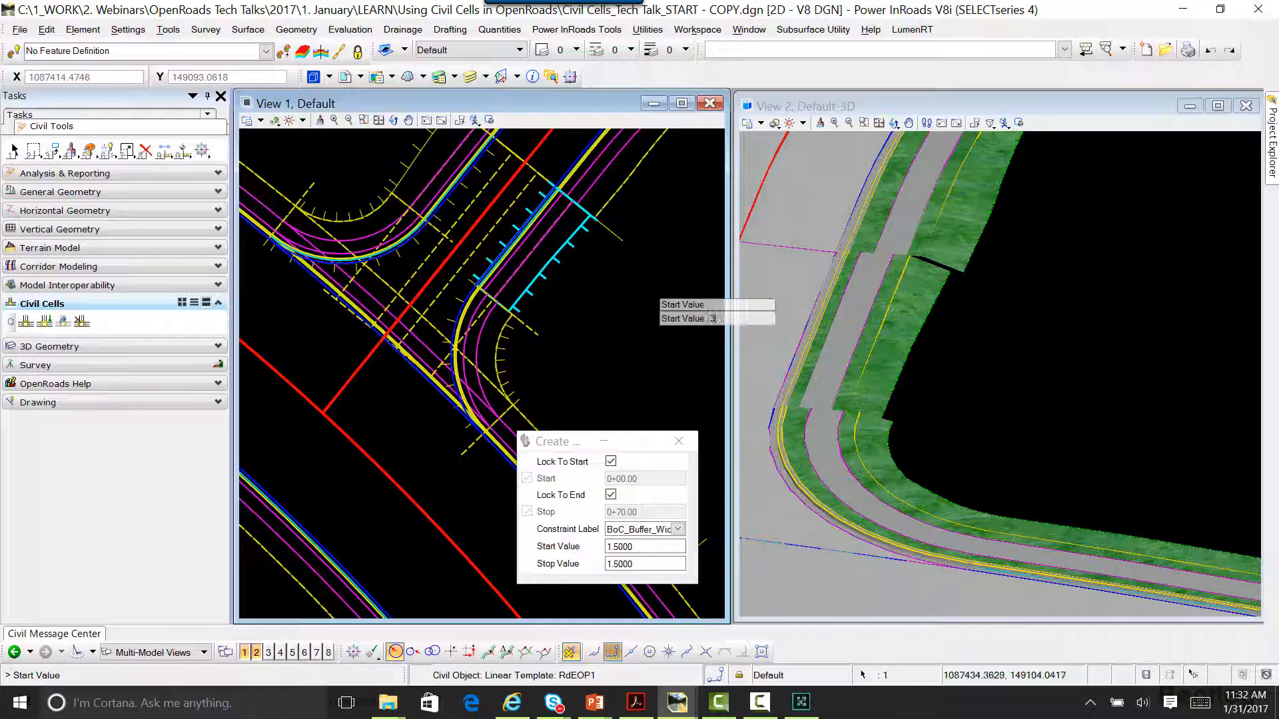
pyautogui.write('3')
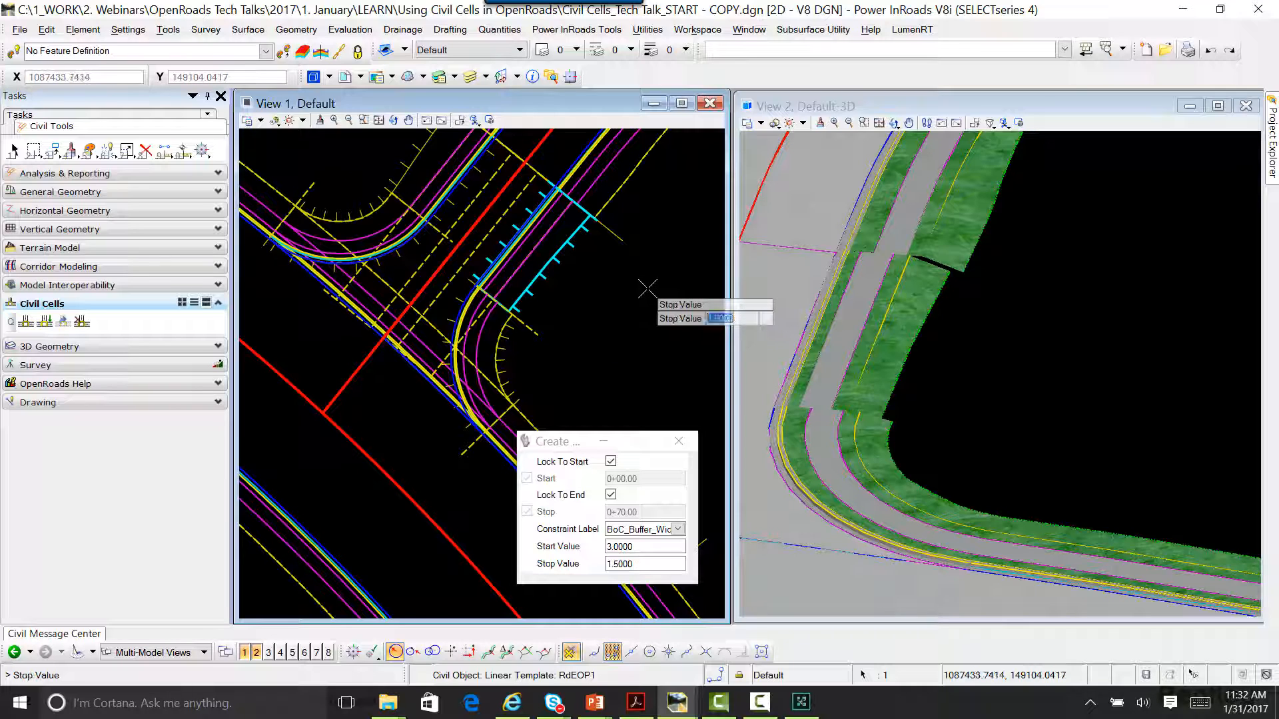
pyautogui.click(646, 288)
pyautogui.write('3')
pyautogui.click(631, 311)
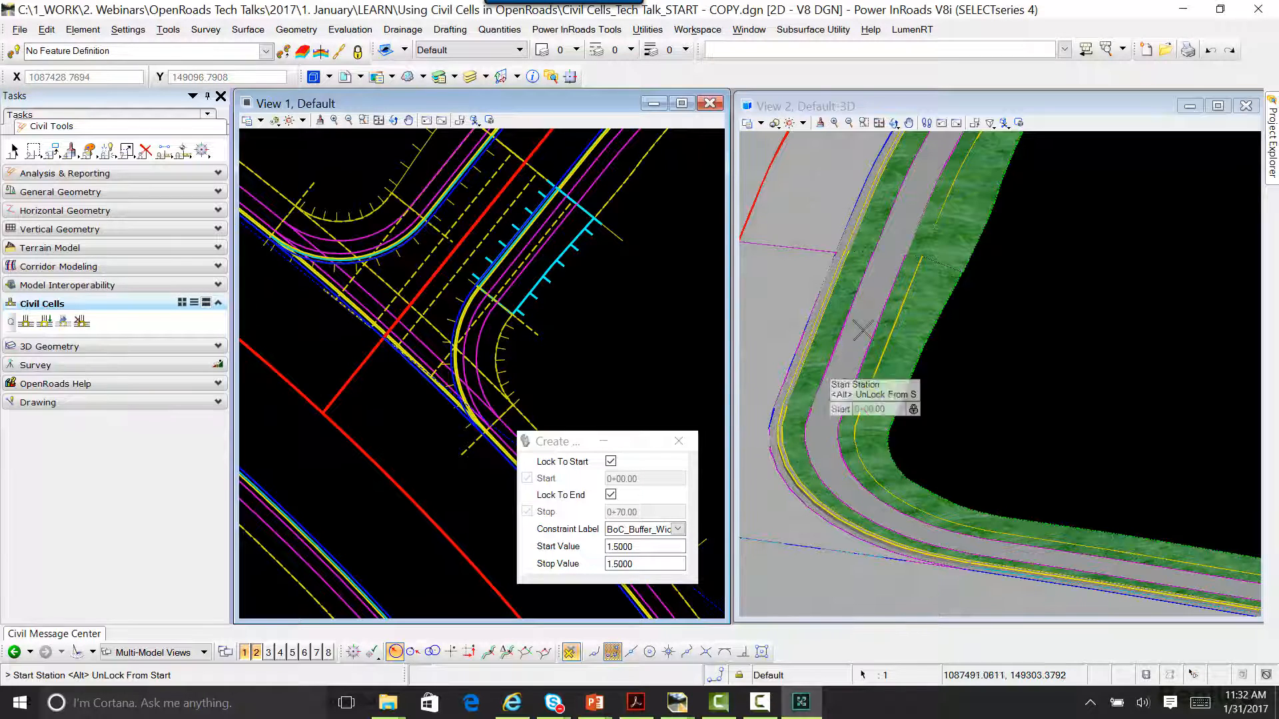
pyautogui.scroll(4, 871, 249)
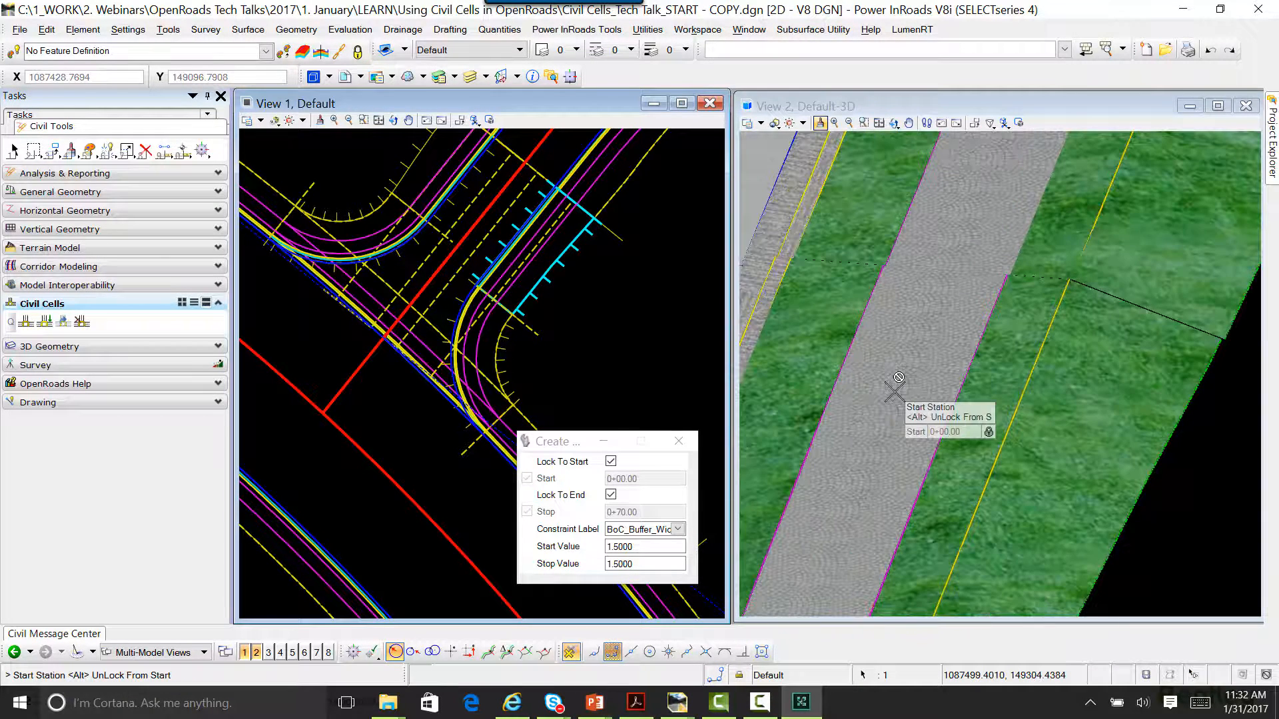
pyautogui.click(894, 392)
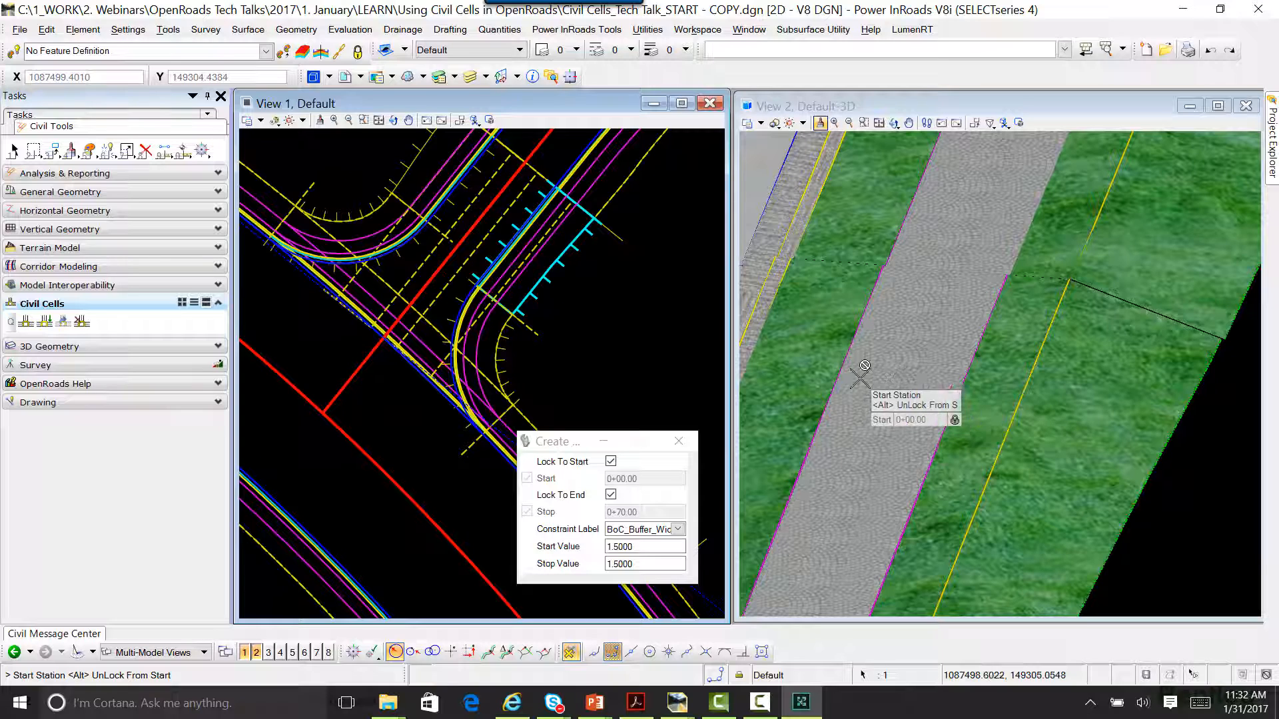
pyautogui.press('Escape')
# Step: Examine both corners of the T intersection in plan and 3D for how their sidewalks meet the adjoining corridors
pyautogui.scroll(-4, 938, 401)
pyautogui.scroll(-2, 941, 414)
pyautogui.moveTo(928, 494); pyautogui.dragTo(1026, 435, button='middle')
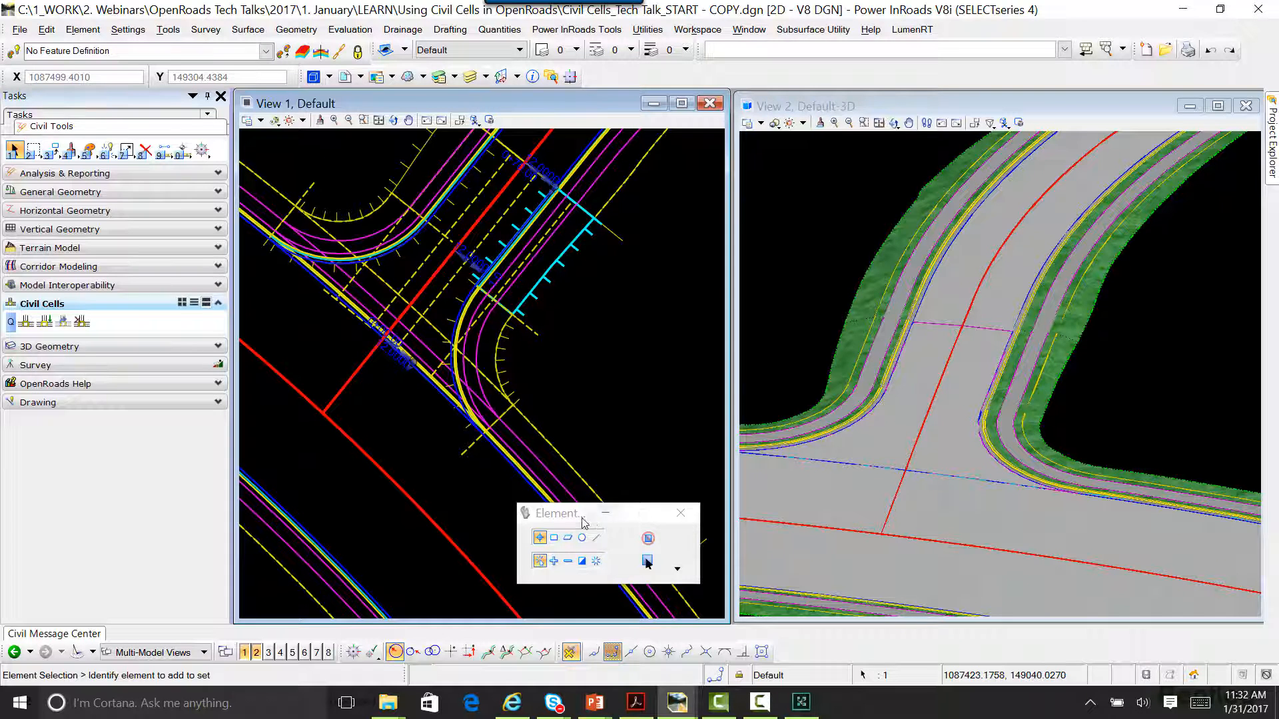
pyautogui.moveTo(584, 521); pyautogui.dragTo(443, 537)
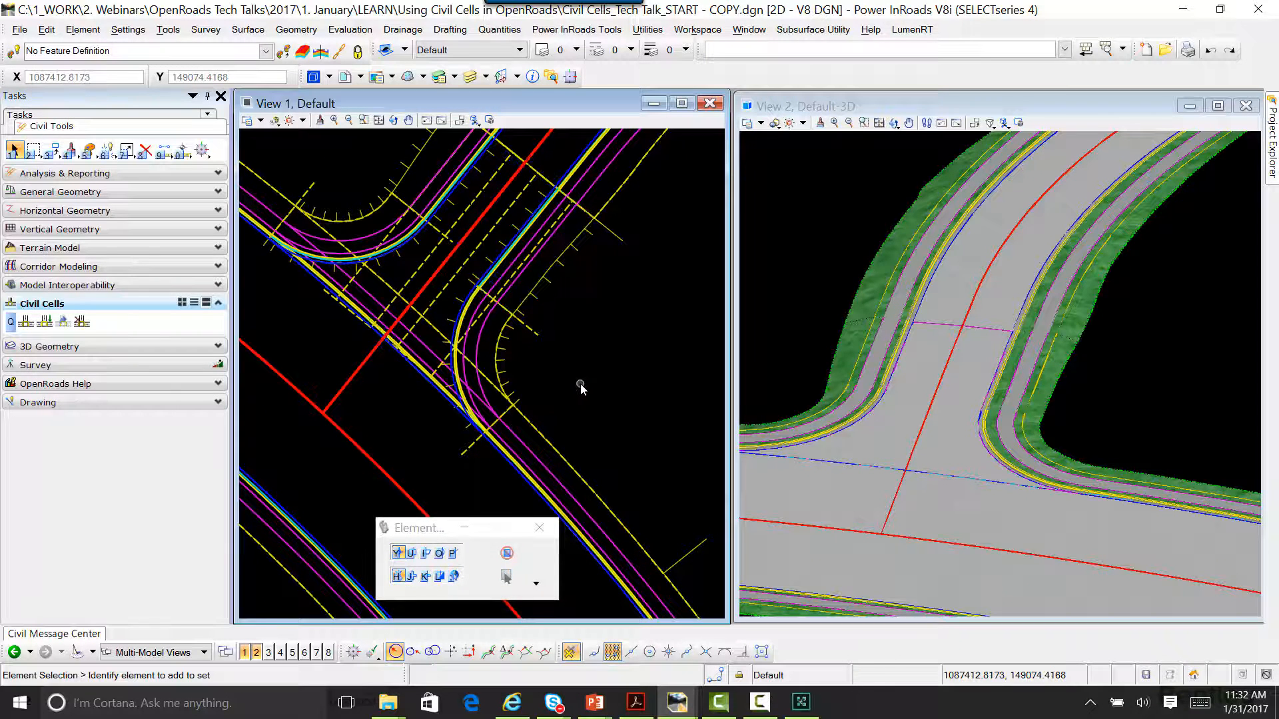
pyautogui.scroll(-1, 581, 389)
pyautogui.scroll(3, 820, 434)
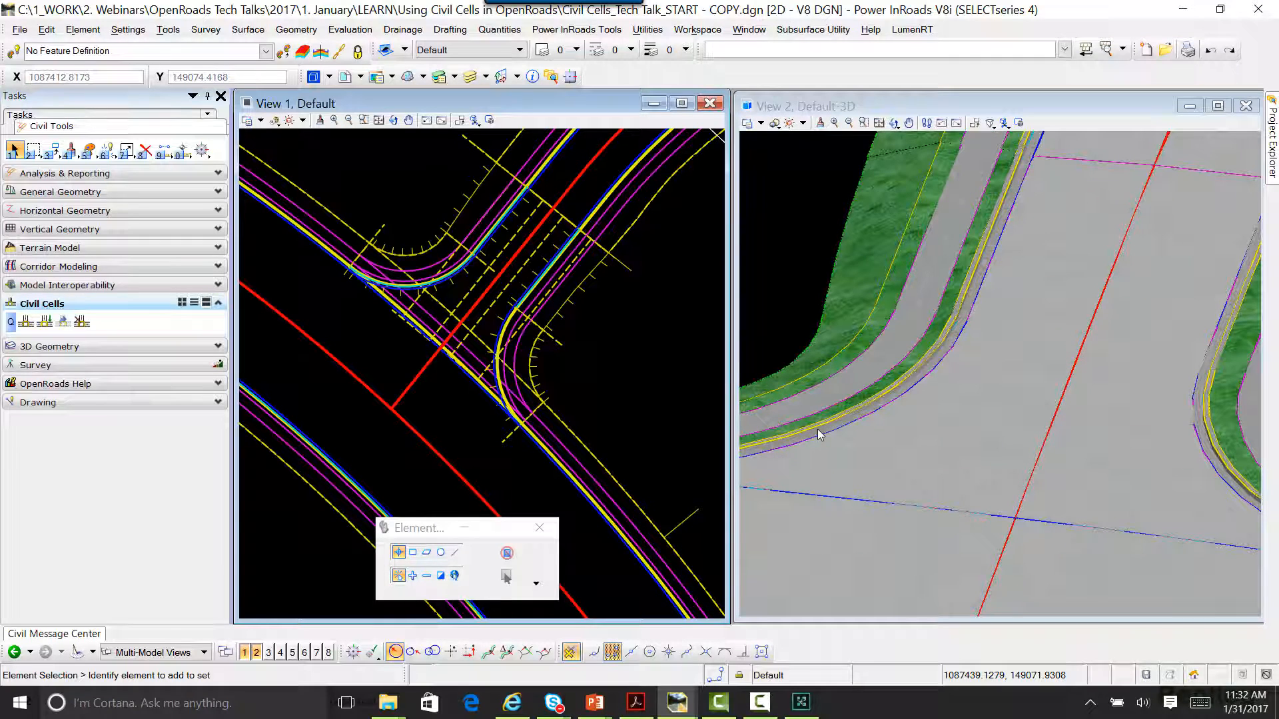
pyautogui.scroll(3, 472, 323)
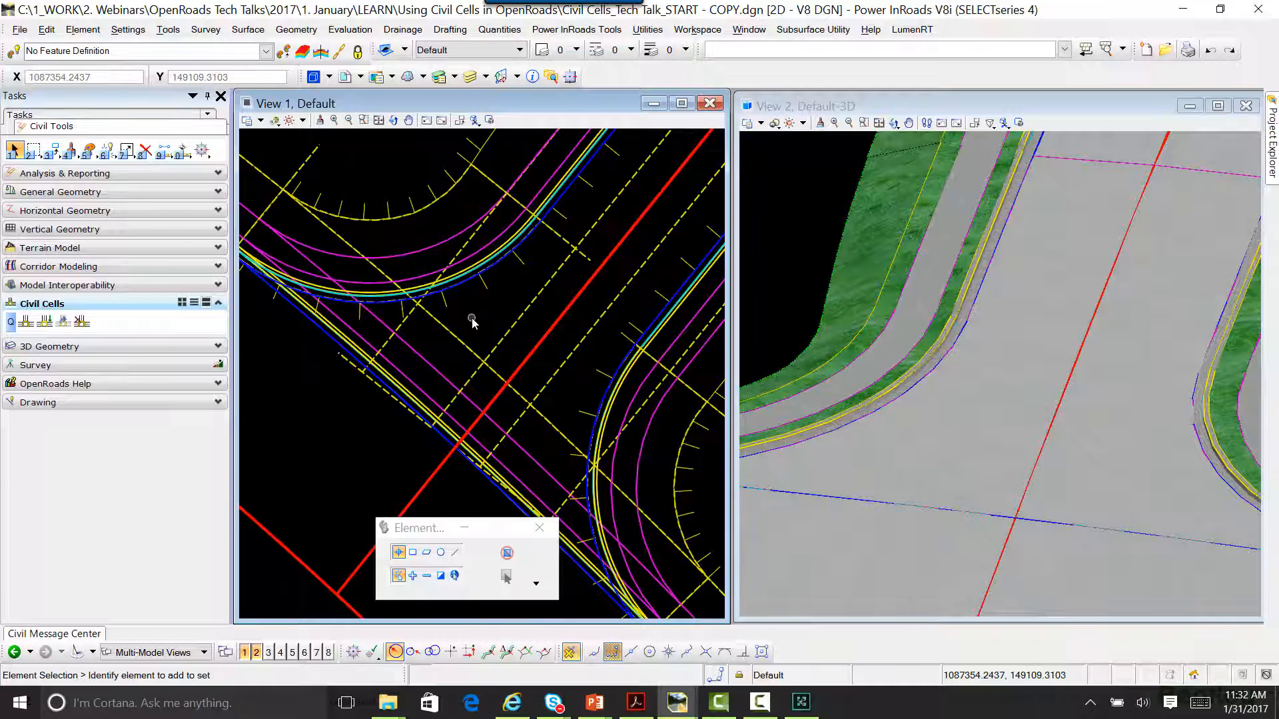
pyautogui.scroll(-3, 468, 320)
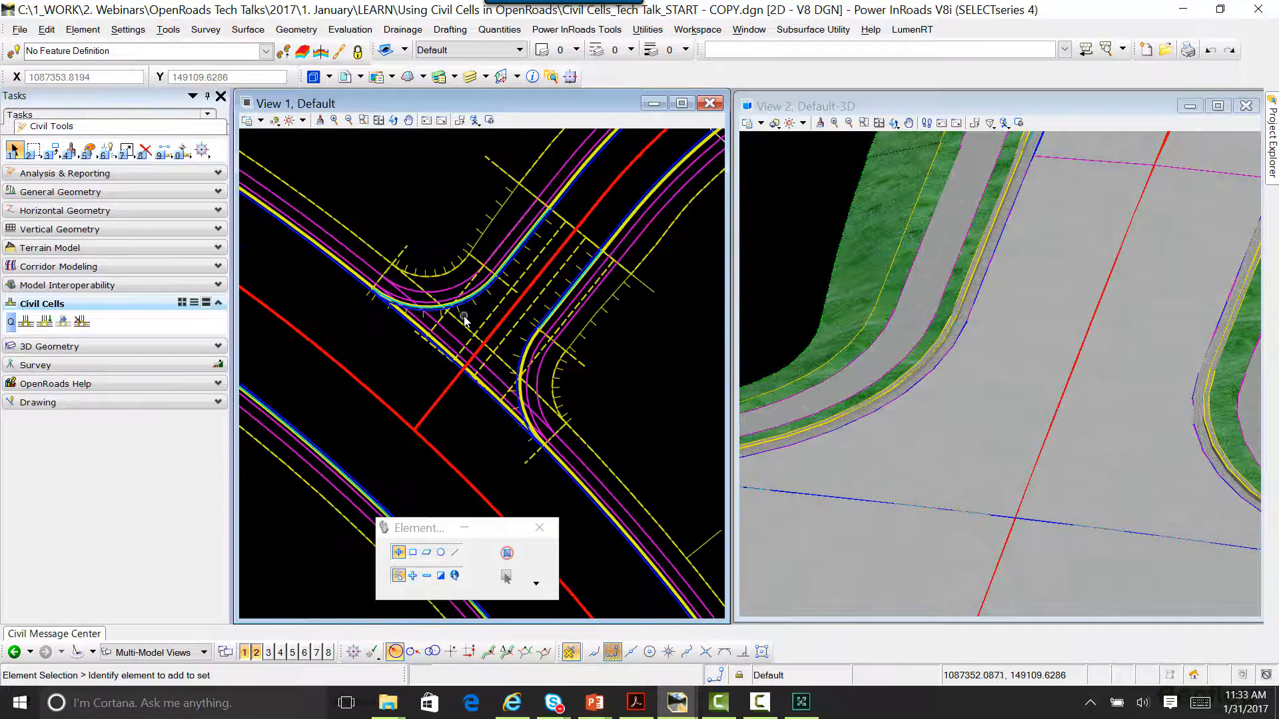
pyautogui.moveTo(464, 318); pyautogui.dragTo(367, 345, button='middle')
pyautogui.scroll(-4, 878, 430)
pyautogui.moveTo(879, 456); pyautogui.dragTo(957, 433, button='middle')
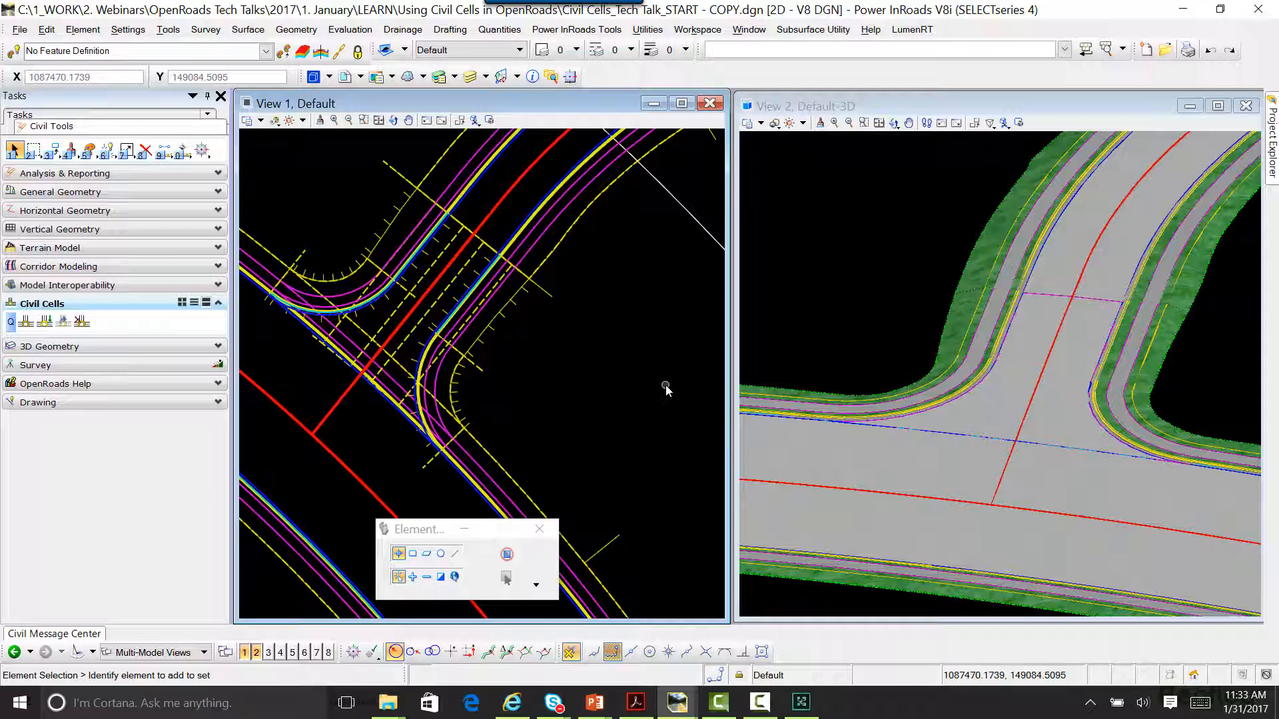
# Step: Draw a line about 7.96 long across the opposite corner's curb and sidewalk, perpendicular to the gutter's outer edge, as the ramp centerline
pyautogui.scroll(3, 946, 419)
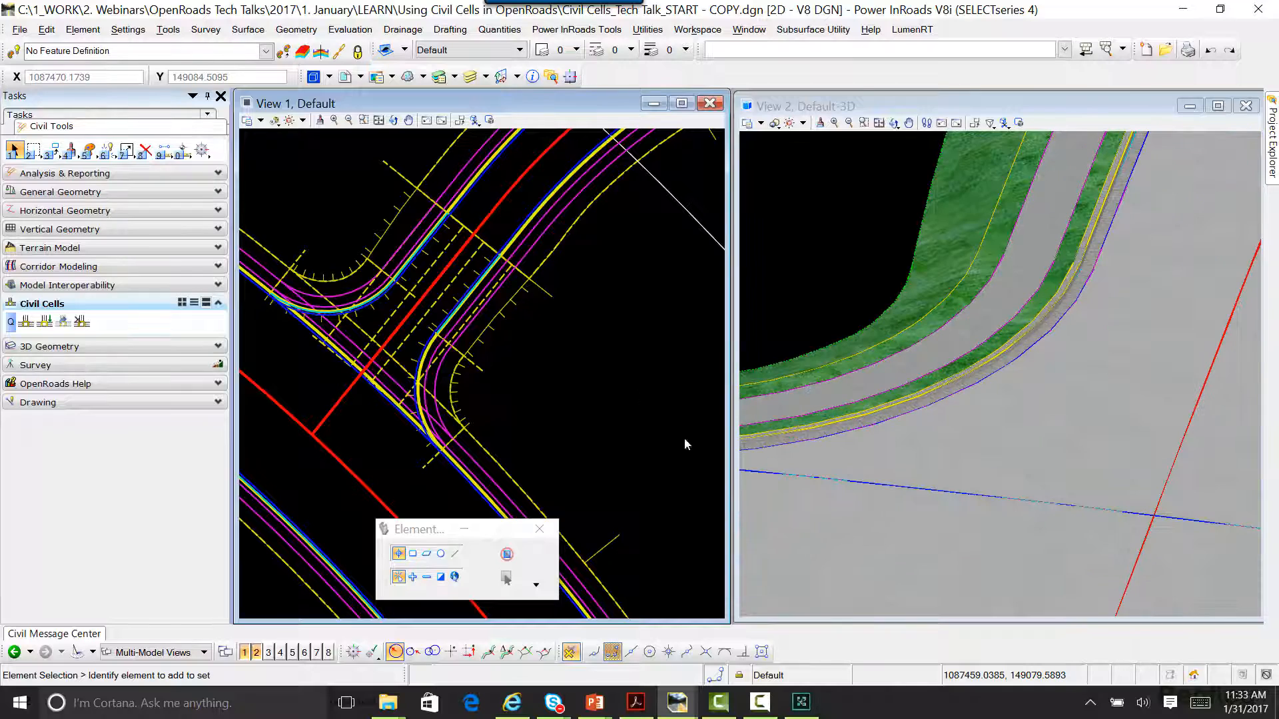
pyautogui.scroll(4, 346, 330)
pyautogui.scroll(1, 353, 332)
pyautogui.moveTo(356, 333); pyautogui.dragTo(483, 420, button='middle')
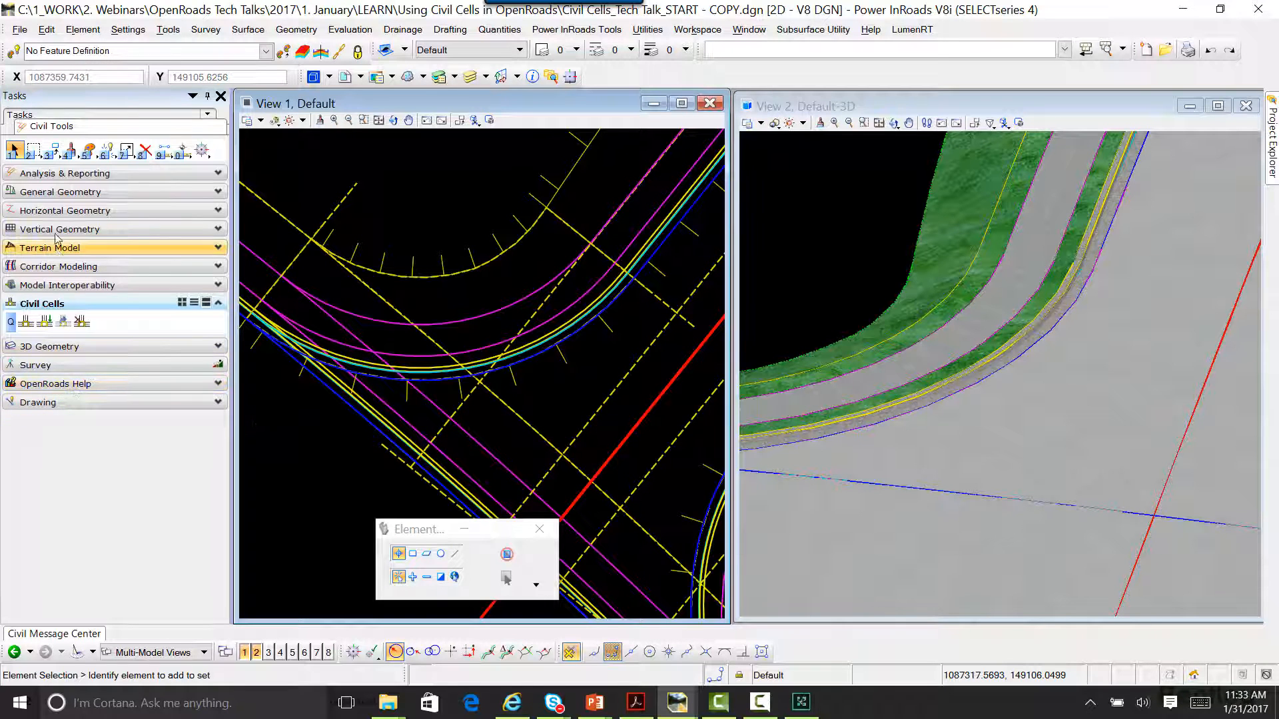
pyautogui.click(65, 210)
pyautogui.click(26, 269)
pyautogui.scroll(2, 515, 379)
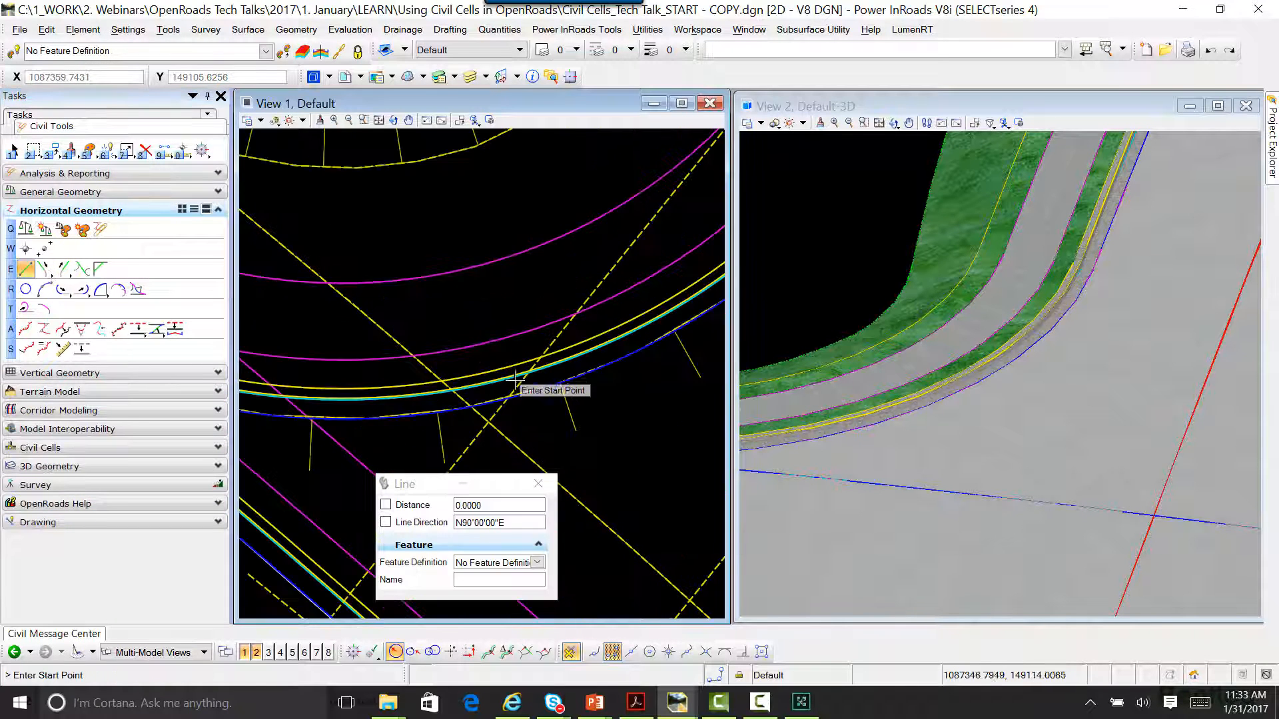
pyautogui.scroll(1, 518, 393)
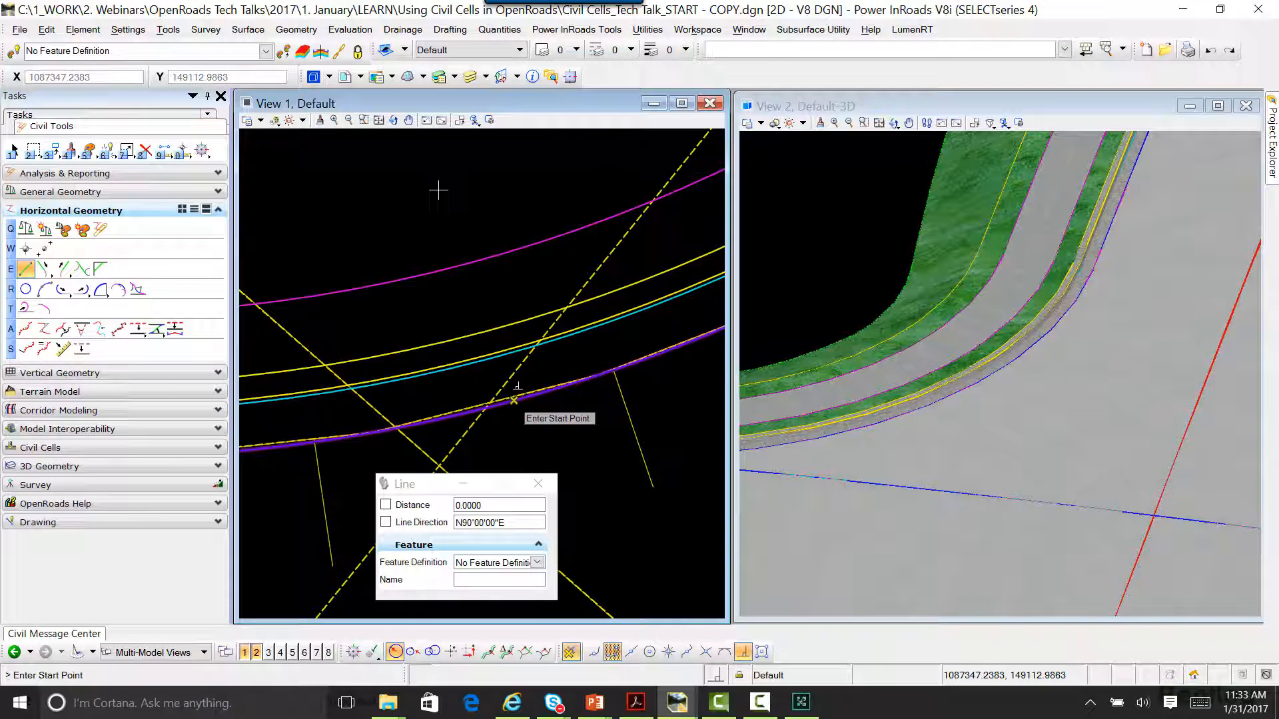
pyautogui.click(513, 400)
pyautogui.scroll(-1, 439, 231)
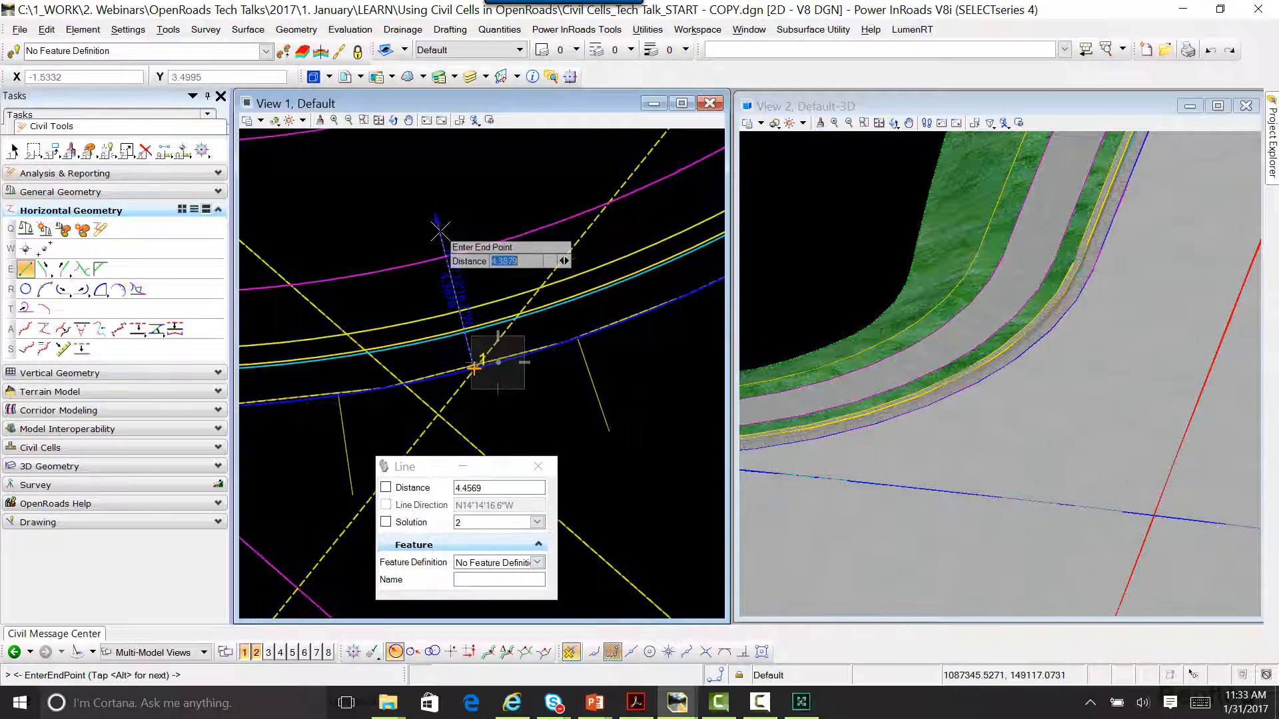
pyautogui.scroll(-2, 439, 230)
pyautogui.click(429, 170)
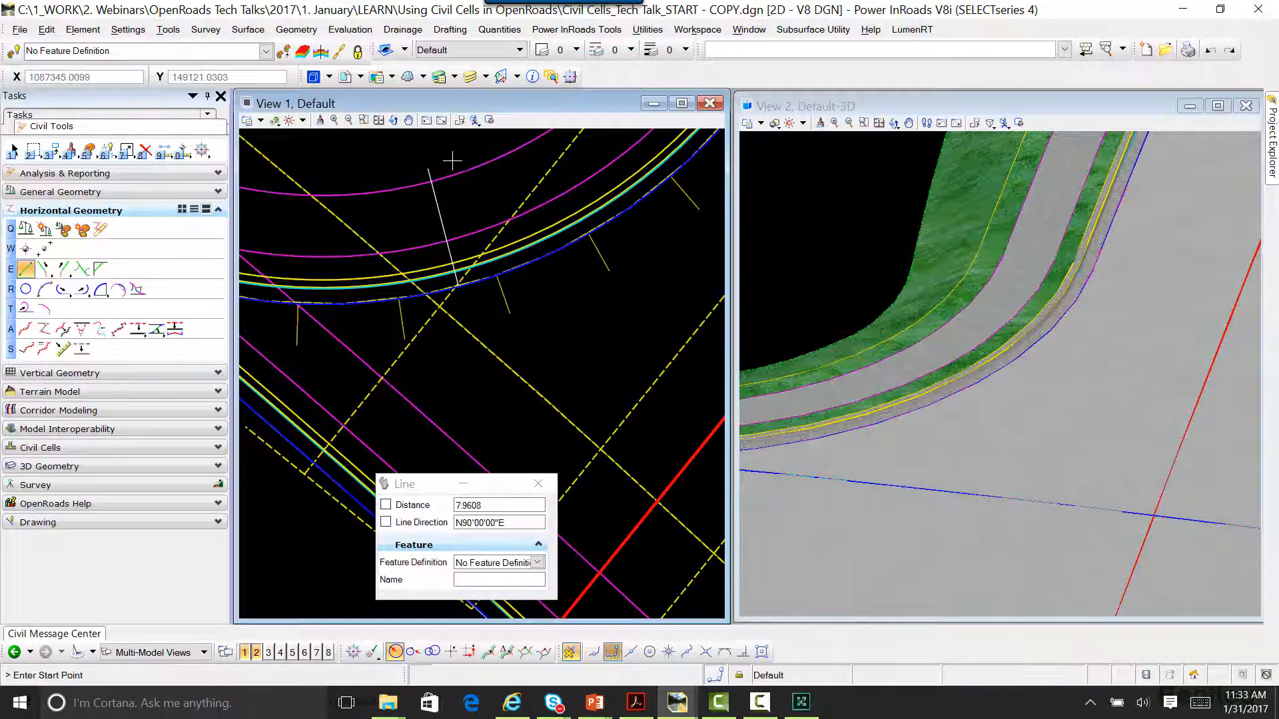
pyautogui.press('Escape')
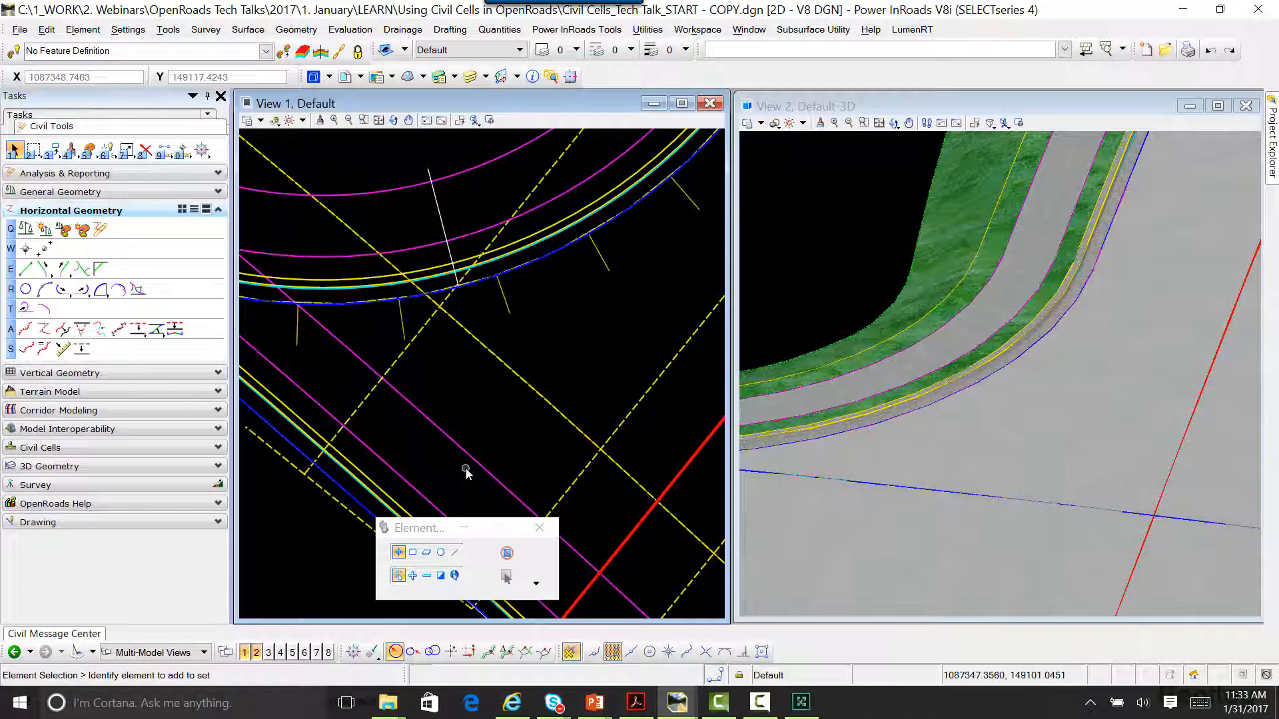
# Step: Open View 8 with the curb ramp reference diagram alongside the model, and bring up the Civil Cells tools
pyautogui.click(328, 652)
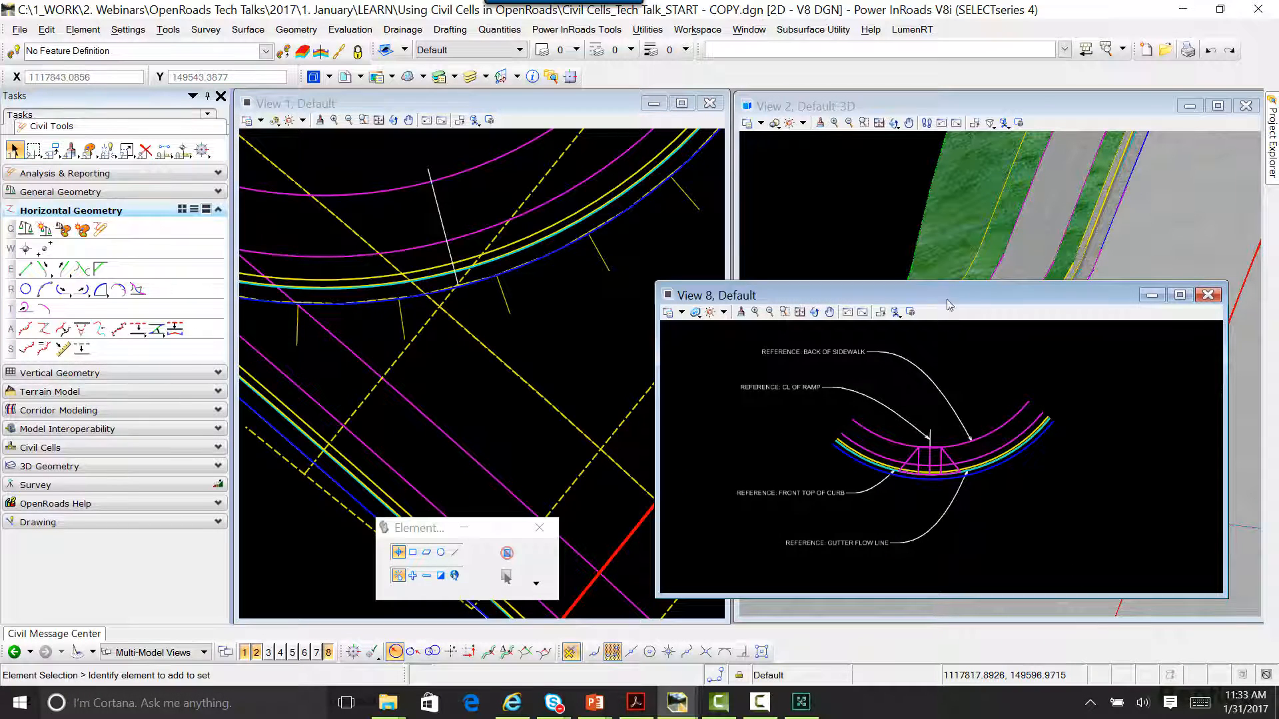
pyautogui.moveTo(944, 293); pyautogui.dragTo(958, 360)
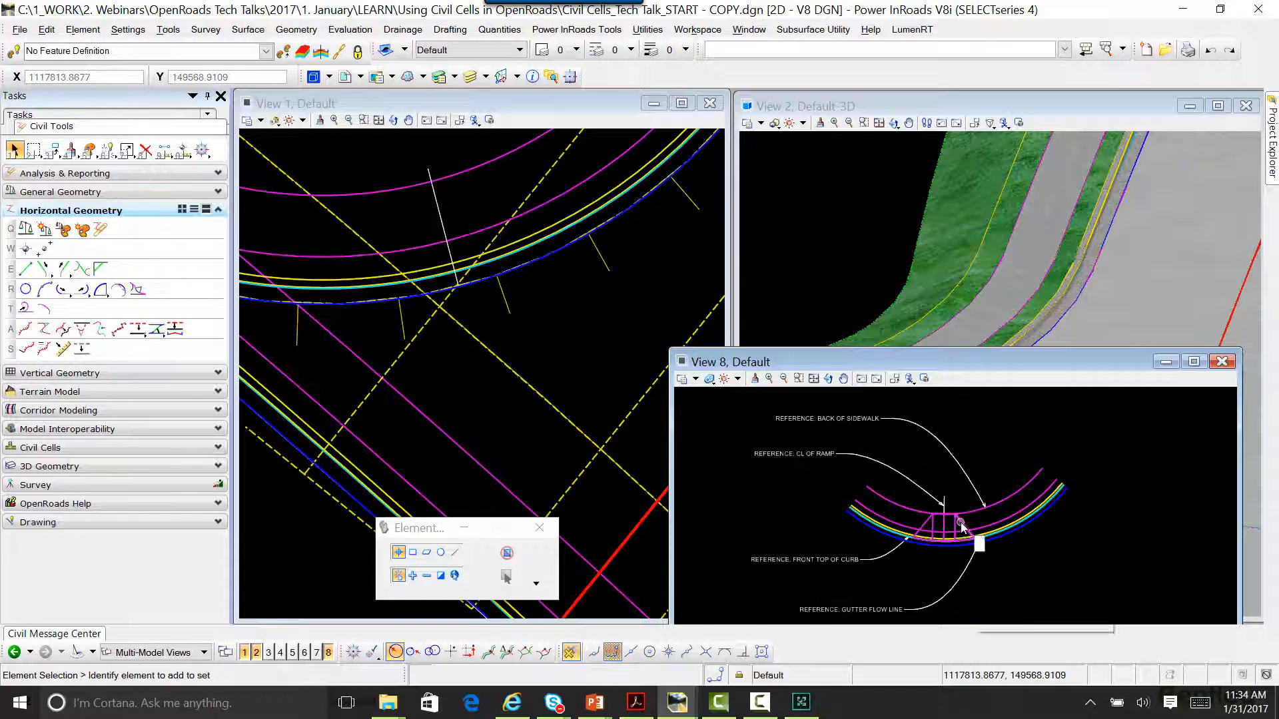
pyautogui.moveTo(960, 527)
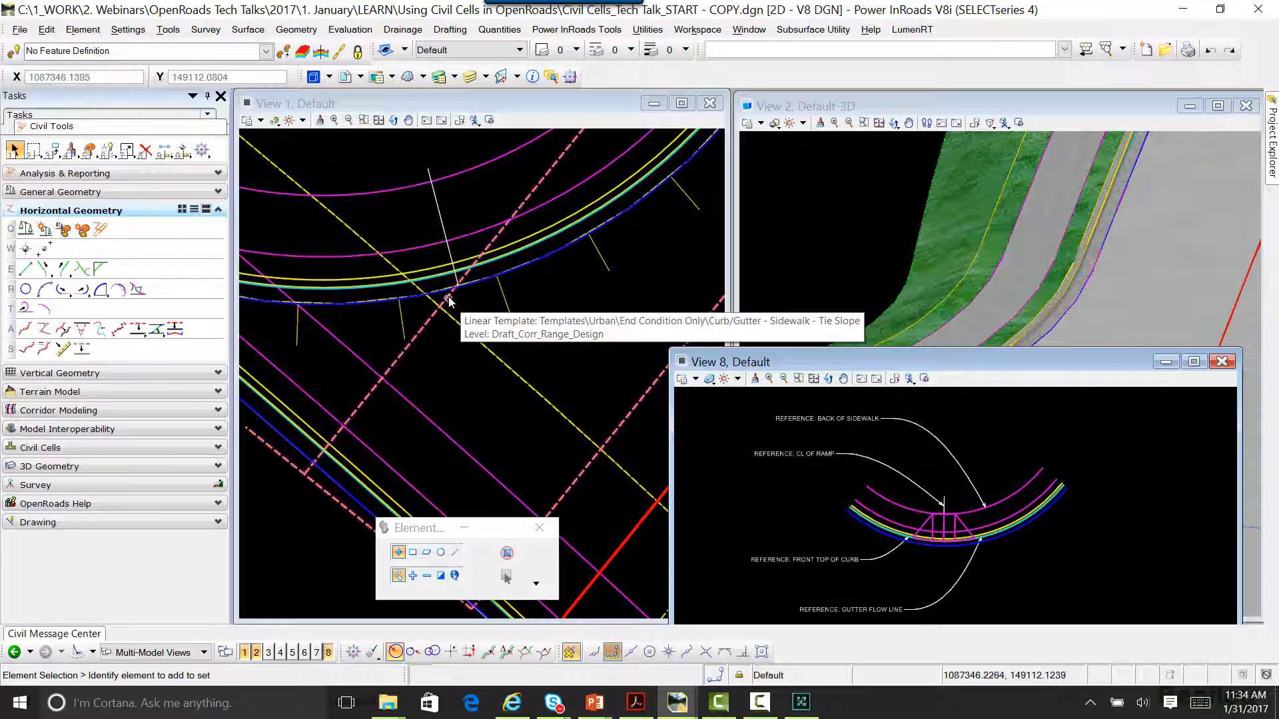
pyautogui.click(59, 447)
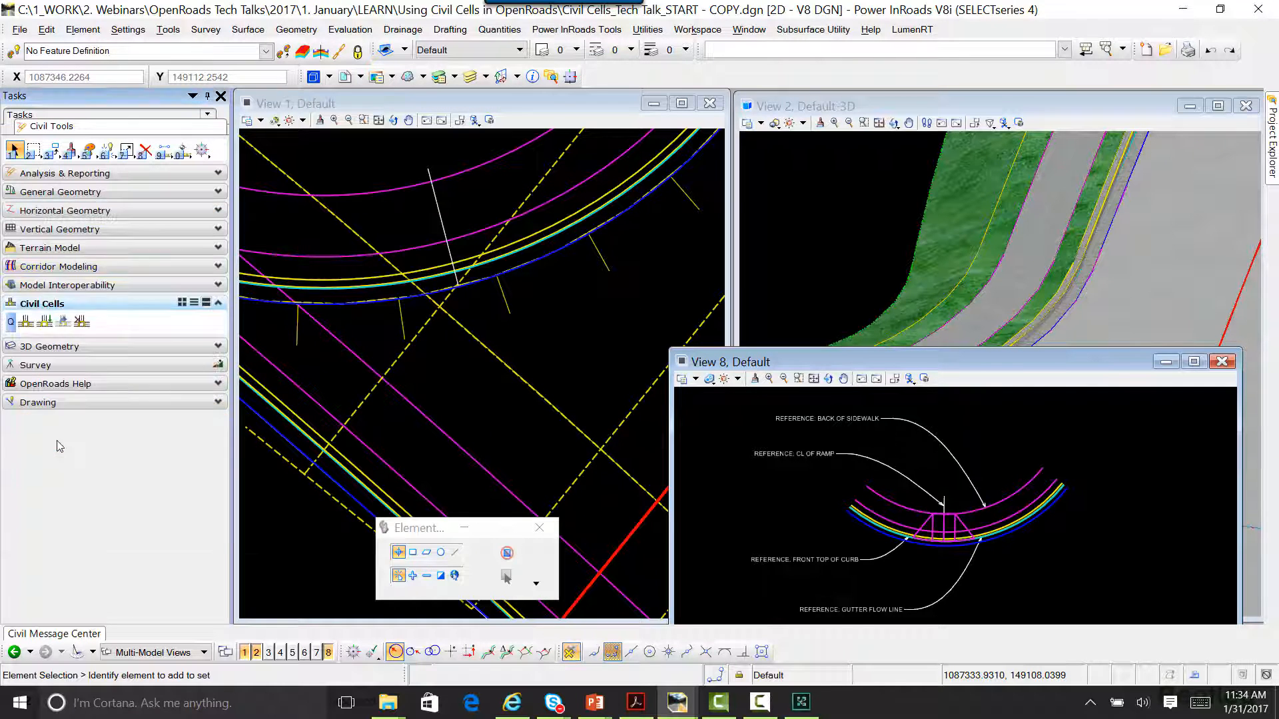
# Step: Place the Sidewalk Ramp civil cell picked from the reference diagram, assigning the drawn line at the corner as its ramp centerline reference
pyautogui.click(51, 323)
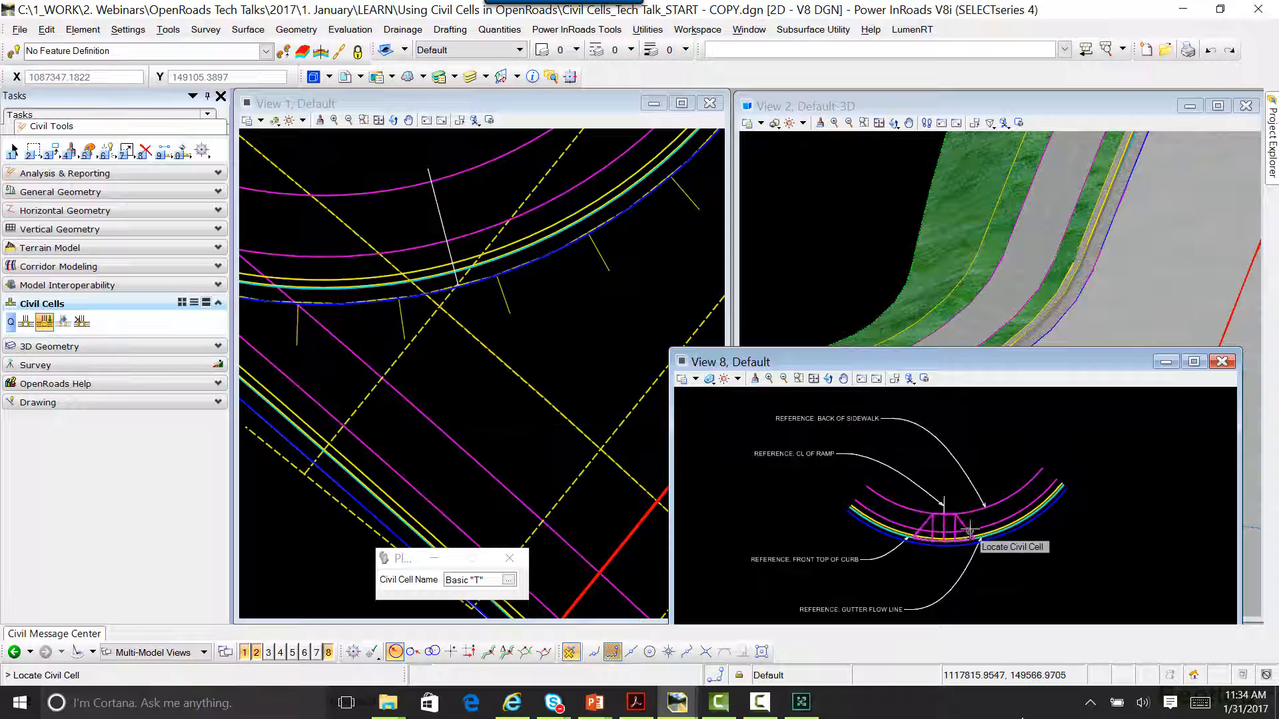
pyautogui.moveTo(964, 526)
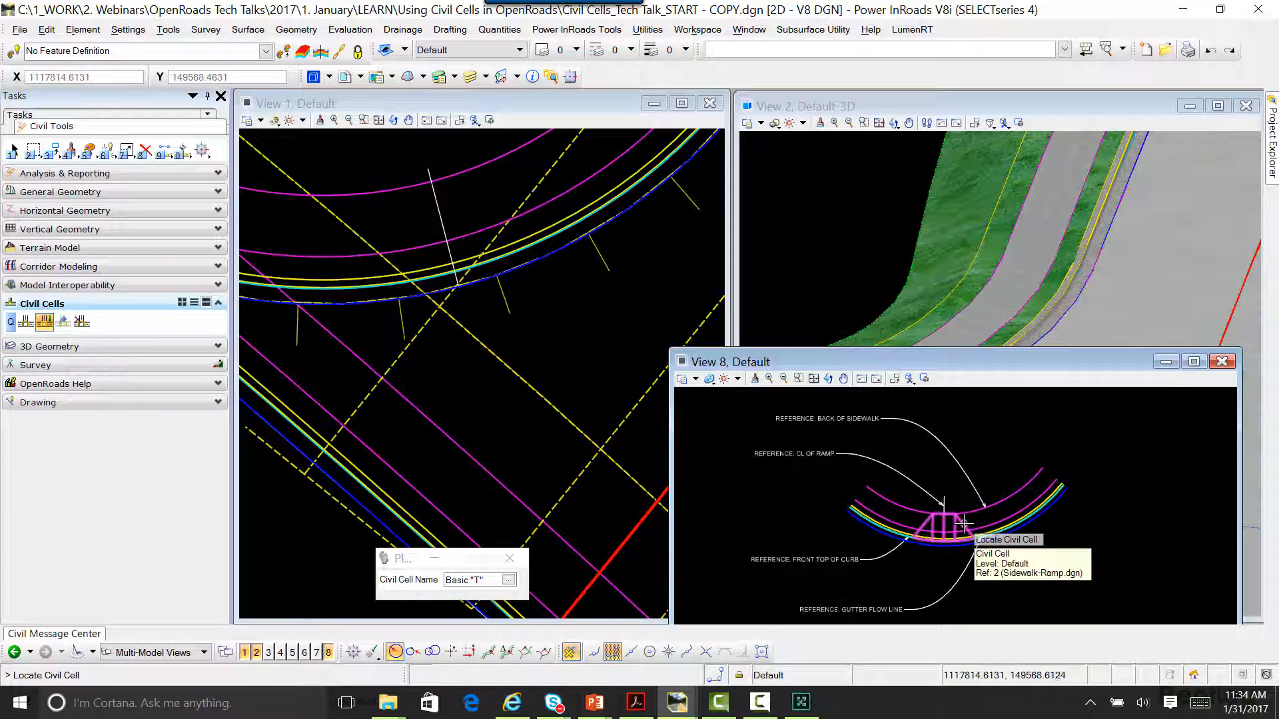
pyautogui.click(964, 526)
pyautogui.click(459, 318)
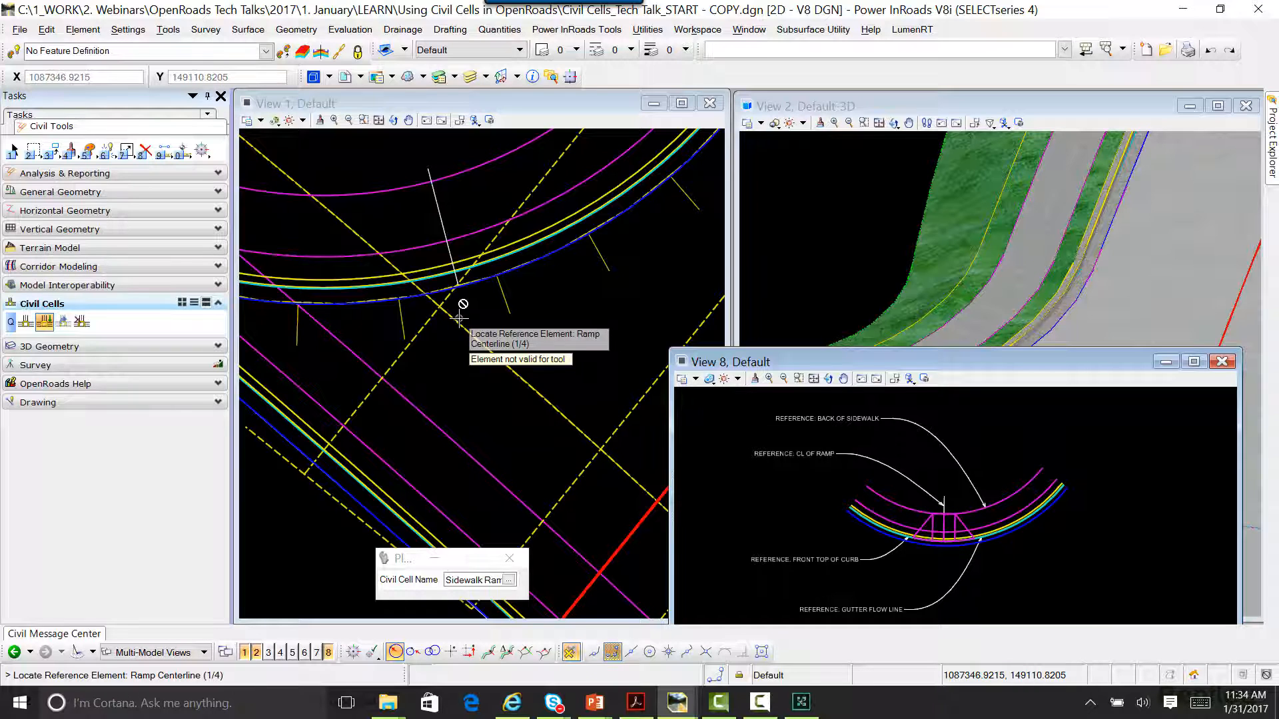
pyautogui.click(442, 221)
# Step: Assign the corner's front top of curb, back of sidewalk and gutter flow line as the Sidewalk Ramp cell's remaining references
pyautogui.scroll(3, 445, 228)
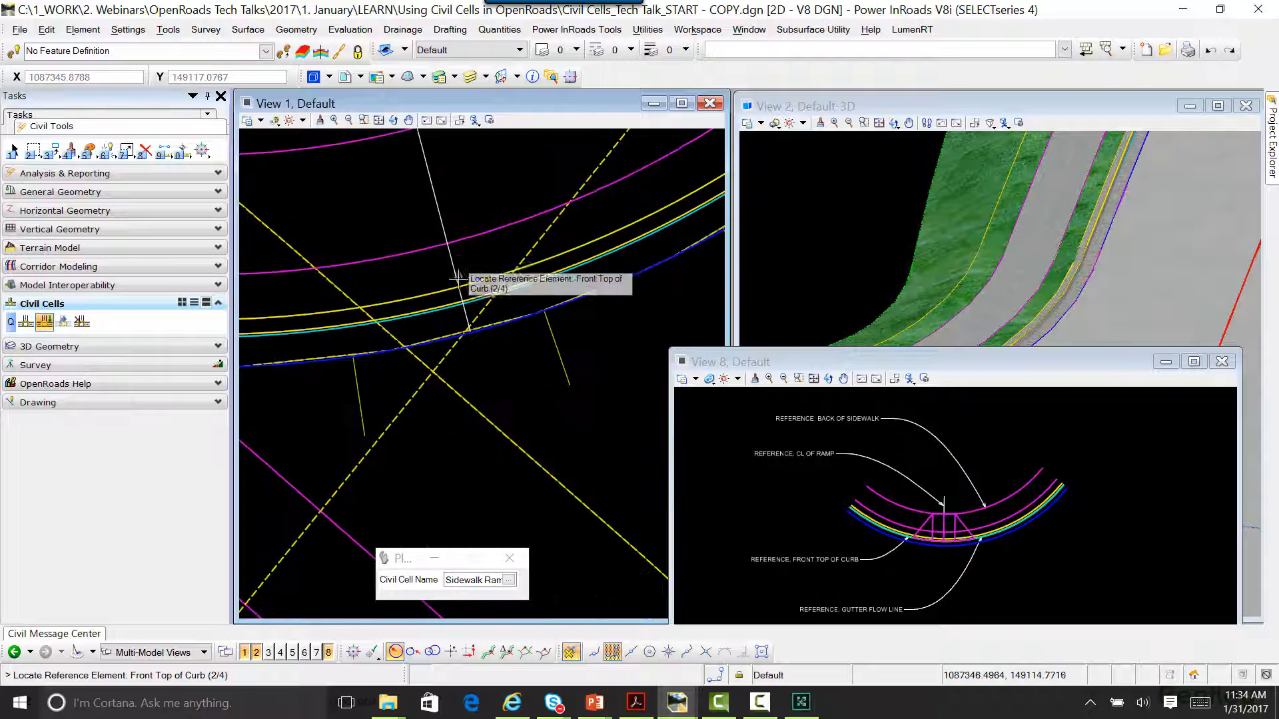
pyautogui.scroll(2, 459, 283)
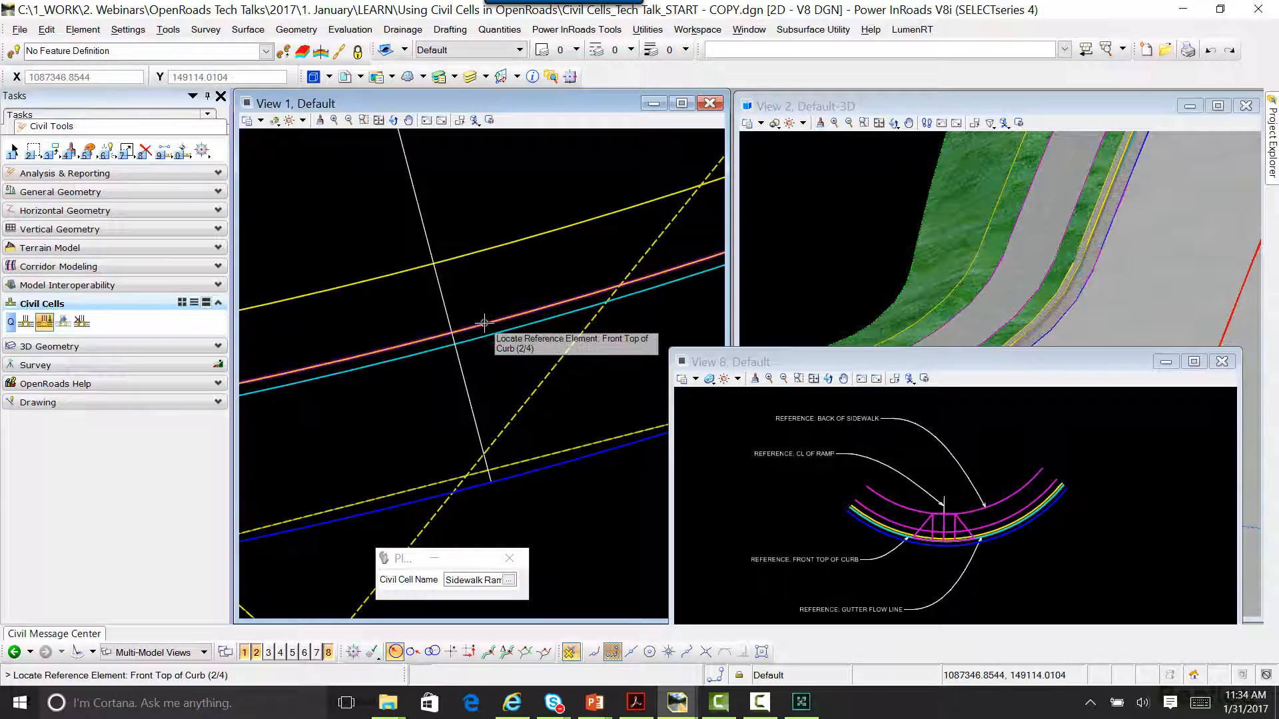
pyautogui.click(483, 322)
pyautogui.scroll(-3, 484, 322)
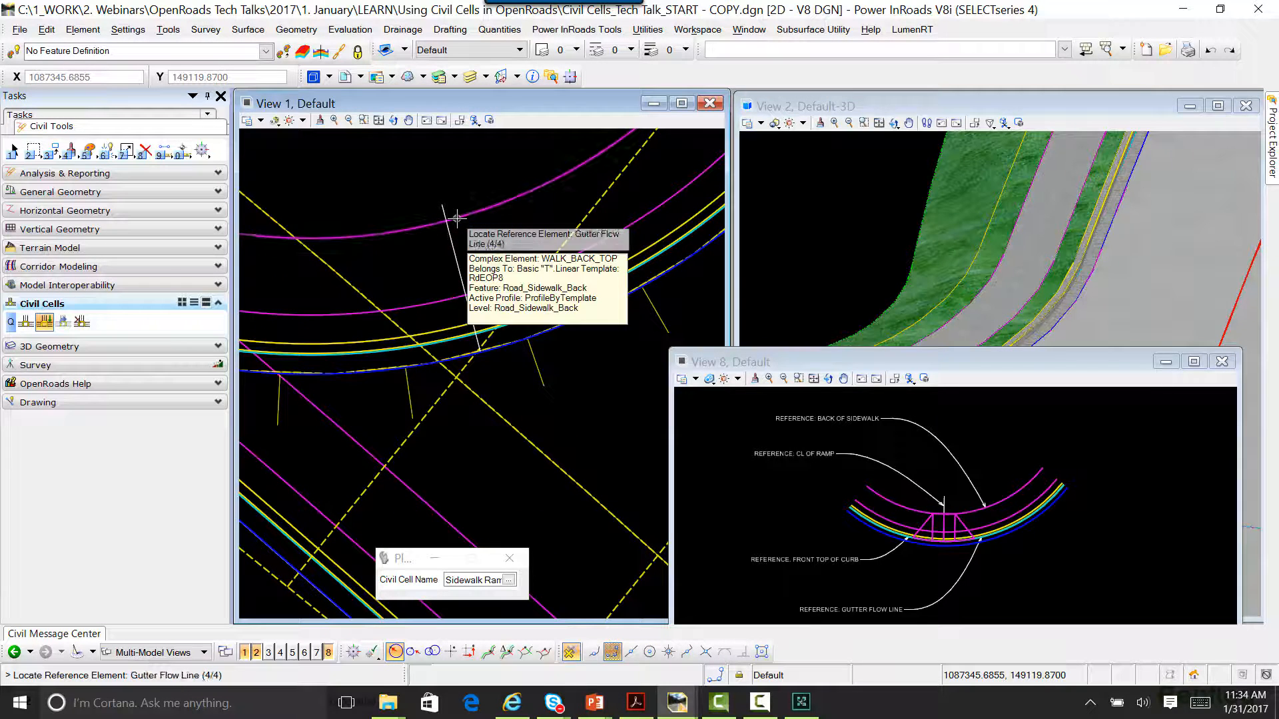
pyautogui.click(457, 218)
pyautogui.scroll(3, 472, 319)
pyautogui.click(472, 319)
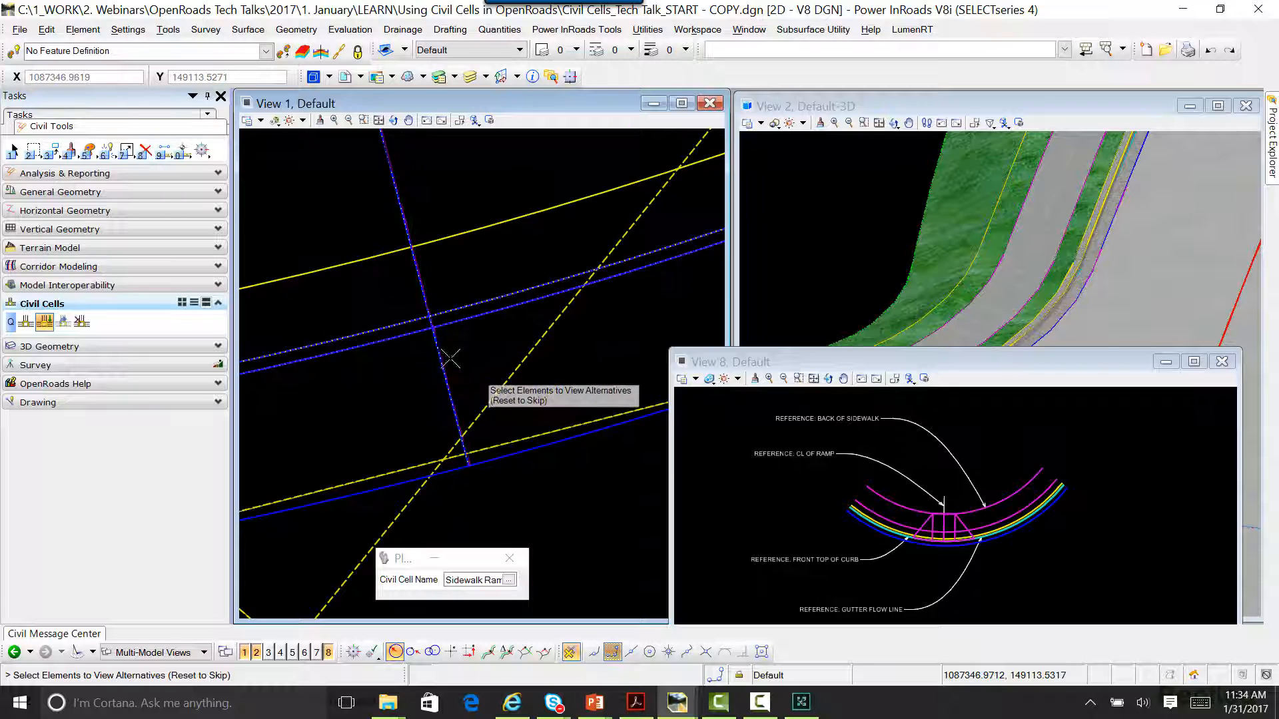
# Step: Skip the placement alternatives, select the corner's linear template as the corridor to be clipped, and accept the Sidewalk Ramp placement
pyautogui.scroll(-4, 450, 356)
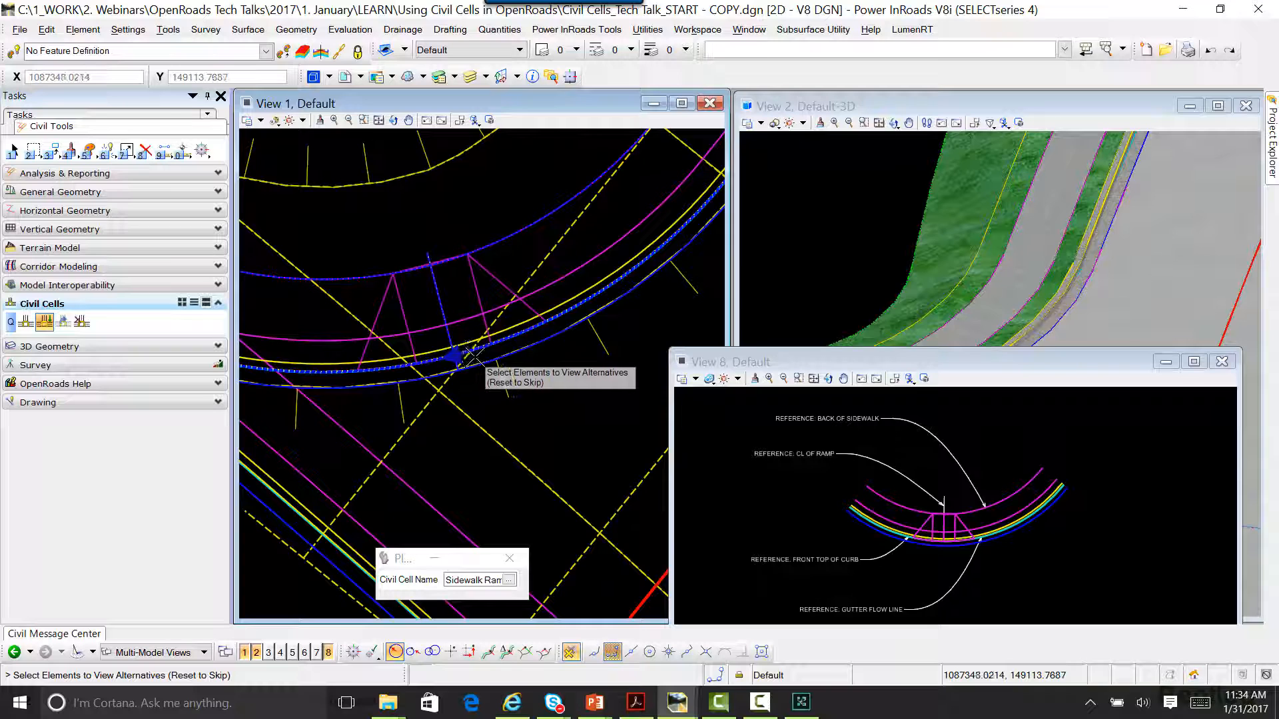
pyautogui.rightClick(516, 432)
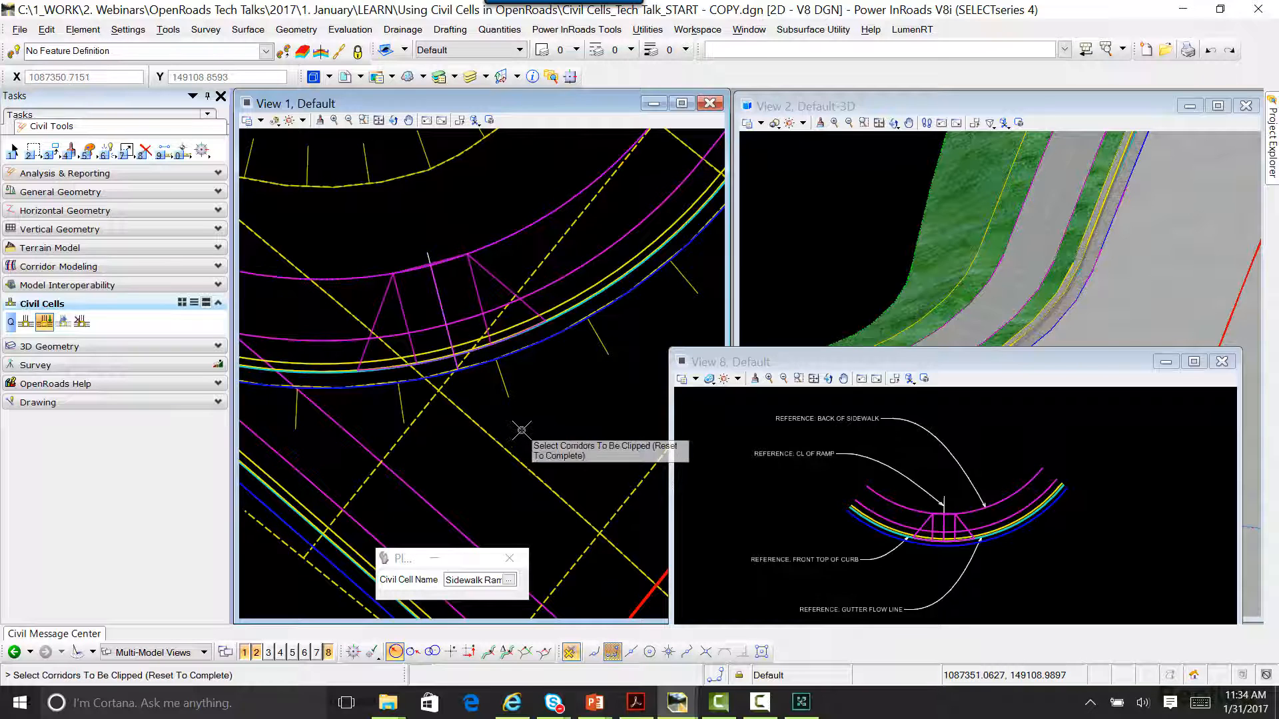
pyautogui.click(596, 339)
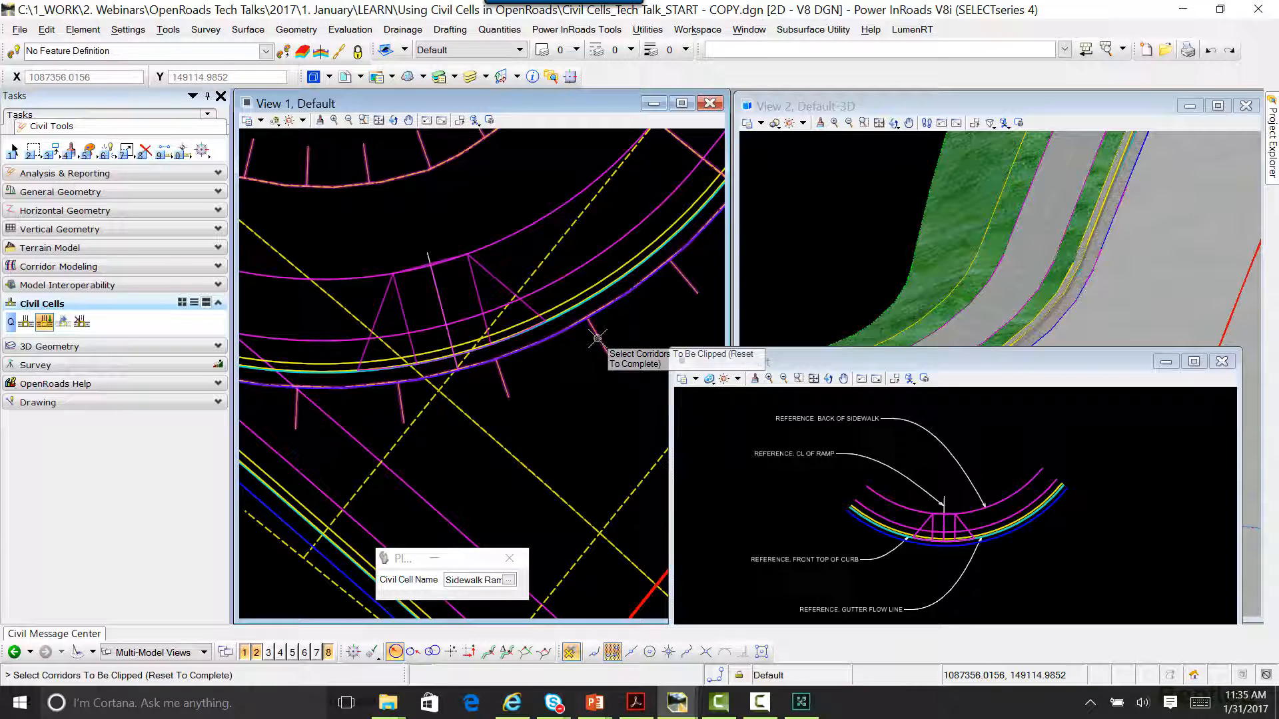
pyautogui.rightClick(550, 427)
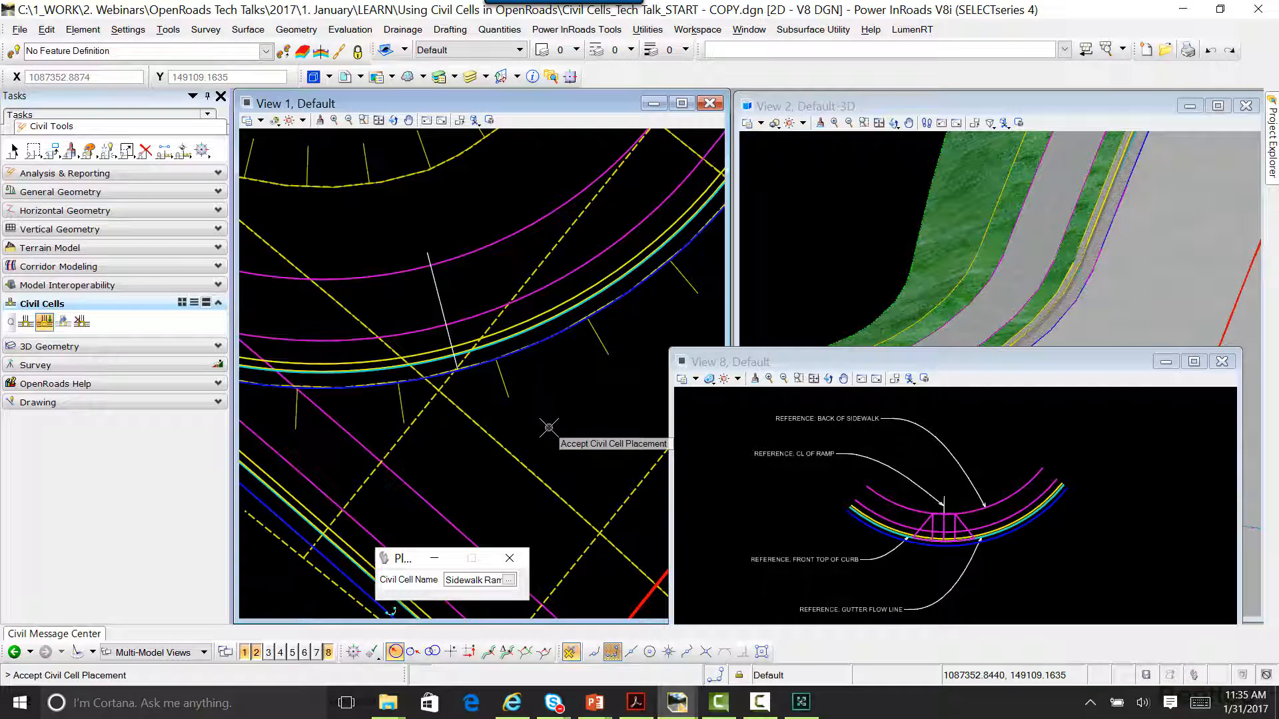
pyautogui.click(549, 427)
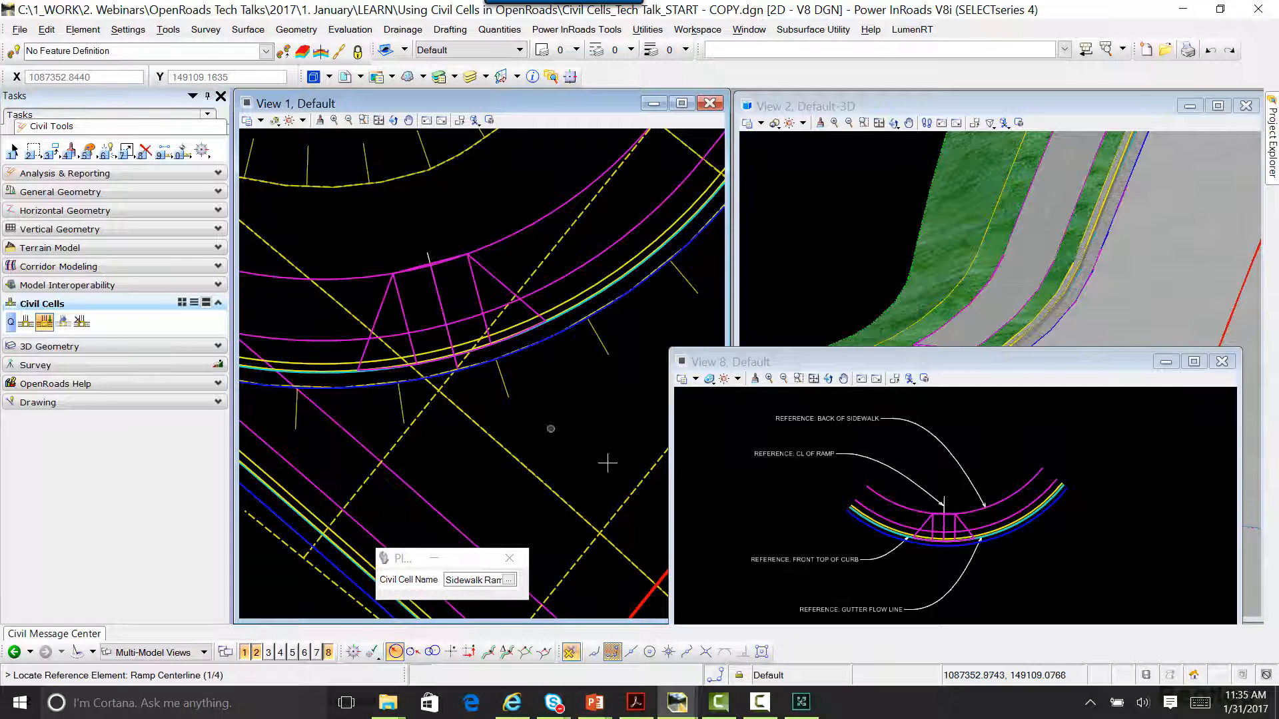
# Step: Close View 8, leave the placement command and inspect in 3D how the curb ramp meets the gutter
pyautogui.click(1222, 362)
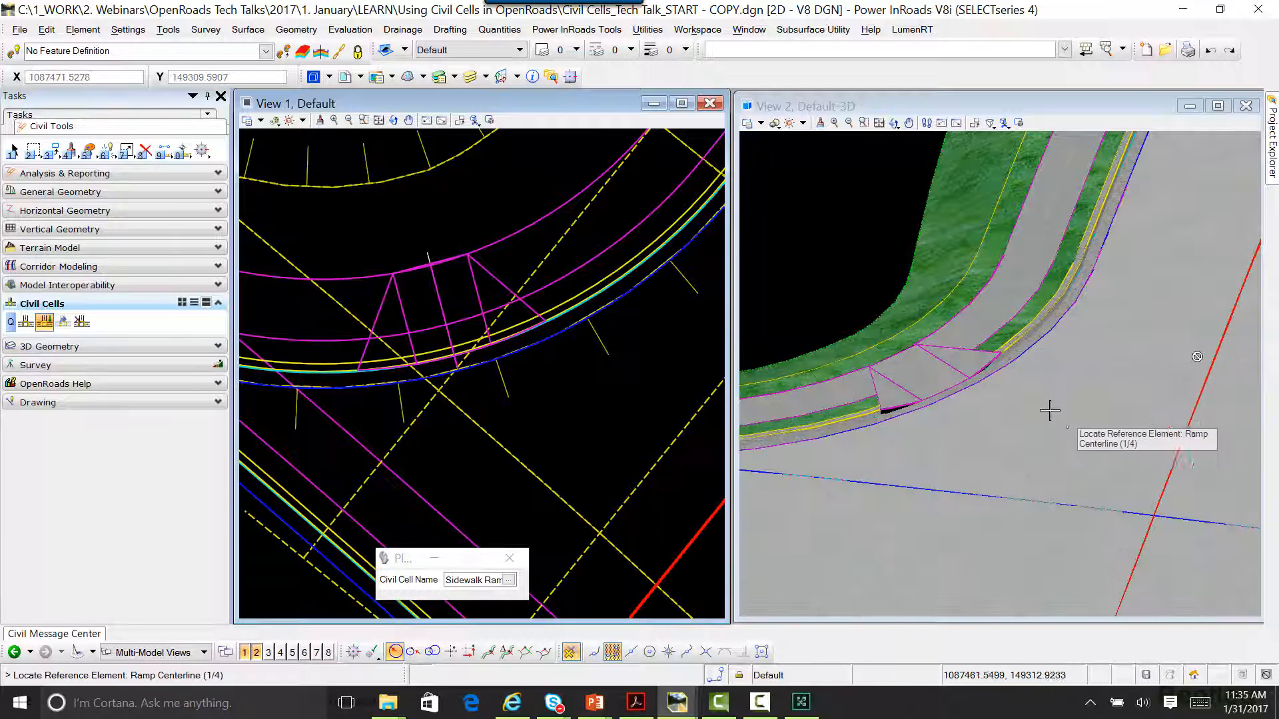
pyautogui.scroll(5, 933, 408)
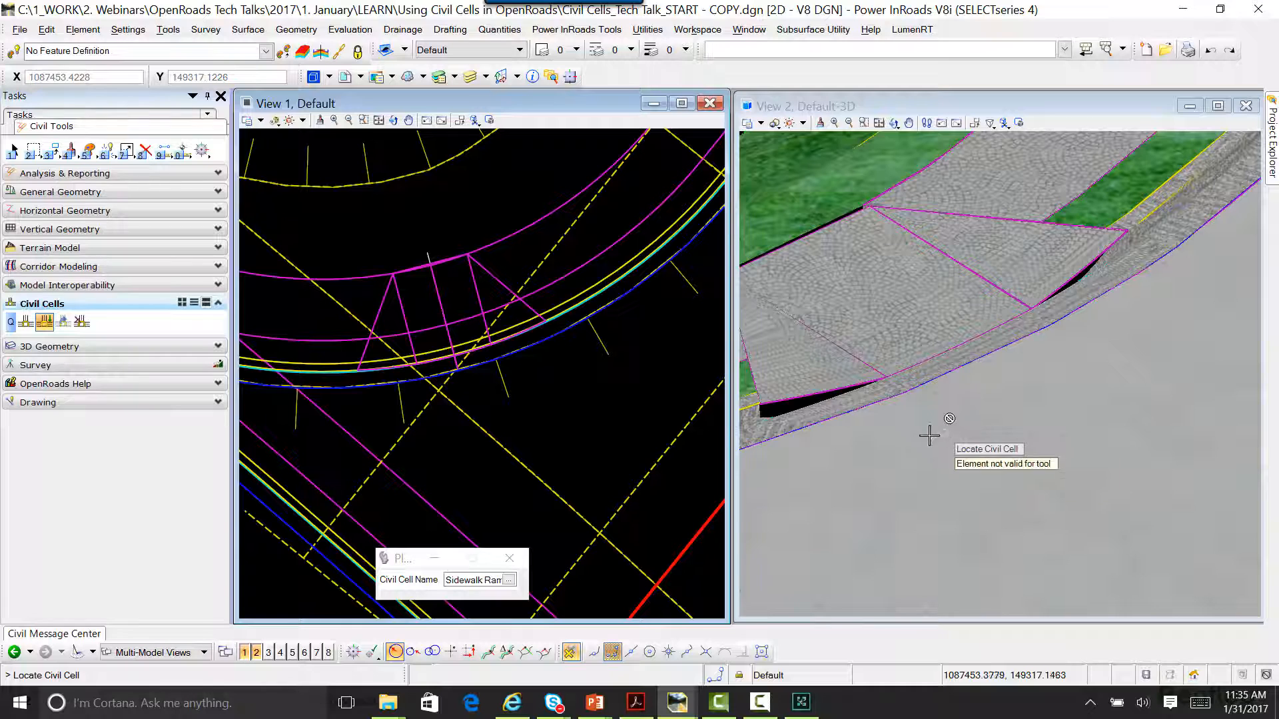
pyautogui.press('Escape')
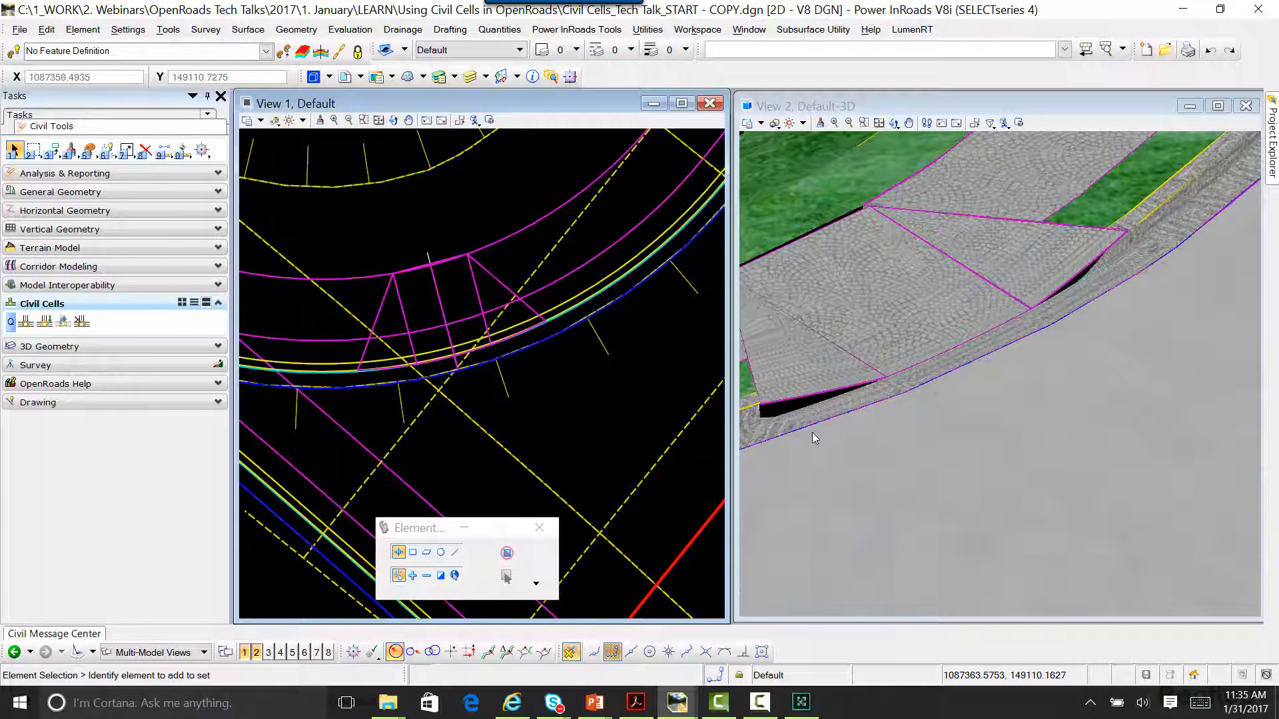
pyautogui.scroll(-2, 814, 438)
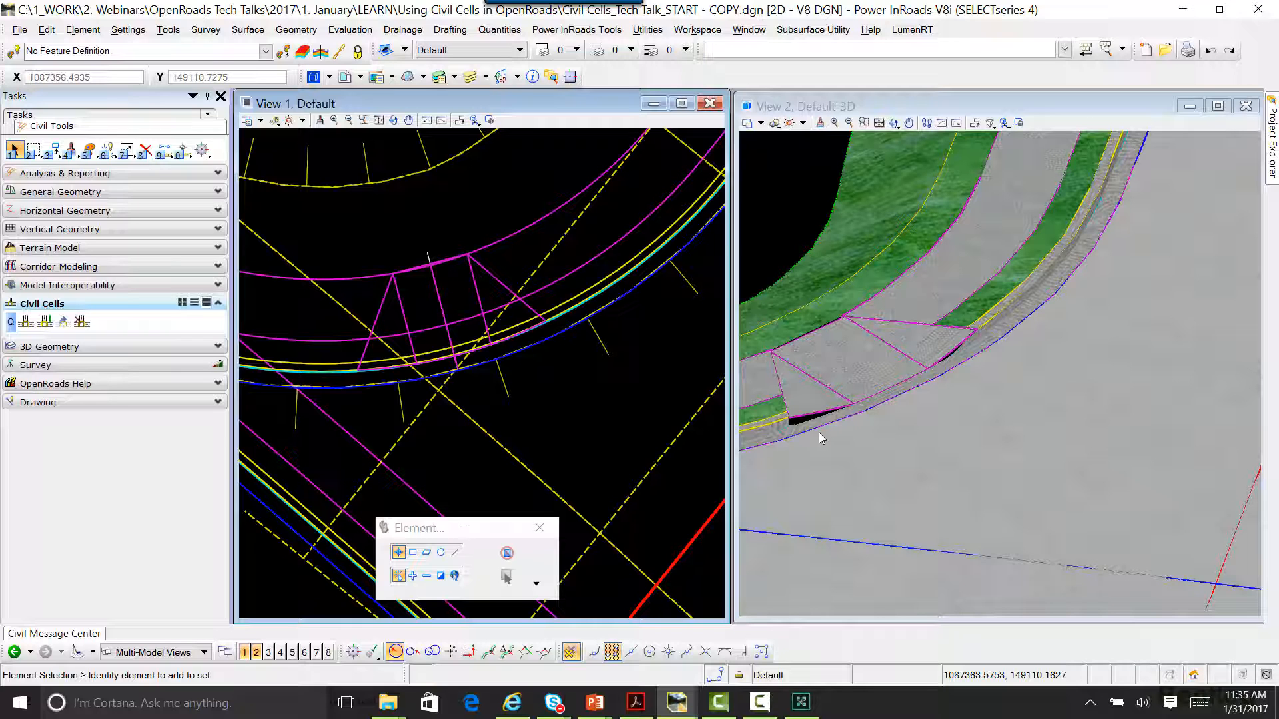
# Step: Set the curve stroking of the corner's edge-of-pavement fillet RdEOP8 to .01
pyautogui.scroll(2, 461, 427)
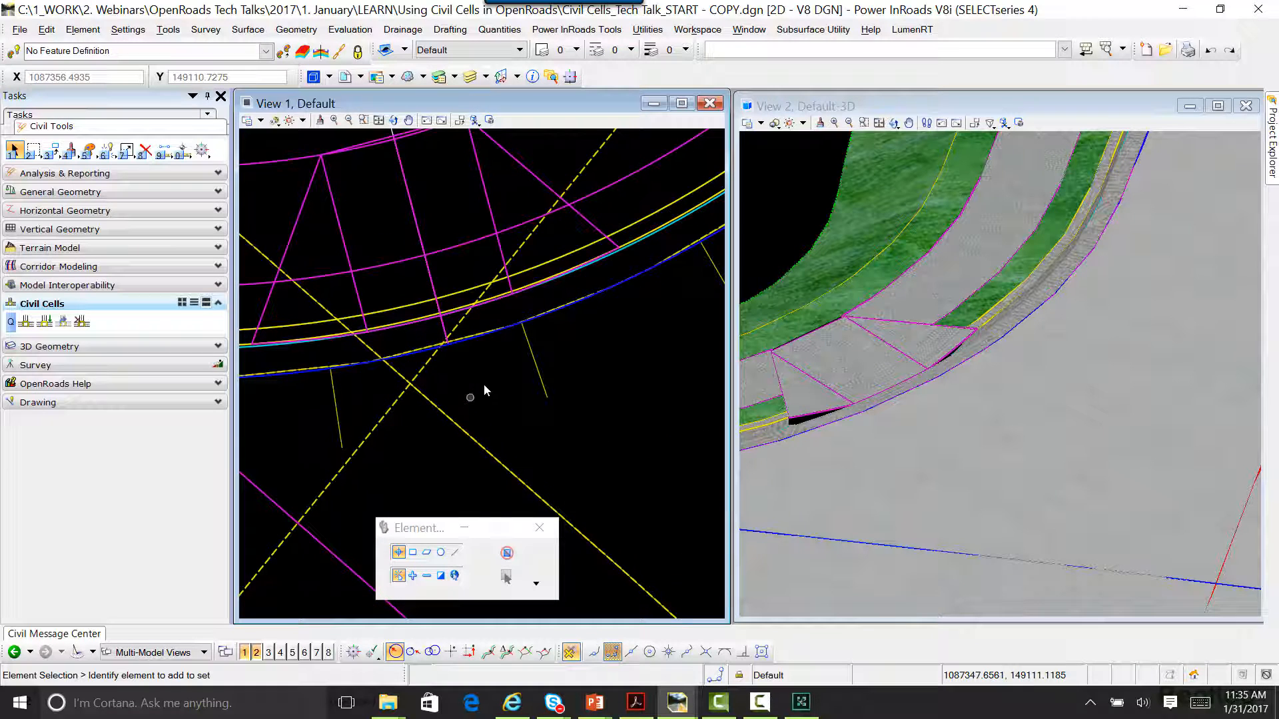
pyautogui.click(483, 337)
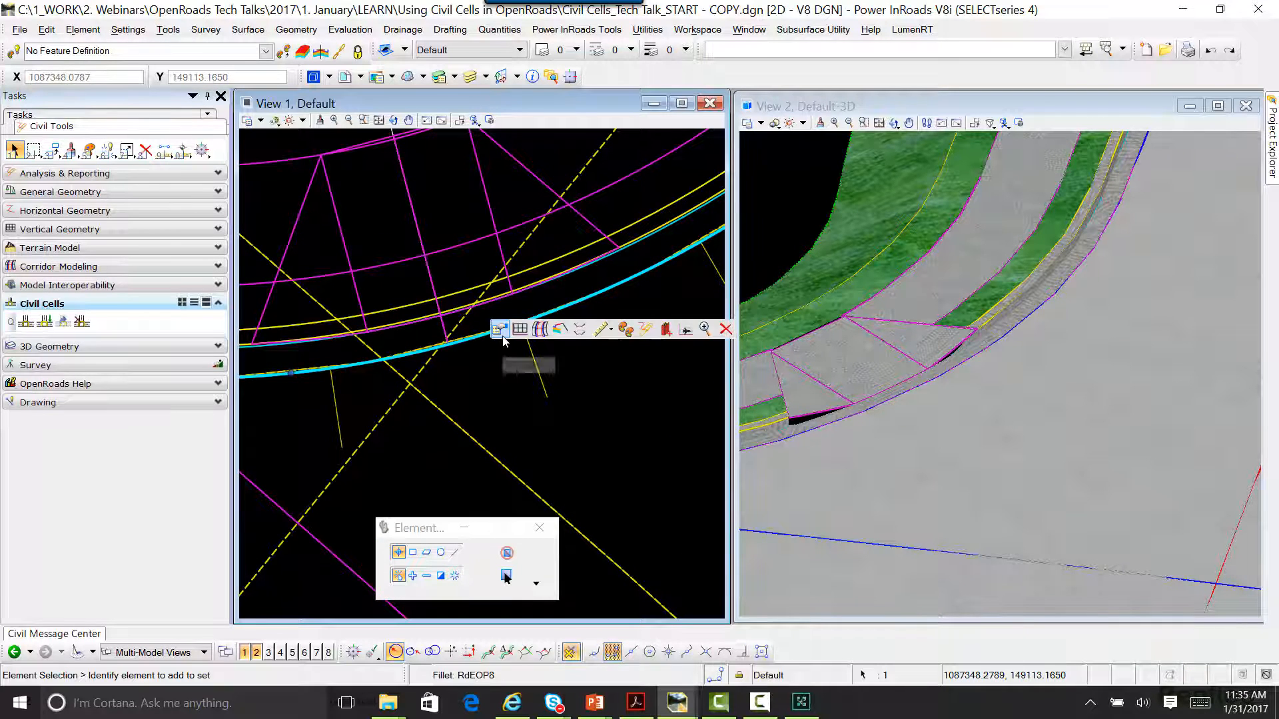
pyautogui.click(501, 332)
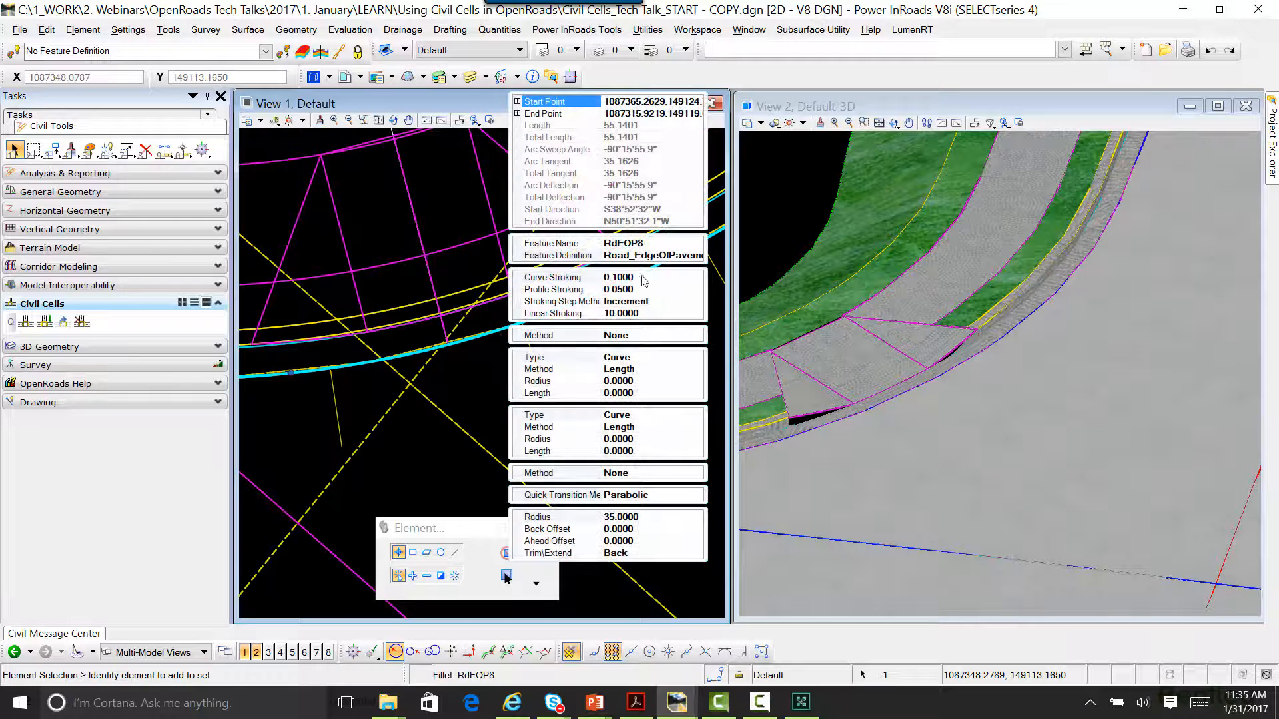
pyautogui.click(606, 276)
pyautogui.press('BackSpace')
pyautogui.press('BackSpace')
pyautogui.press('BackSpace')
pyautogui.press('BackSpace')
pyautogui.press('BackSpace')
pyautogui.press('BackSpace')
pyautogui.write('.01')
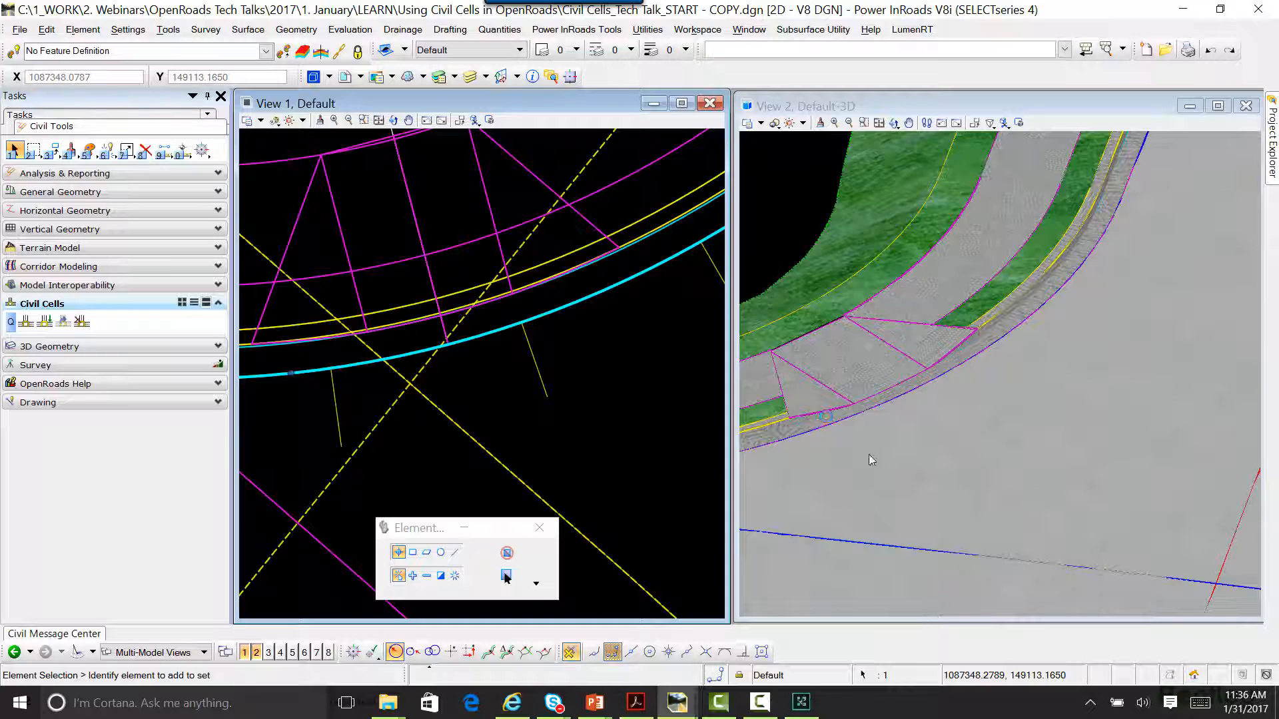
pyautogui.scroll(-4, 872, 460)
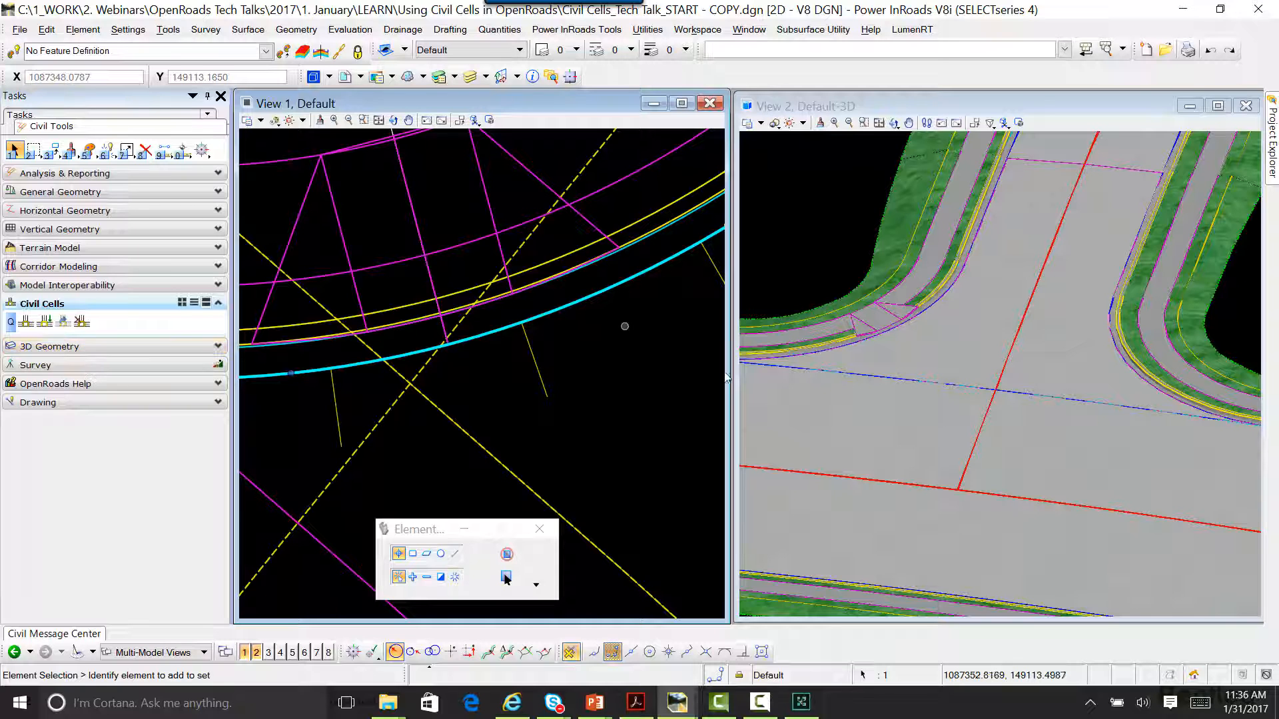
pyautogui.scroll(-3, 926, 418)
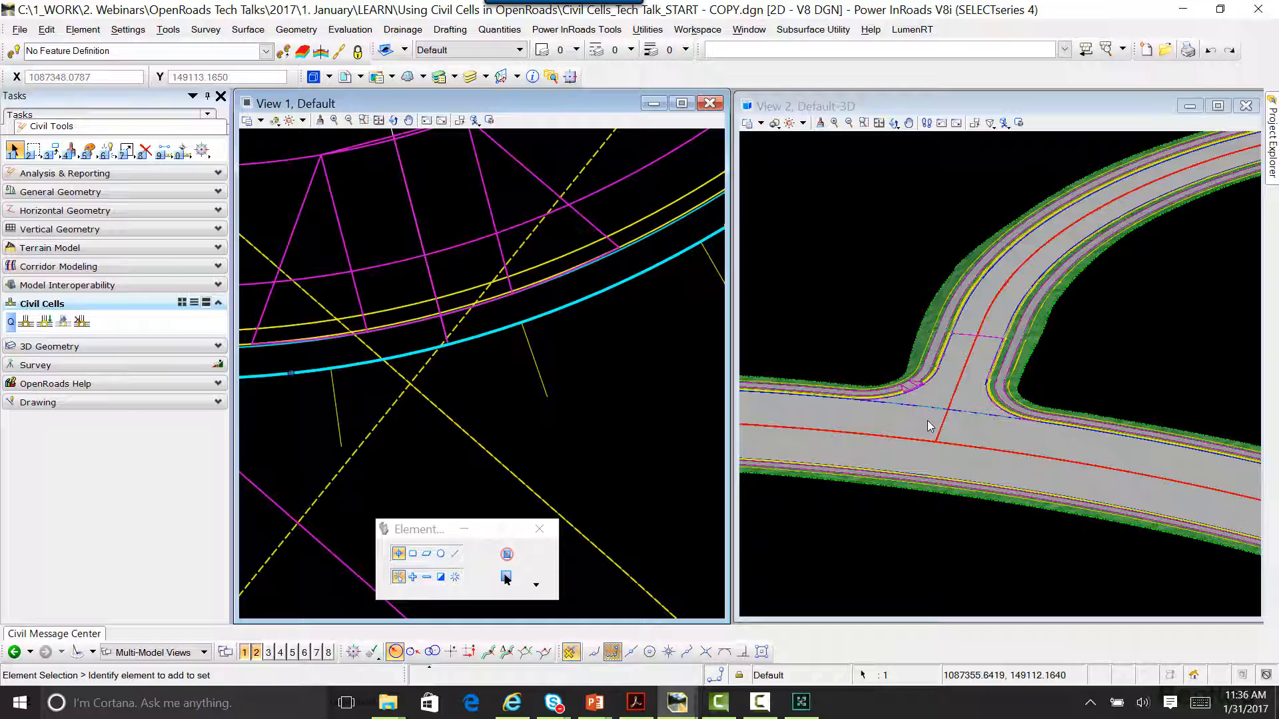
pyautogui.scroll(-3, 939, 389)
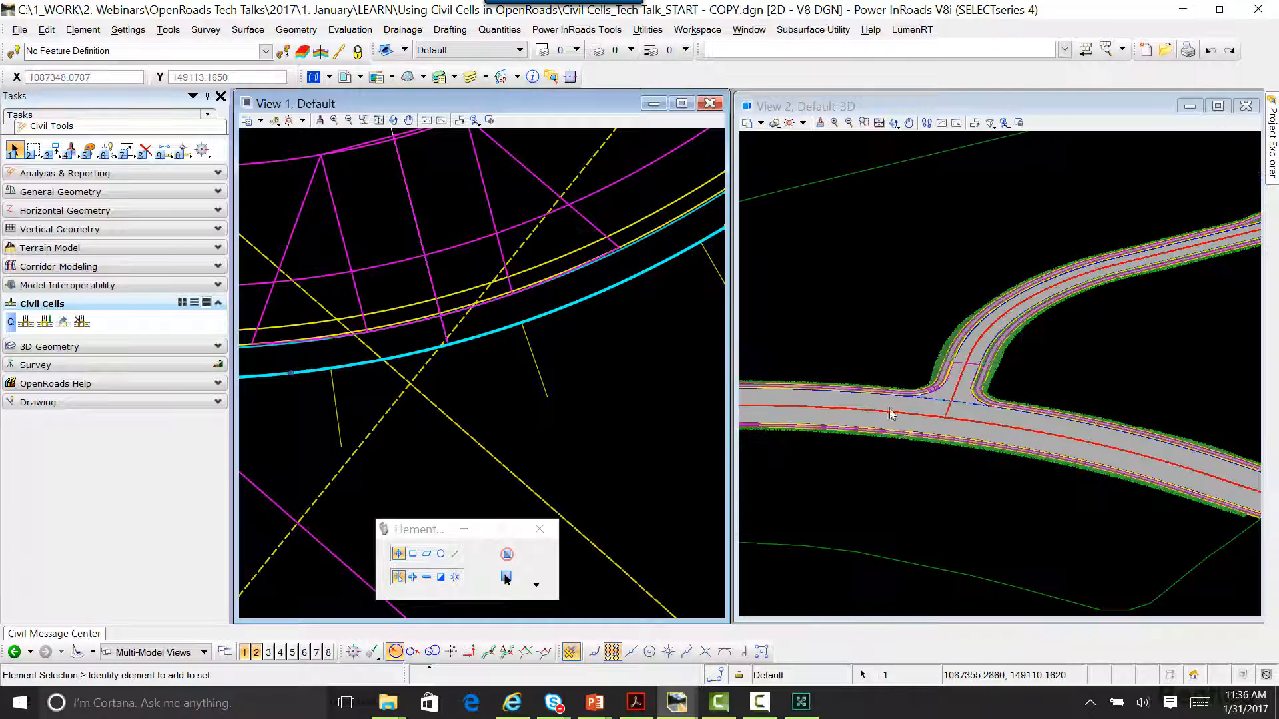
pyautogui.scroll(2, 909, 405)
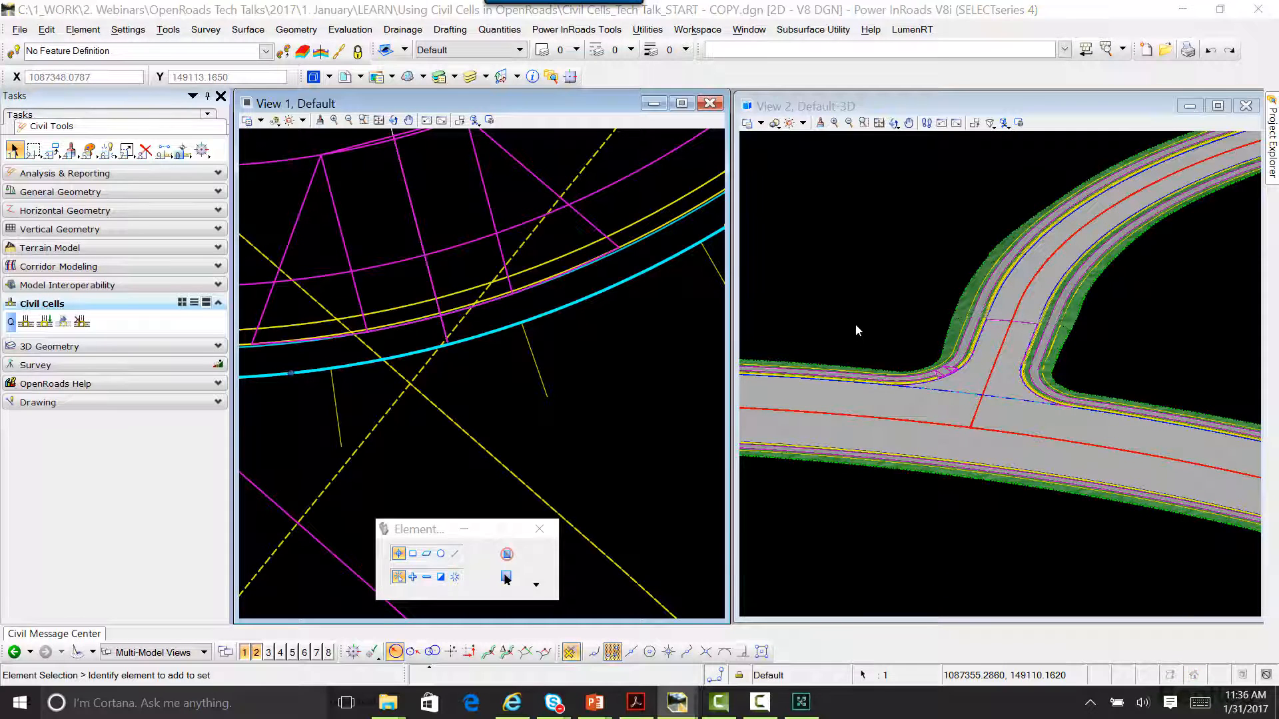
# Step: Switch to the PowerPoint slide show and advance to slide 15, describing a civil cell as OpenRoads Technology plus MicroStation Cell
pyautogui.hotkey('alt', 'Tab')
pyautogui.hotkey('alt', 'Tab')
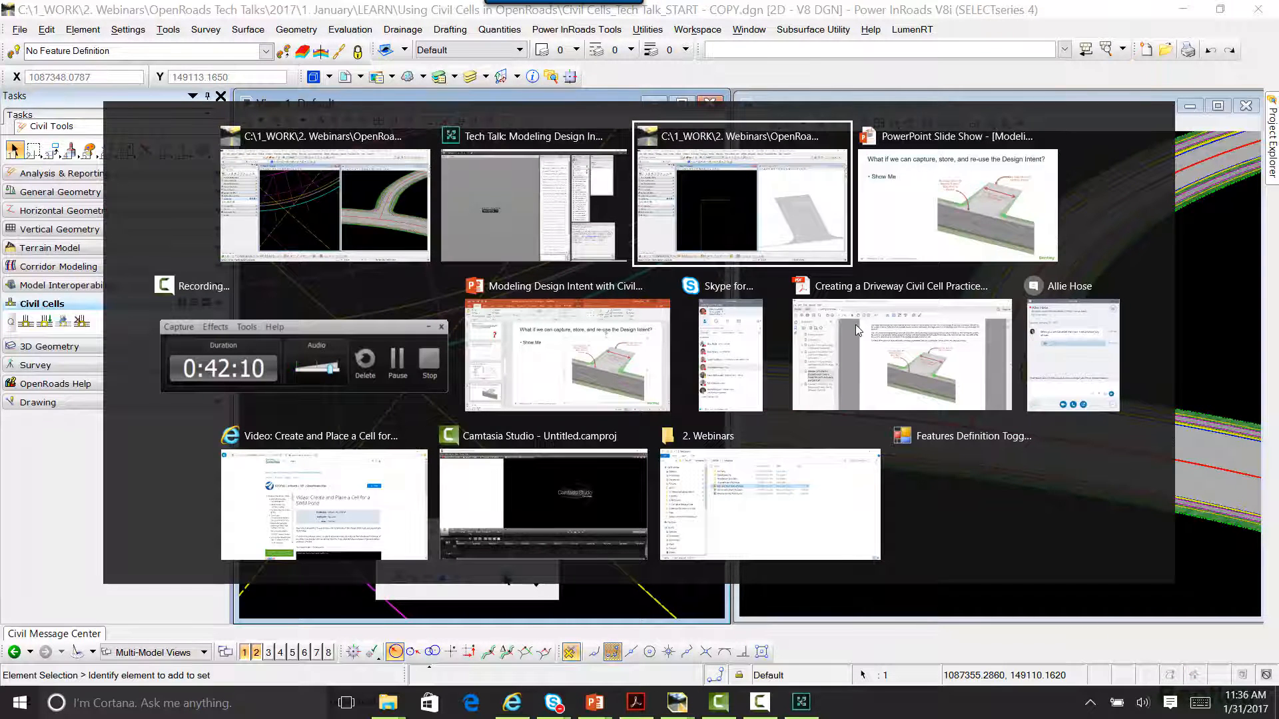
pyautogui.hotkey('alt', 'Tab')
pyautogui.click(507, 436)
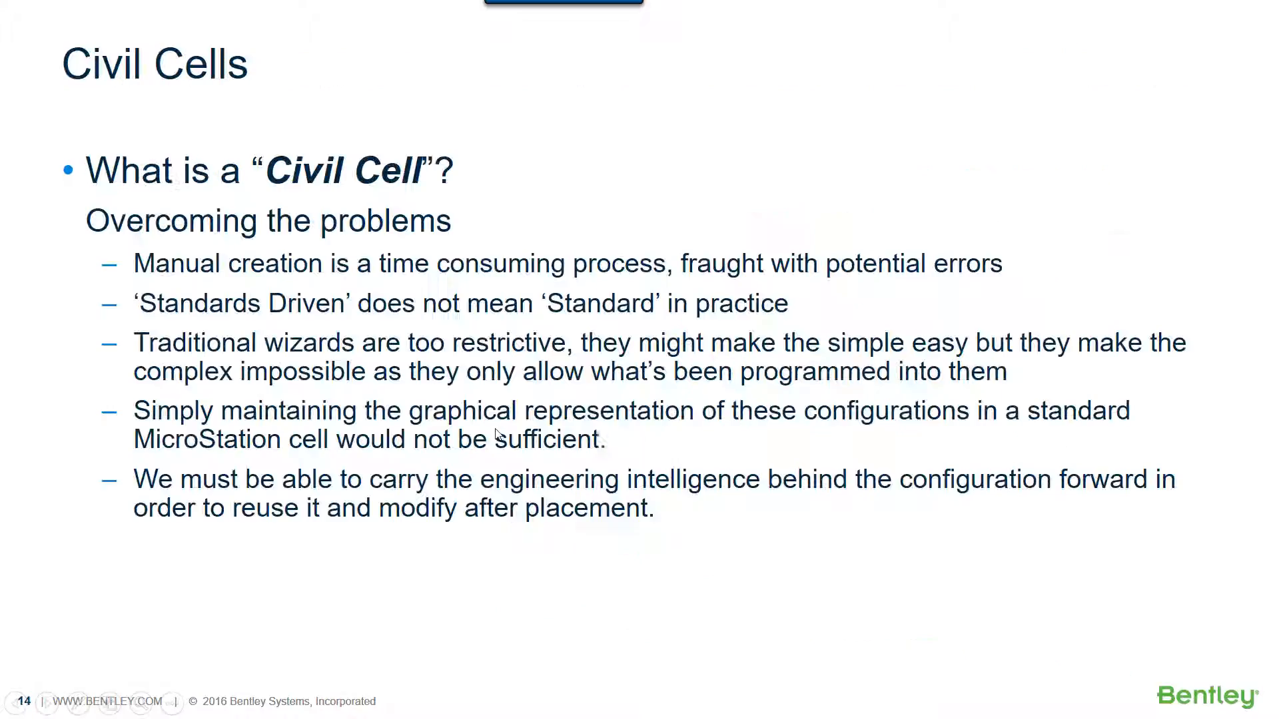
pyautogui.click(520, 432)
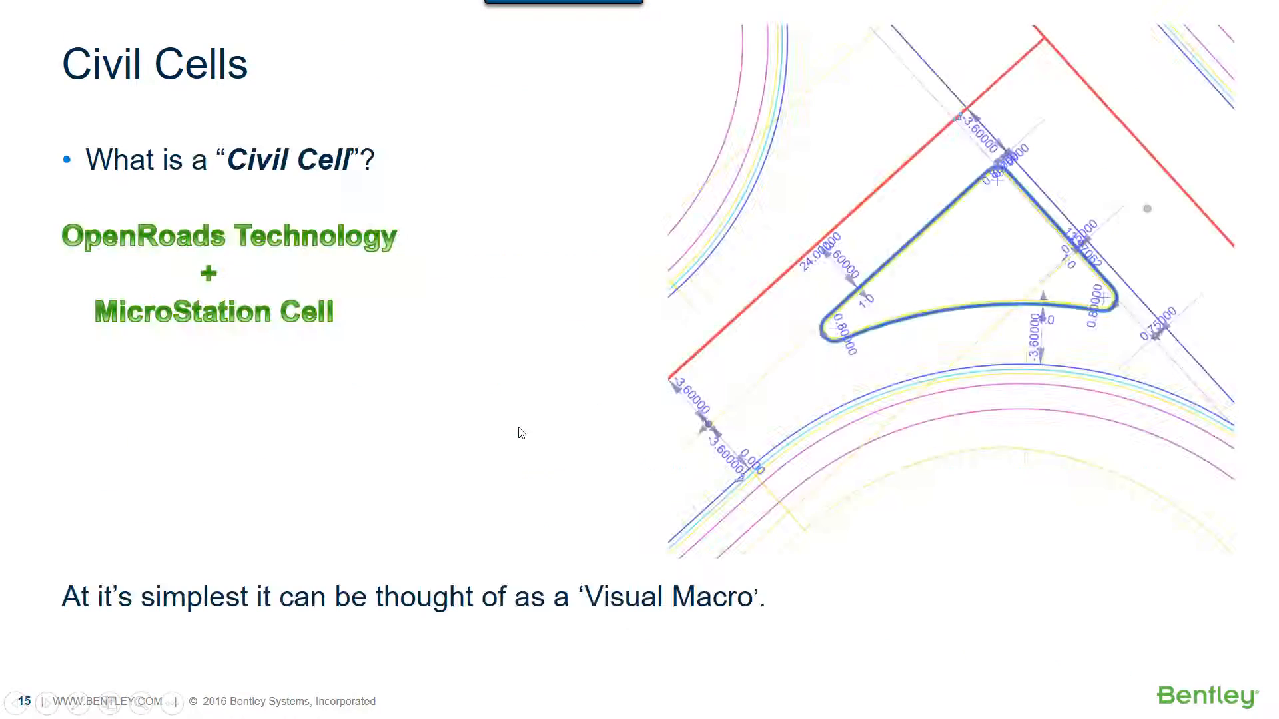